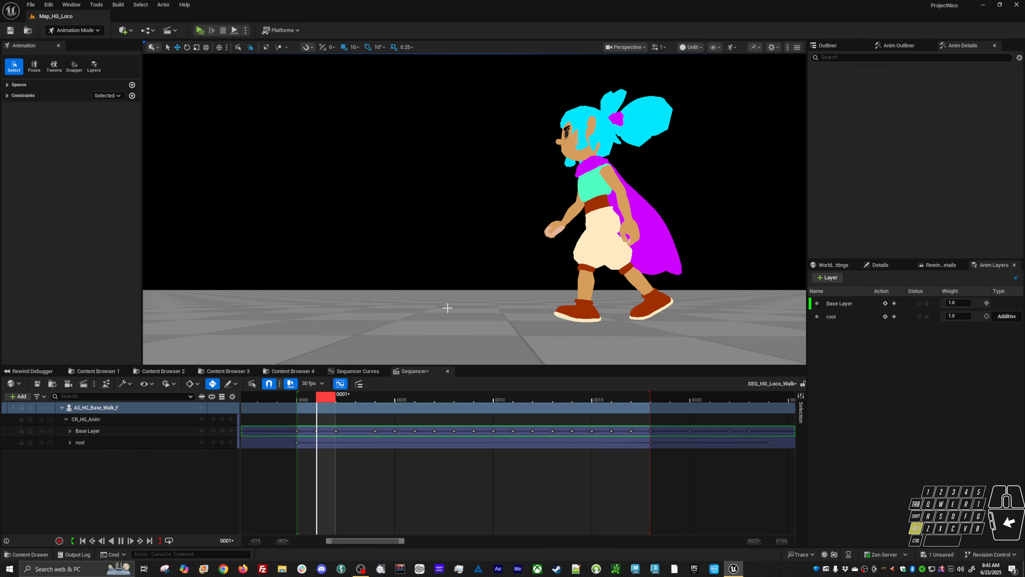
Step: Mute the root animation layer, stop playback and select the three yellow torso controls of the character
left_click(920, 316)
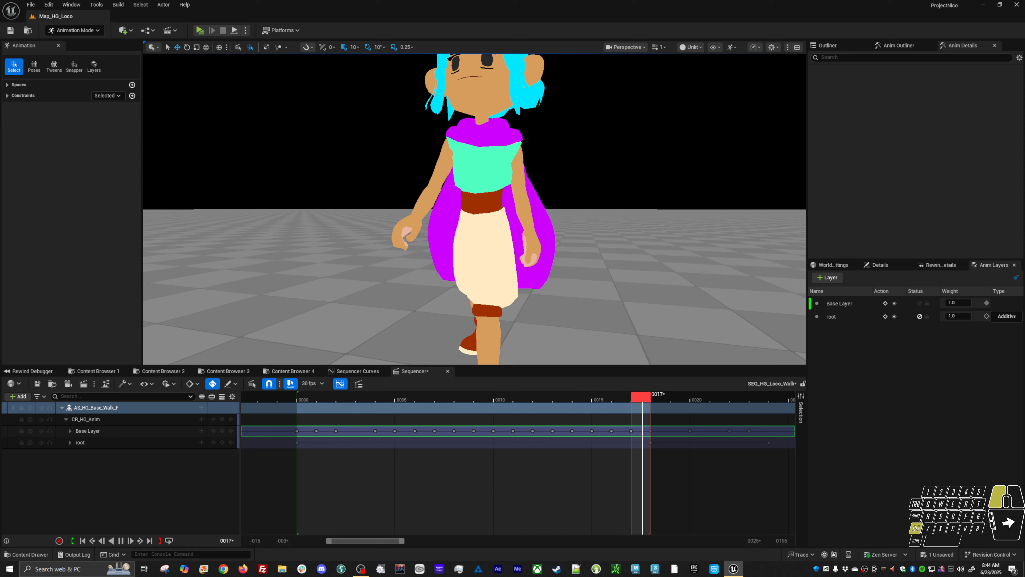
key("space")
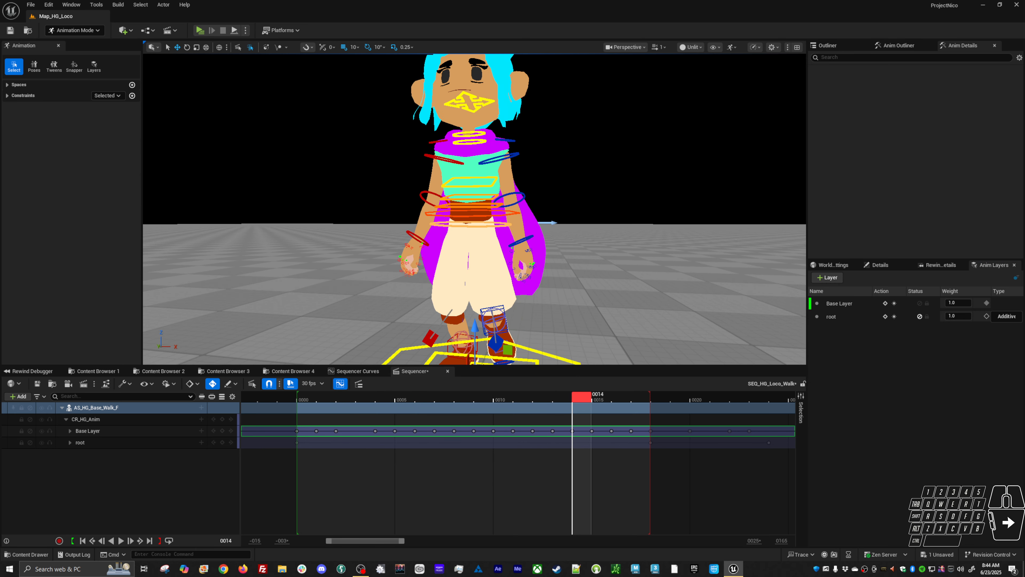
left_click(489, 187)
left_click(493, 198, "shift")
left_click(493, 205, "shift")
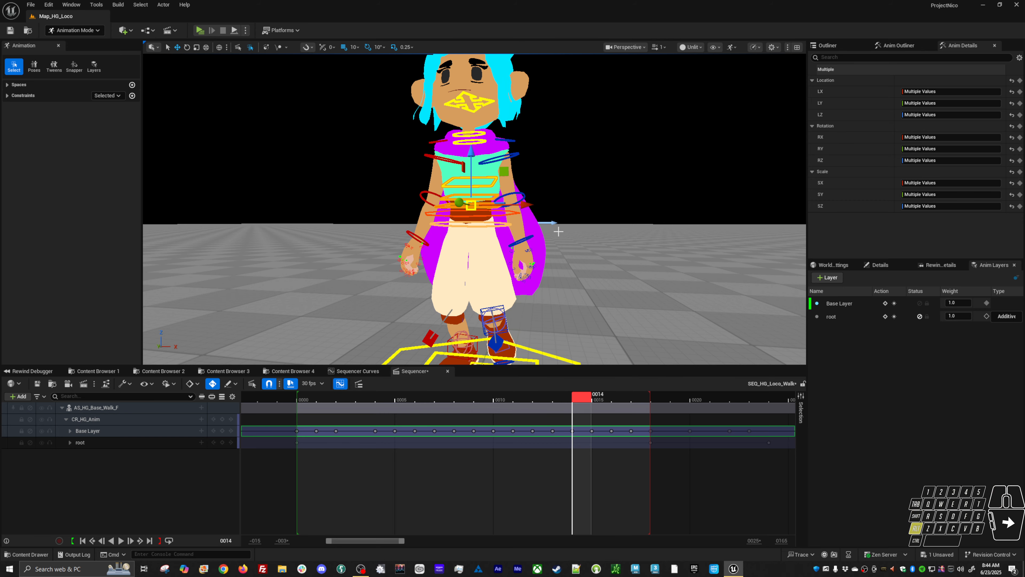
Step: Show the selected torso controls' curves in the curve editor and rotate the controls slightly at frame 9
left_click_drag(558, 227, 524, 263, "alt")
key("e")
key("space")
left_click(370, 394)
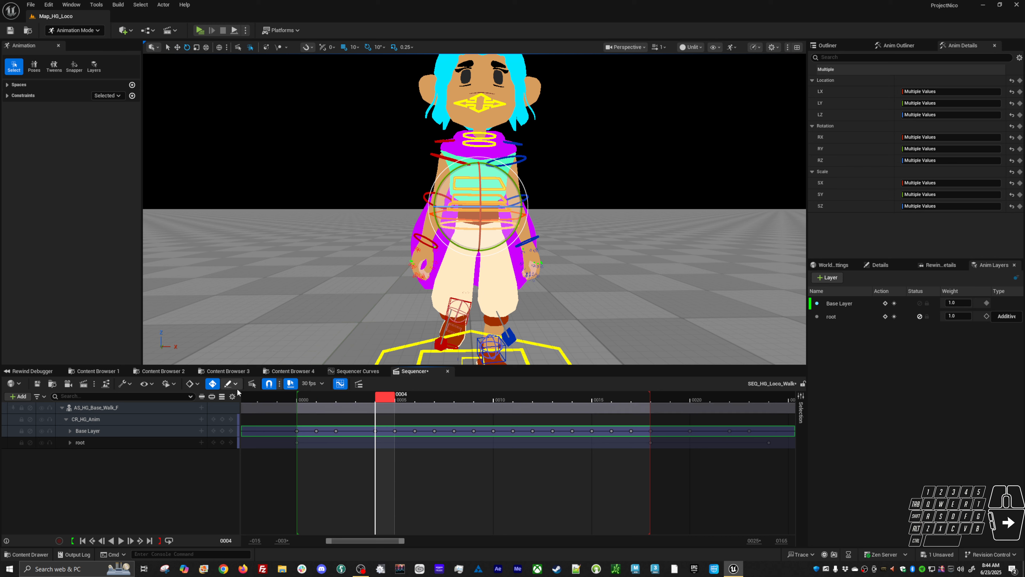
left_click(354, 371)
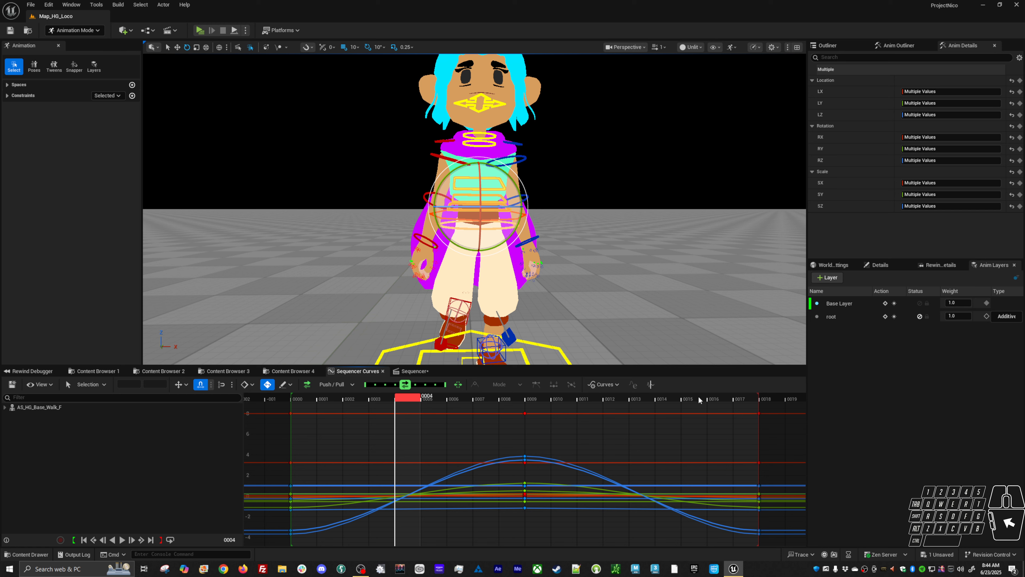
left_click_drag(406, 397, 531, 411)
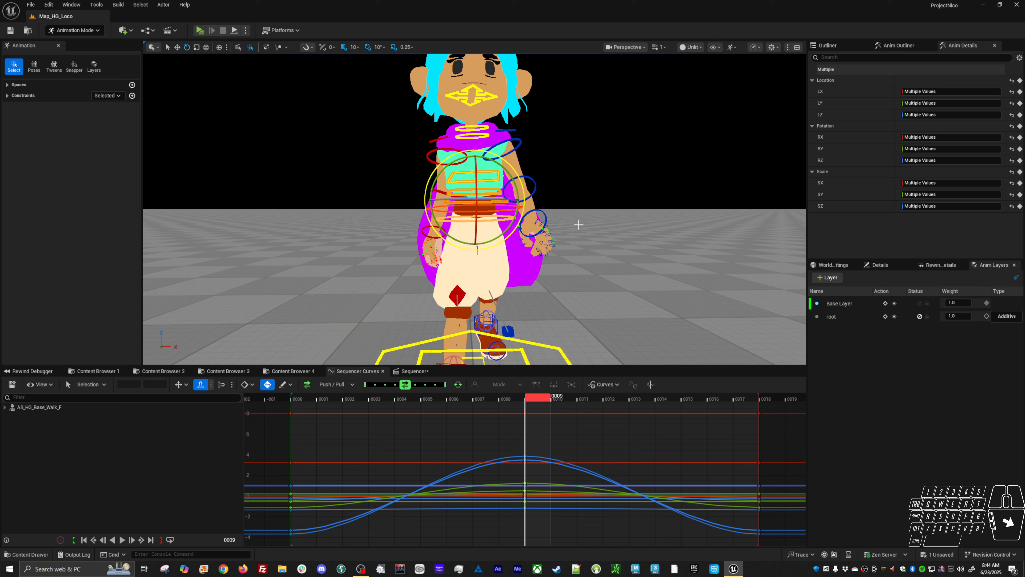
middle_click_drag(606, 205, 601, 207)
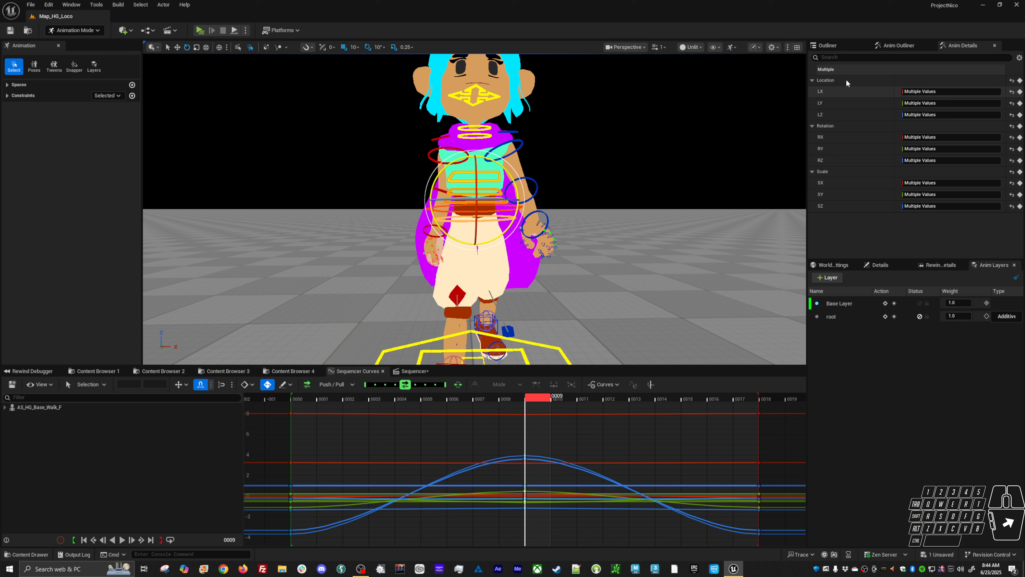
Step: Isolate the RY curves, compare frames 0 and 9, and key the frame 9 RY values onto frame 0
left_click(819, 149)
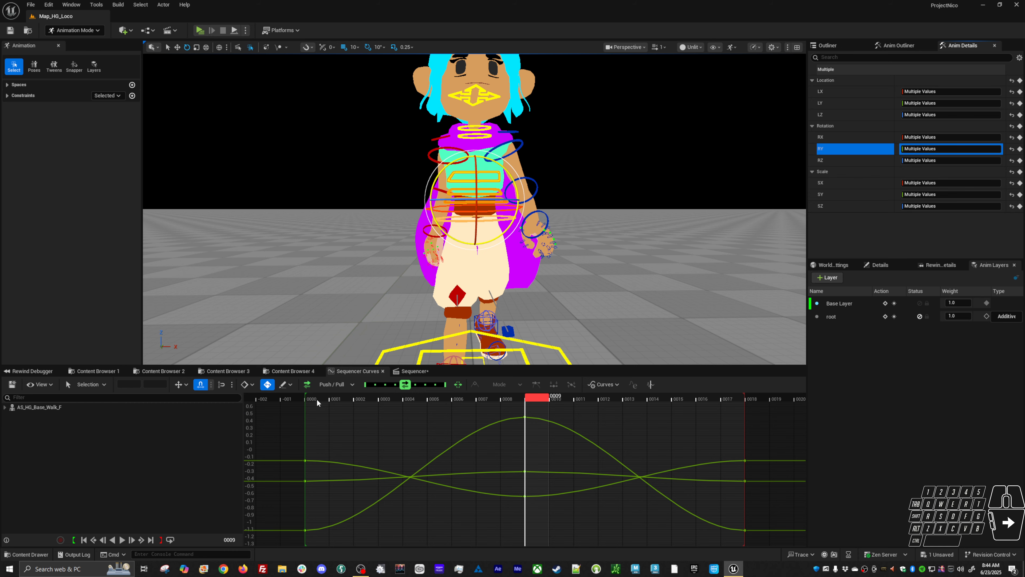
left_click_drag(317, 399, 306, 428)
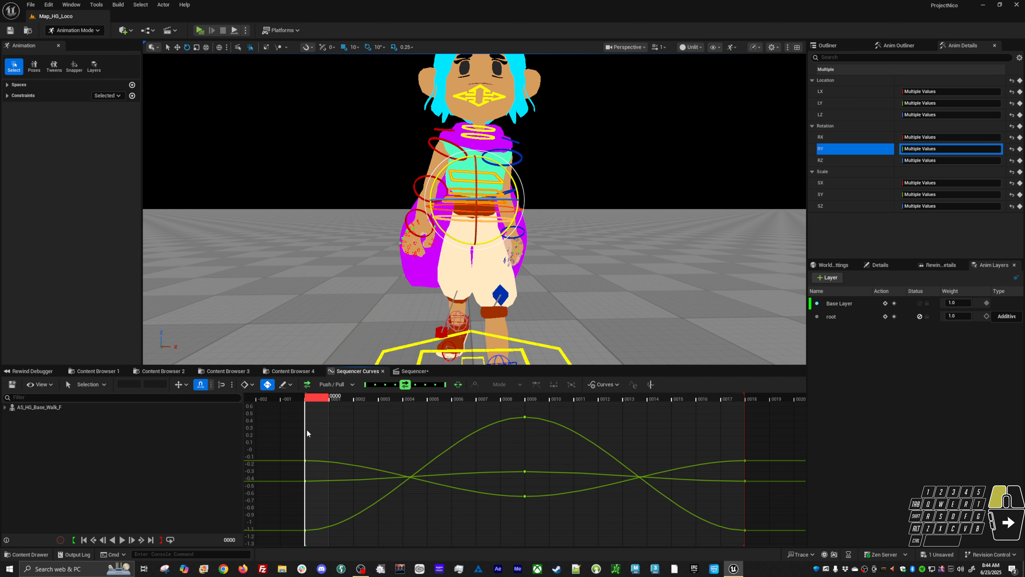
left_click_drag(306, 428, 531, 418)
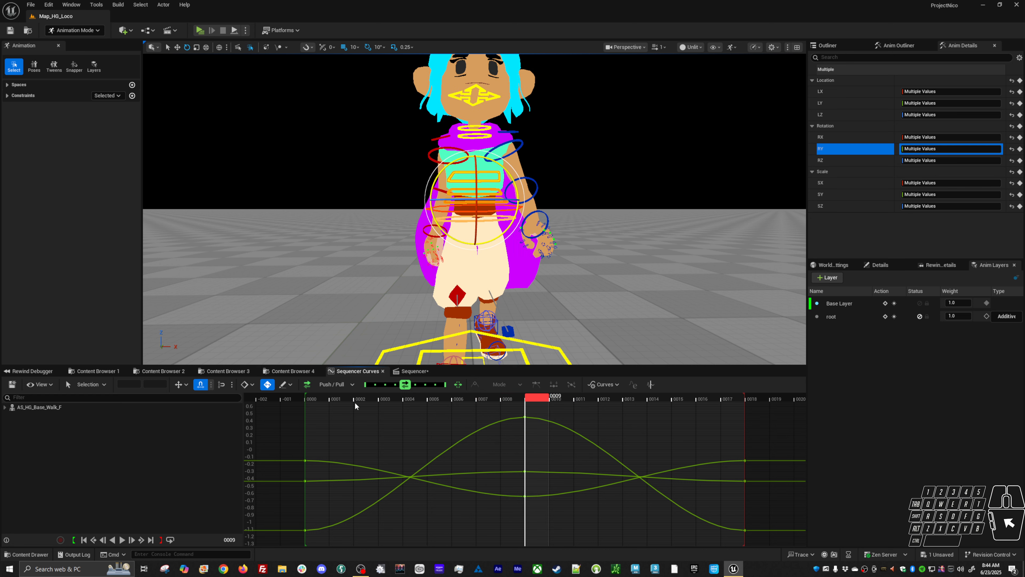
left_click(317, 395)
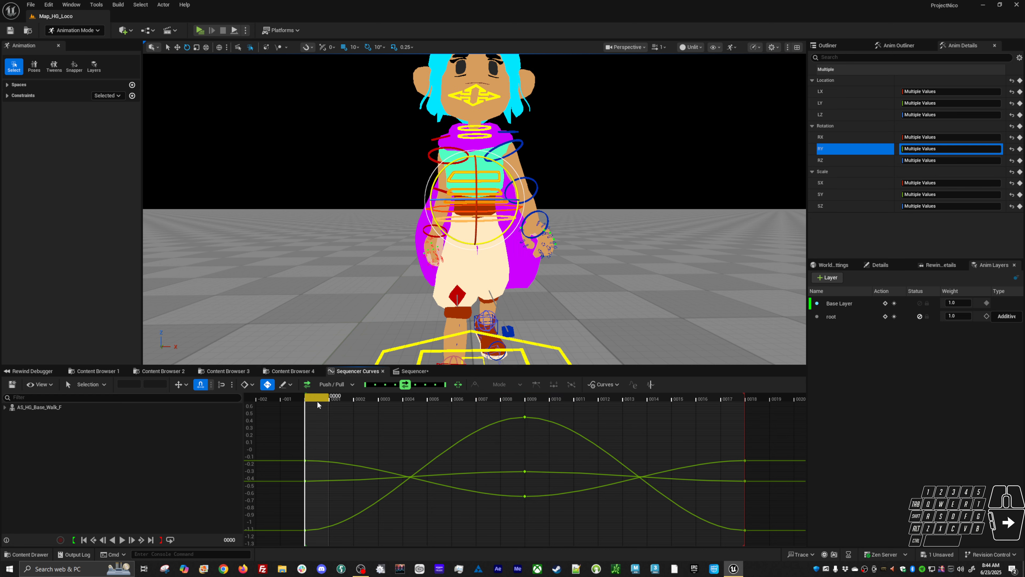
left_click(1019, 149)
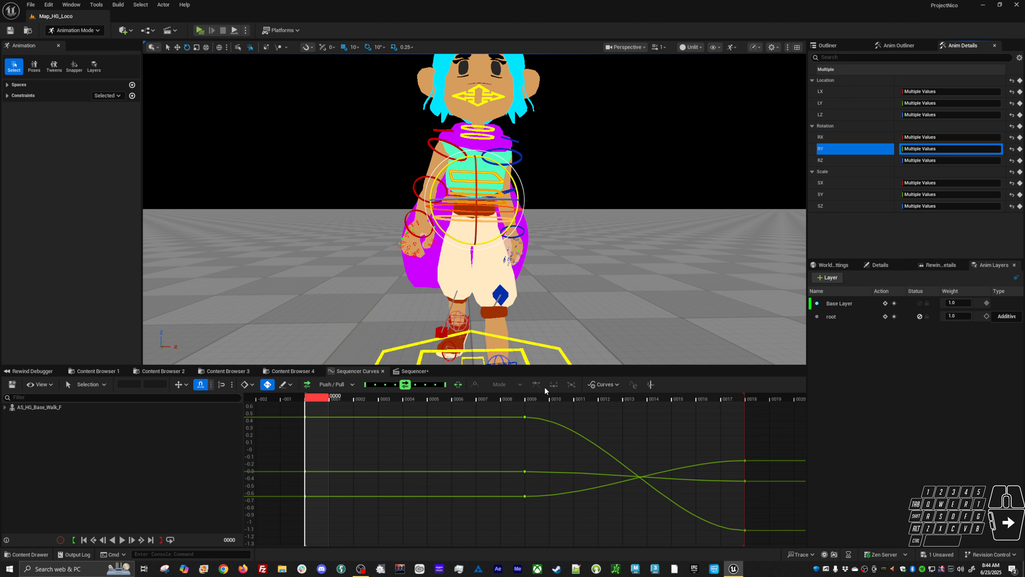
Step: Try to mirror only the torso controls' RY keys at frame 0
key("ctrl+z")
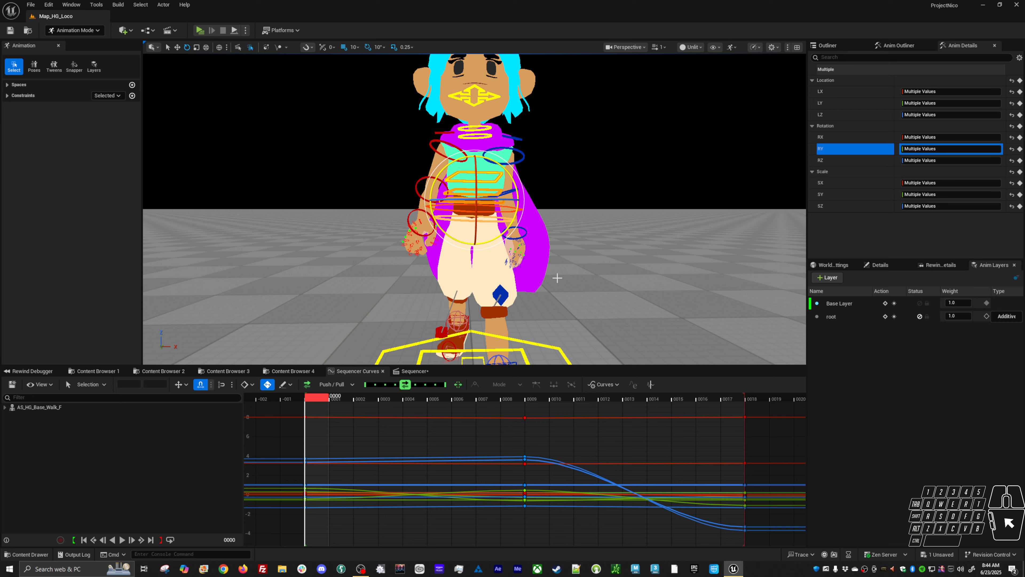
key("ctrl+z")
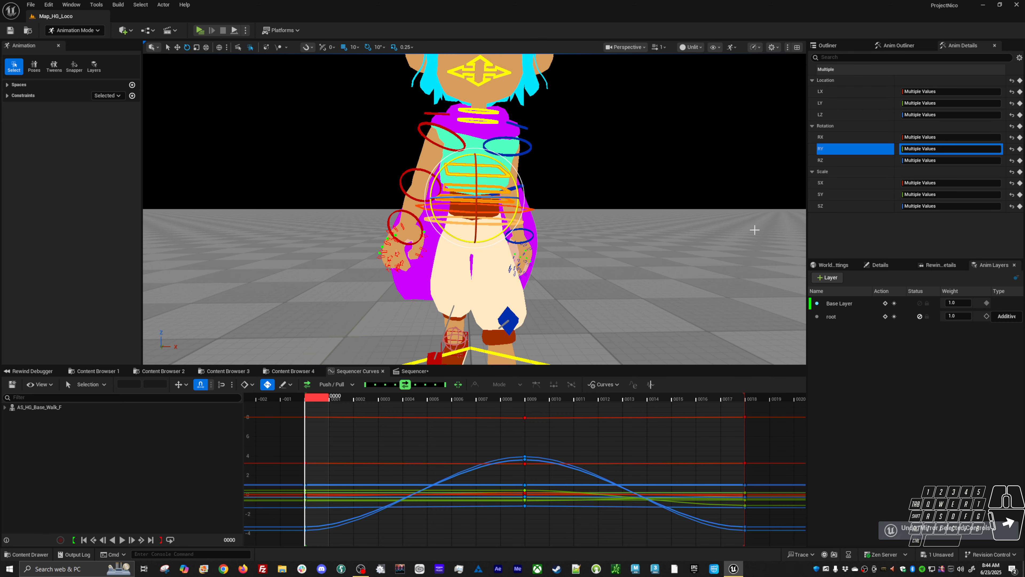
left_click(841, 136)
left_click(838, 147)
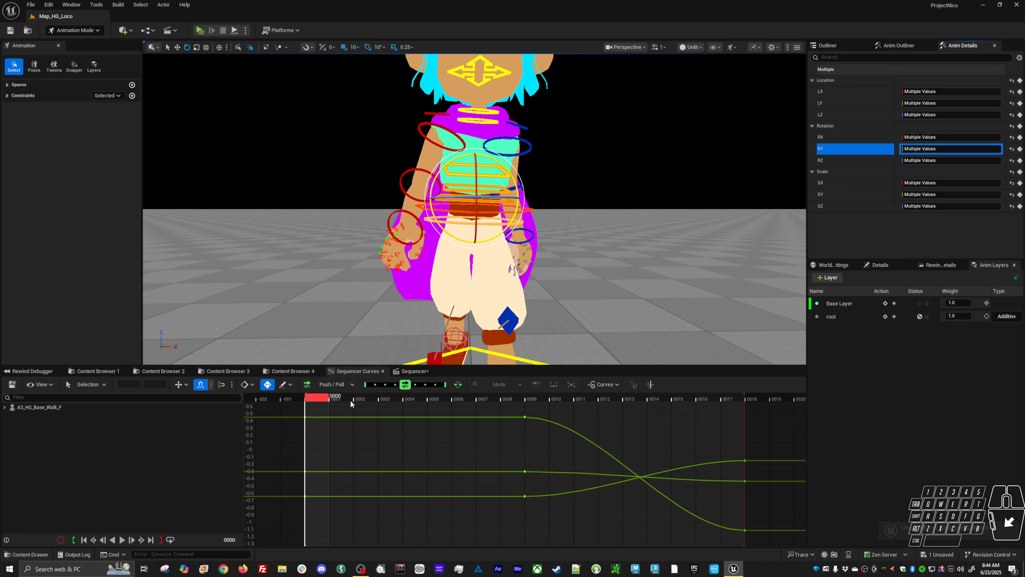
left_click_drag(351, 403, 254, 528)
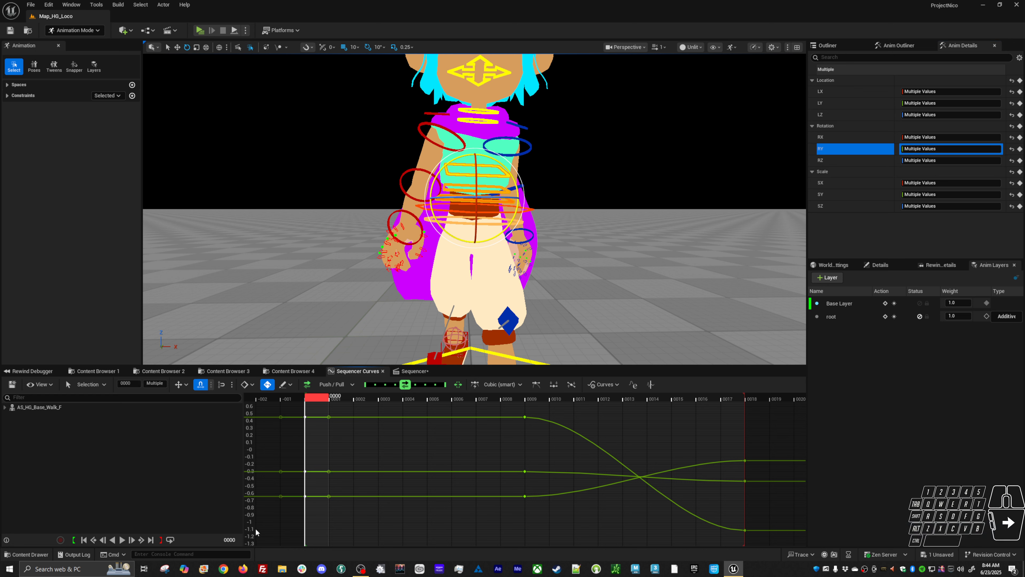
key("alt+m")
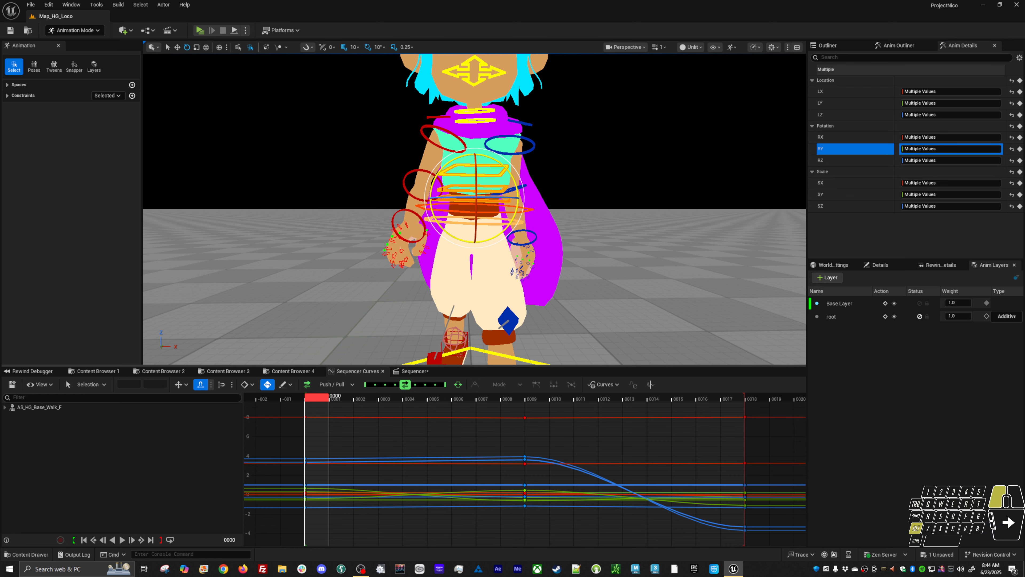
key("ctrl+z")
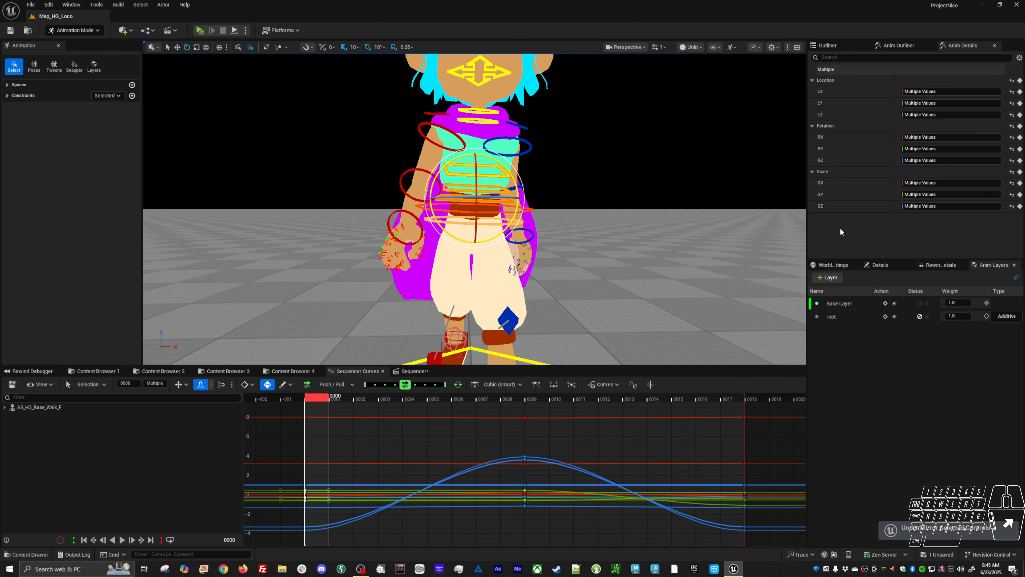
Step: Invert the torso controls' RY keys at frame 0 by multiplying their values by -1
left_click(835, 149)
left_click_drag(329, 408, 280, 528)
type("-")
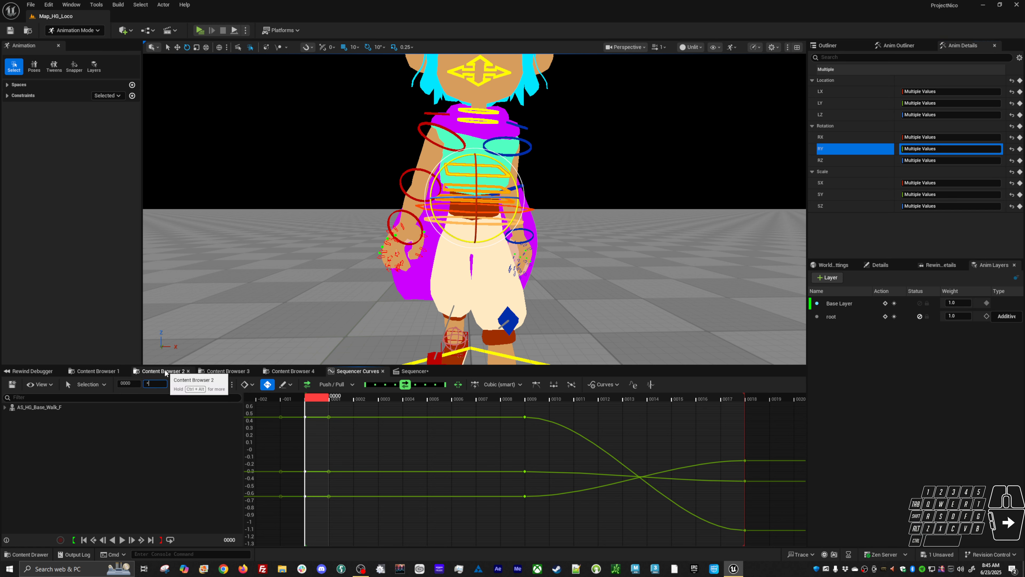
type("1")
key("Return")
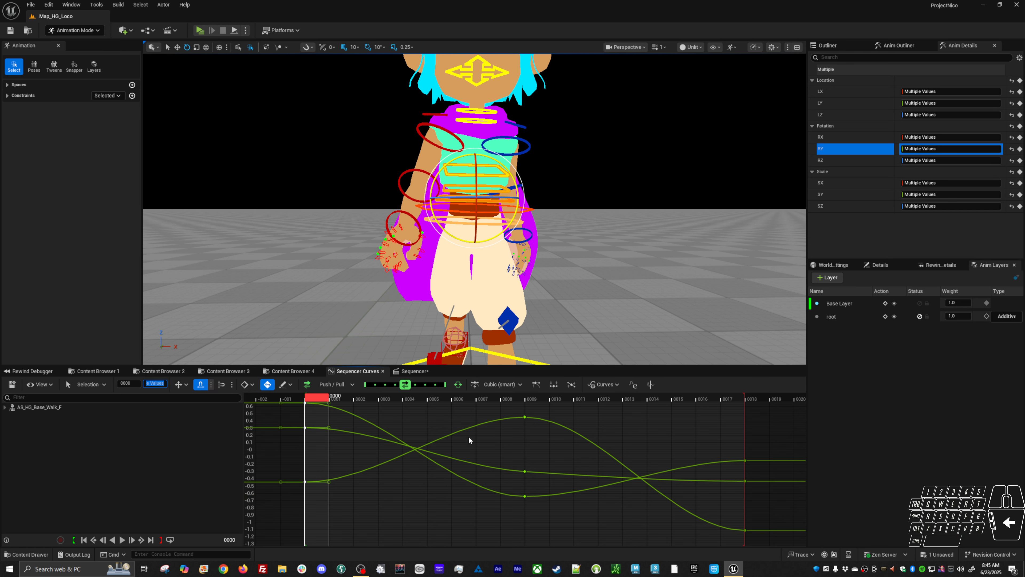
Step: Copy the torso pose from frame 0 onto frame 18 and play back the walk cycle from the side
middle_click(755, 399)
key("s")
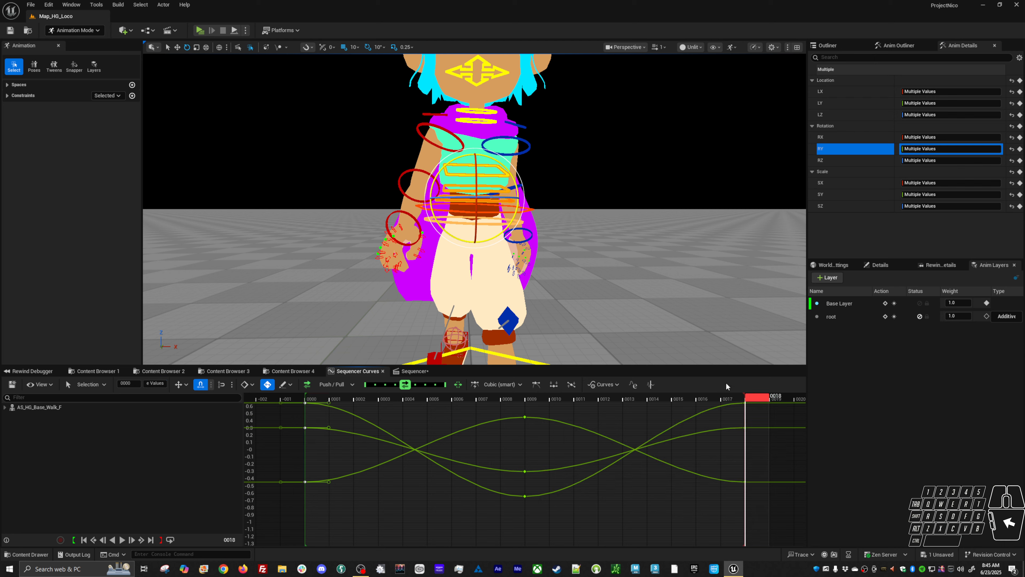
right_click(648, 283)
key("alt+v")
scroll(629, 275, "down", 3)
left_click_drag(616, 268, 730, 269, "alt")
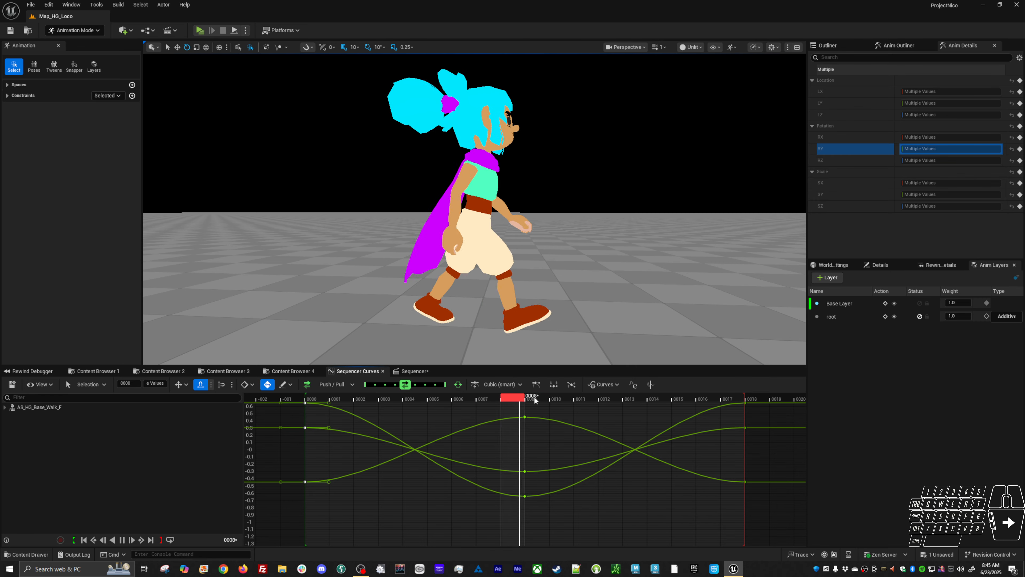
Step: Isolate the torso controls' RZ curves, lower their frame 9 keys and set them all to 2
left_click(831, 161)
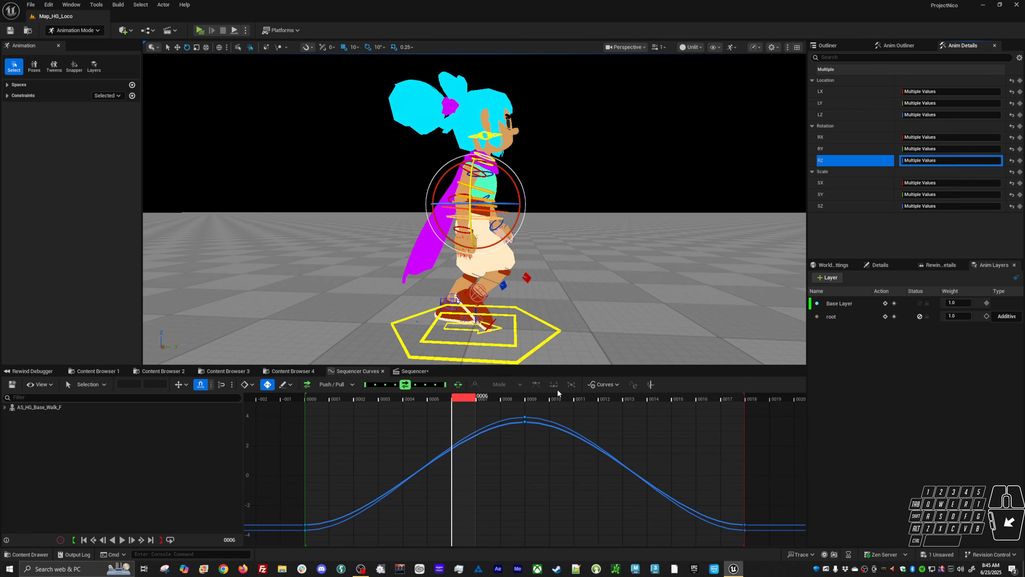
left_click(534, 396)
left_click_drag(501, 457, 536, 410)
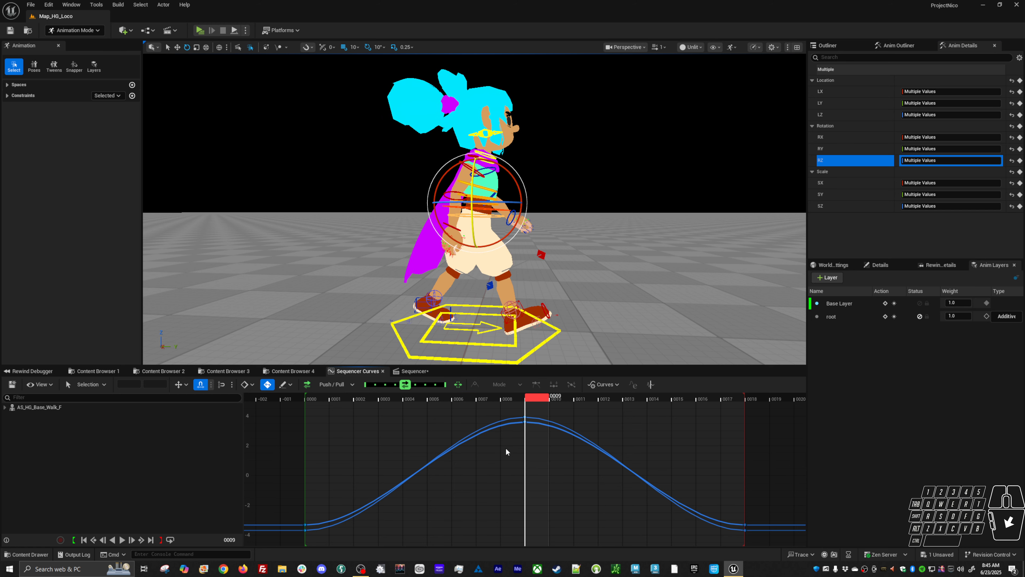
left_click_drag(504, 454, 543, 409)
key("w")
middle_click_drag(558, 447, 577, 470, "shift")
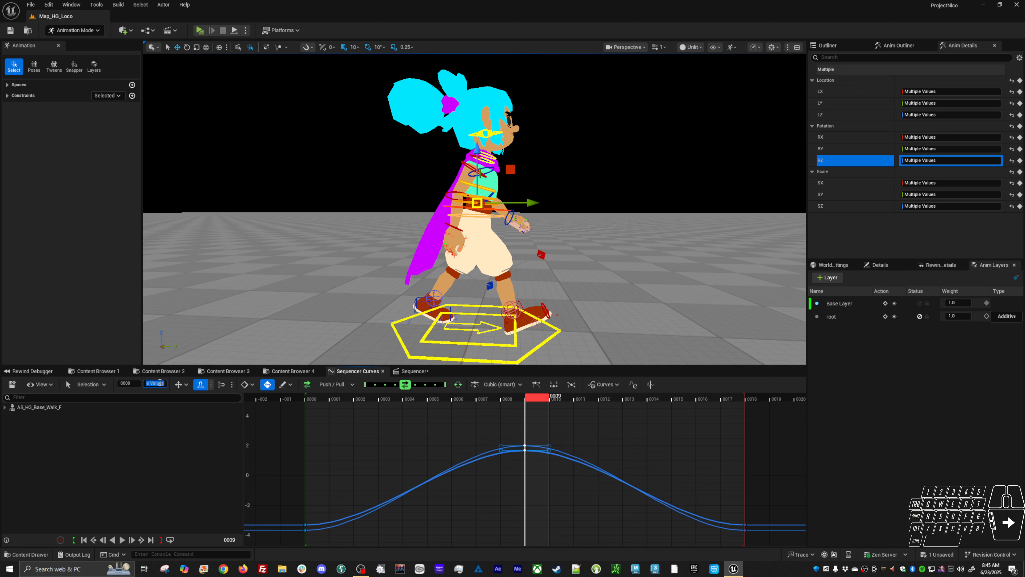
type("2")
key("Return")
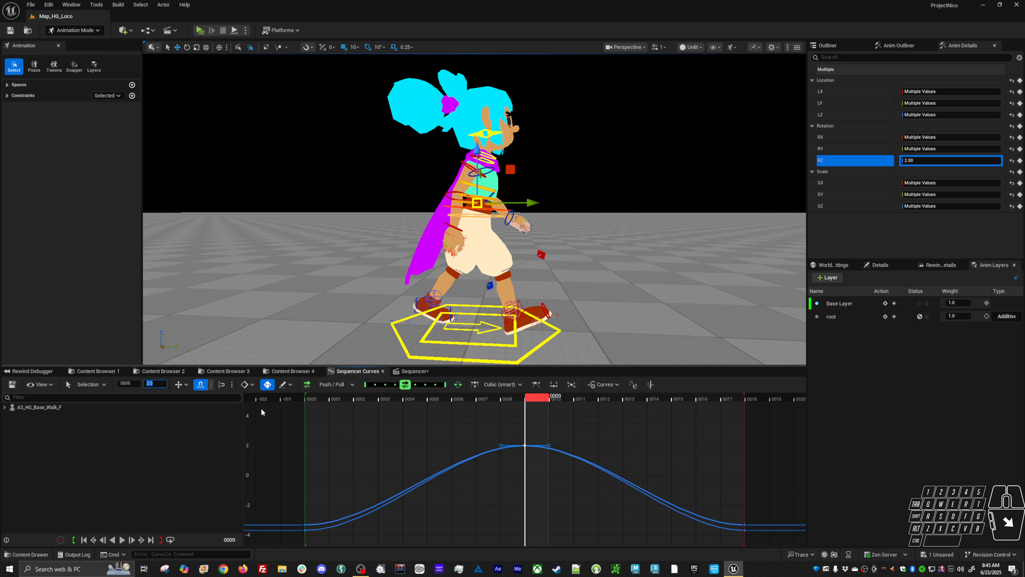
Step: Set the RZ keys at frames 0 and 18 to -2 and play back the walk from a three-quarter front view
left_click_drag(592, 519, 762, 537, "shift")
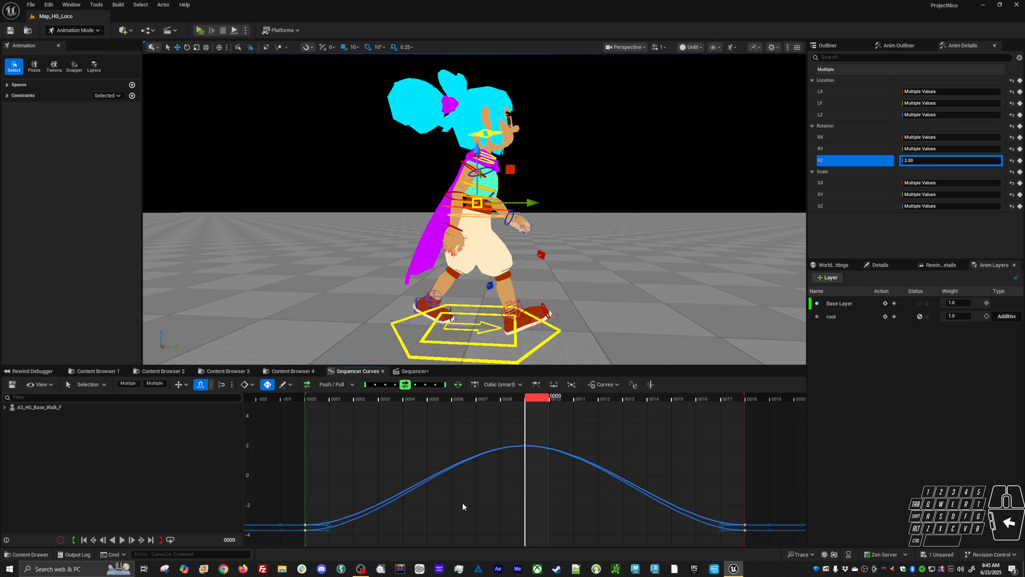
type("-2")
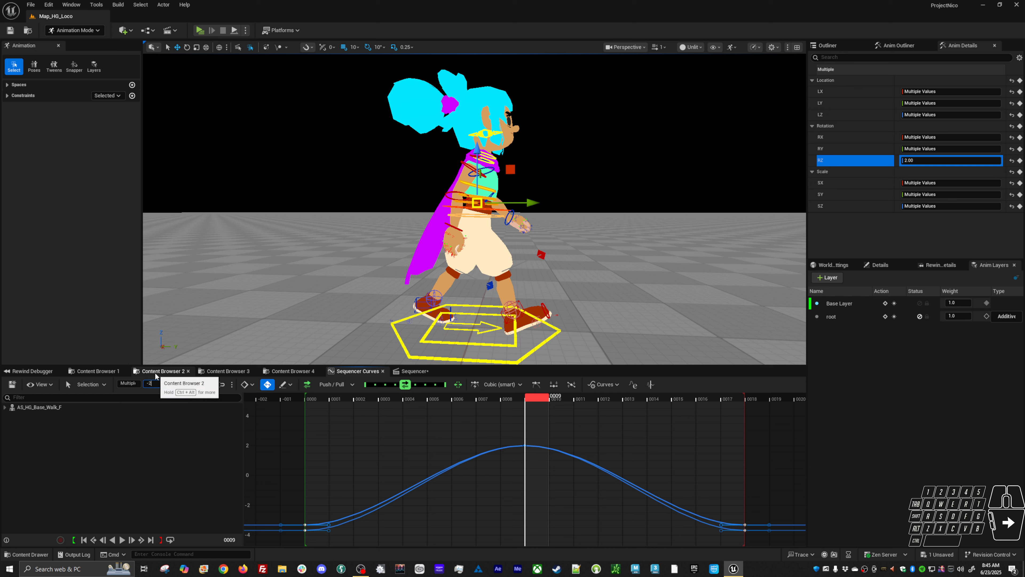
key("Return")
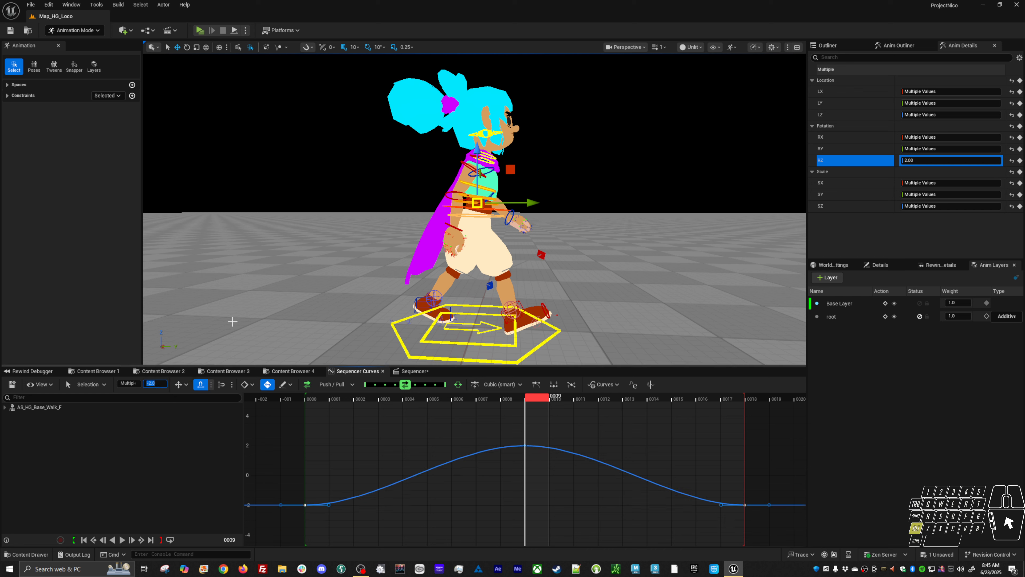
left_click_drag(634, 277, 517, 283, "alt")
key("space")
left_click_drag(581, 305, 541, 297, "alt")
key("space")
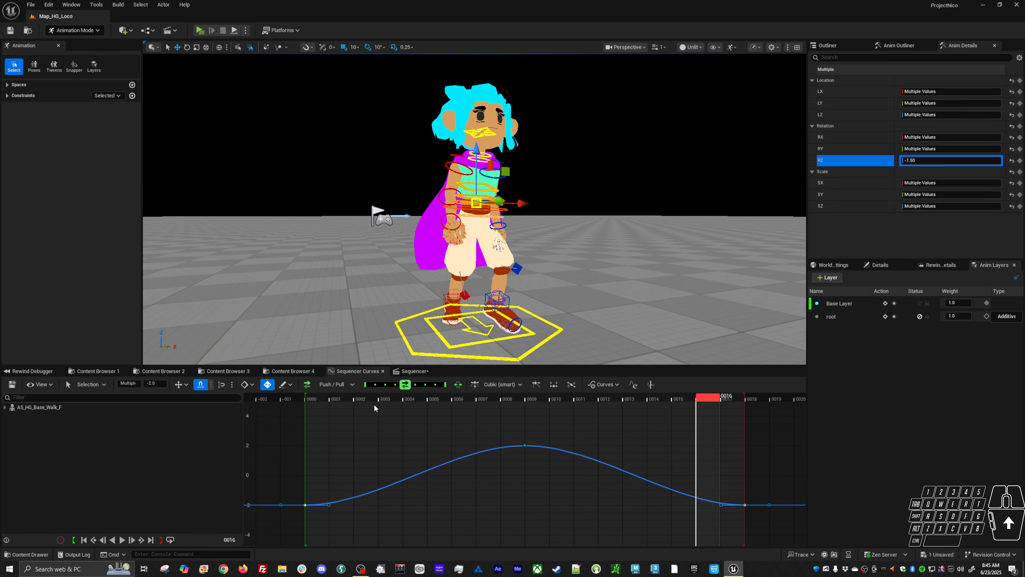
Step: Show the torso controls' RX, RY and RZ curves and add Blend Neighbor keys at frame 4, blended toward the frame 0 values
left_click_drag(328, 402, 424, 413)
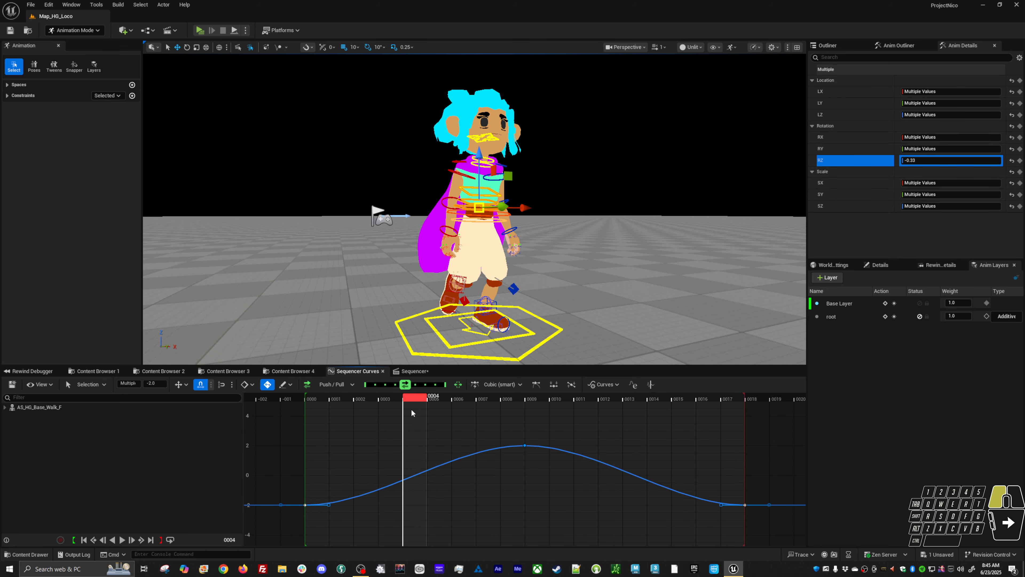
left_click(848, 137)
left_click(843, 163, "shift")
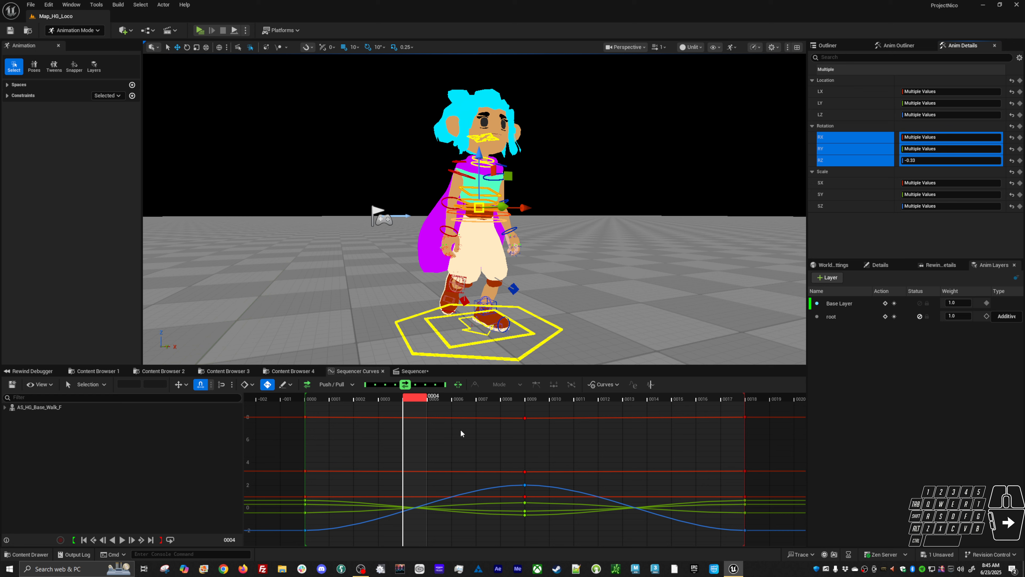
left_click(351, 384)
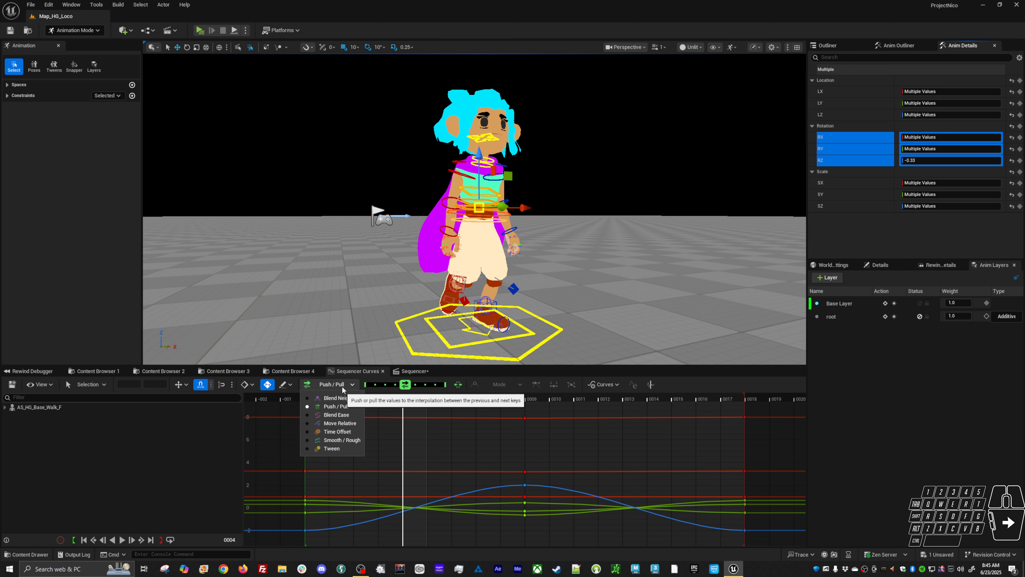
left_click(341, 398)
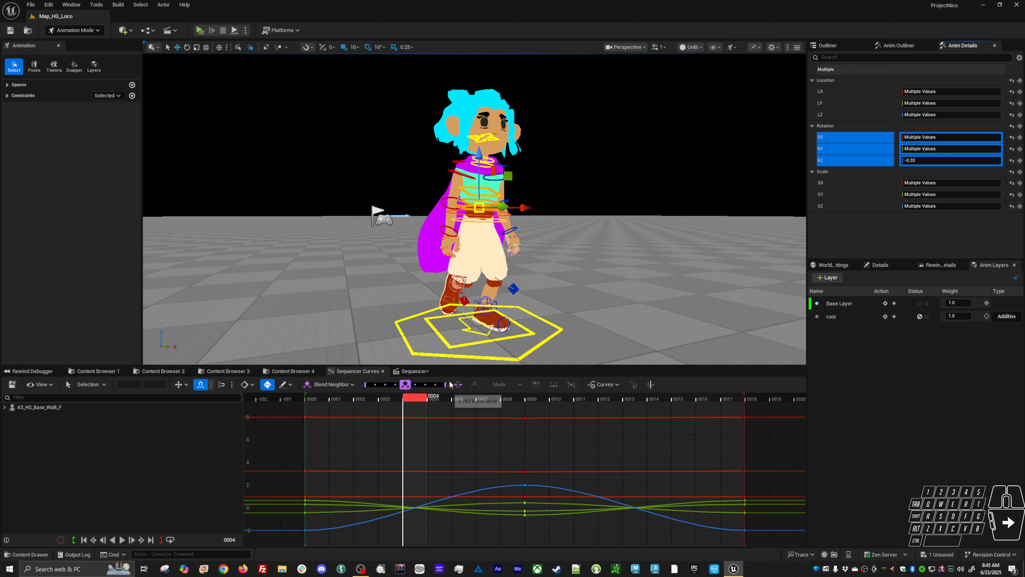
left_click(457, 385)
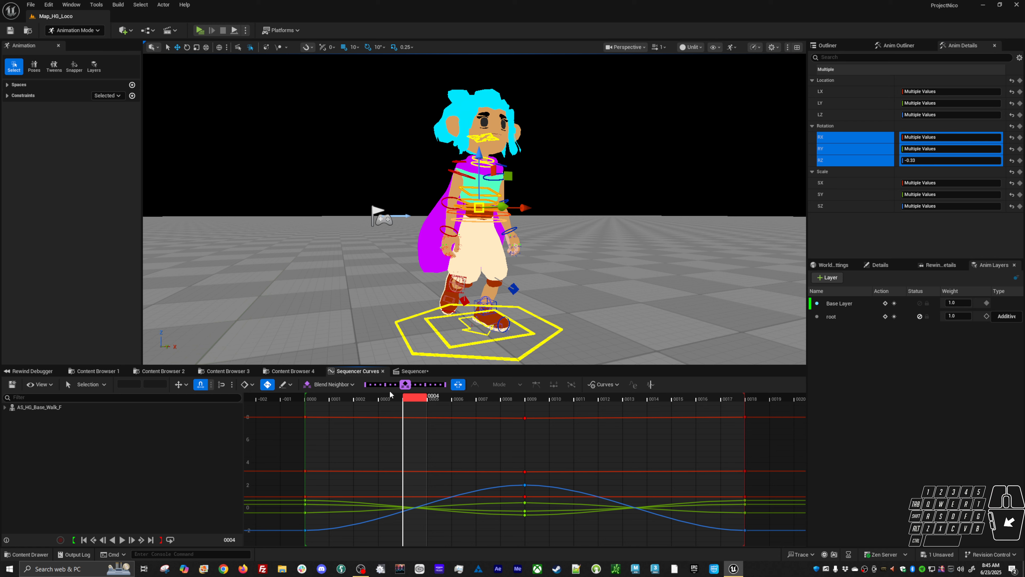
left_click_drag(405, 384, 487, 396)
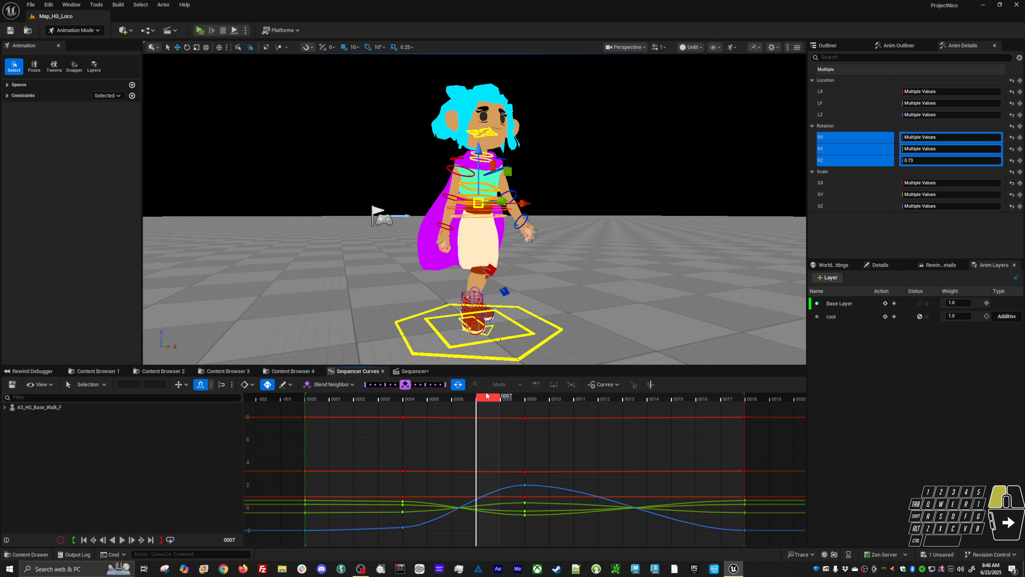
Step: Key the torso rotations at frame 7 with a blend toward frame 9, and move the frame 4 keys to frame 2
left_click_drag(405, 384, 421, 389)
left_click_drag(391, 544, 391, 544)
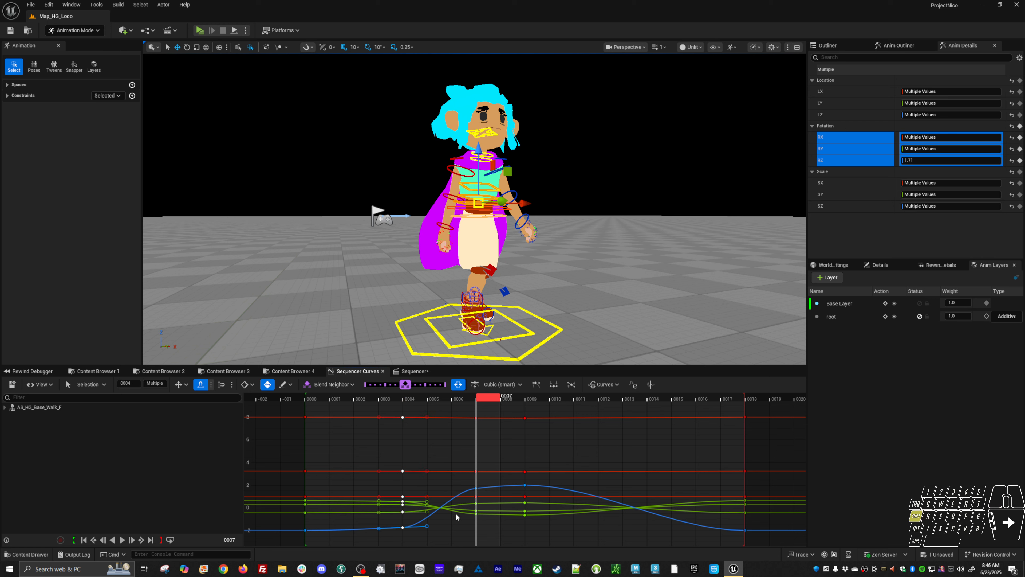
middle_click_drag(455, 516, 410, 519, "shift")
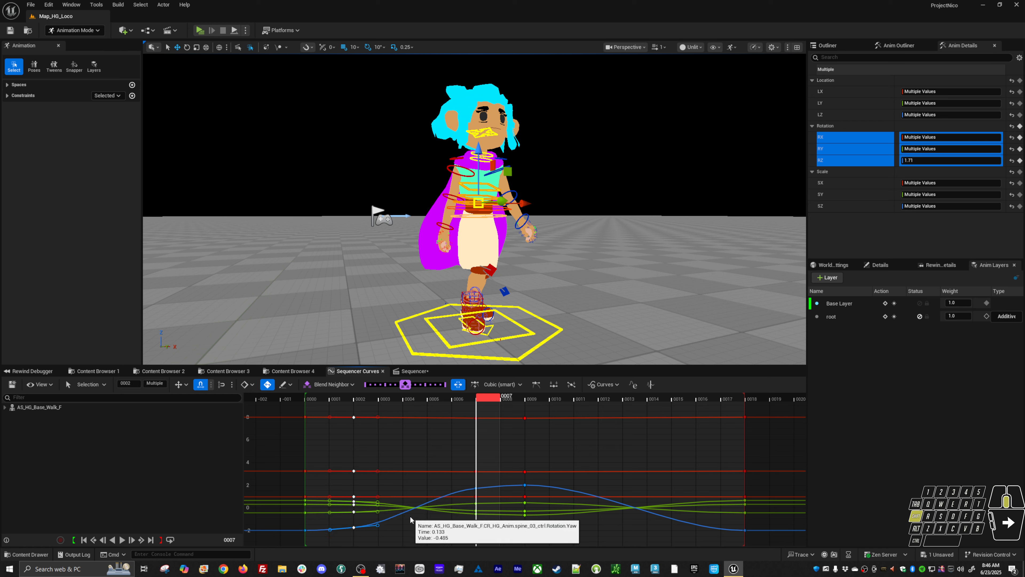
Step: Paste copies of the torso rotation keys at frames 2 and 7 starting at frame 11
left_click_drag(487, 412, 332, 546)
left_click(581, 398)
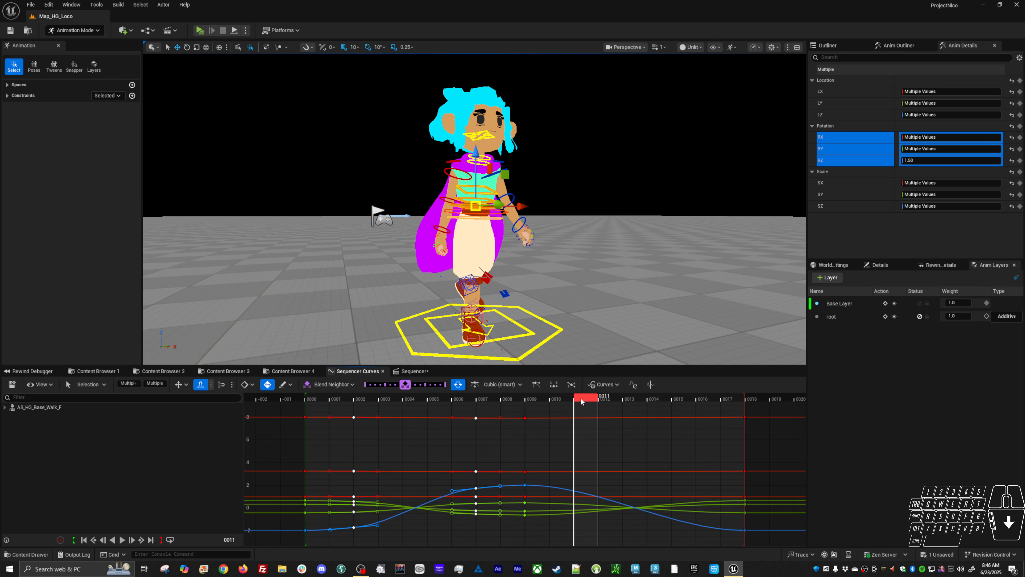
key("ctrl+v")
left_click(522, 445)
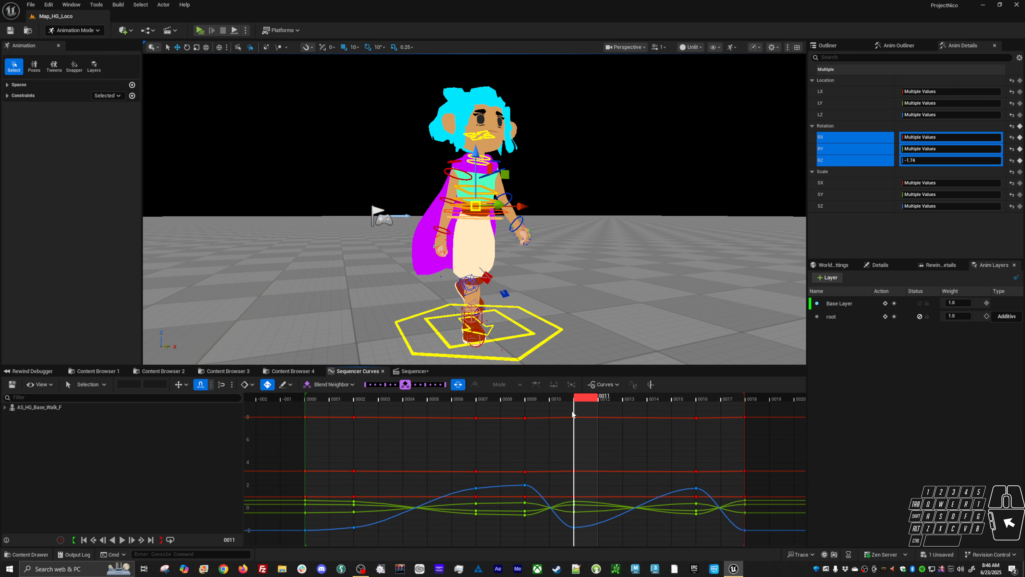
left_click_drag(573, 414, 710, 531)
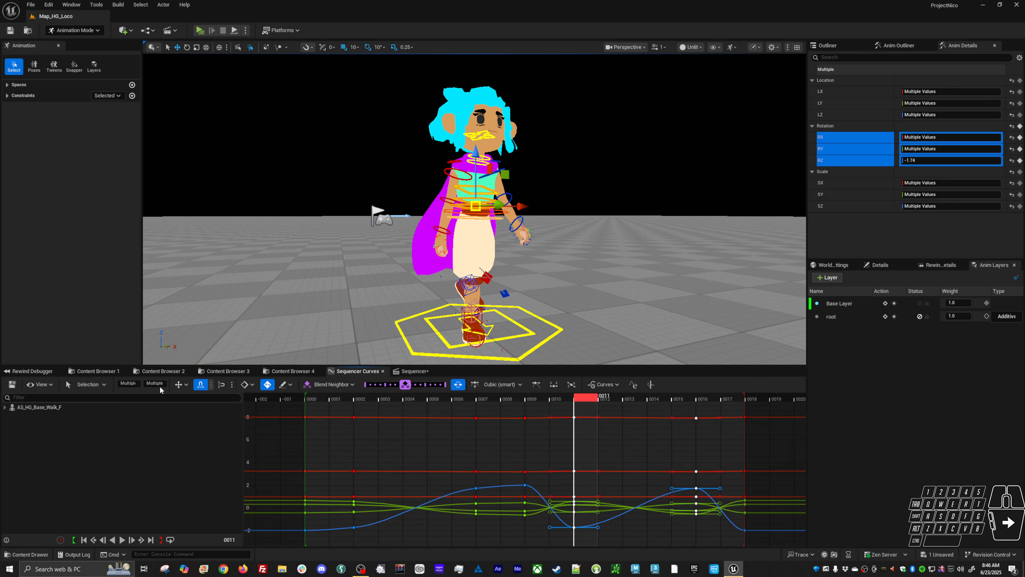
key("ctrl+z")
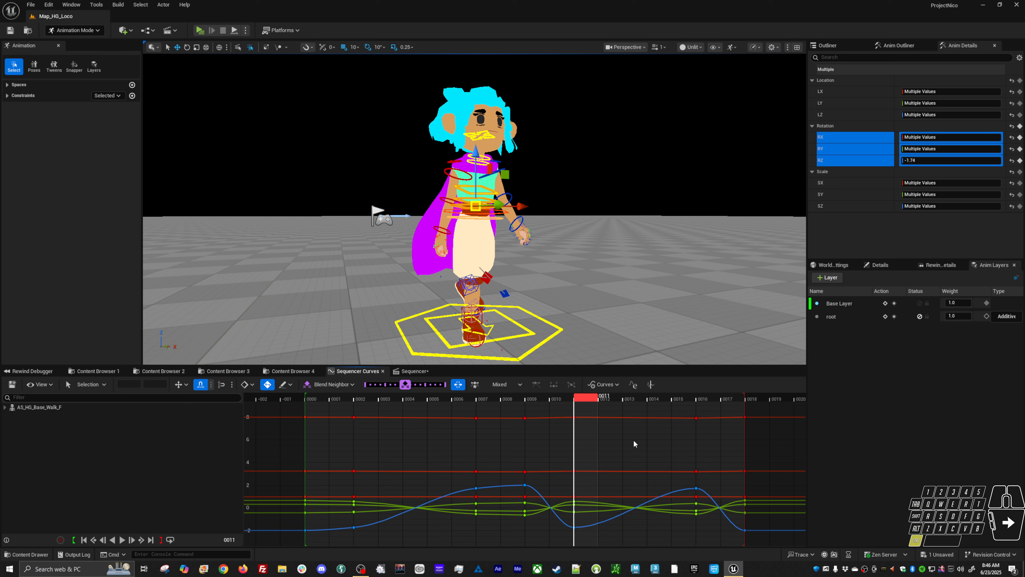
Step: Copy the torso rotation keys at frame 7 onto frame 11
left_click_drag(484, 403, 470, 527)
key("ctrl+c")
key("ctrl+v")
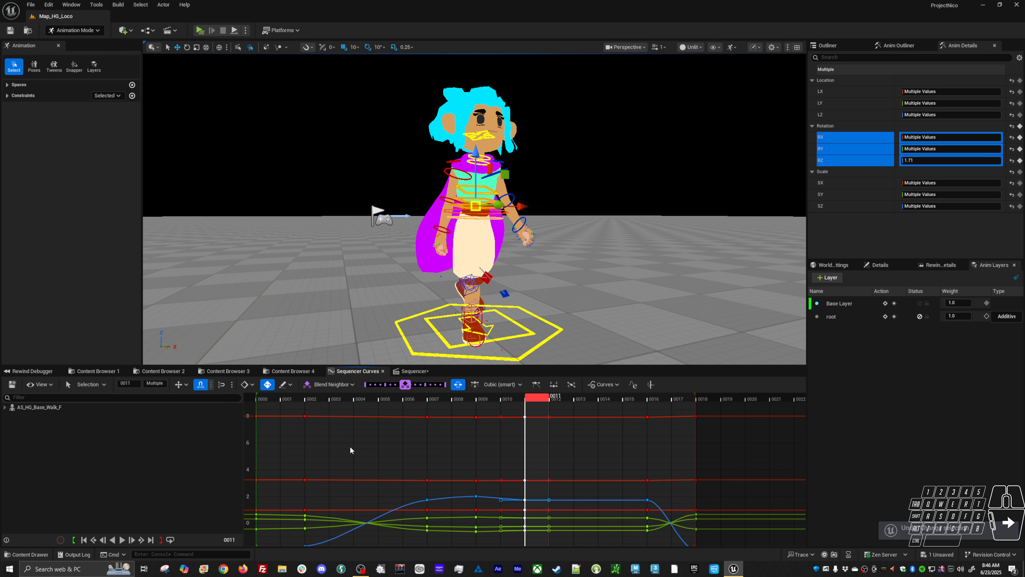
Step: Copy the torso rotation keys from frame 2 onto frame 16 and play back the walk cycle from the side
left_click(375, 464)
left_click_drag(373, 410, 346, 541)
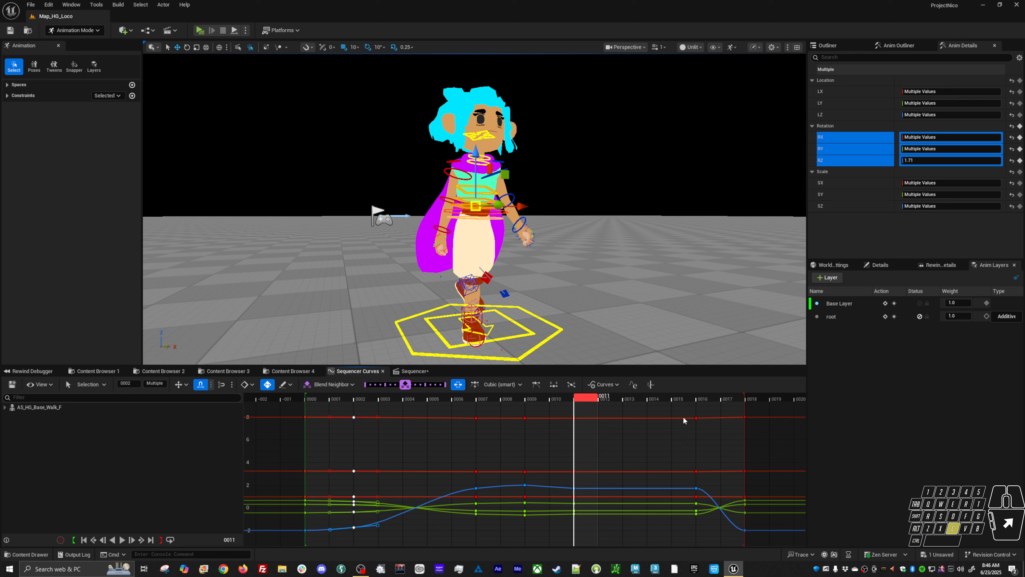
left_click(702, 405)
left_click(703, 399)
key("ctrl+v")
key("f")
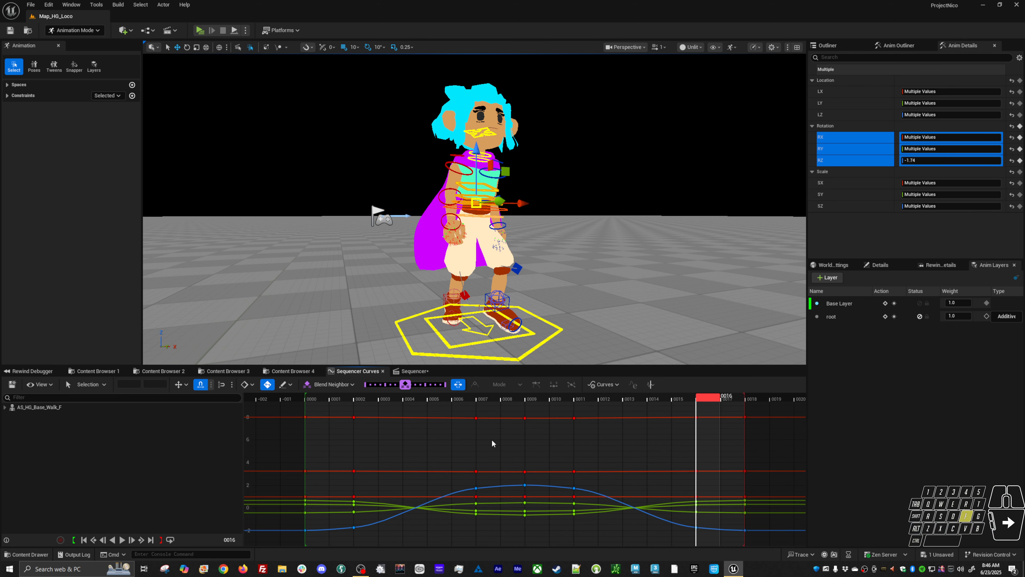
right_click_drag(582, 446, 571, 454, "alt")
left_click_drag(507, 302, 432, 287, "alt")
key("space")
key("space")
Step: Move the torso rotation keys at frame 2 to frame 3 and those at frame 11 to frame 12
left_click_drag(383, 409, 340, 548)
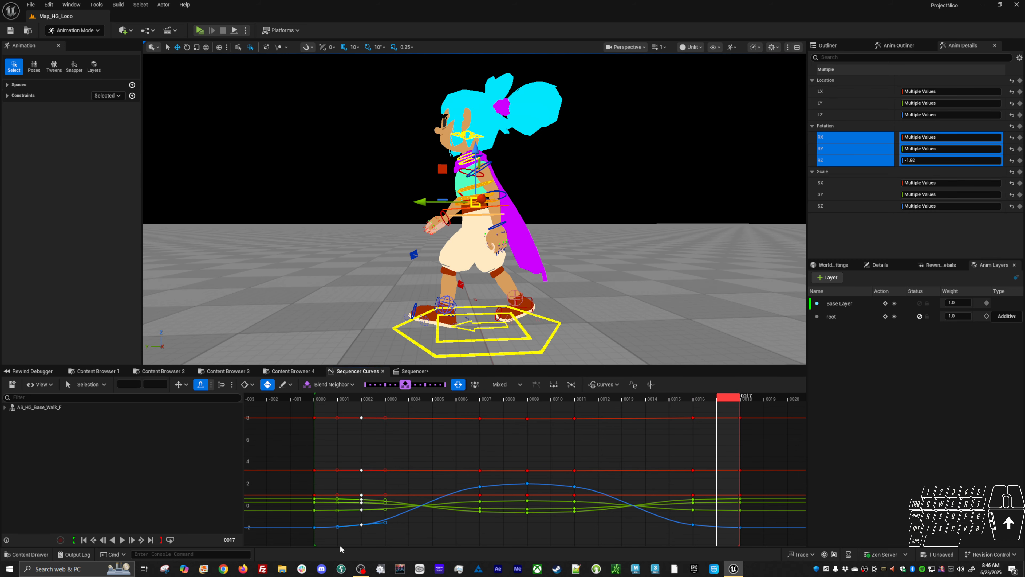
middle_click_drag(397, 512, 418, 512, "shift")
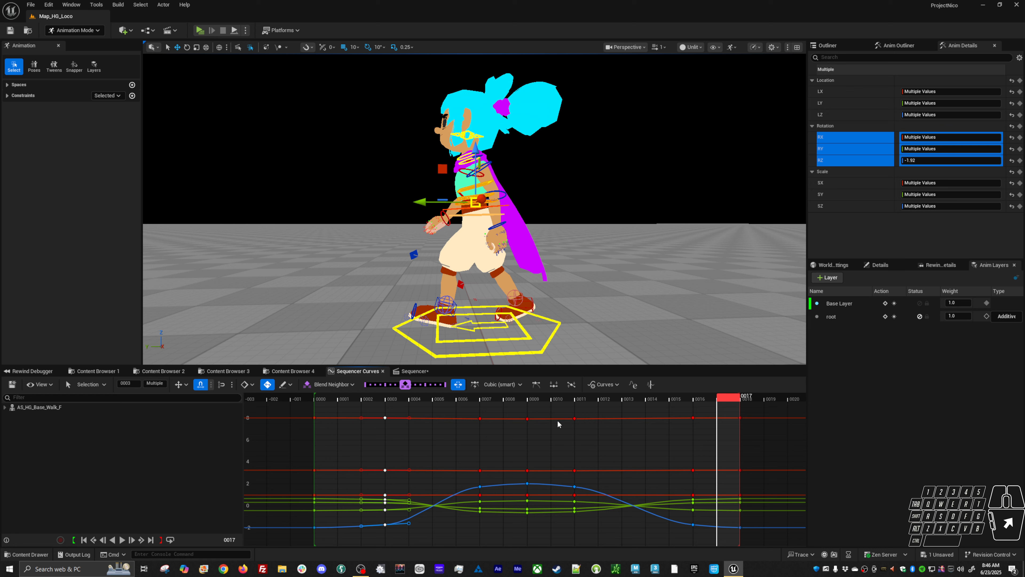
left_click_drag(616, 573, 592, 545)
middle_click_drag(604, 534, 630, 505, "shift")
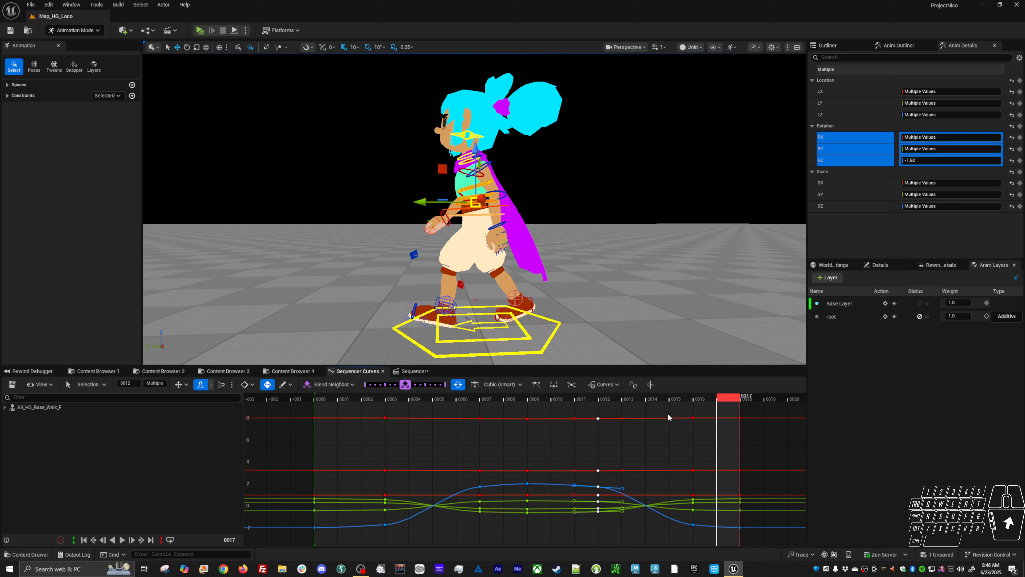
Step: Move the torso rotation keys at frames 7 and 16 to frames 6 and 15, and play back the walk from both sides
left_click_drag(712, 562, 712, 562)
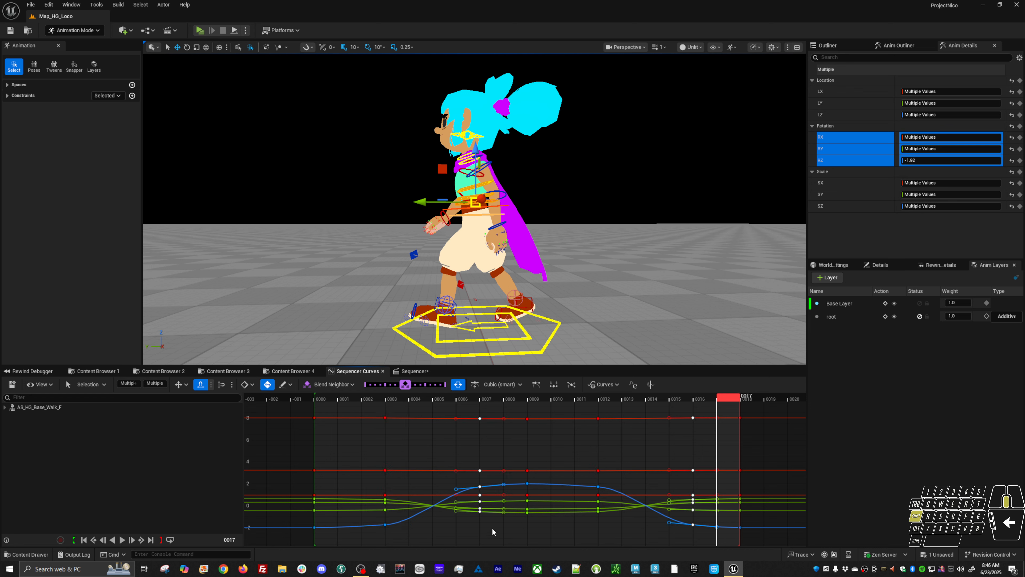
middle_click_drag(492, 531, 481, 533, "shift")
key("space")
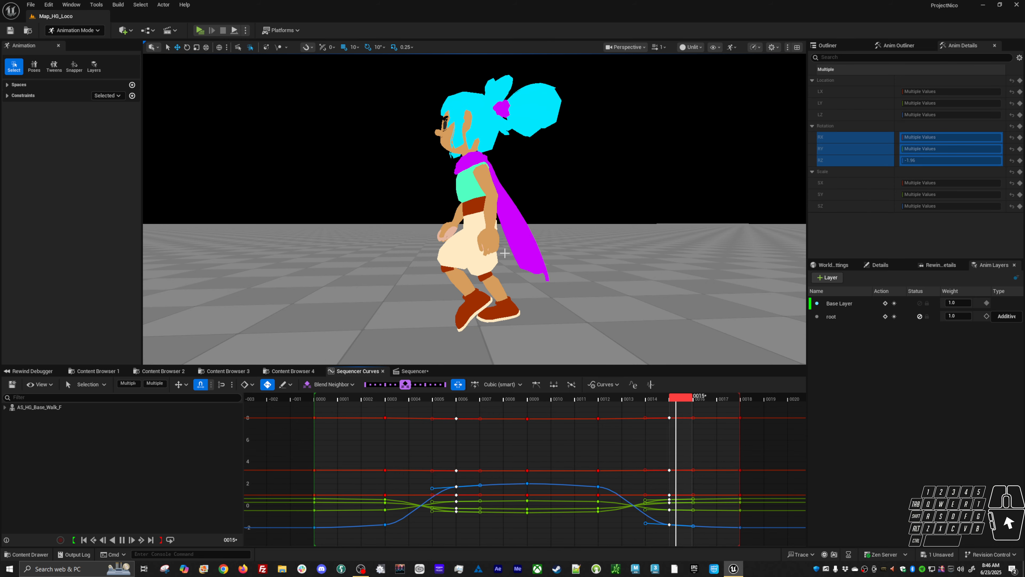
mouse_move(504, 253)
left_mouse_down("alt")
mouse_move(638, 274)
mouse_move(517, 258)
left_mouse_up("alt")
key("alt+v")
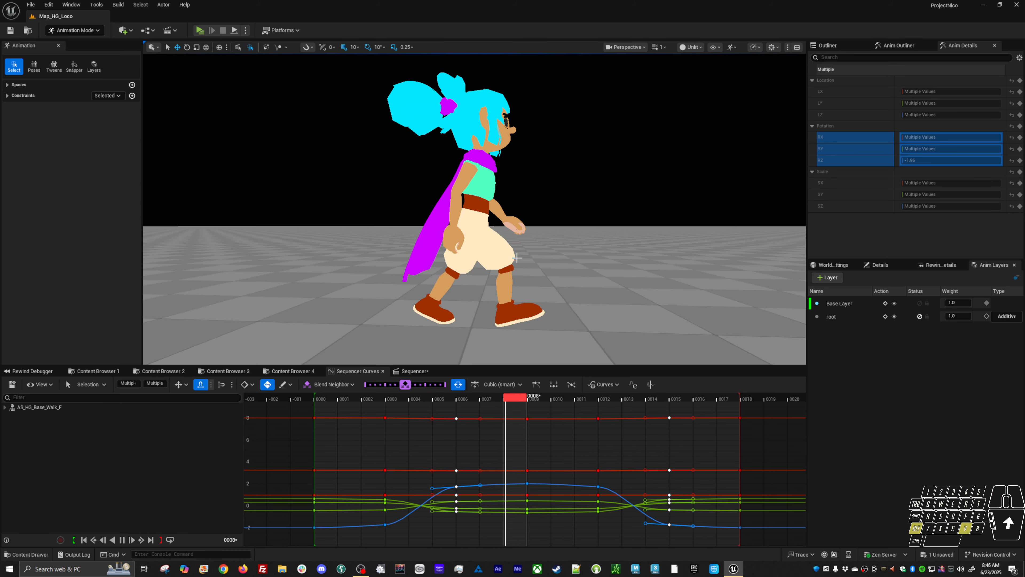
key("space")
Step: Lower the body control's LZ keys at frames 2, 4, 11 and 13 by about 3 units and play back the walk from the front
left_click(492, 212)
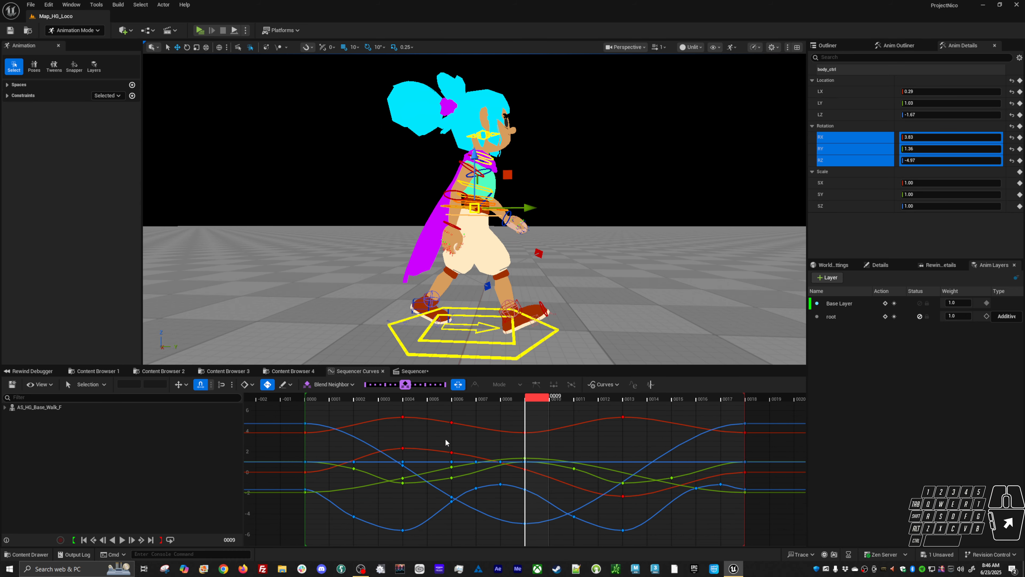
left_click_drag(461, 399, 408, 411)
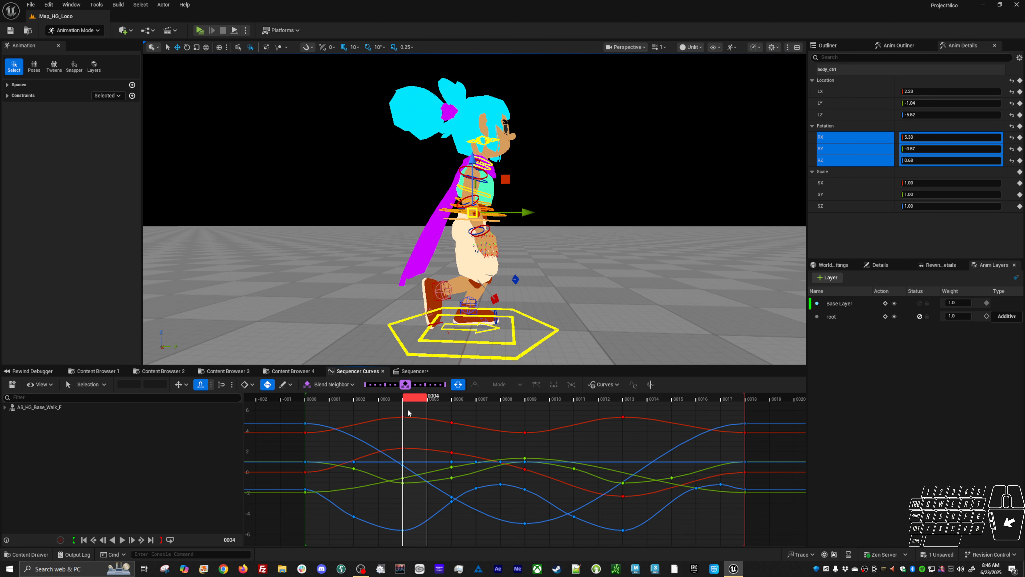
left_click_drag(346, 510, 435, 550)
left_click_drag(567, 510, 671, 562, "shift")
mouse_move(662, 512)
middle_mouse_down("shift")
mouse_move(662, 524)
mouse_move(679, 512)
middle_mouse_up("shift")
key("alt+v")
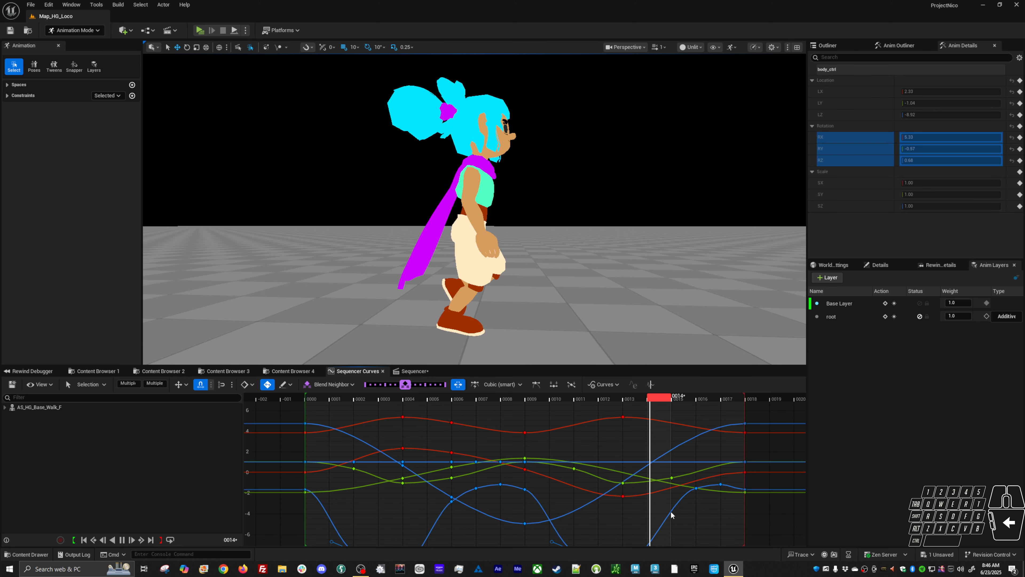
left_click_drag(597, 287, 490, 302, "alt")
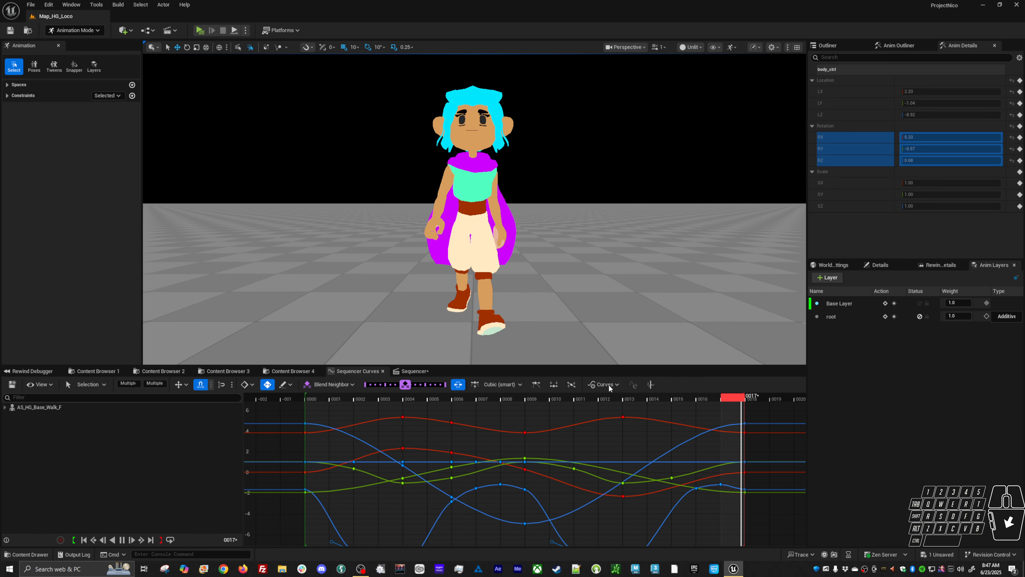
key("space")
Step: Add an LZ key to the body control at frame 3 and lower it to about -9.34
left_click(497, 534)
key("f")
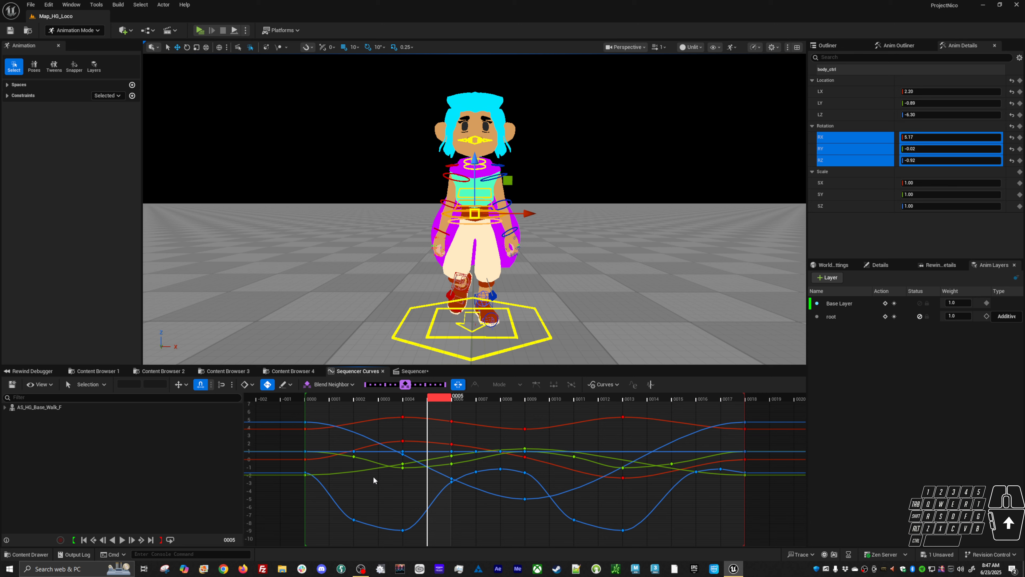
left_click(384, 398)
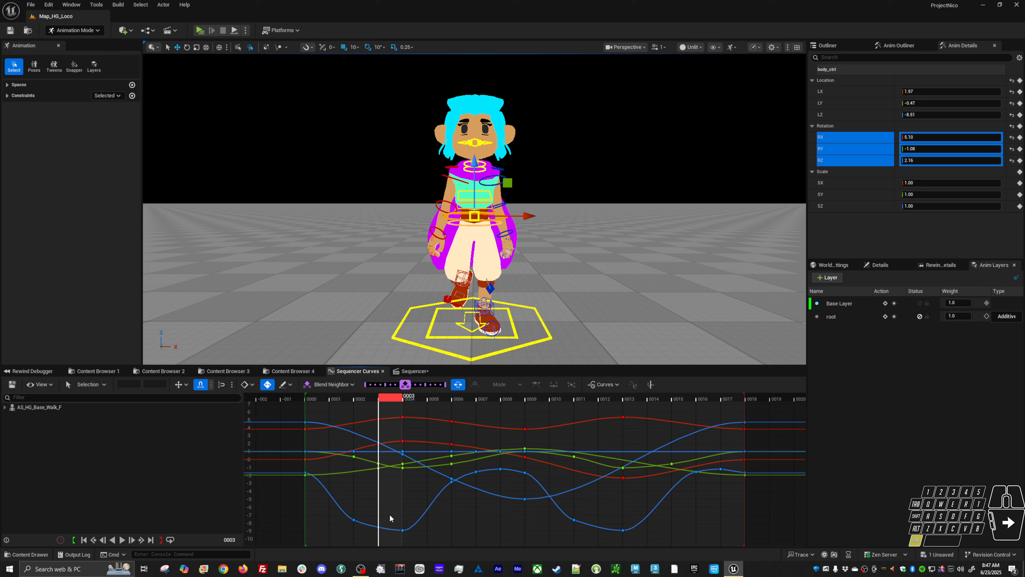
left_click(378, 530)
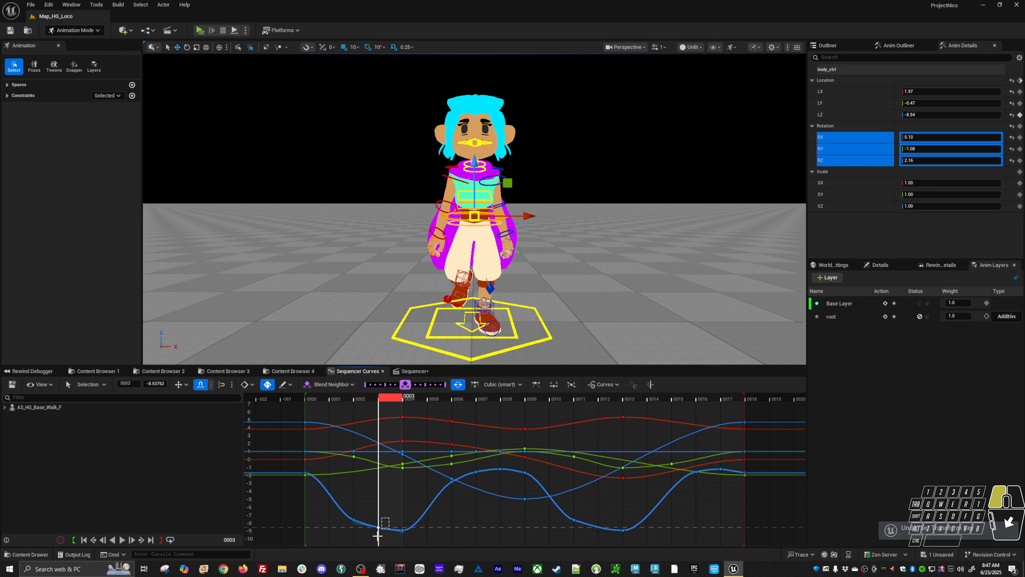
left_click_drag(378, 535, 374, 538)
key("w")
middle_click_drag(390, 497, 388, 507, "shift")
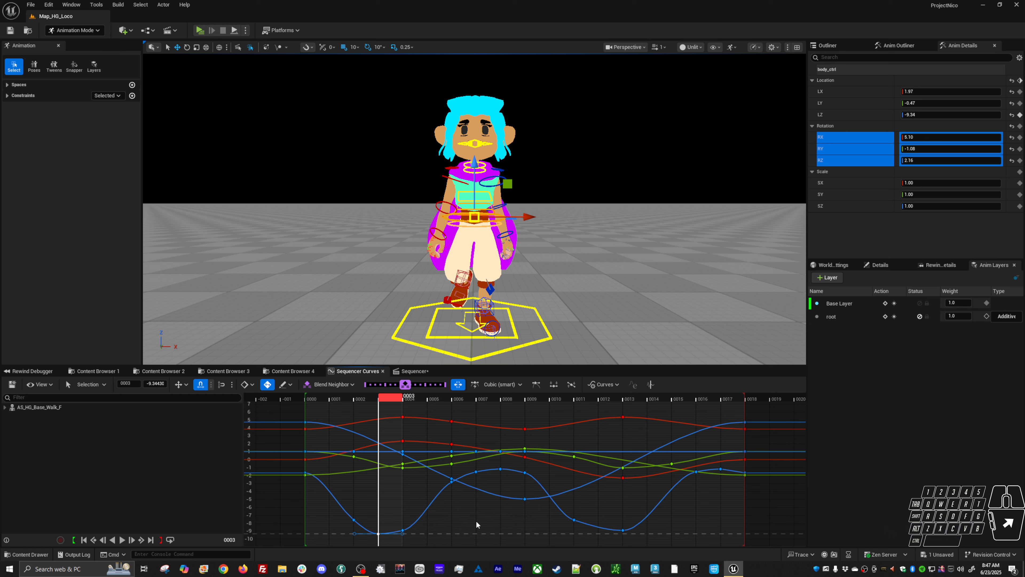
Step: Paste the body control's frame 3 LZ key at frame 12 and play back the walk from the front and side
left_click(609, 398)
key("ctrl+v")
left_click(600, 480)
key("alt+v")
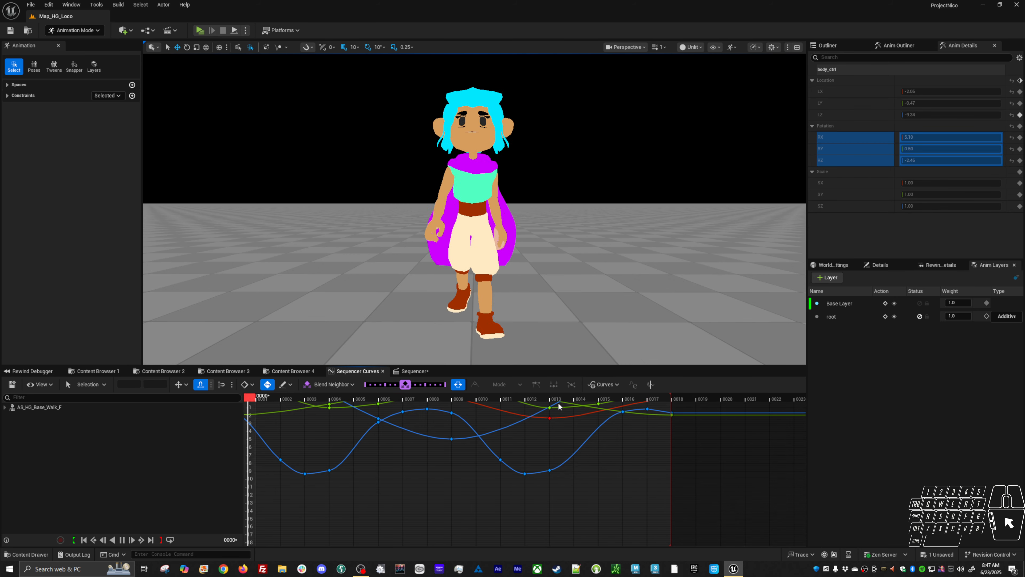
left_click_drag(543, 290, 791, 287, "alt")
key("space")
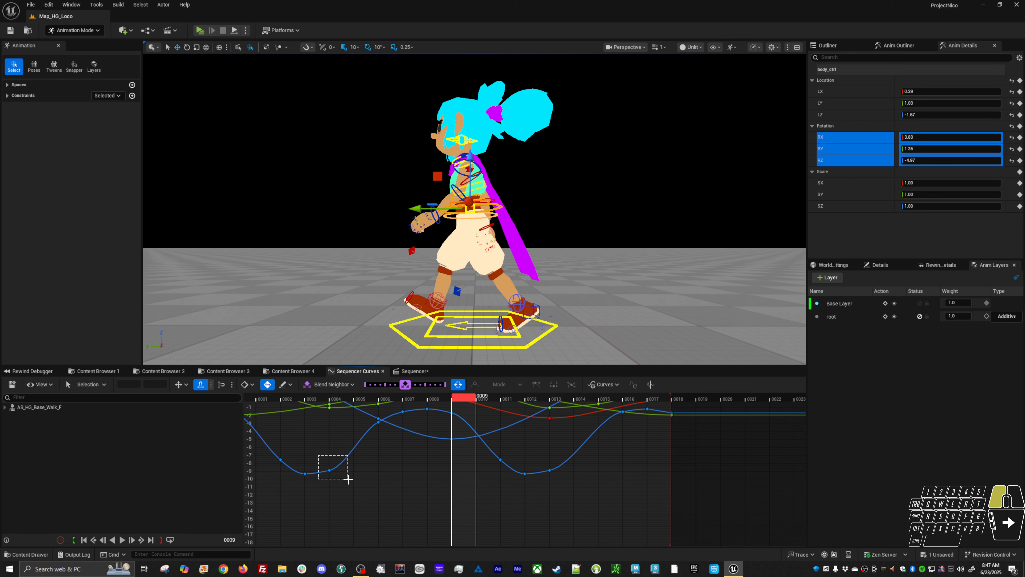
Step: Nudge the body's LZ key at frame 13 up and those at frames 2 and 11 down, and raise all six dip keys slightly
middle_click_drag(580, 506, 572, 500, "shift")
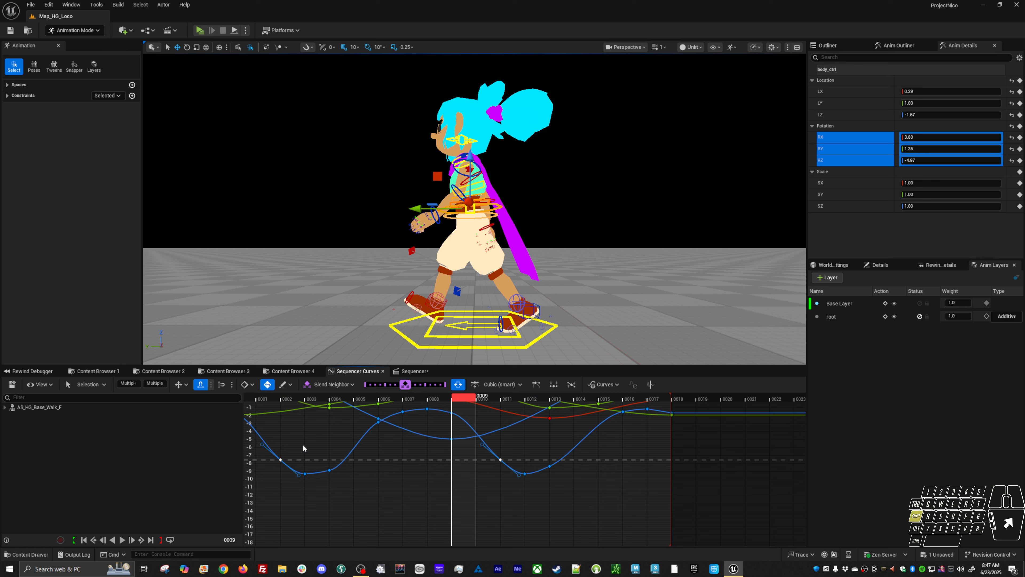
middle_click_drag(303, 447, 281, 463, "shift")
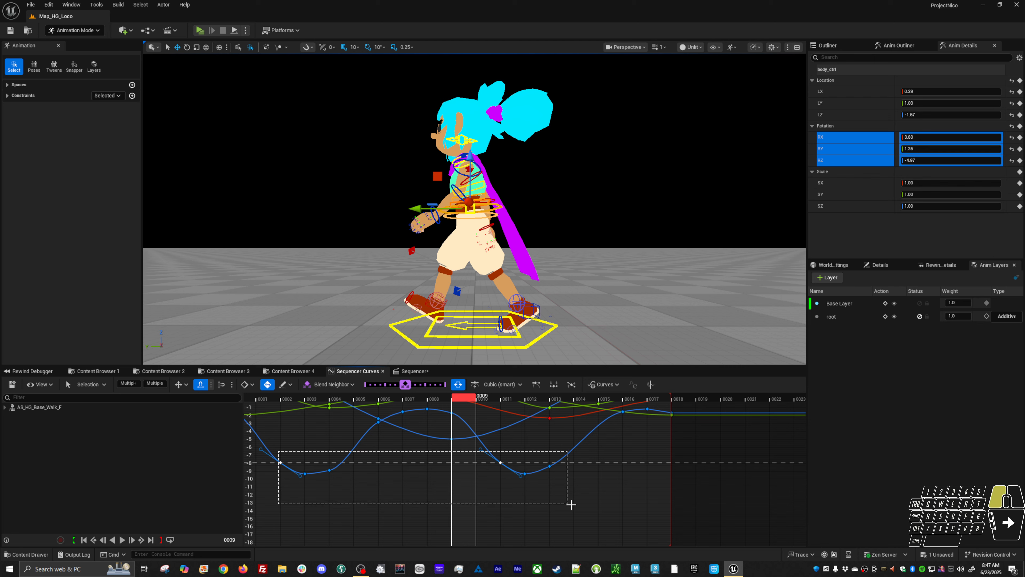
left_click_drag(571, 504, 571, 505)
middle_click_drag(531, 513, 536, 501, "shift")
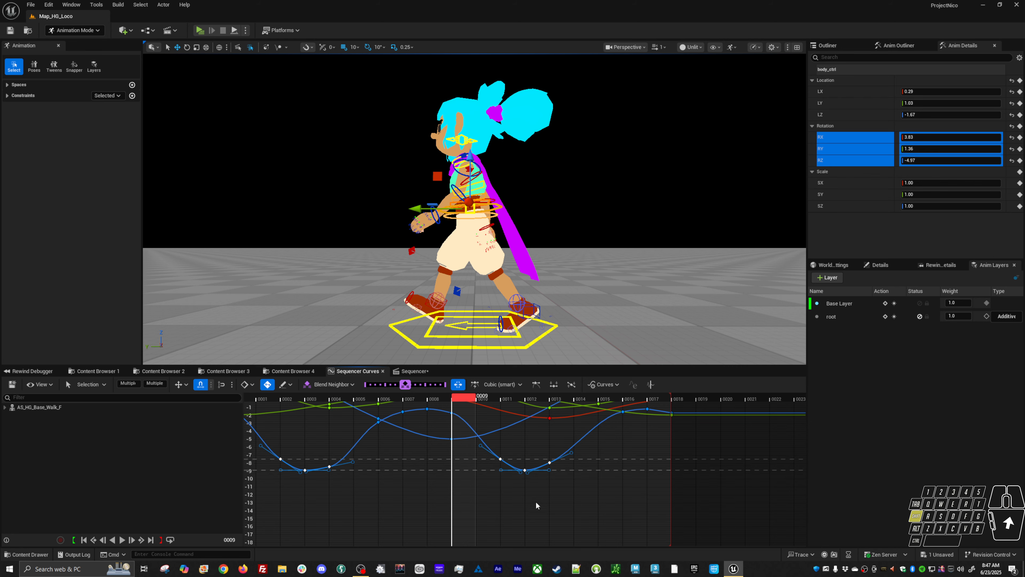
key("alt+v")
mouse_move(543, 344)
left_mouse_down("alt")
mouse_move(528, 358)
mouse_move(543, 360)
left_mouse_up("alt")
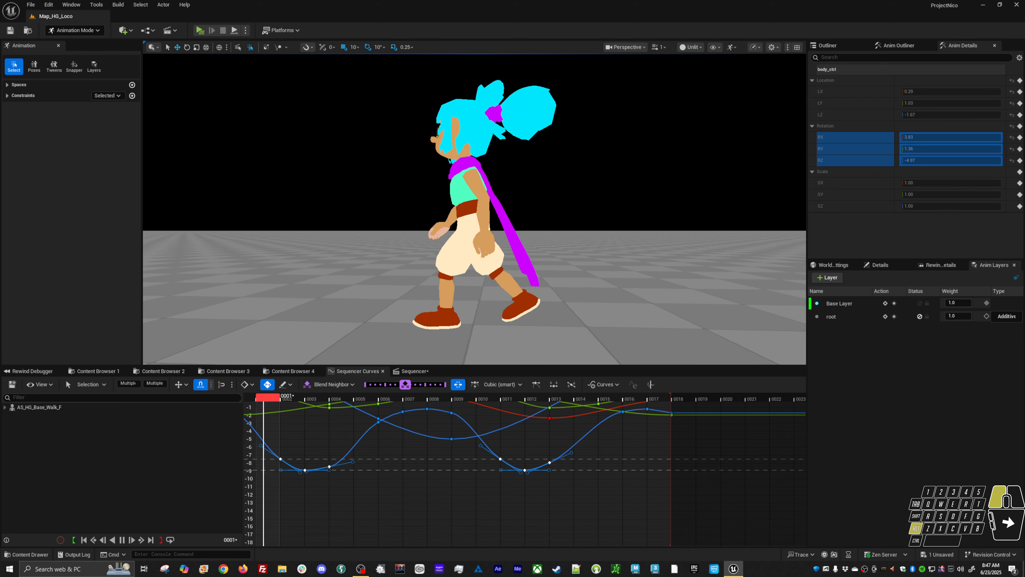
Step: Play back the walk from both sides and step through the left foot IK control's keys to examine the foot contacts
left_click_drag(484, 250, 518, 219, "alt")
key("alt+v")
left_click(507, 322)
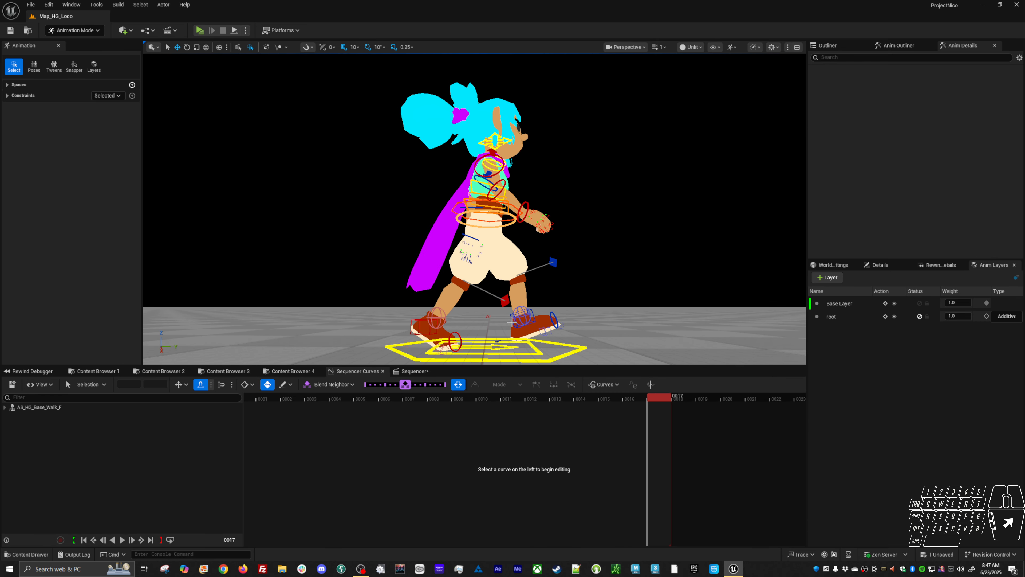
key("alt+v")
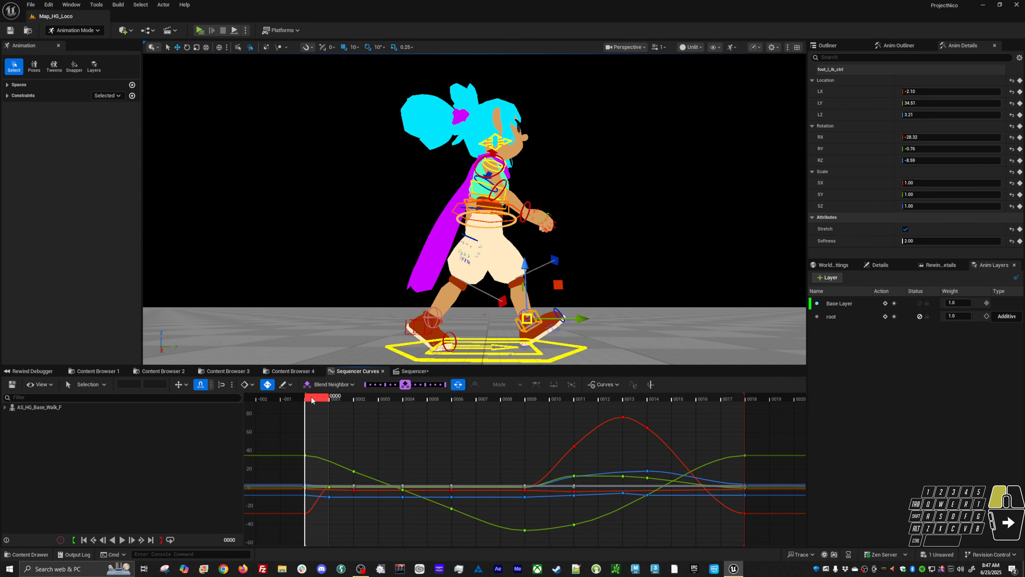
left_click_drag(444, 252, 465, 225, "alt")
key("alt+v")
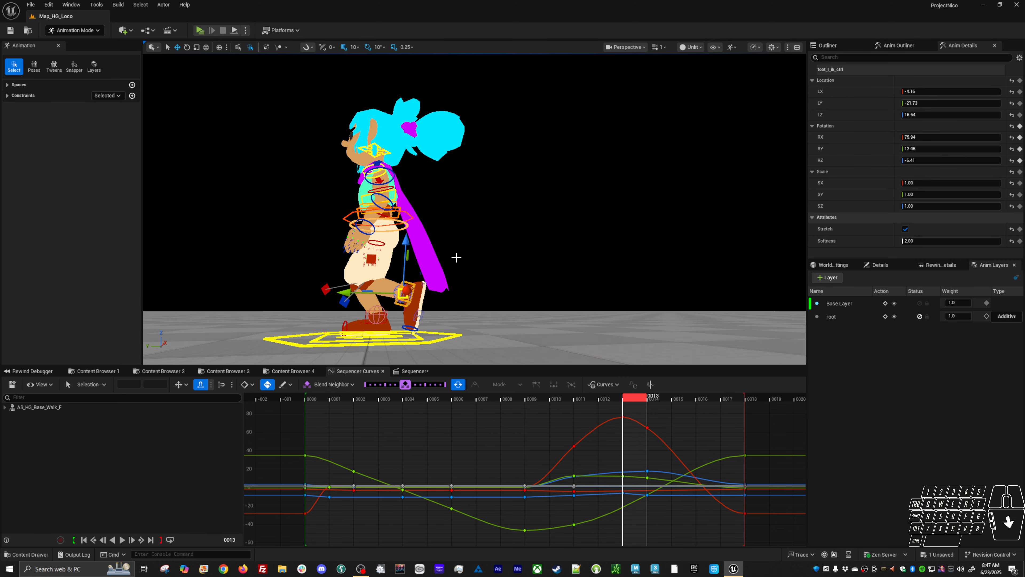
key("comma")
key("comma")
key("comma")
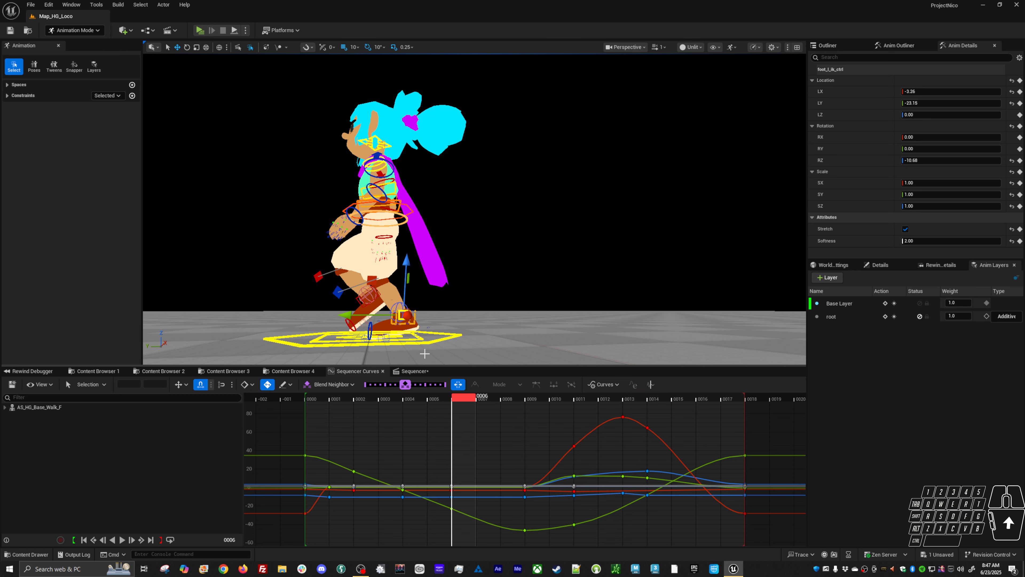
Step: At frame 9, ease the left foot_bk1 control's rotation to an RZ of -23.29 and play back the walk
key("period")
left_click(420, 337)
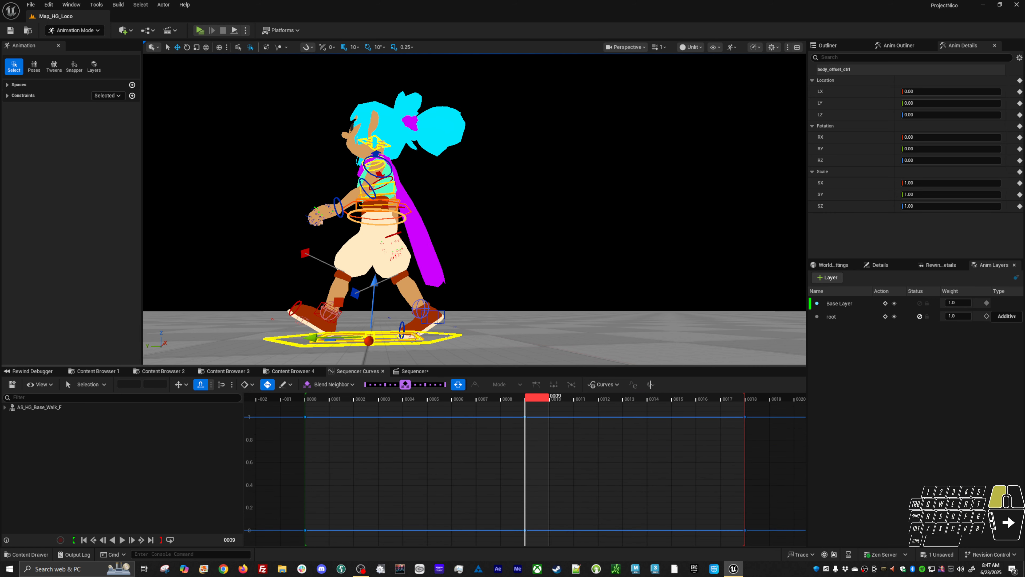
left_click(420, 333)
left_click(421, 335)
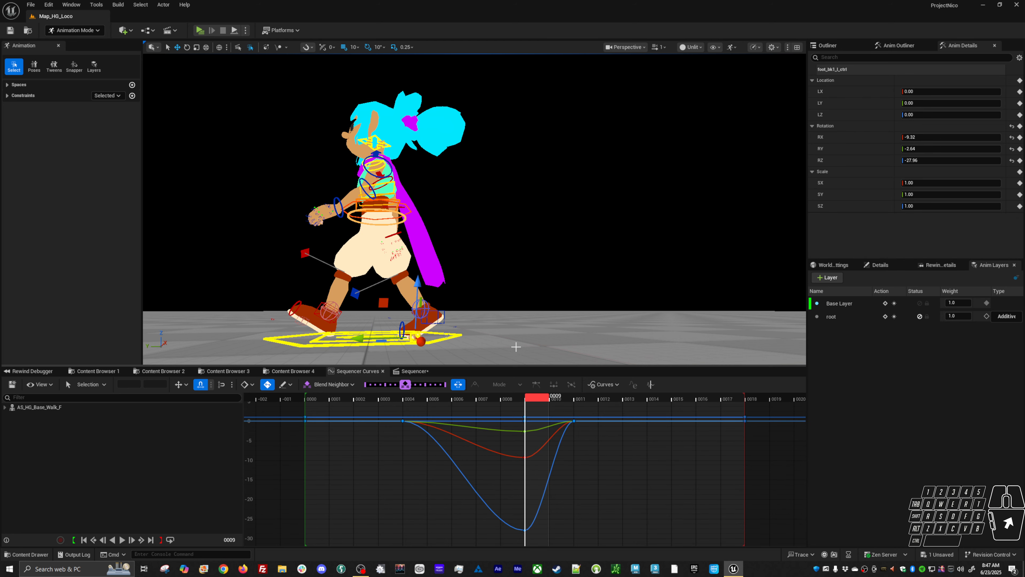
key("e")
left_click_drag(432, 298, 441, 300)
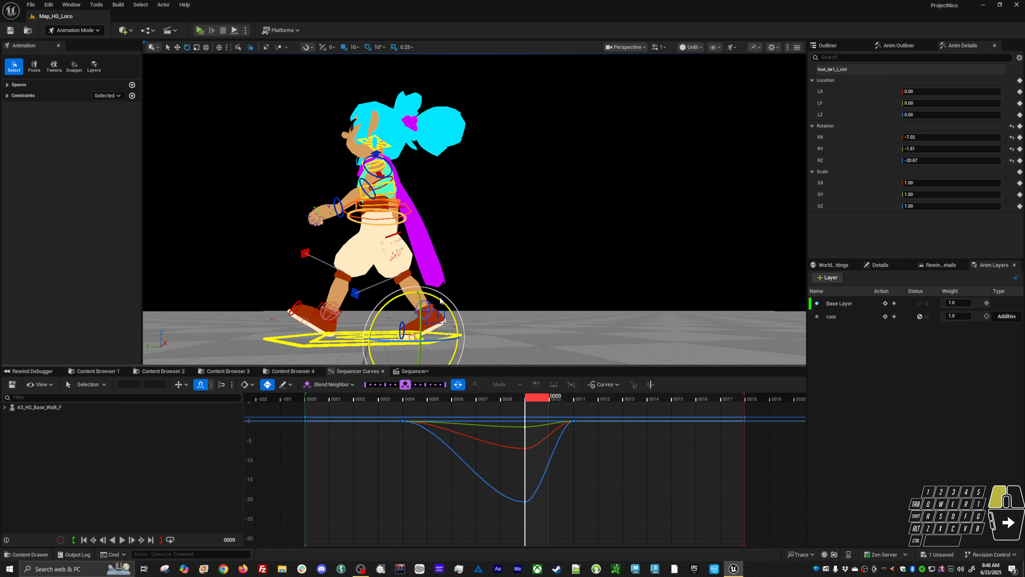
left_click_drag(443, 299, 437, 299)
key("Down")
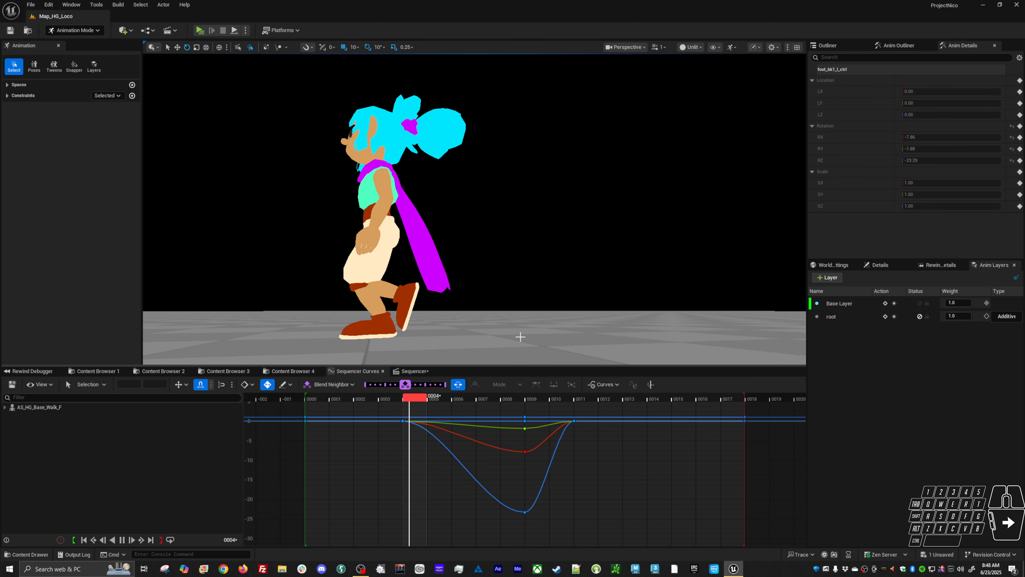
key("Down")
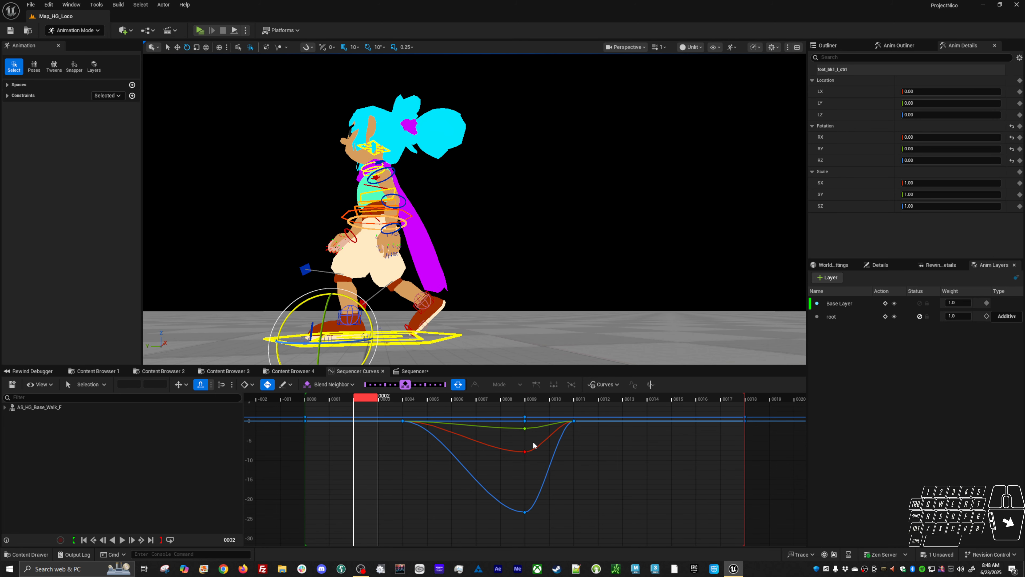
Step: Try to paste the left foot_bk1 control's frame 9 pose onto the right foot_bk1 control at frame 0
left_click_drag(533, 441, 514, 524)
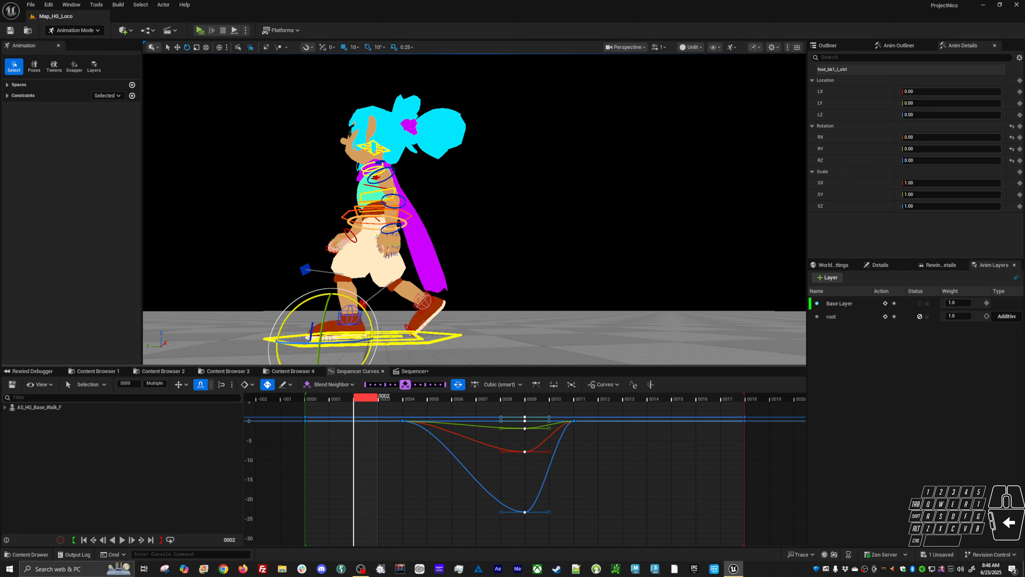
left_click(477, 309)
left_click(425, 324)
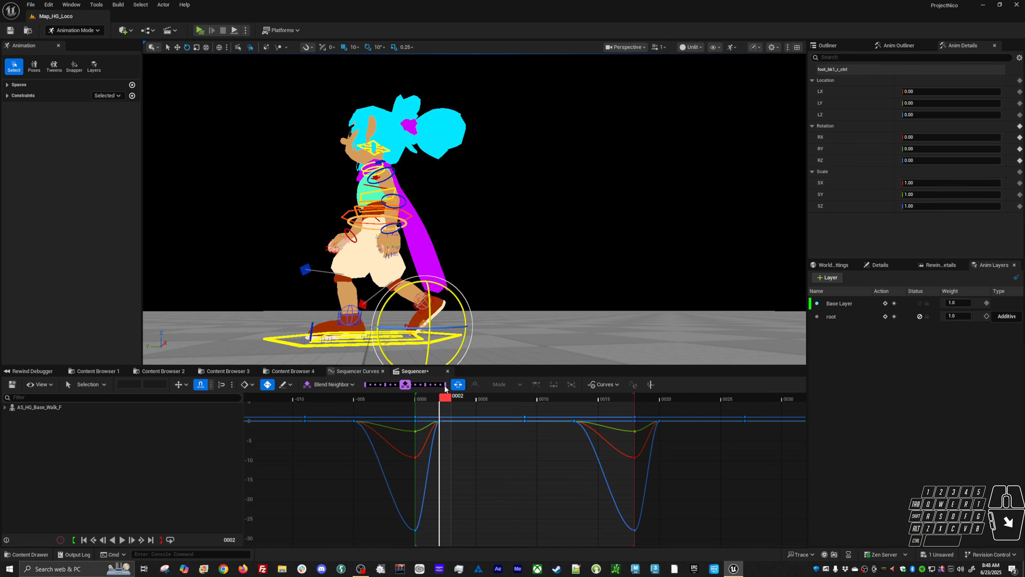
left_click(417, 400)
key("ctrl+v")
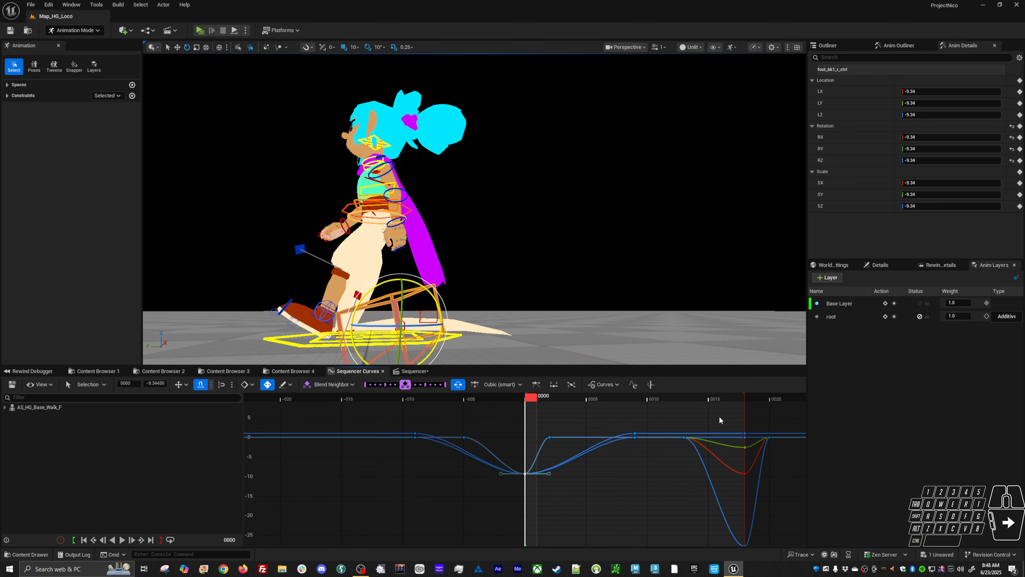
key("ctrl+z")
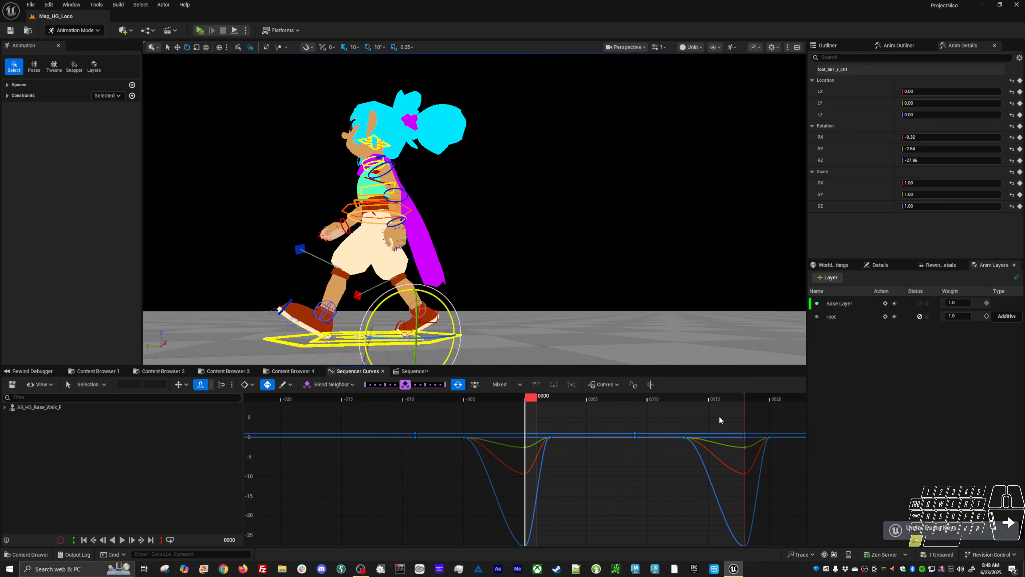
Step: Replace all keys of the right foot_bk1 control with a copy of all the left foot_bk1 control's keys
left_click(294, 311)
key("ctrl+a")
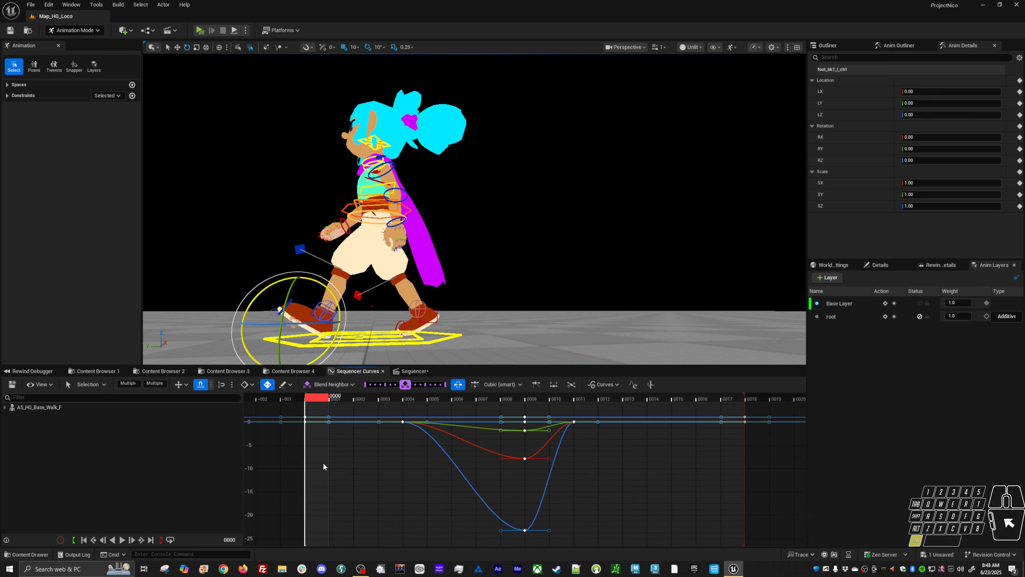
left_click(415, 337)
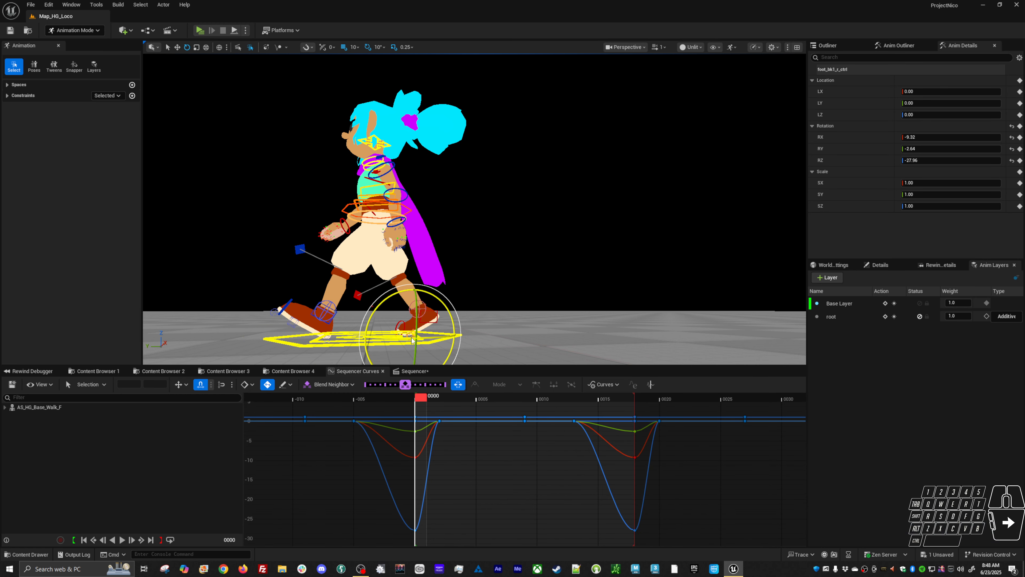
left_click(436, 437)
key("ctrl+a")
key("Delete")
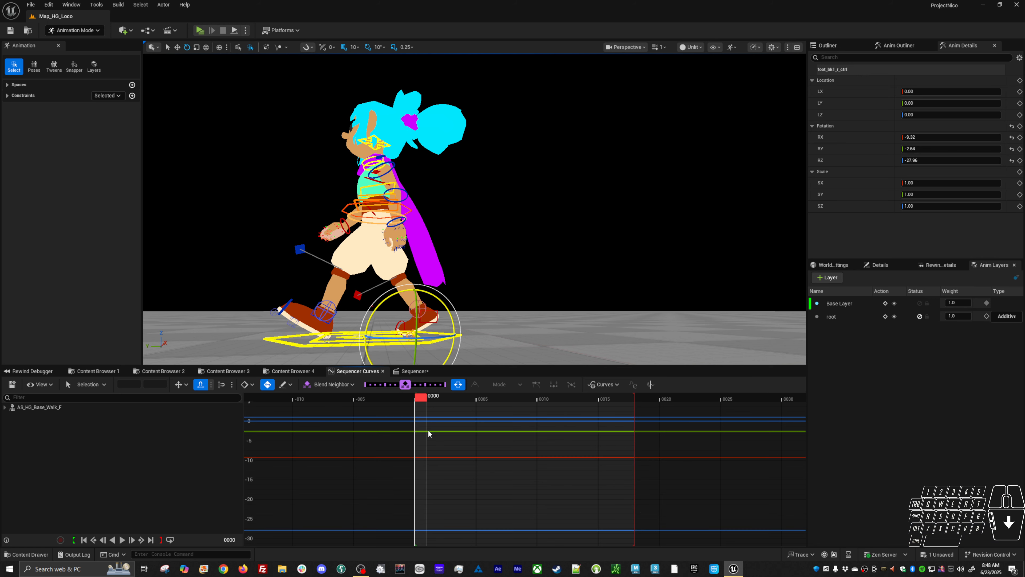
key("ctrl+v")
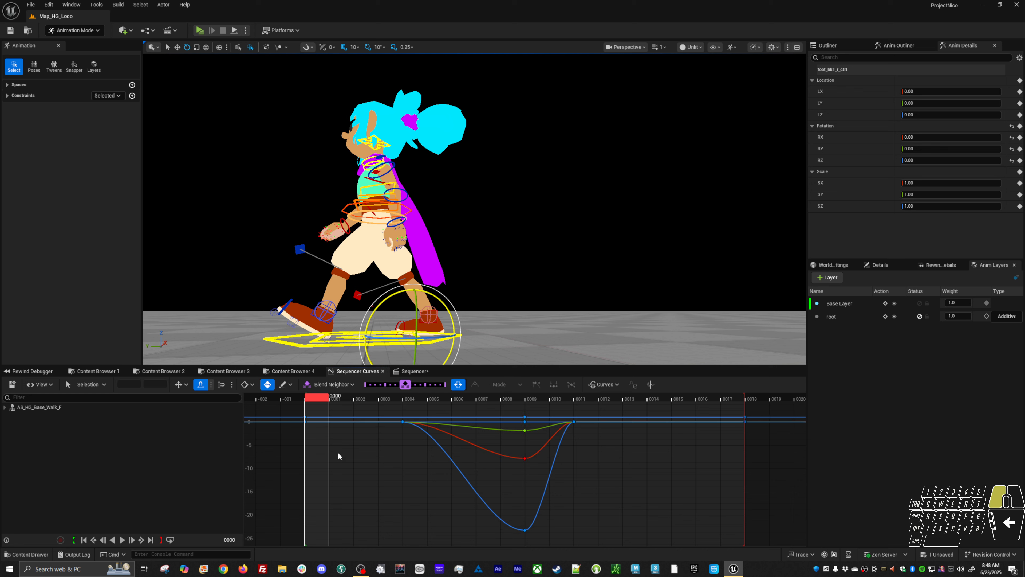
left_click(156, 382)
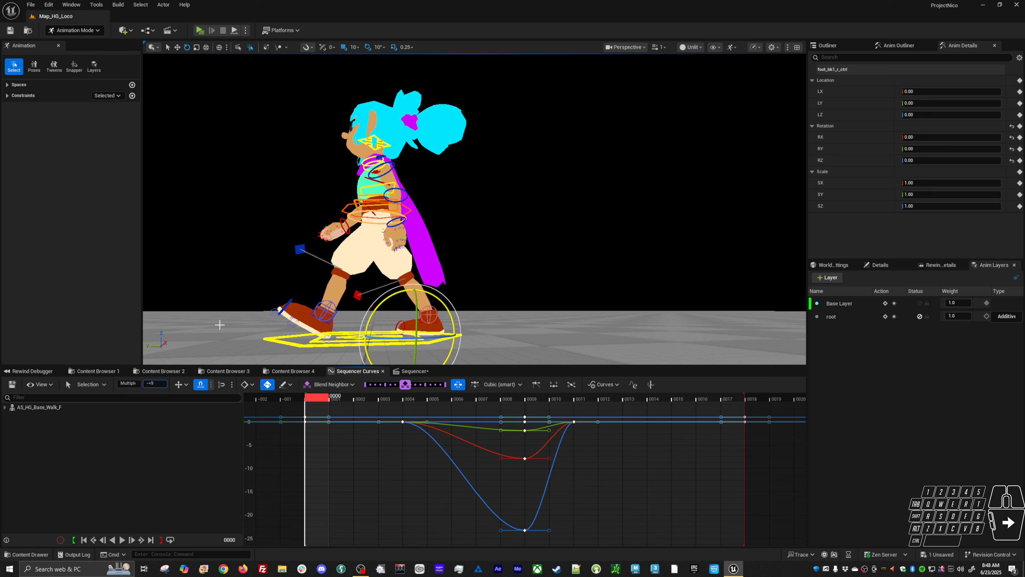
key("Return")
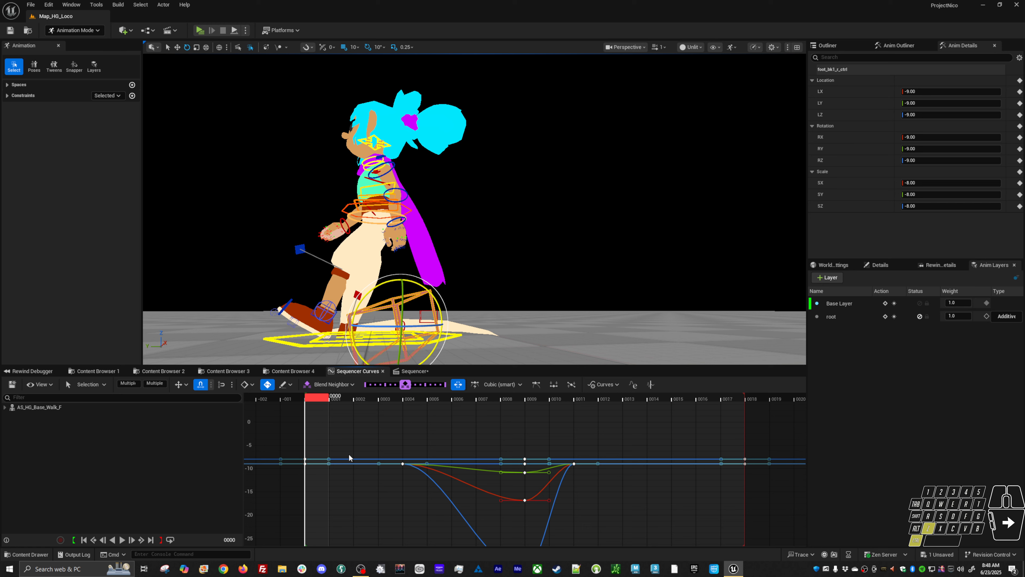
key("ctrl+z")
Step: Shift all the right foot_bk1 control's keys 9 frames earlier
left_click(128, 382)
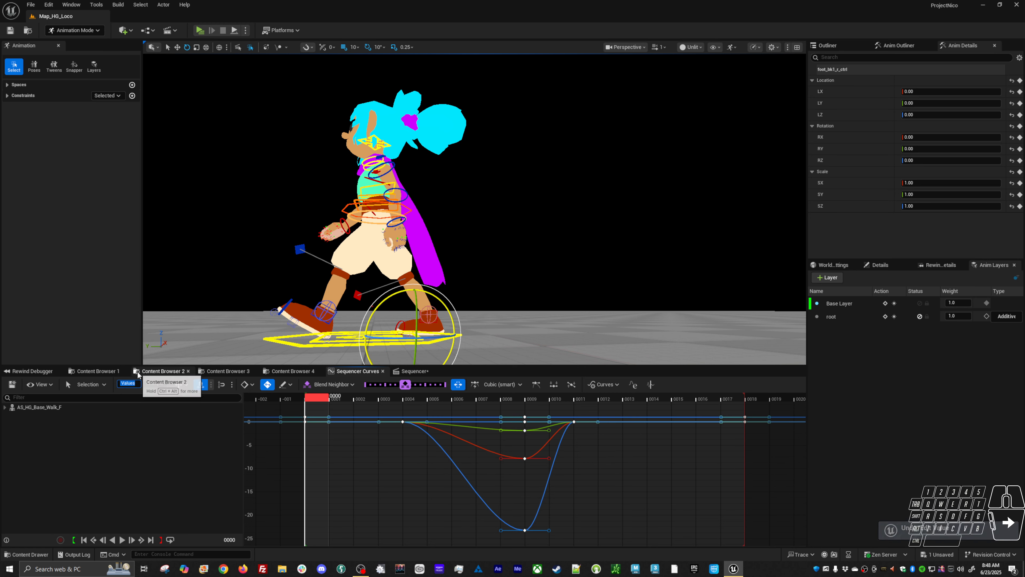
type("-=9")
key("Return")
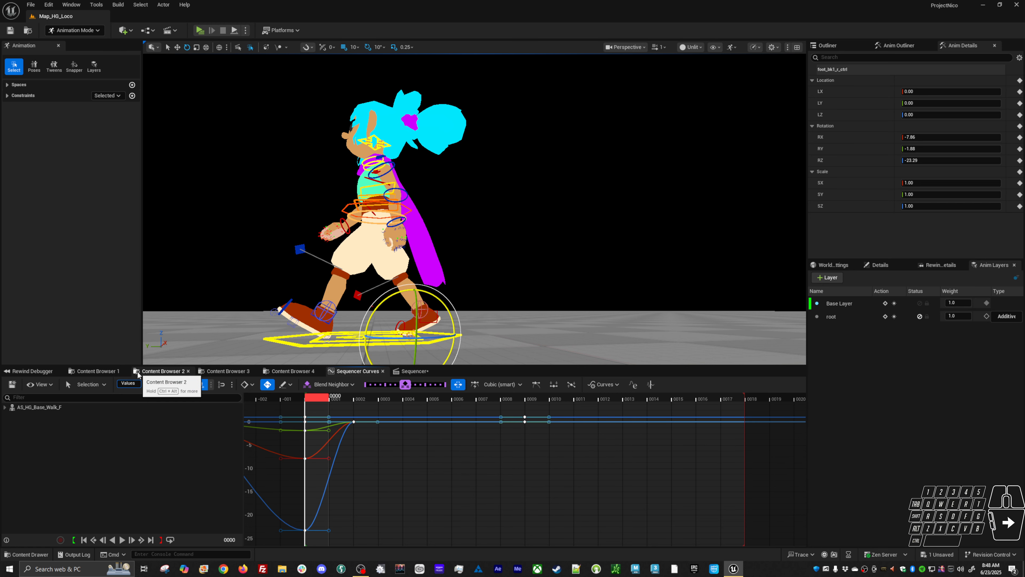
Step: Paste a copy of the right foot_bk1 control's keys starting from frame 9 to complete the cycle, and play back the walk
left_click(367, 454)
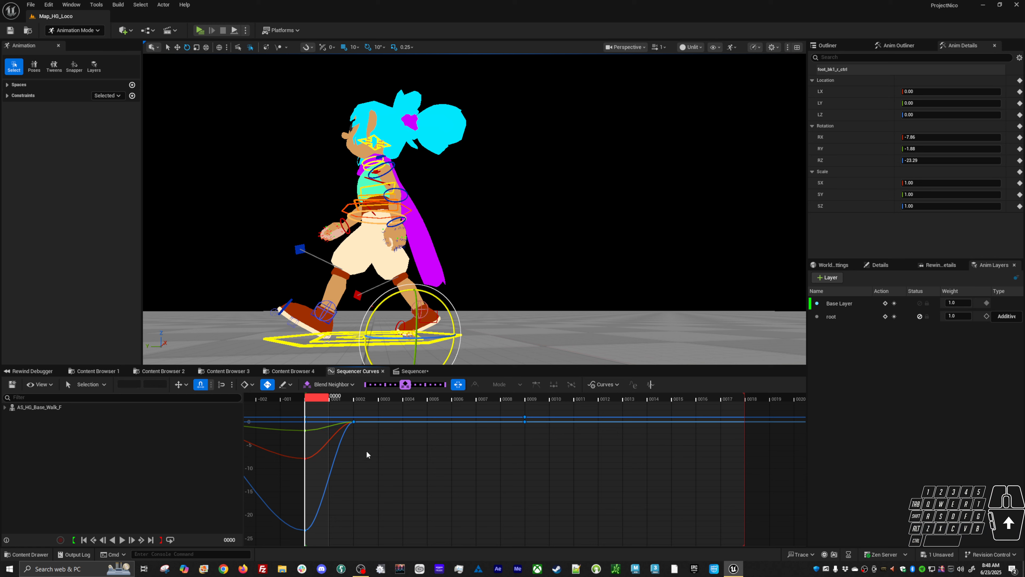
left_click(382, 417)
right_click_drag(451, 434, 505, 464)
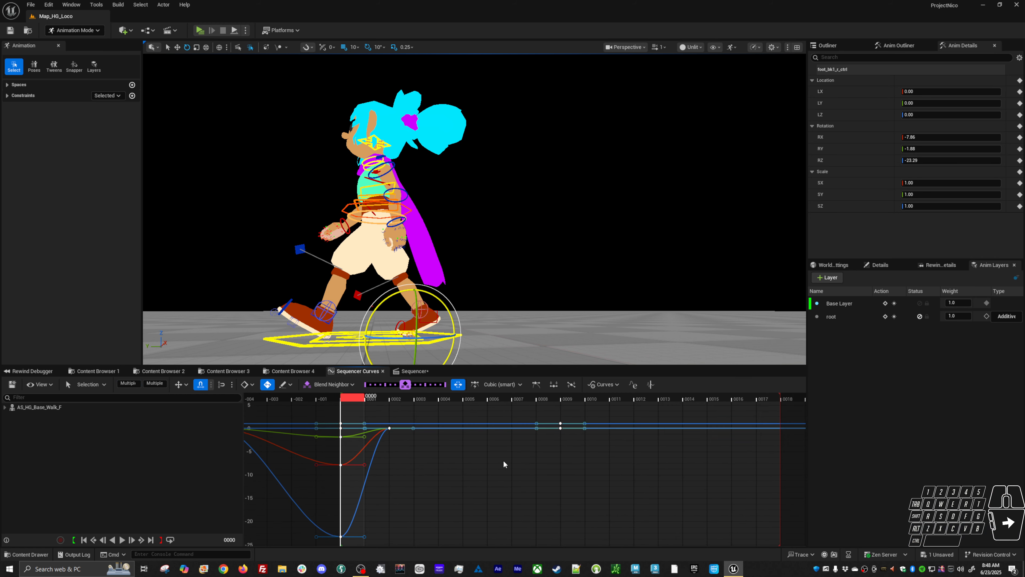
left_click(570, 398)
key("ctrl+v")
key("space")
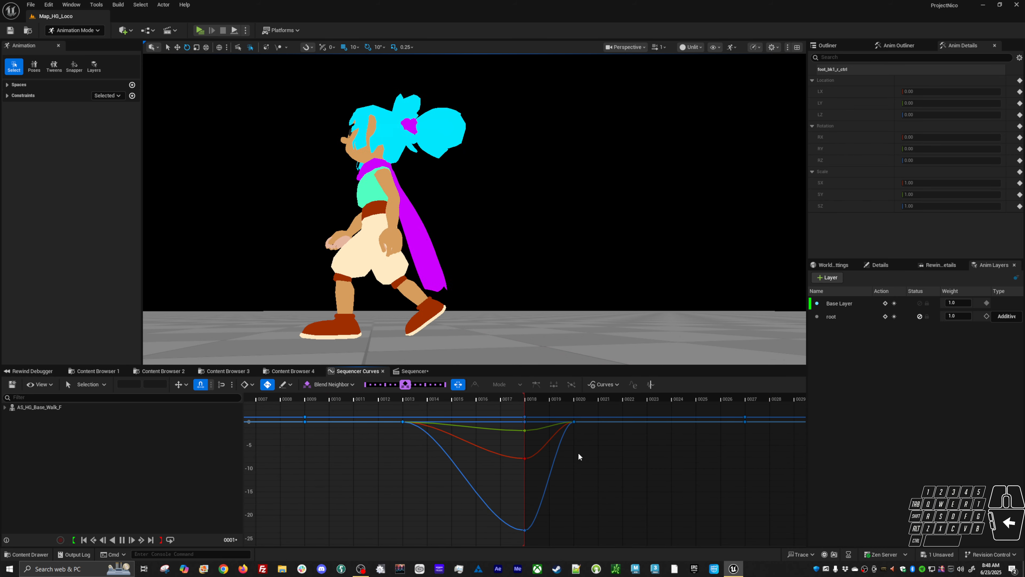
mouse_move(449, 299)
left_mouse_down("alt")
mouse_move(454, 326)
mouse_move(461, 312)
left_mouse_up("alt")
key("space")
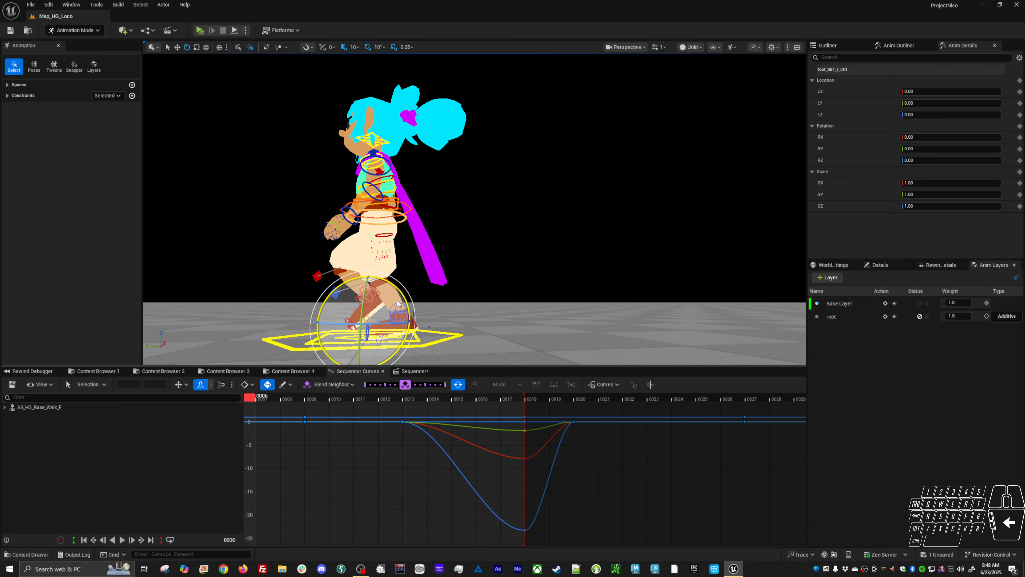
Step: Set every Softness key of both foot IK controls to 1 and play back the walk
key("w")
left_click(412, 321)
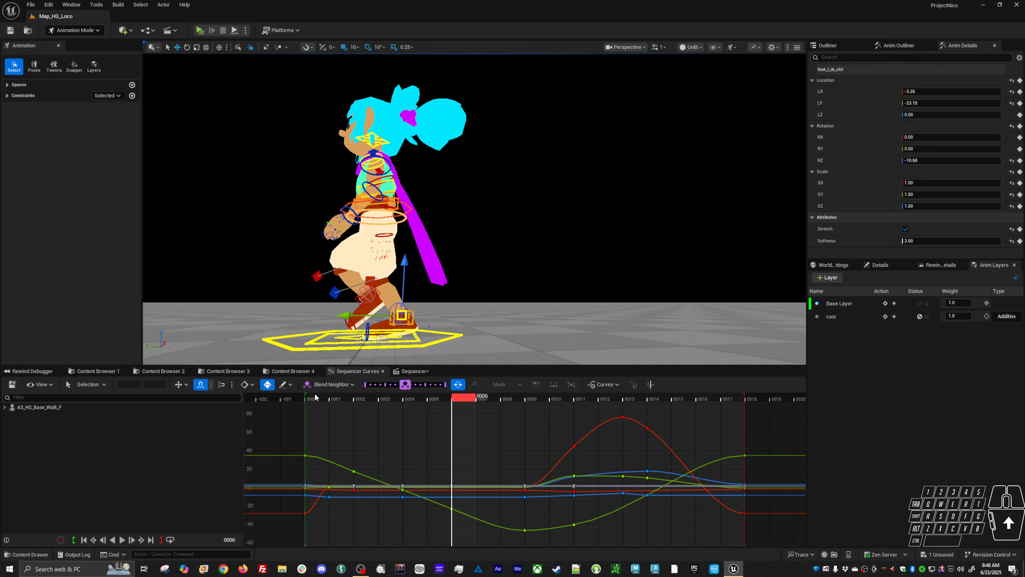
mouse_move(316, 398)
left_mouse_down()
mouse_move(337, 400)
mouse_move(324, 405)
left_mouse_up()
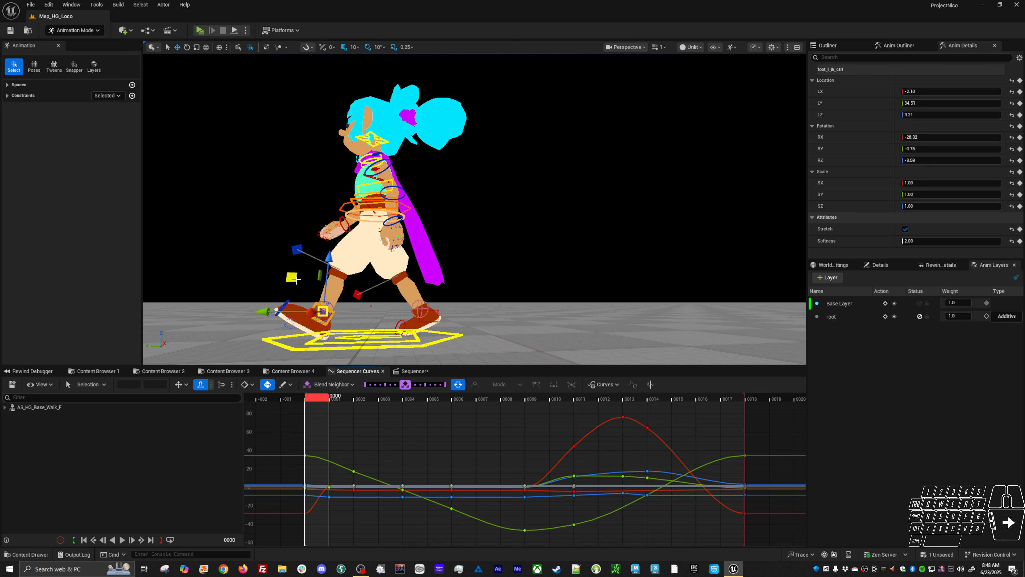
left_click(437, 316, "shift")
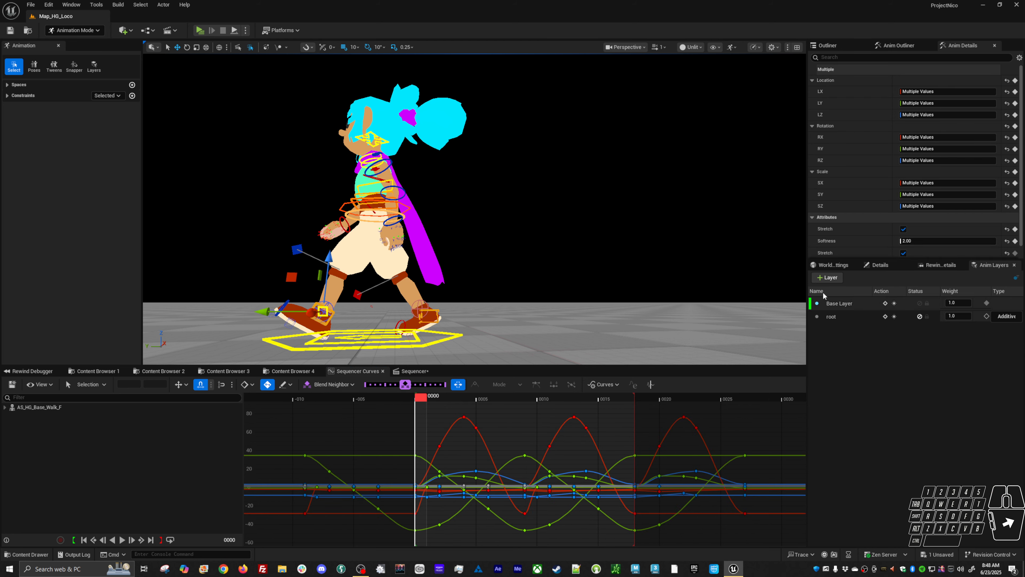
left_click(879, 238)
scroll(880, 239, "down", 1)
left_click(856, 251, "ctrl")
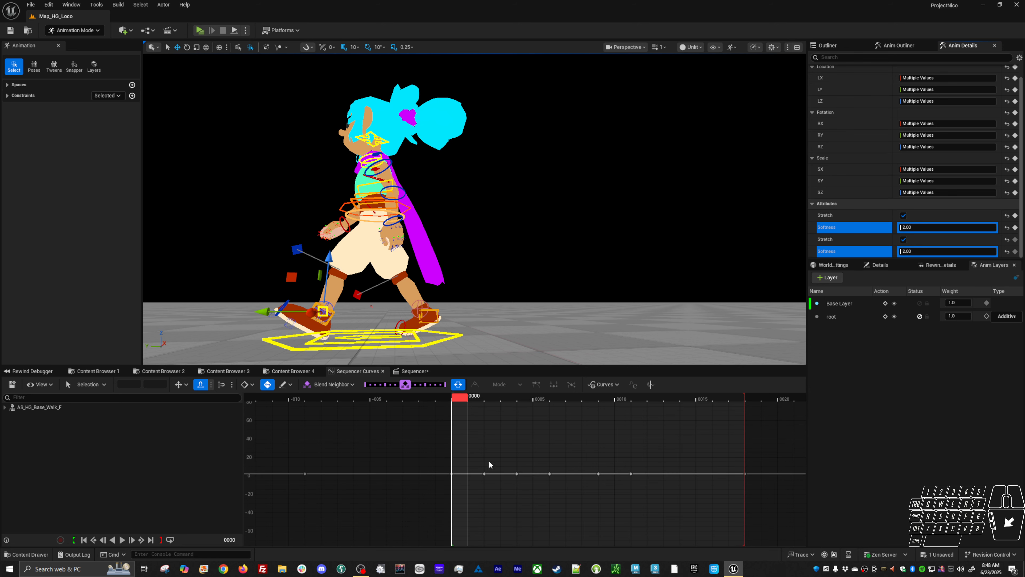
left_click(473, 473)
type("1")
key("Return")
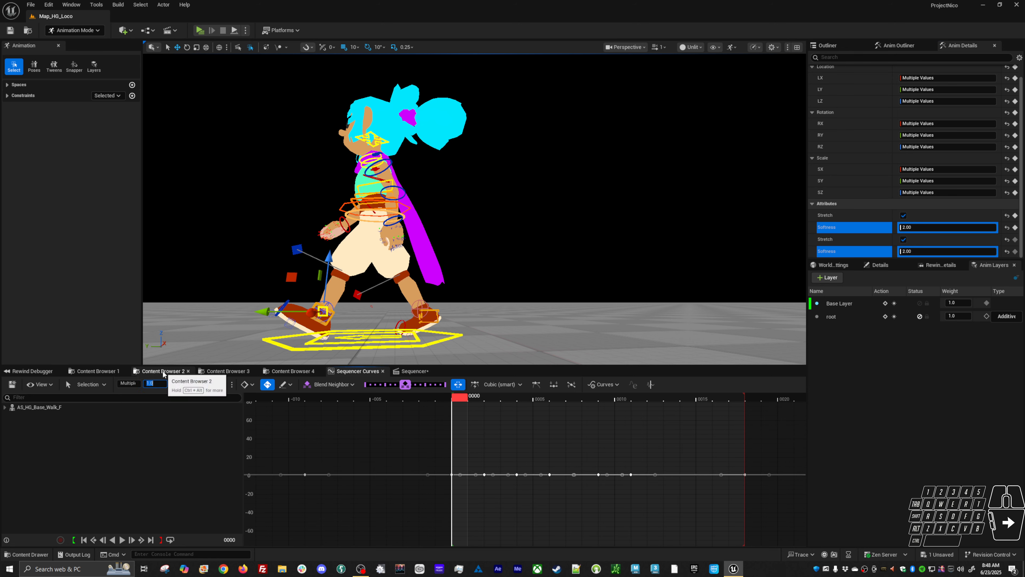
left_click(433, 290)
key("alt+v")
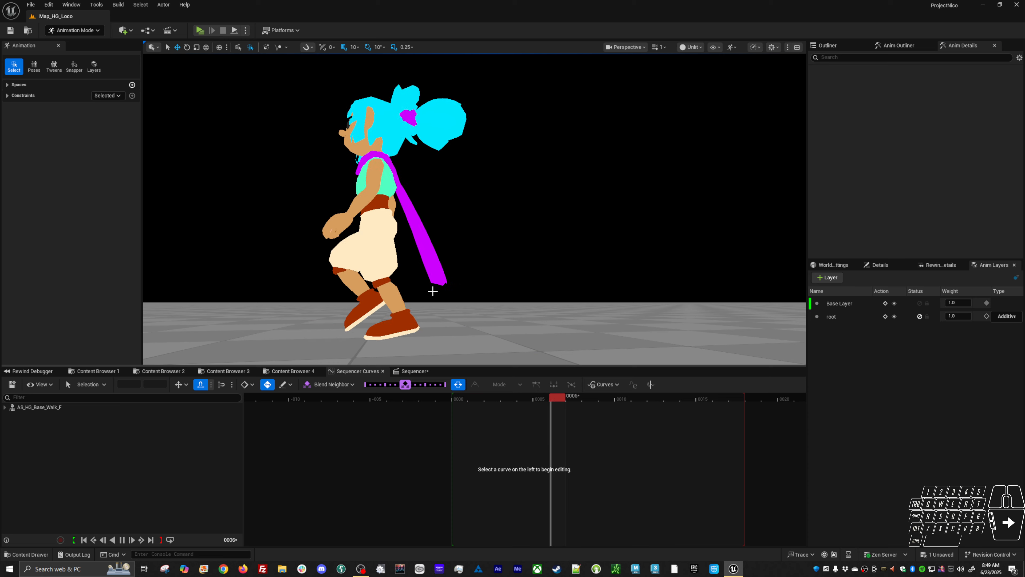
key("space")
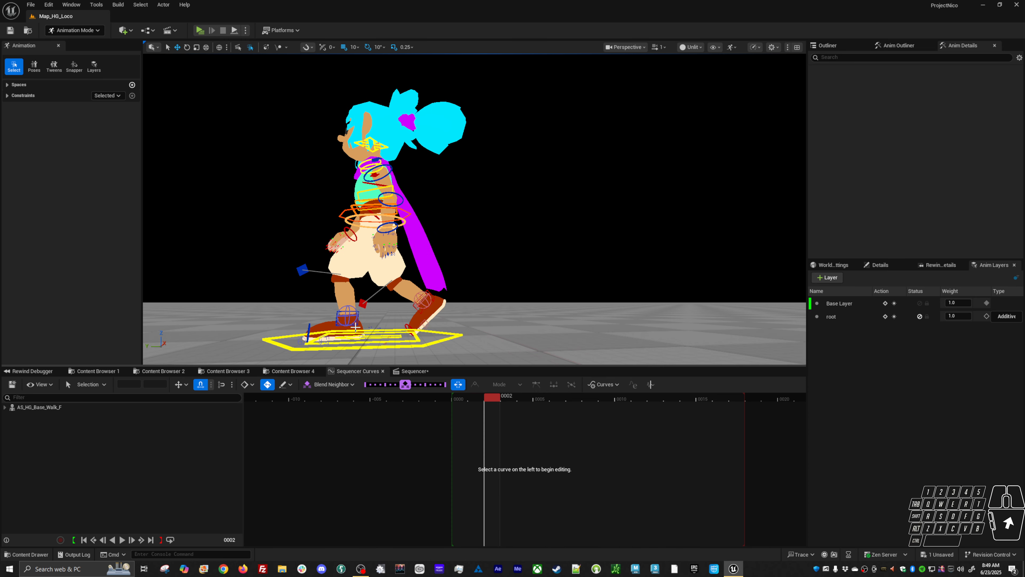
Step: Lower all LY keys of both foot IK controls by about 5 units, shifting both feet backward
left_click(410, 317)
left_click(428, 300, "ctrl")
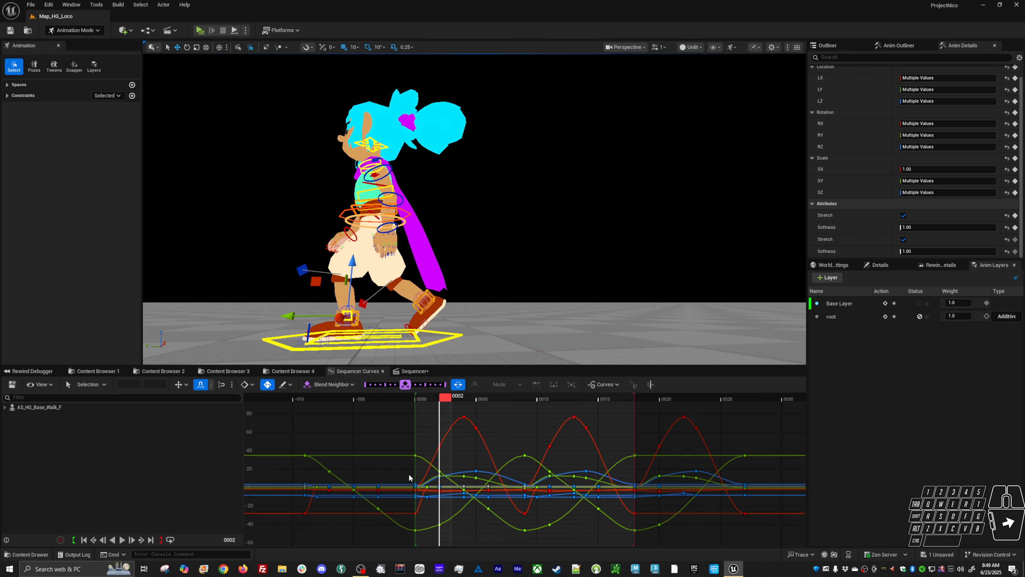
left_click(365, 451)
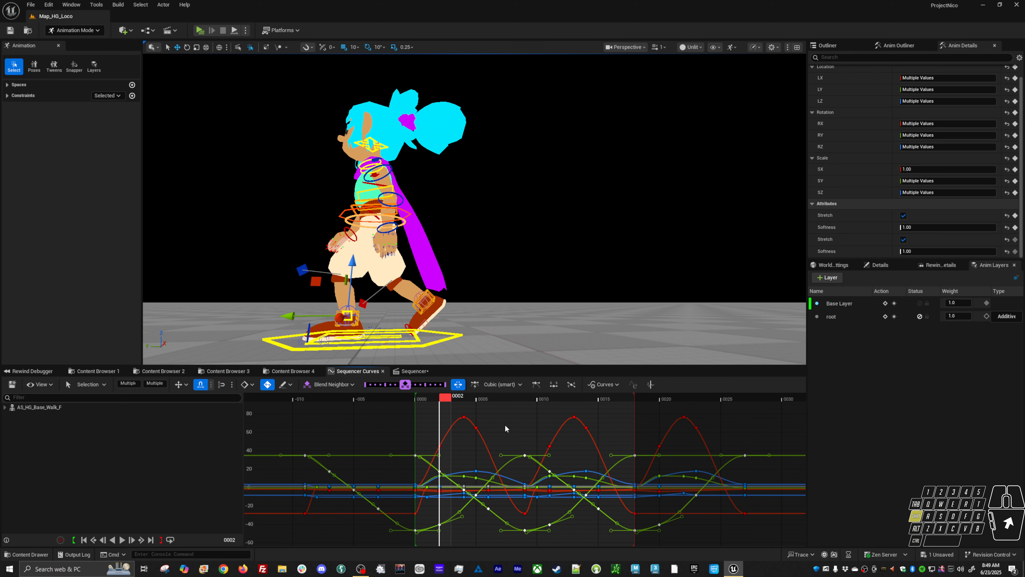
middle_click_drag(505, 428, 508, 432, "shift")
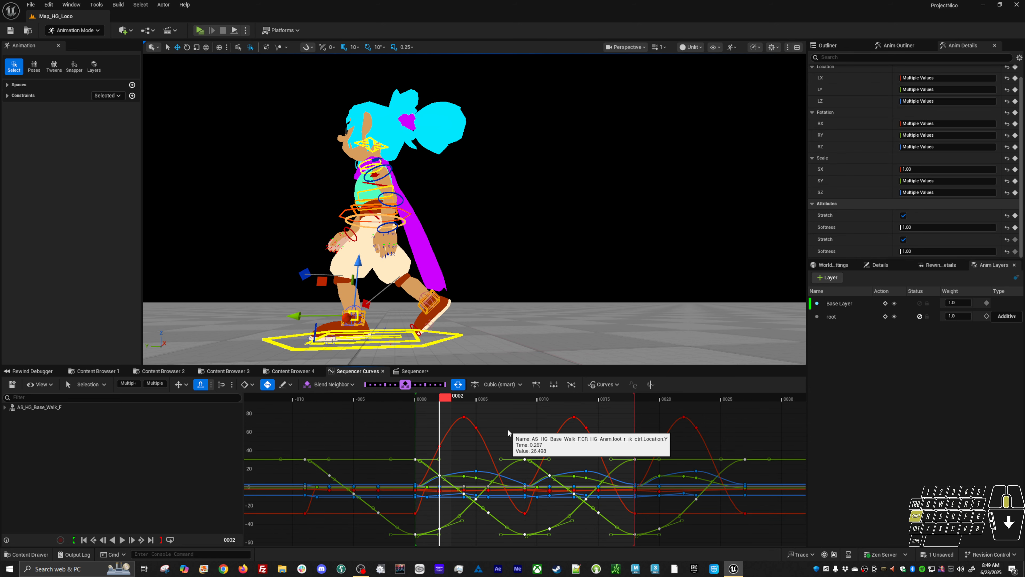
Step: Set every Softness key of both foot IK controls to 2 and play back the walk from the other side
left_click_drag(445, 397, 433, 414)
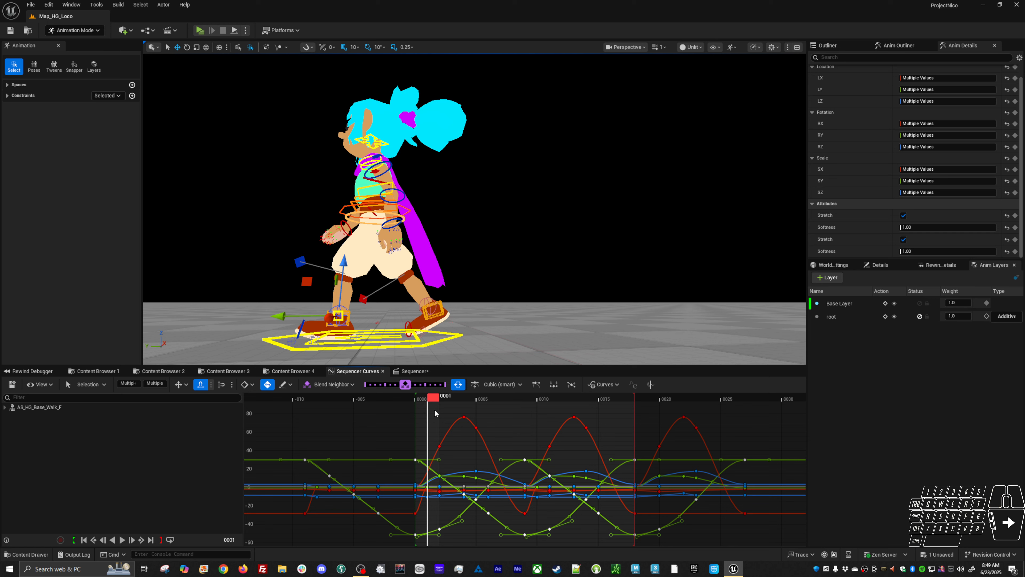
left_click(831, 227)
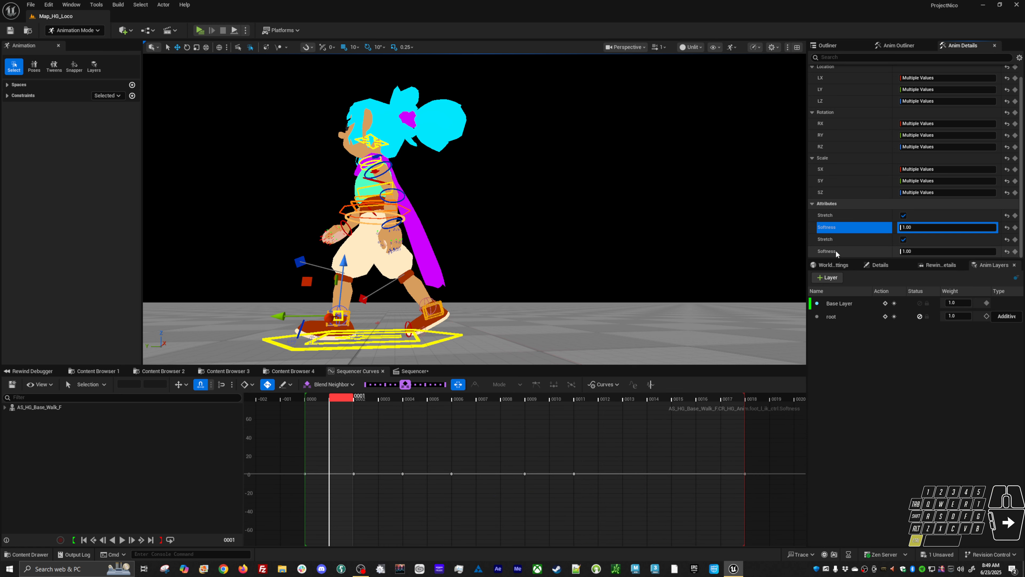
left_click(832, 251, "ctrl")
left_click_drag(410, 462, 266, 491)
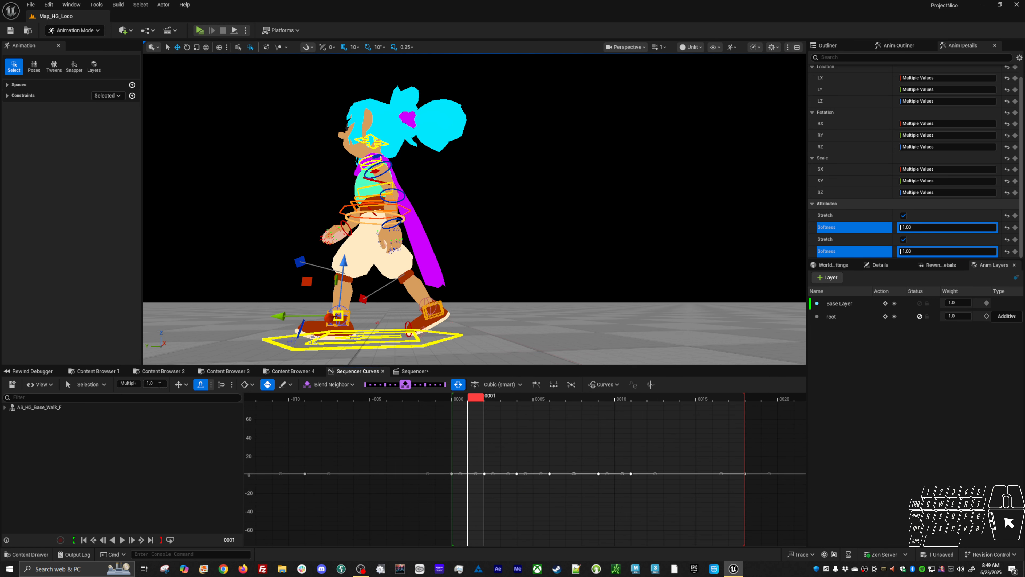
left_click(160, 384)
type("2")
key("Return")
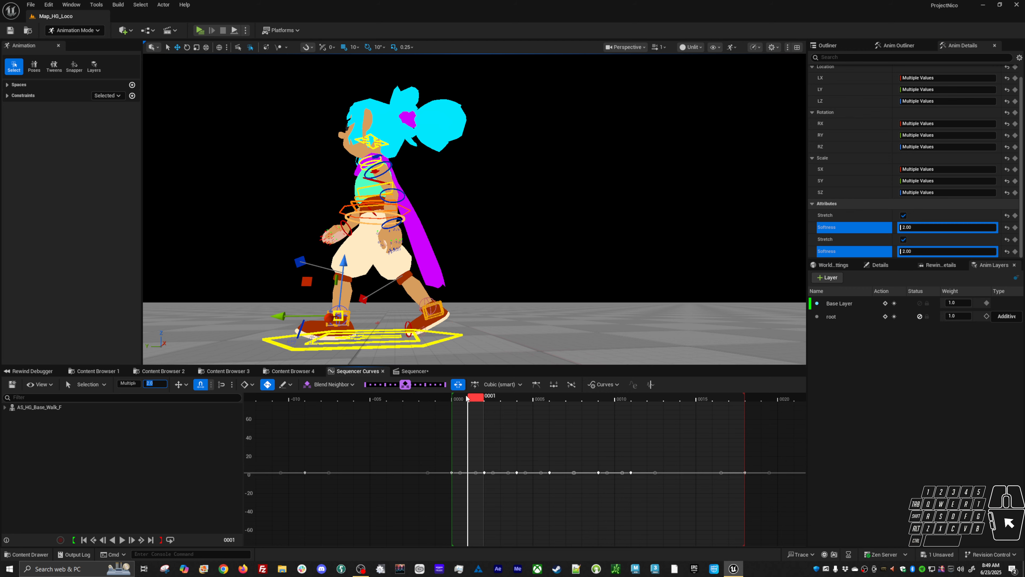
key("space")
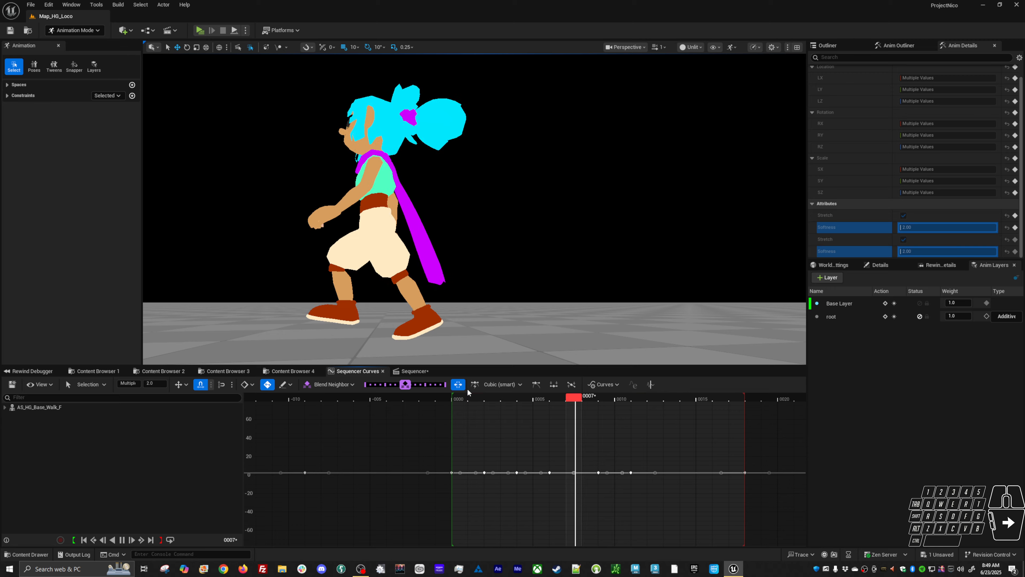
left_click_drag(505, 250, 465, 245, "alt")
key("space")
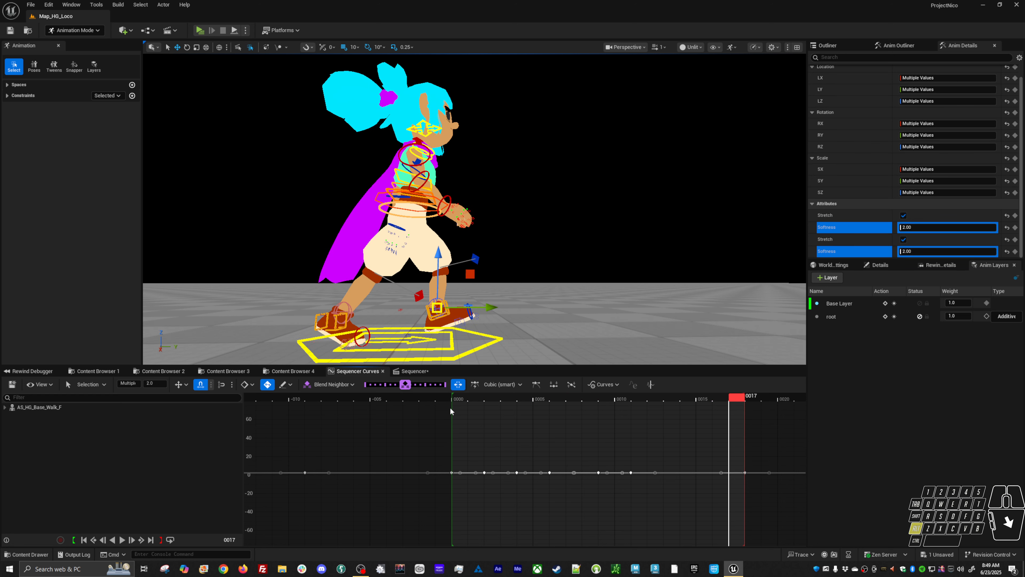
Step: Raise all LY keys of both foot IK controls by about 5 units and play back the walk
left_click(846, 90)
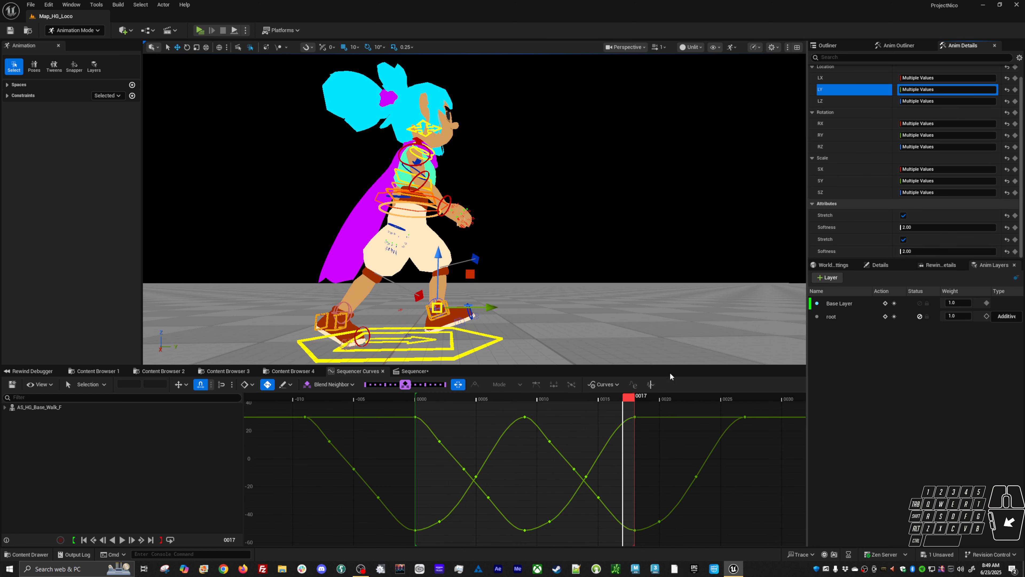
left_click_drag(608, 427, 630, 452)
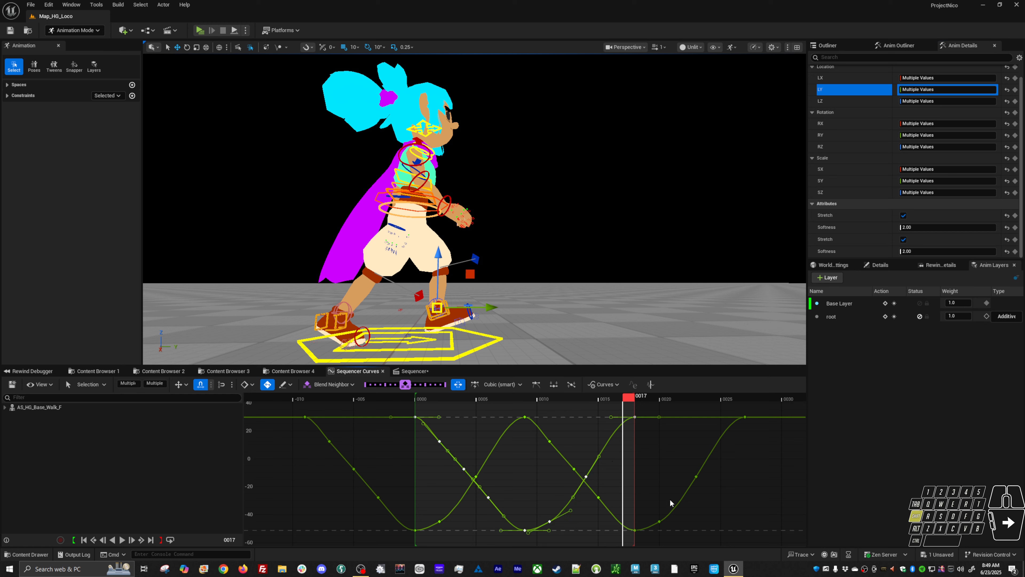
left_click_drag(670, 500, 691, 515, "shift")
middle_click_drag(707, 518, 709, 509, "shift")
key("space")
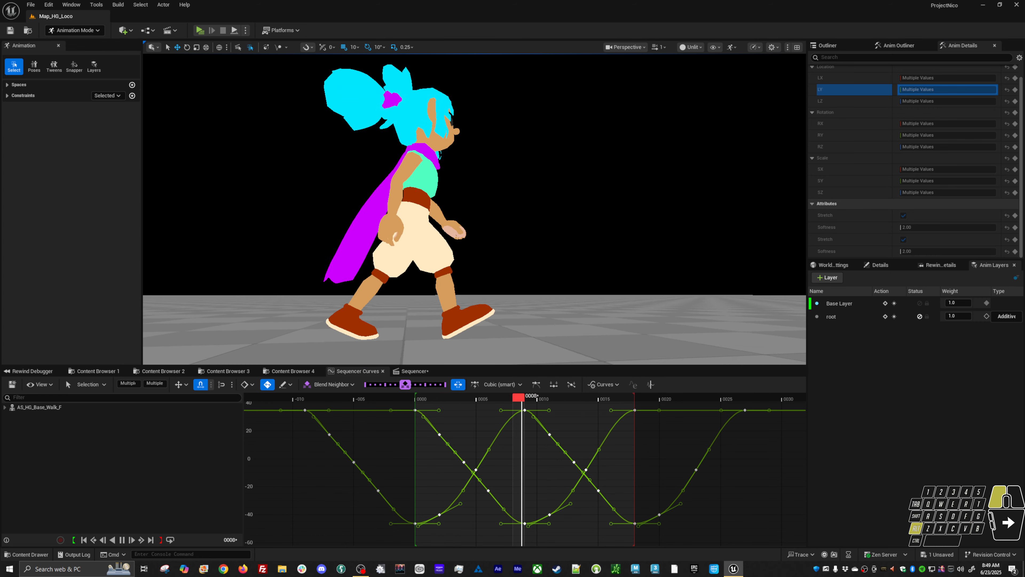
key("space")
Step: Raise the same foot LY keys by about 3 more units and review the playback from several angles
middle_click_drag(529, 454, 531, 440, "shift")
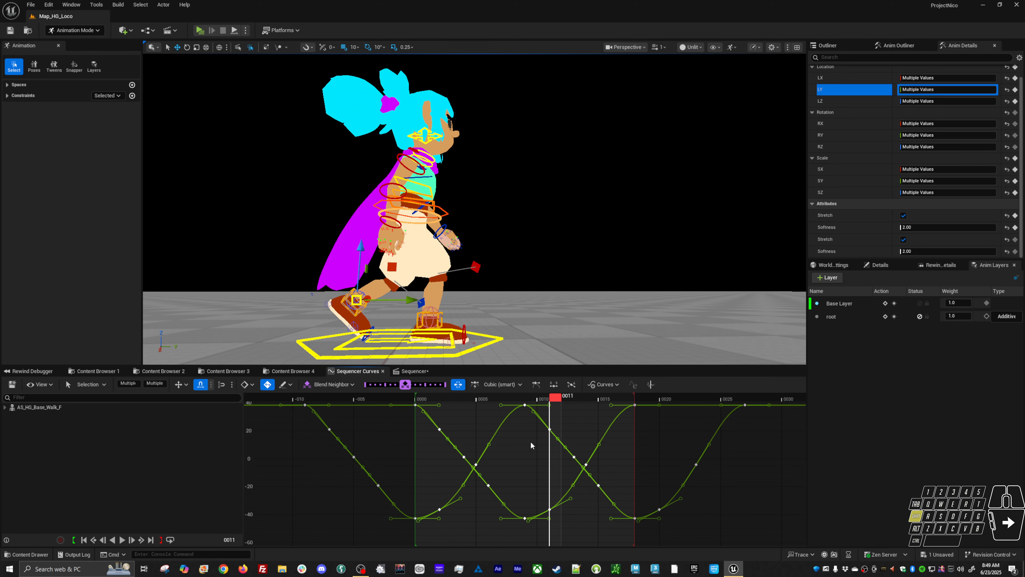
key("space")
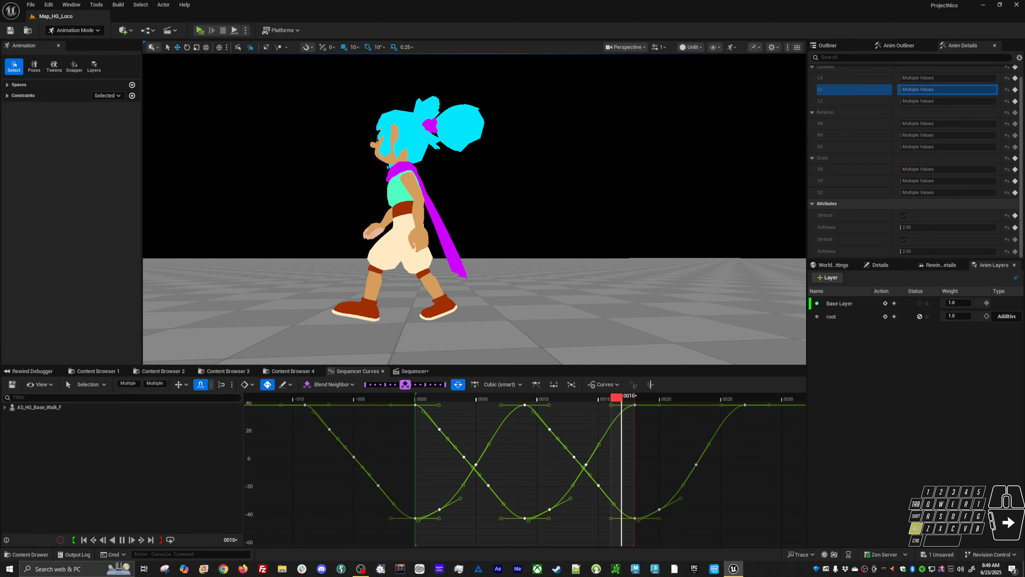
left_click(522, 211, "alt")
scroll(522, 210, "up", 3)
scroll(489, 226, "down", 3)
left_click_drag(489, 227, 509, 213, "alt")
key("space")
Step: Select the left arm's FK controls from the upper arm down to the hand
left_click(466, 188)
left_click(488, 208, "shift")
left_click(491, 246, "shift")
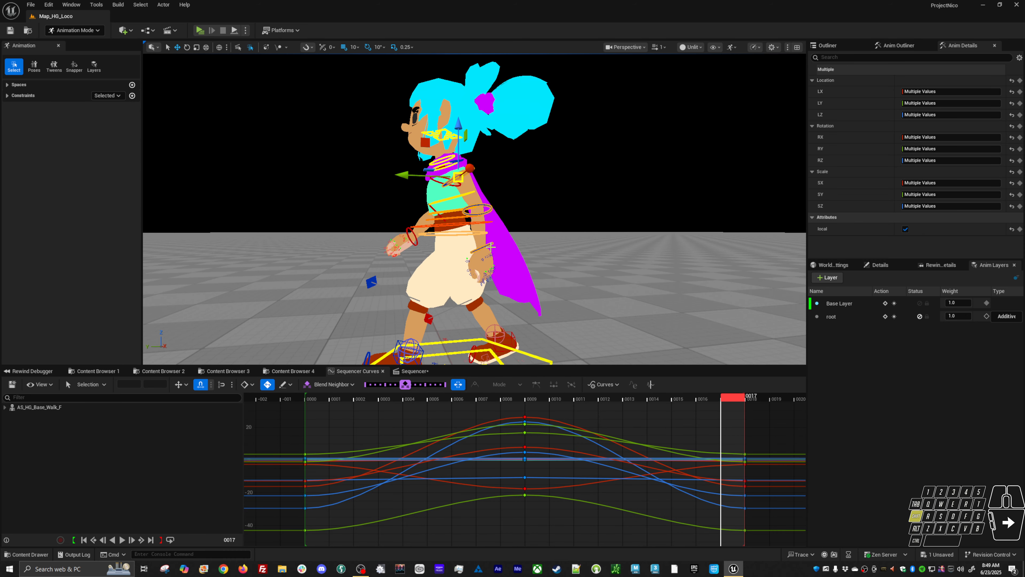
Step: Try blending the left arm toward its previous pose at frame 12 and its following pose at frame 15, then undo both
left_click_drag(319, 400, 617, 398)
key("e")
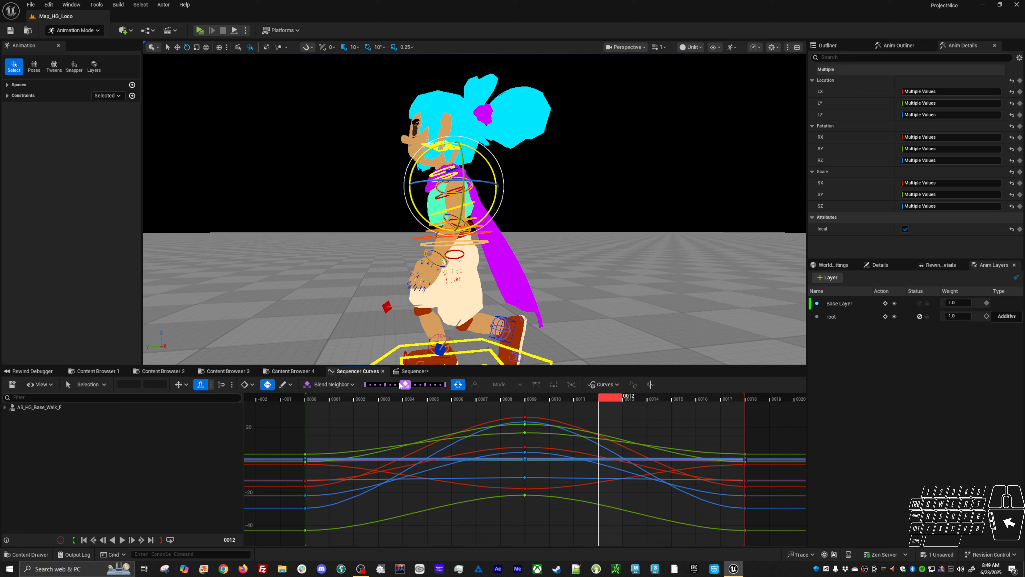
left_click_drag(404, 385, 390, 387)
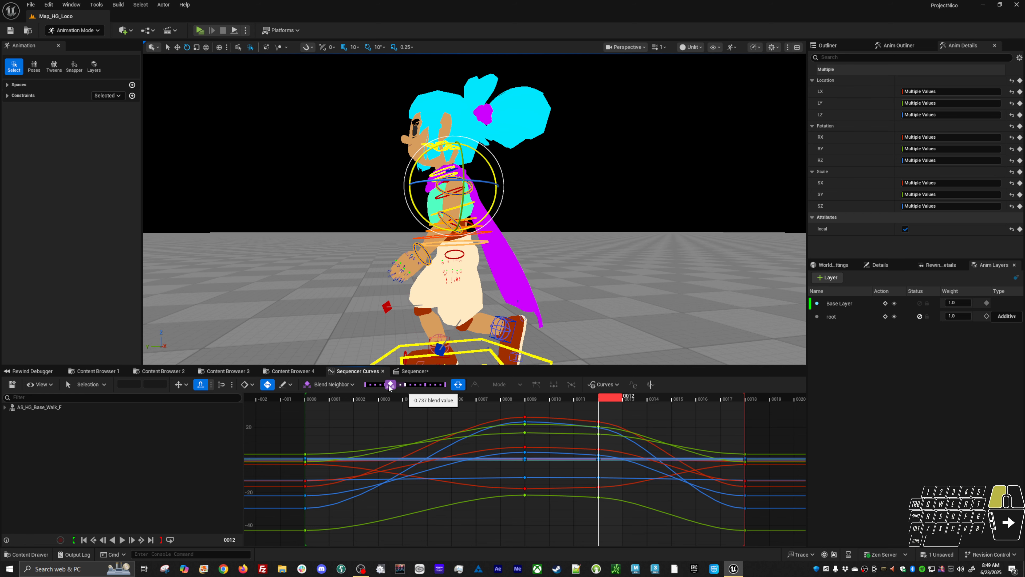
left_click_drag(579, 409, 649, 522)
left_click_drag(612, 394, 692, 405)
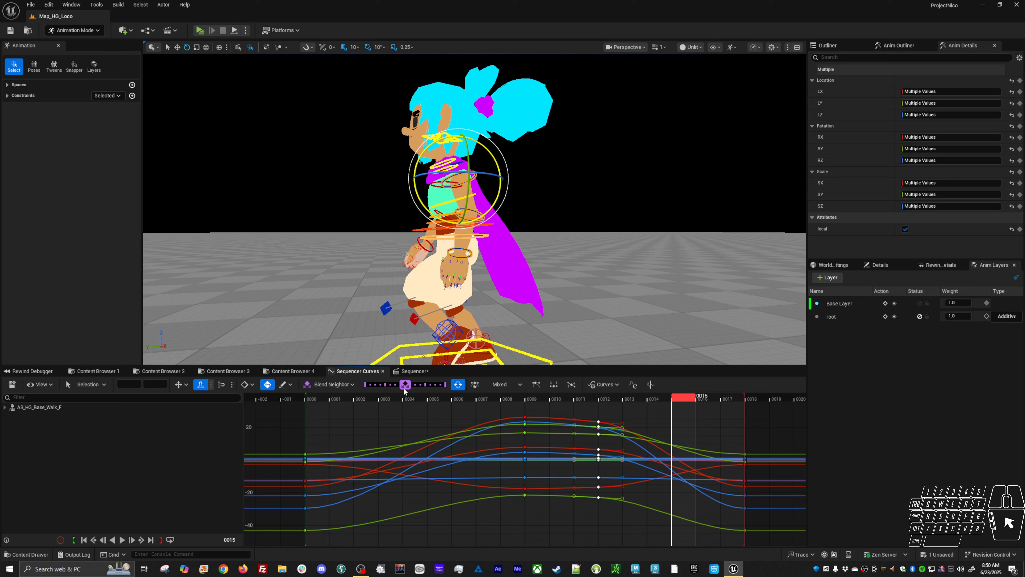
left_click_drag(407, 387, 418, 385)
key("ctrl+z")
key("w")
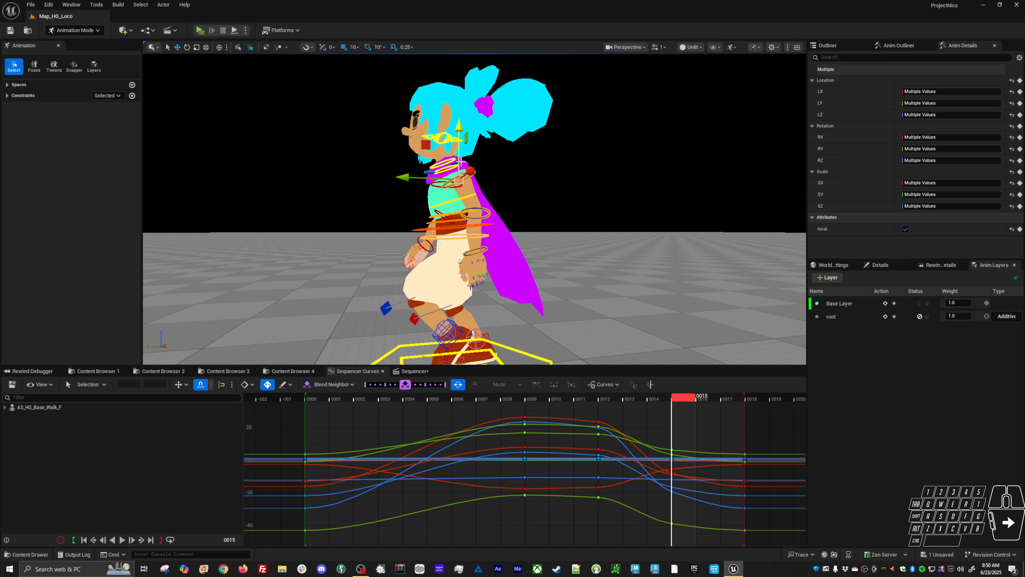
key("ctrl+z")
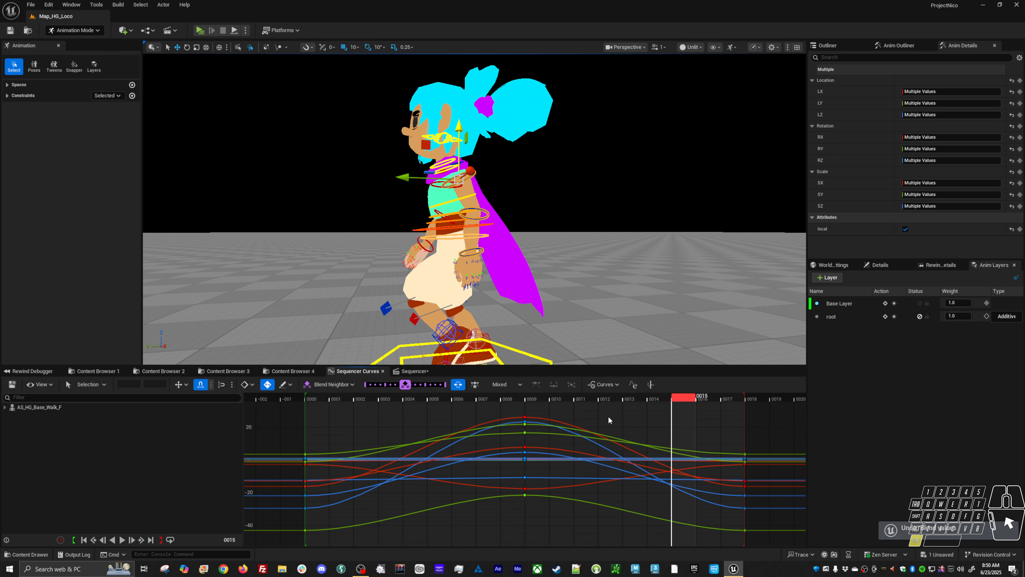
Step: Blend the left arm controls about -0.6 toward the previous key at frame 12 and partly toward the next key at frame 15
left_click(611, 399)
mouse_move(451, 169)
left_mouse_down("alt")
mouse_move(491, 185)
mouse_move(448, 157)
left_mouse_up("alt")
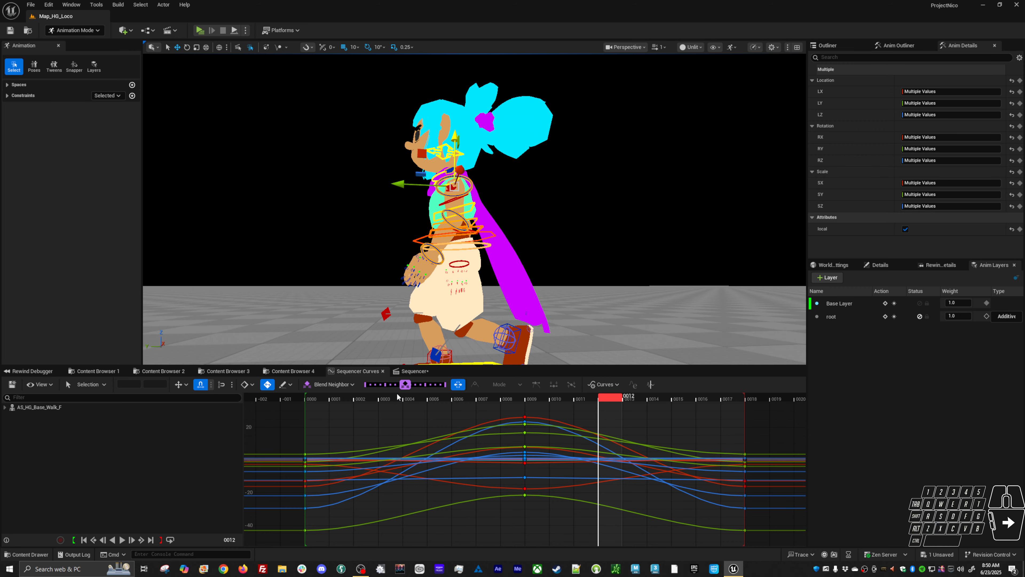
left_click_drag(407, 385, 428, 385)
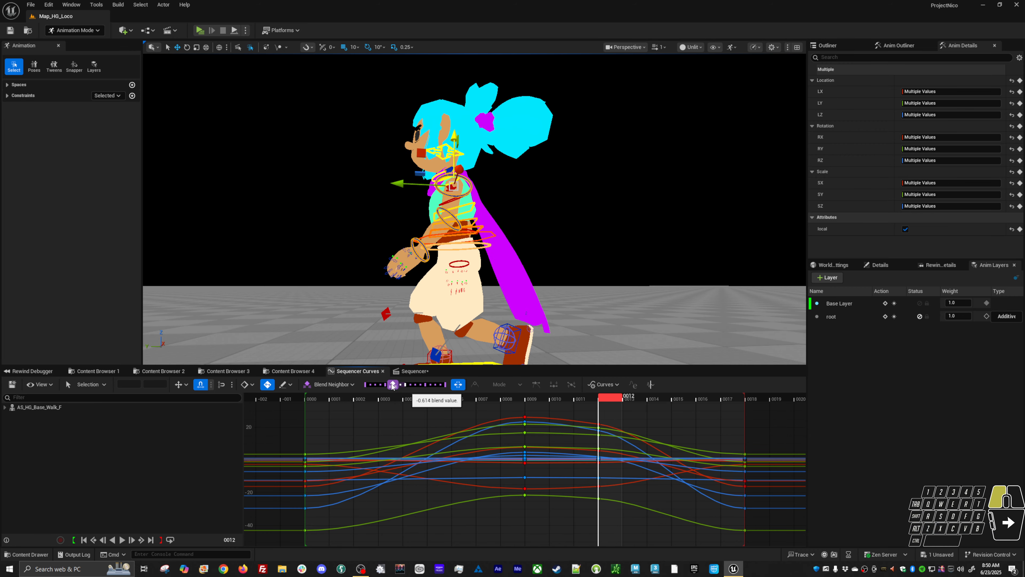
left_click_drag(625, 397, 691, 413)
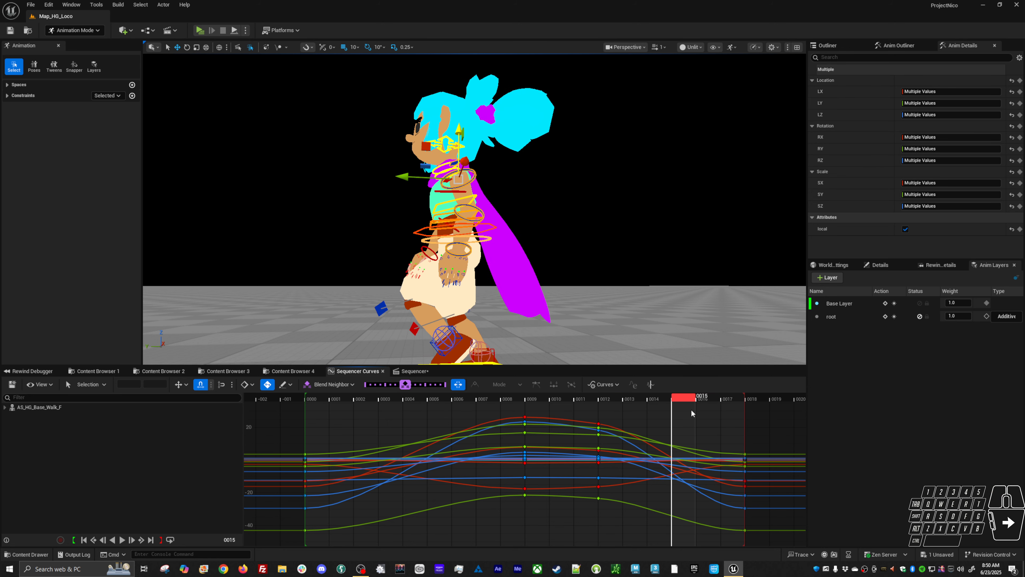
left_click_drag(415, 384, 421, 386)
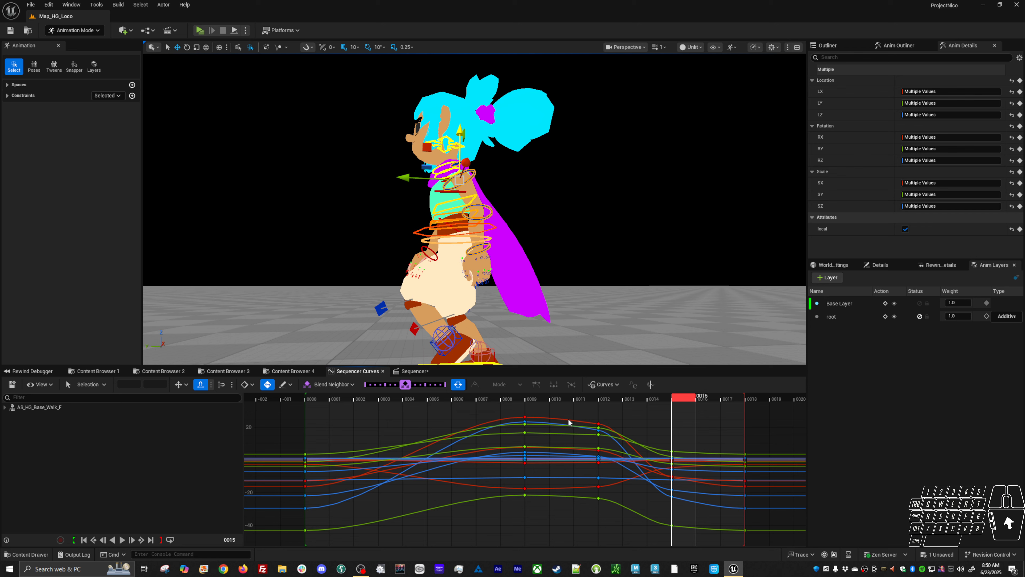
Step: Copy the left arm controls' frame 15 keys to frame 3
left_click_drag(660, 469, 699, 531)
left_click(385, 398)
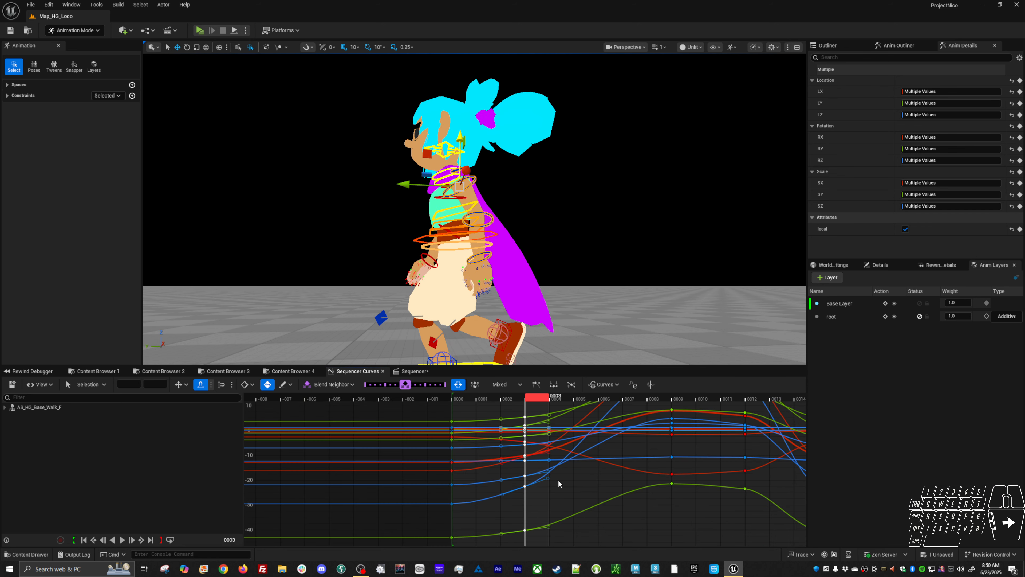
left_click(682, 490)
key("f")
Step: Copy the left arm controls' frame 12 keys to frame 6 and play back the arm swing
left_click_drag(629, 404, 627, 408)
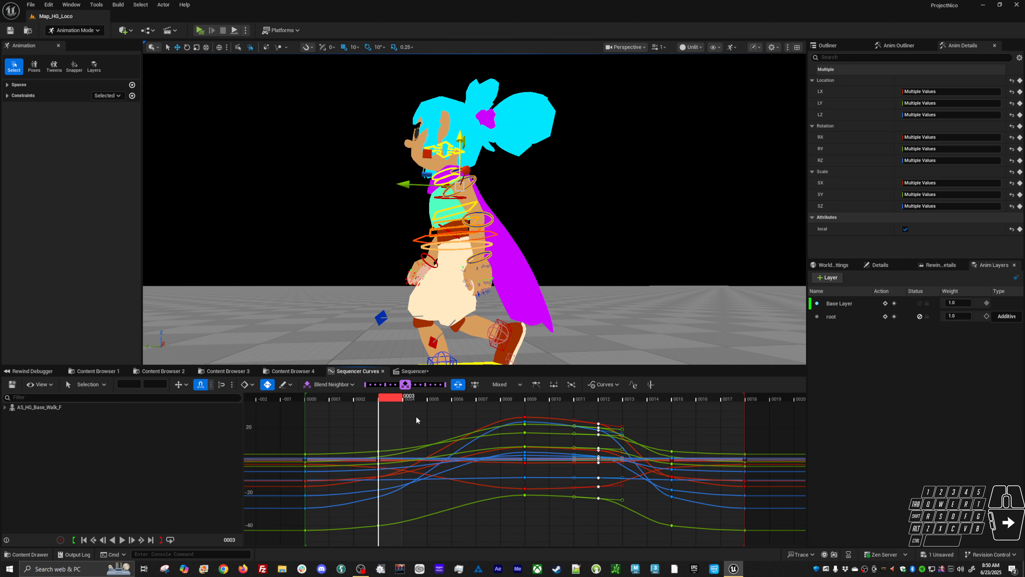
left_click(473, 400)
key("ctrl+v")
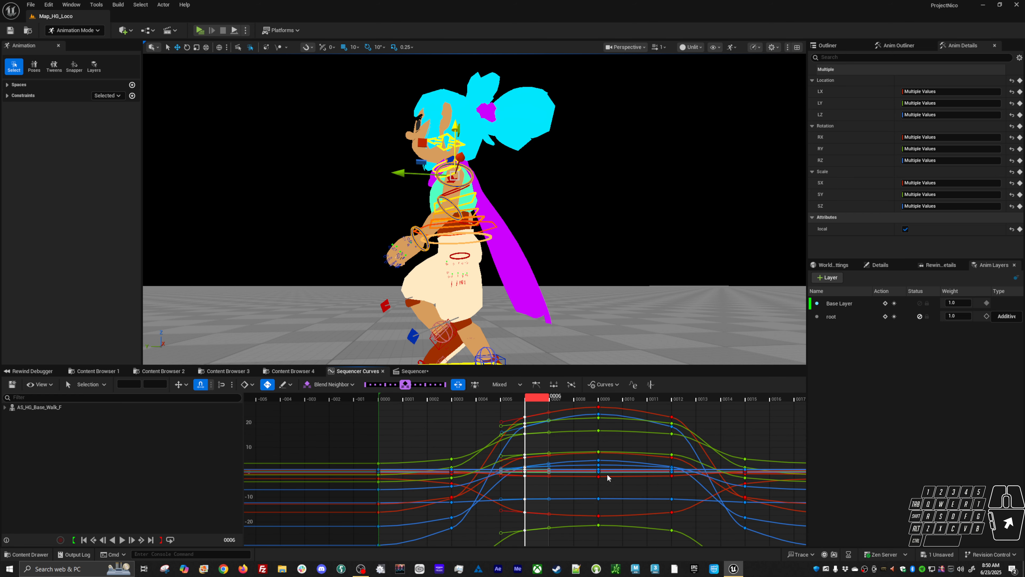
left_click(491, 432)
key("f")
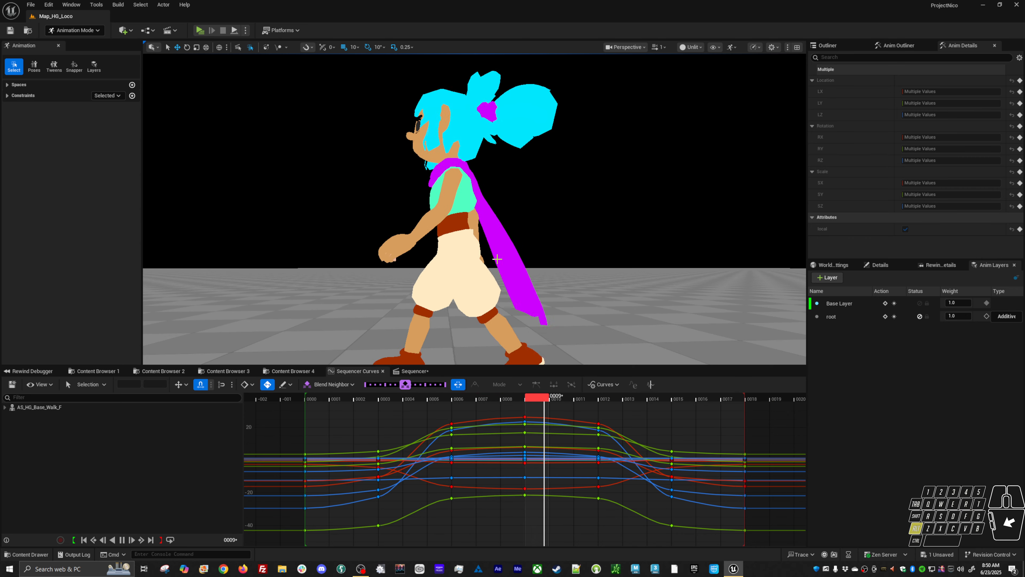
left_click_drag(503, 272, 429, 245, "alt")
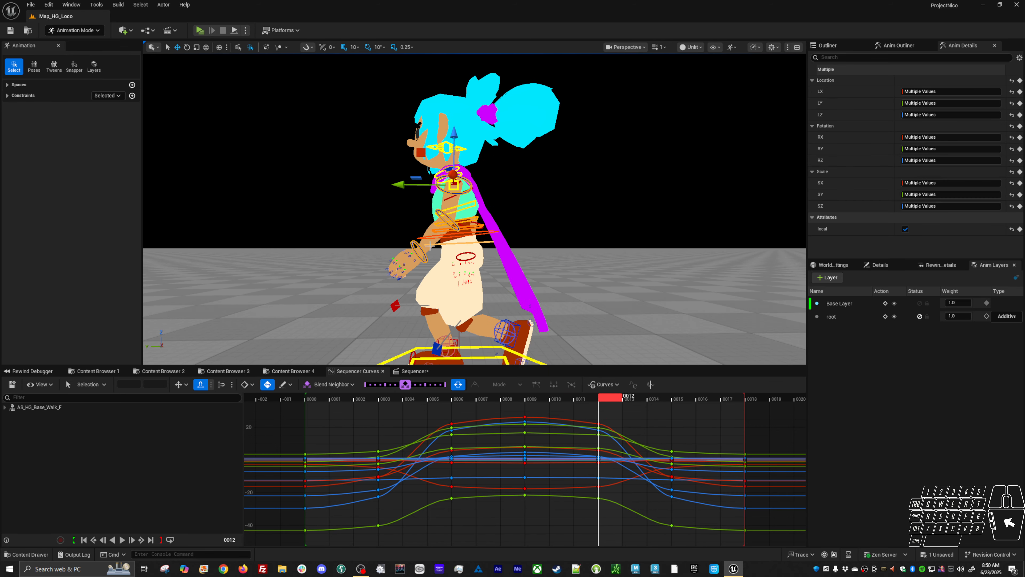
Step: Set all RX and RY rotation keys of the left forearm FK control to 0 and check the playback
left_click(437, 211)
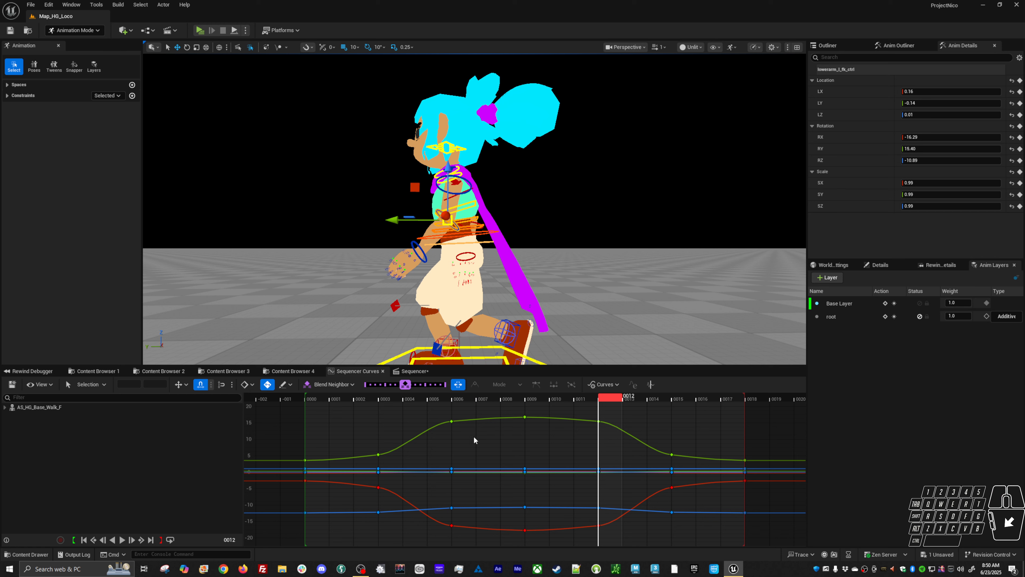
left_click(832, 138)
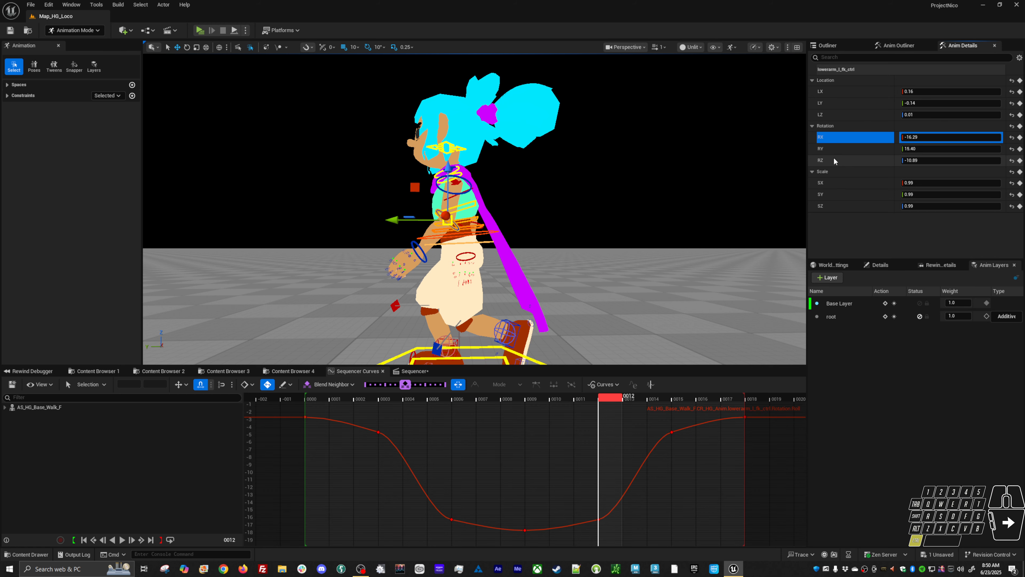
left_click(834, 161, "ctrl")
left_click(834, 161, "ctrl")
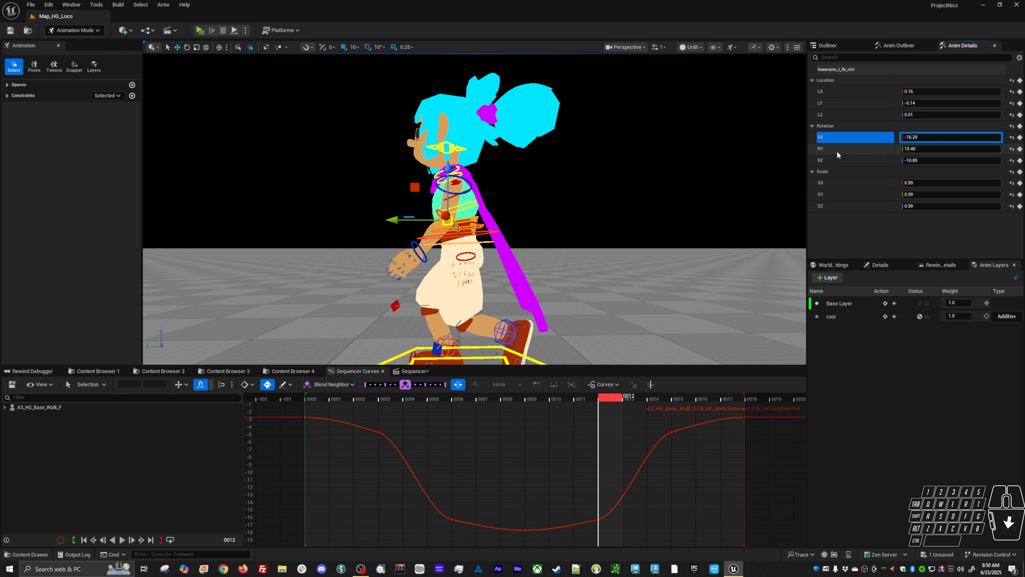
left_click(832, 148, "ctrl")
left_click_drag(473, 409, 487, 556)
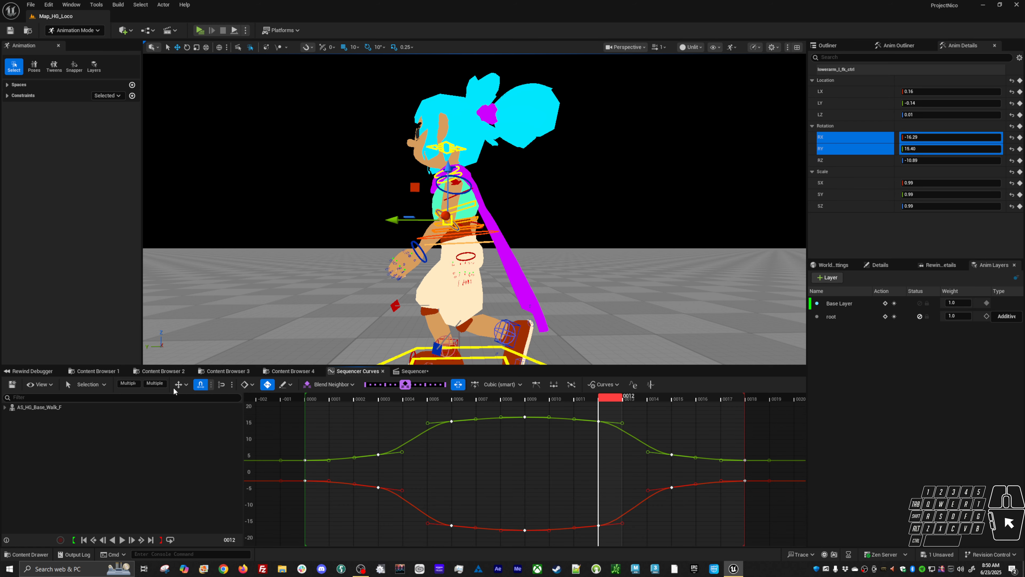
left_click(160, 386)
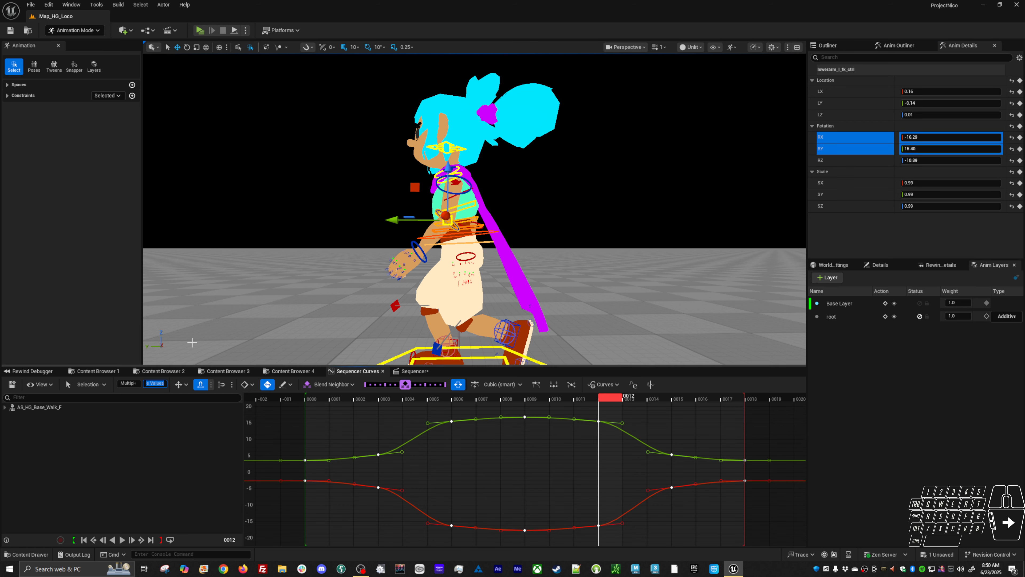
type("0")
key("Return")
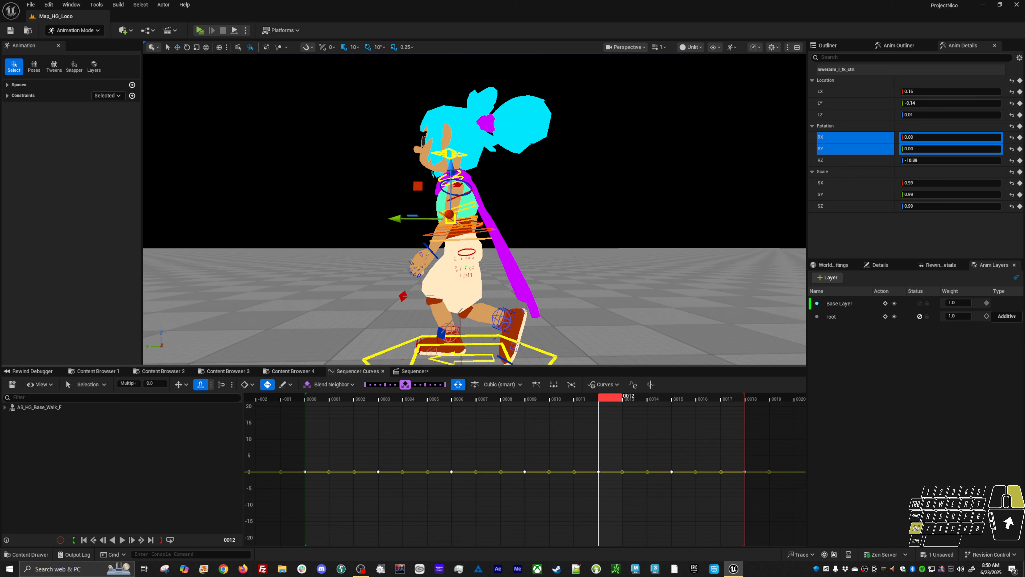
key("space")
key("space")
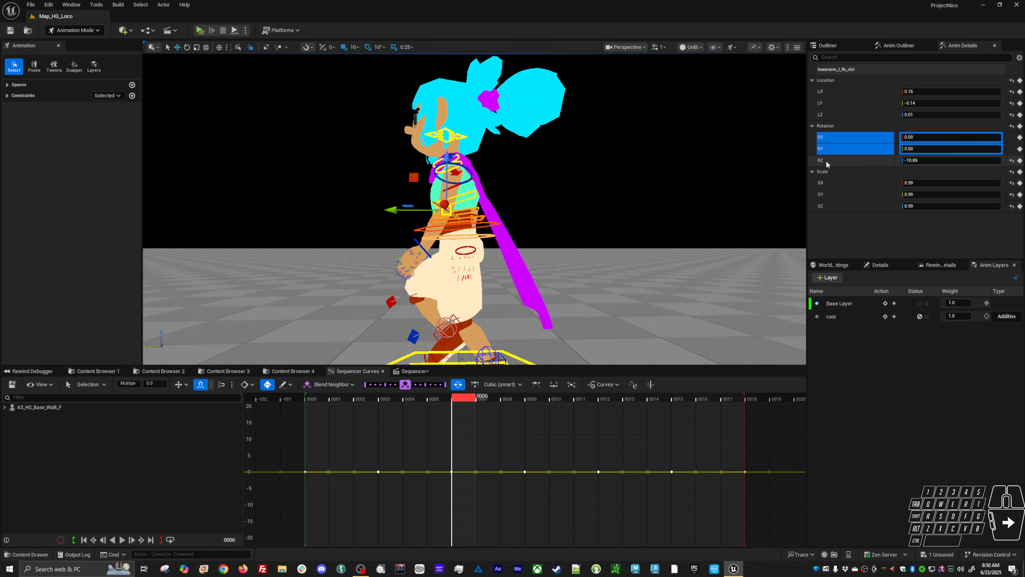
Step: Raise the left forearm control's RZ rotation key at frame 12 to about -10.54 and lower its frame 6 key to about -11.24
left_click(844, 160)
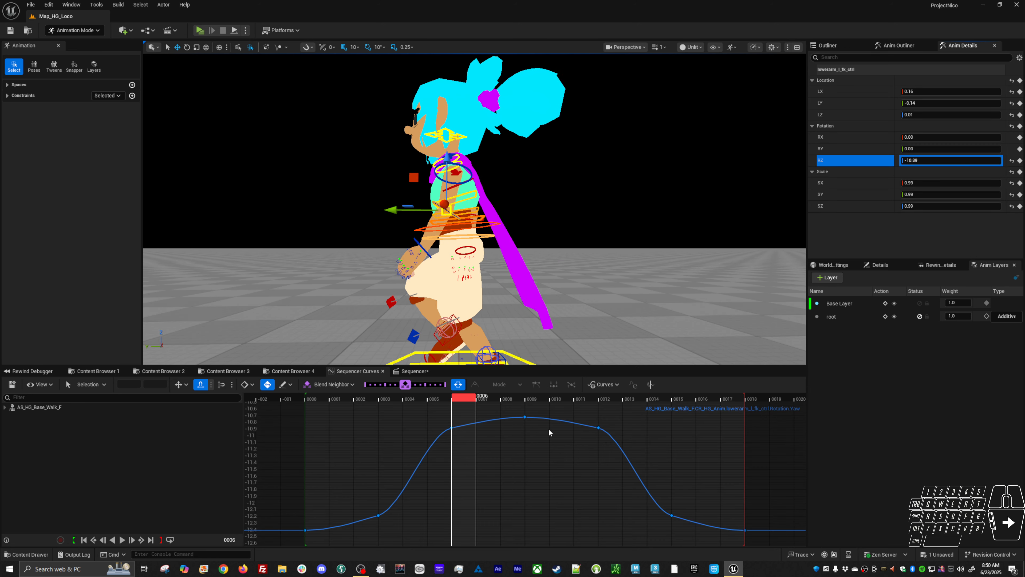
left_click(598, 428)
middle_click_drag(609, 479, 615, 457, "shift")
key("w")
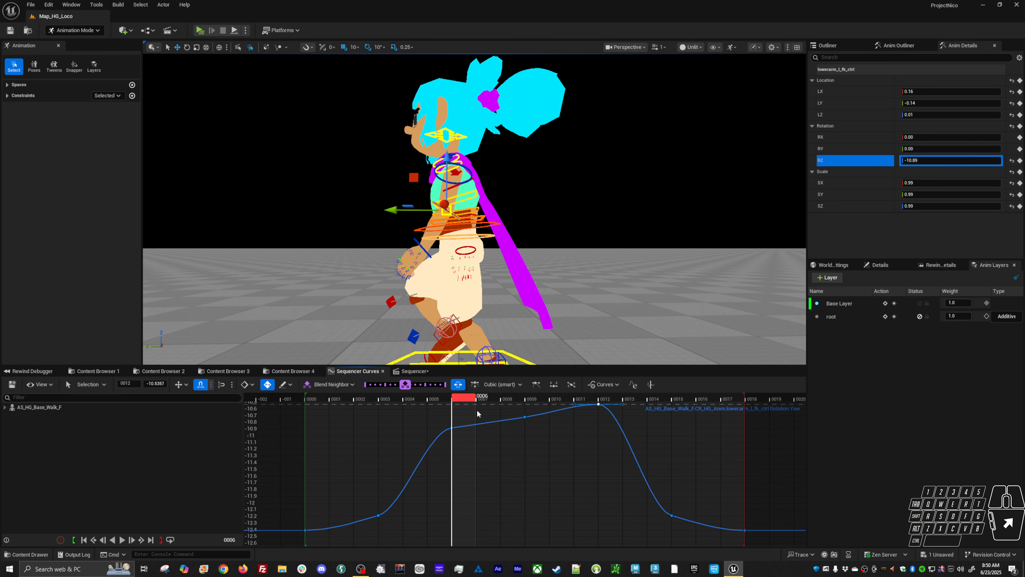
left_click(452, 427)
middle_click_drag(480, 457, 486, 481, "shift")
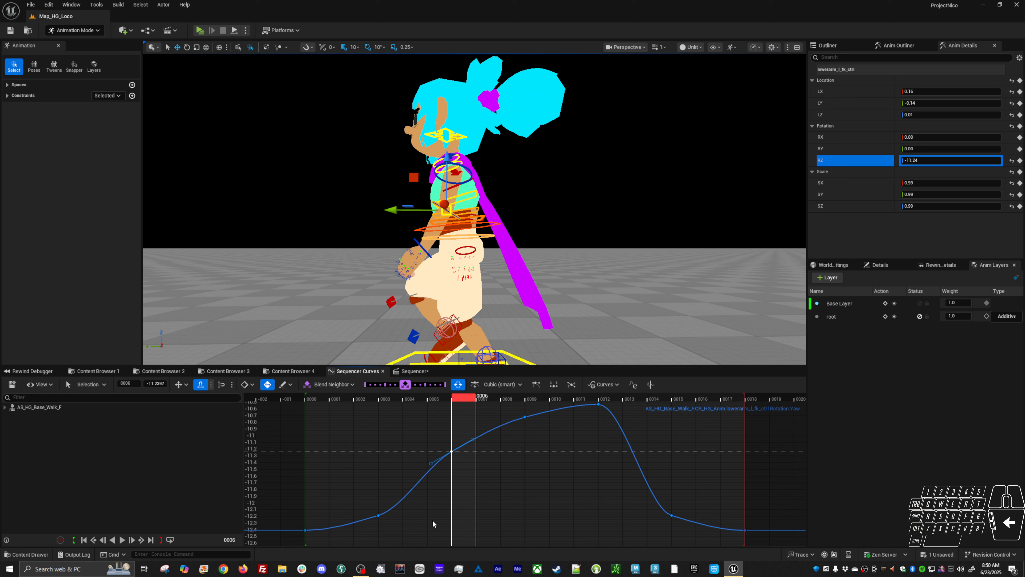
Step: Lower the left forearm's RZ key at frame 3 to about -12.72 and raise the frame 15 key to about -11.6
left_click(672, 515)
middle_click_drag(663, 513, 670, 499, "shift")
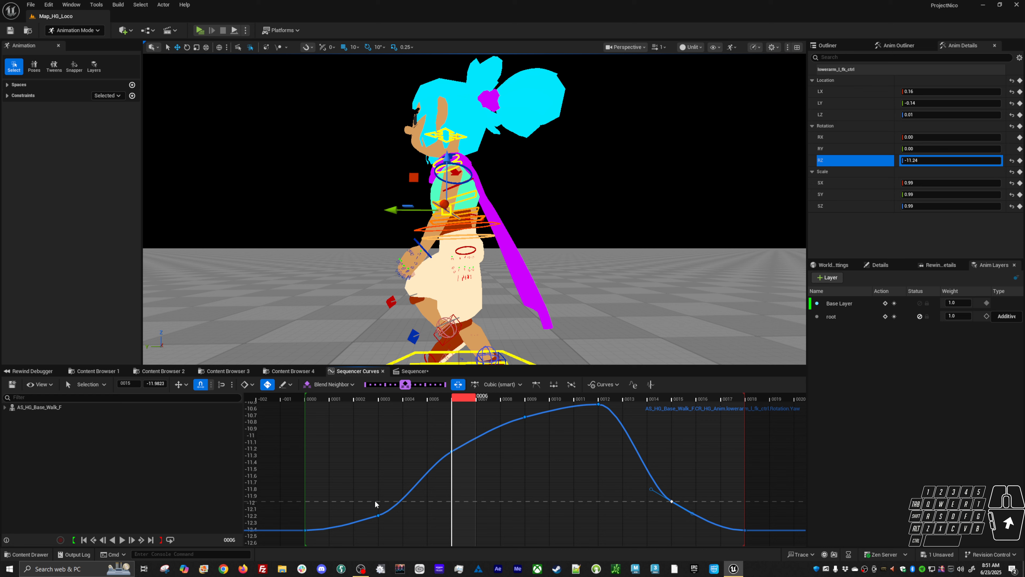
left_click(378, 515)
middle_click_drag(409, 467, 411, 493, "shift")
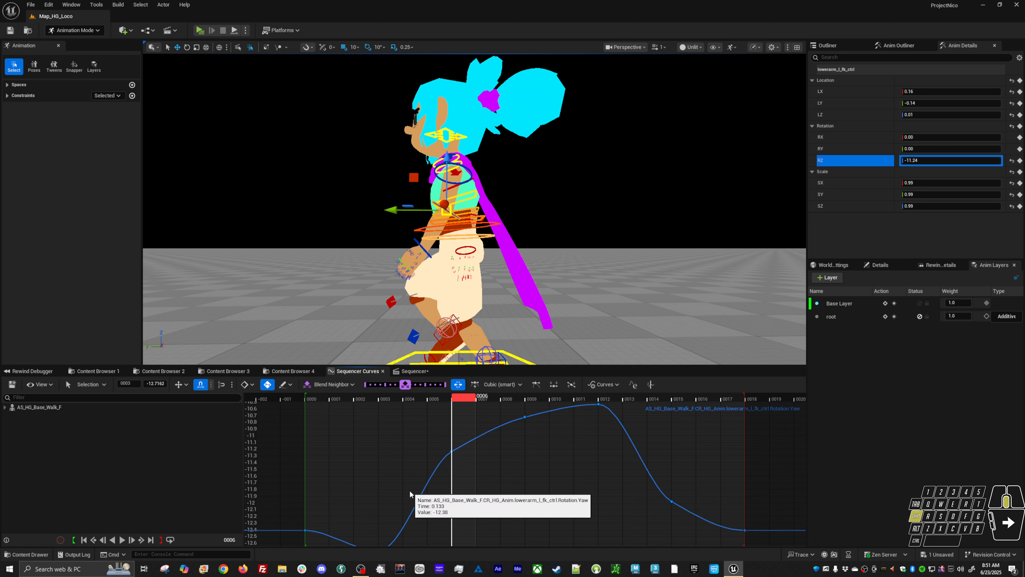
left_click(672, 501)
middle_click_drag(671, 501, 692, 467, "shift")
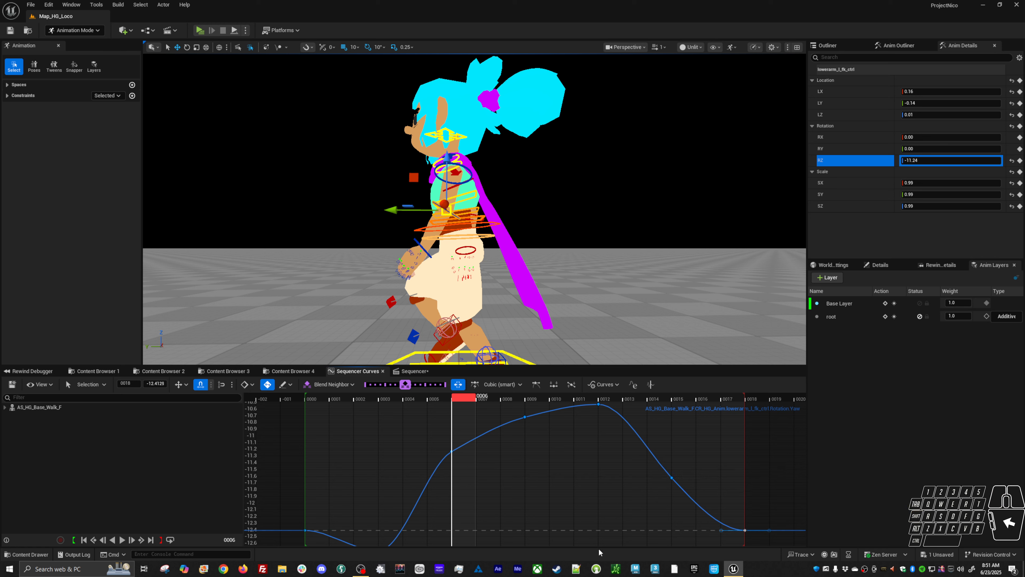
Step: Lower the left forearm's RZ key at frame 6 to about -11.43 and play back the arm swing
left_click(451, 450)
middle_click_drag(451, 450, 480, 486, "shift")
key("space")
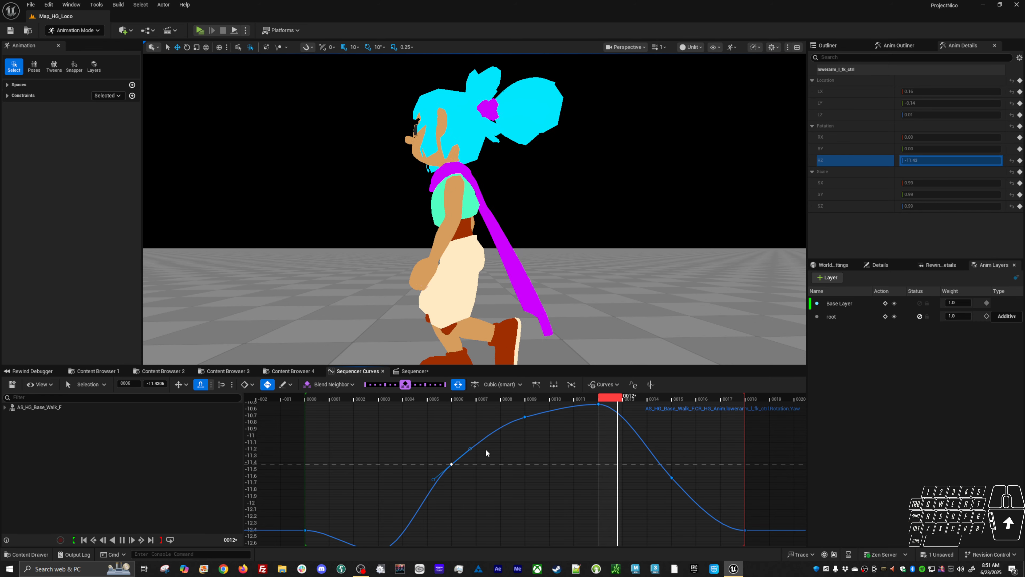
key("space")
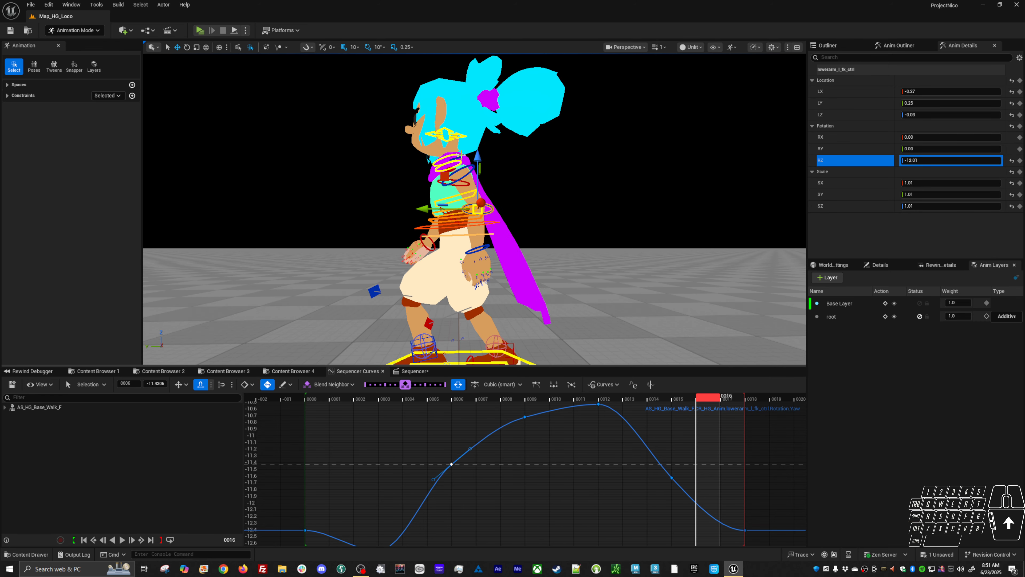
Step: Try blending the left shoulder and upper arm controls at frames 6 and 3 toward their neighboring keys, and undo the blends
left_click(462, 155)
left_click(472, 172, "shift")
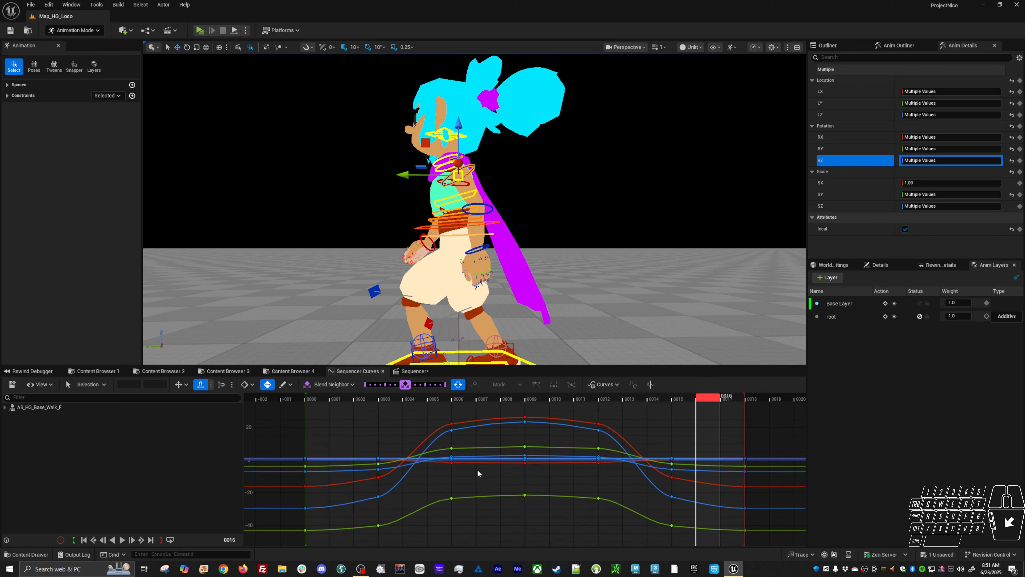
left_click(456, 402)
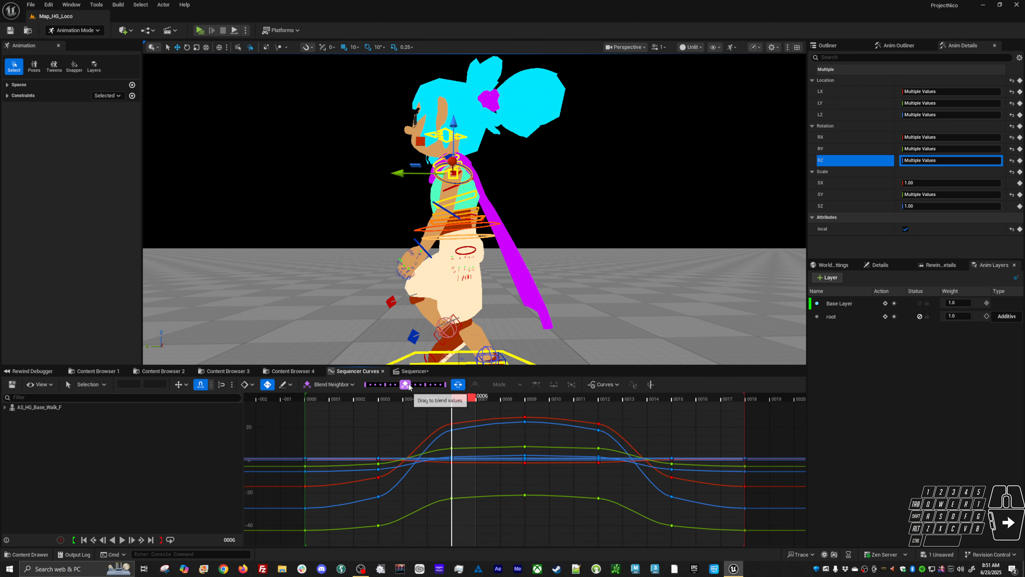
left_click_drag(406, 384, 409, 387)
left_click(386, 399)
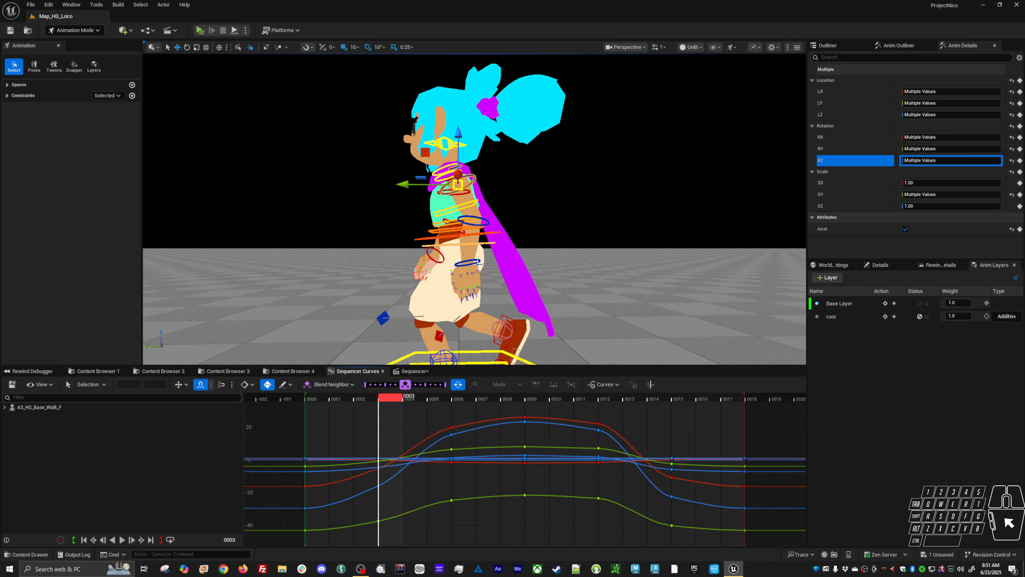
key("ctrl+z")
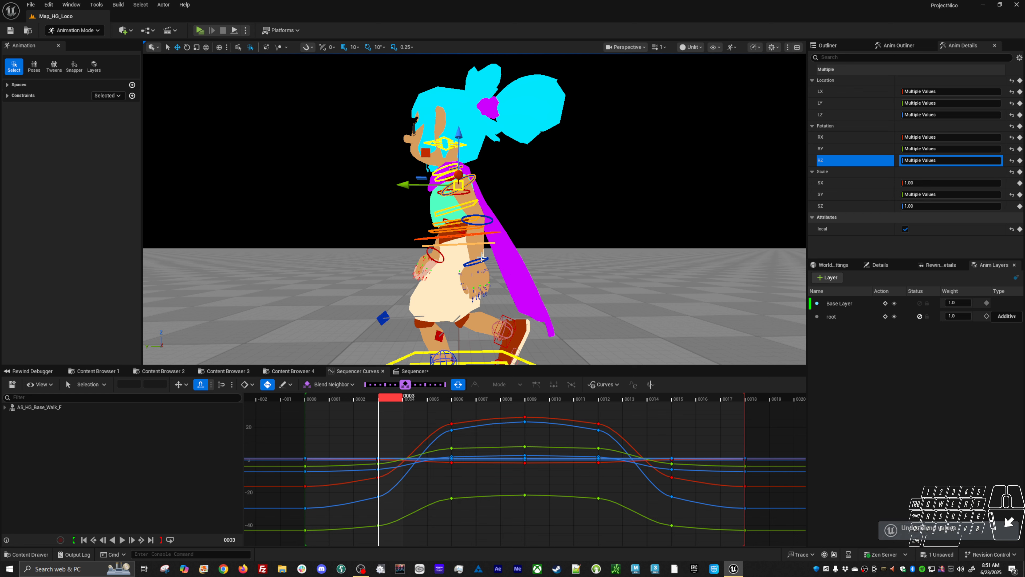
Step: Add the left hand control to the selected arm controls and blend their frame 3 and frame 6 keys partway toward each other
left_click_drag(487, 261, 484, 259, "ctrl")
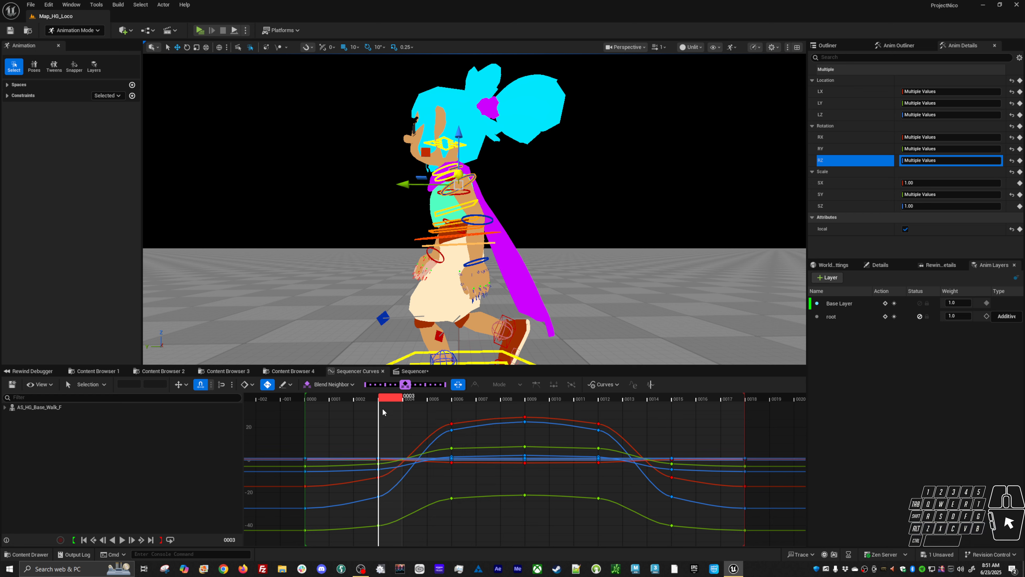
left_click_drag(407, 384, 406, 384)
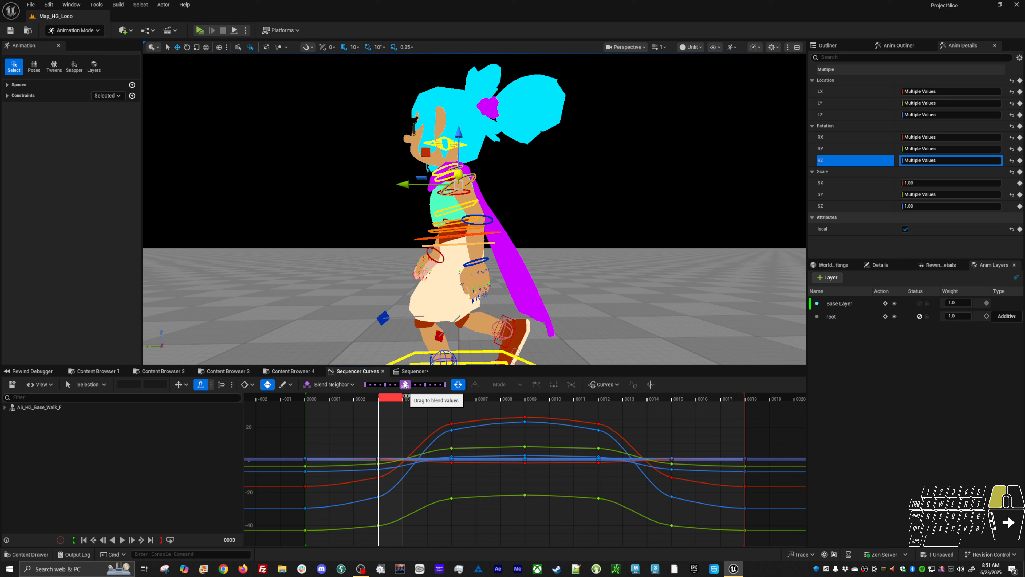
left_click(468, 265, "shift")
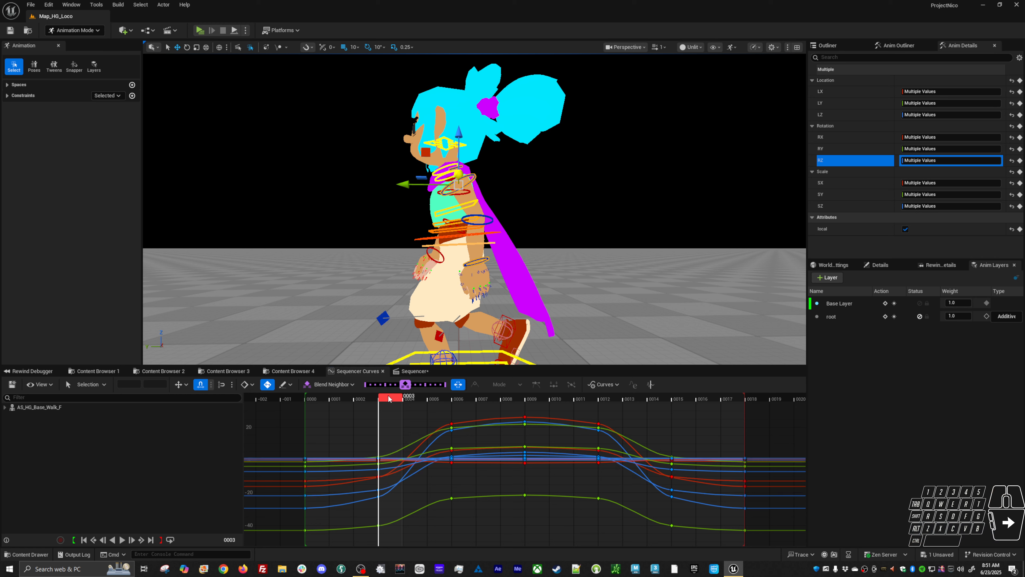
left_click_drag(387, 403, 458, 541)
key(".")
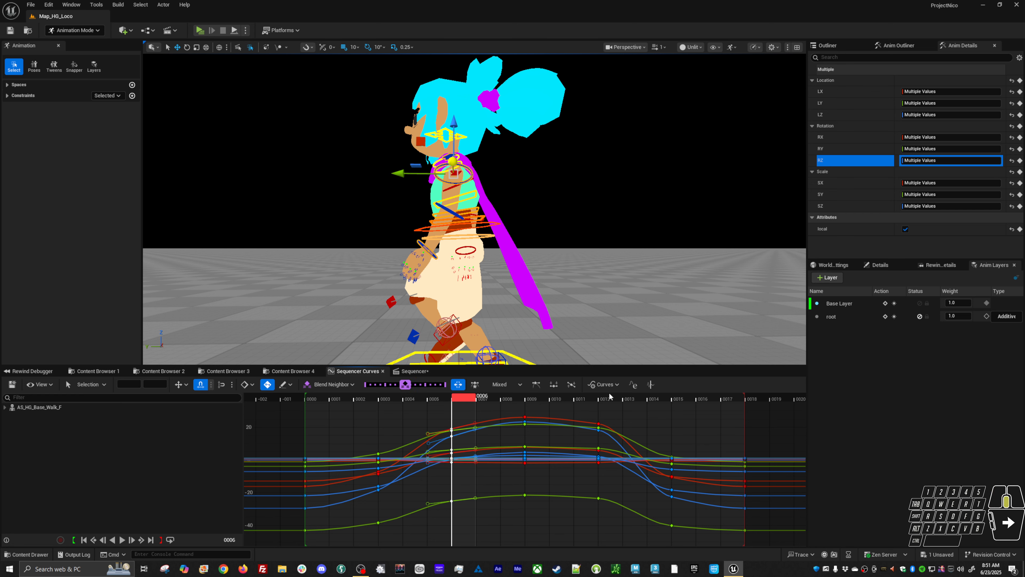
Step: Blend the selected left arm controls' keys at frames 12 and 15 partway toward each other and review the playback from several angles
left_click(610, 396)
left_click(385, 399)
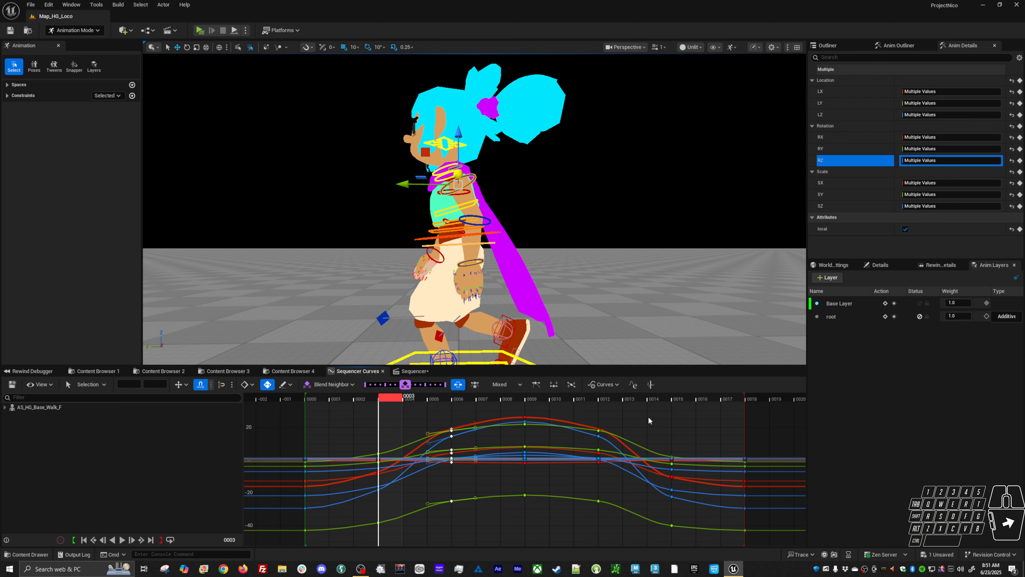
left_click(681, 399)
key("space")
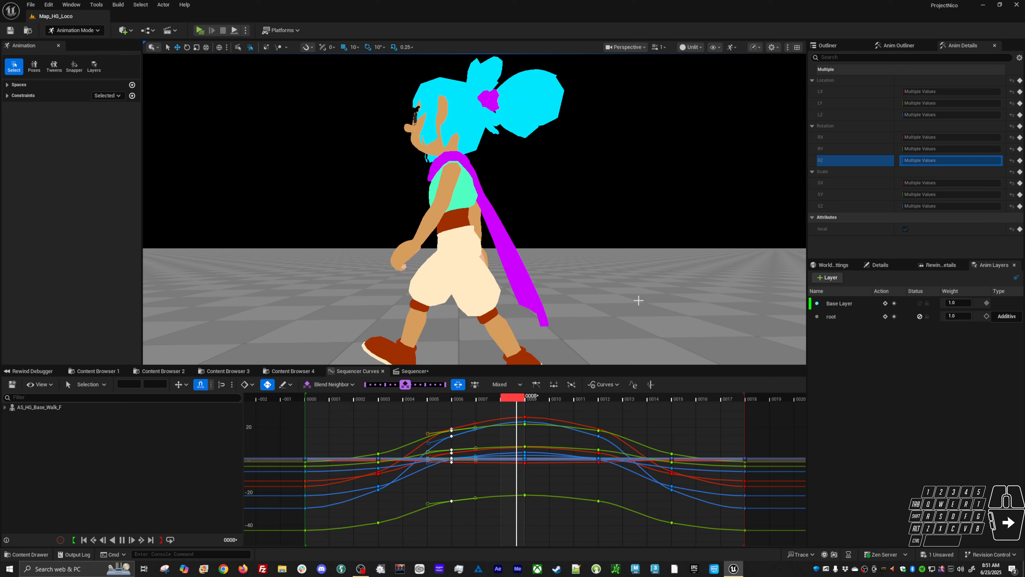
left_click_drag(587, 270, 516, 269, "alt")
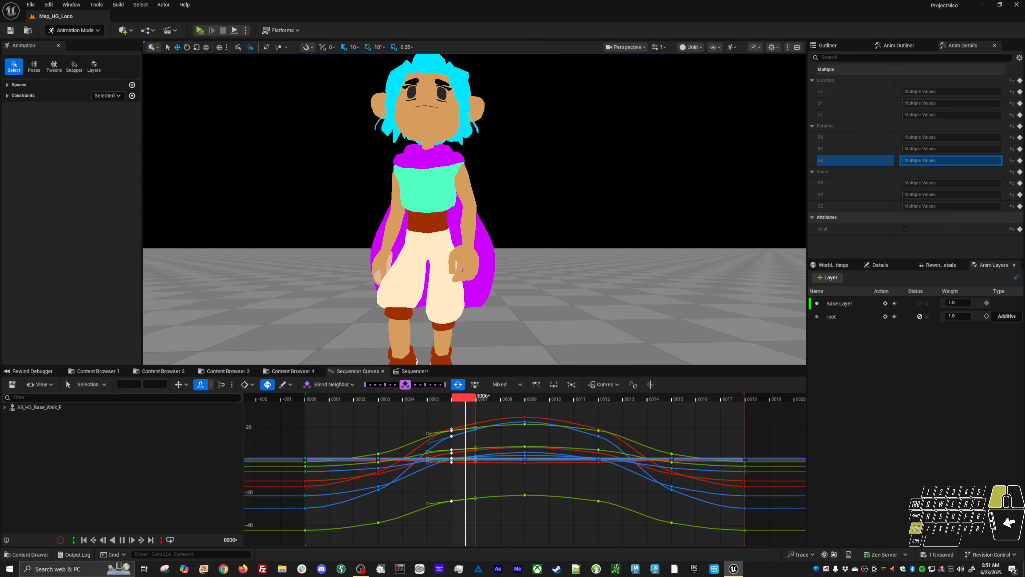
left_click_drag(517, 270, 419, 272, "alt")
key("space")
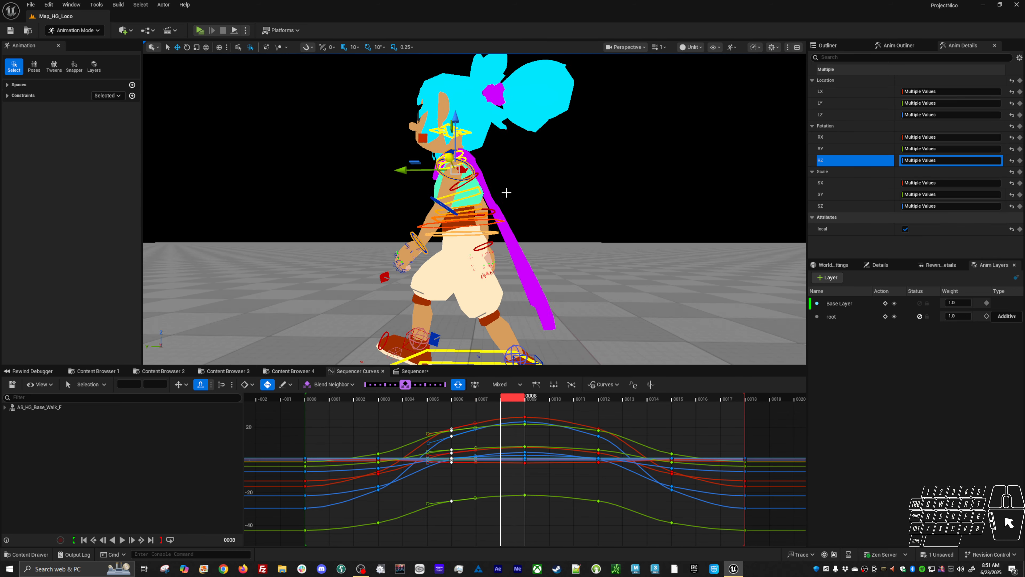
Step: Try rotating the left upper arm FK control at frame 9 to RX 3.89, RY -24.66 and RZ 22.80, and undo the rotation
left_click(449, 158)
key("period")
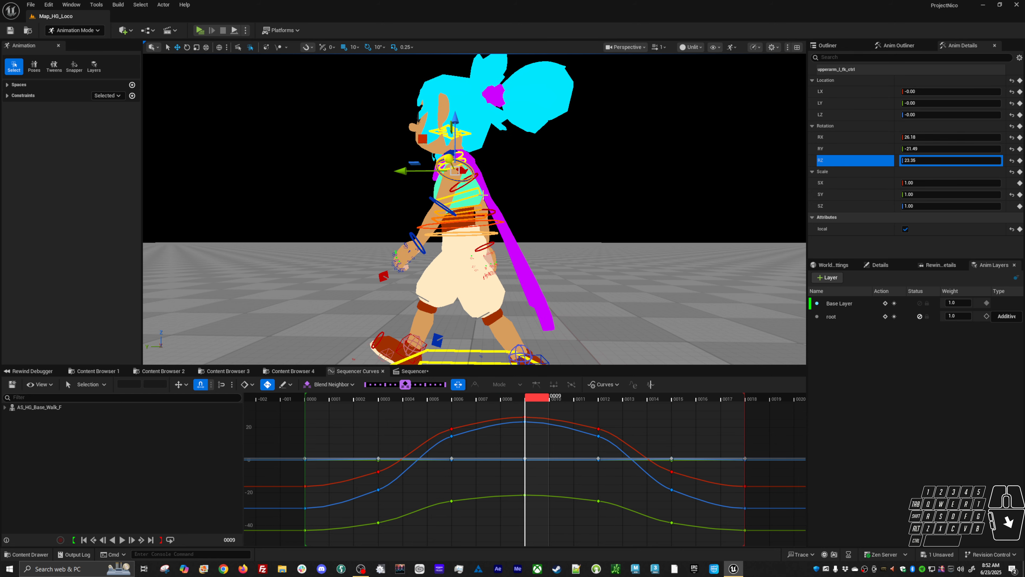
mouse_move(450, 158)
left_mouse_down("alt")
mouse_move(493, 173)
mouse_move(545, 169)
mouse_move(466, 174)
mouse_move(455, 162)
mouse_move(469, 155)
mouse_move(495, 186)
mouse_move(472, 157)
left_mouse_up("alt")
key("e")
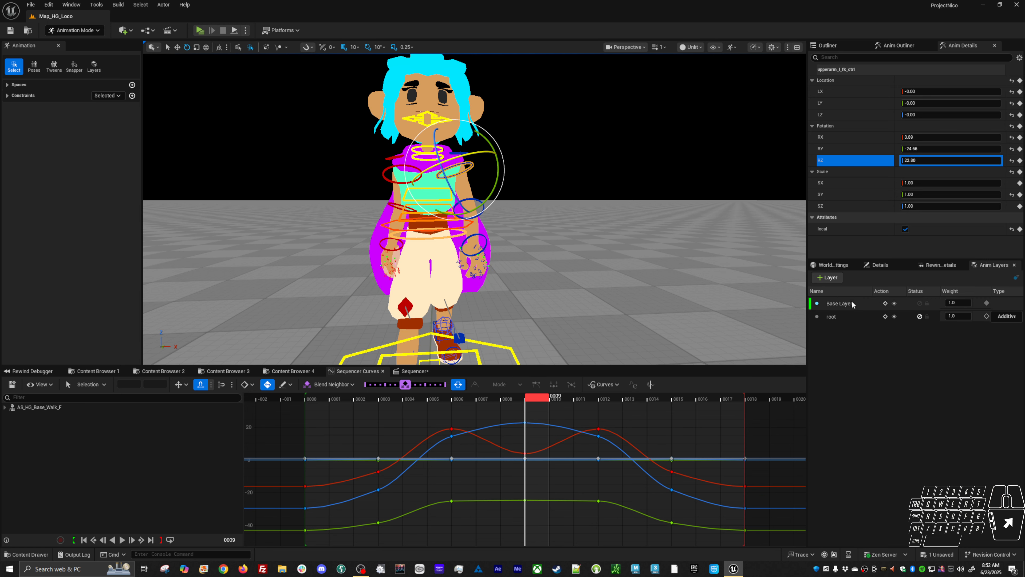
left_click(857, 139)
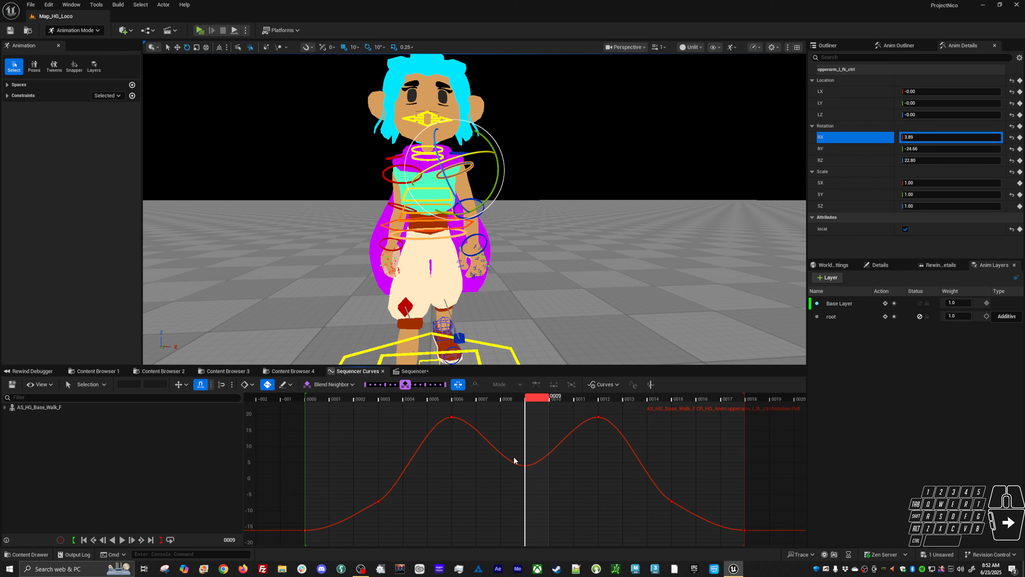
key("ctrl+z")
key("ctrl+z")
key("ctrl+z")
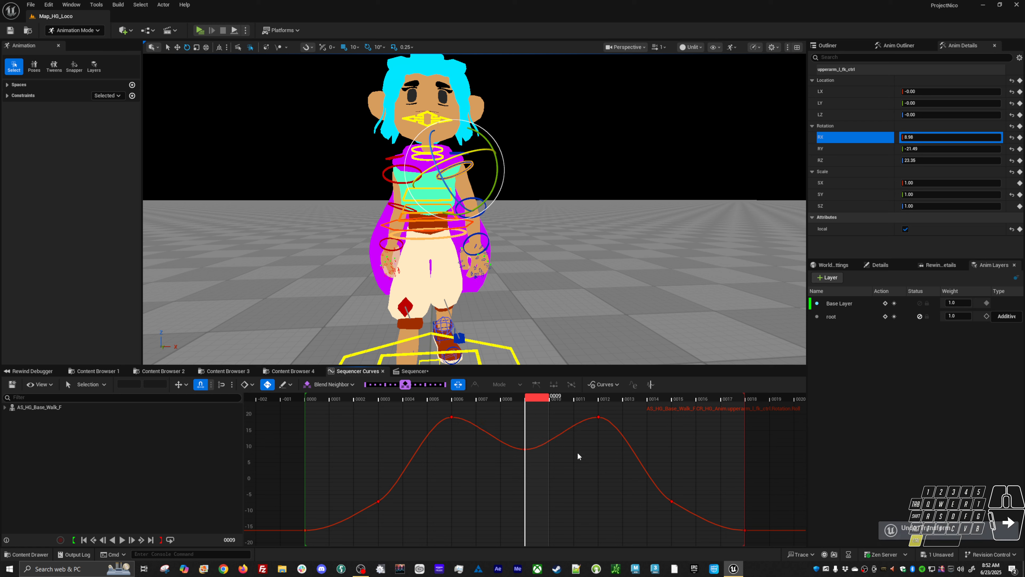
Step: Scale all RX rotation keys of the left upper arm control vertically to between about -2.13 and 12.08, and play it back
key("ctrl+a")
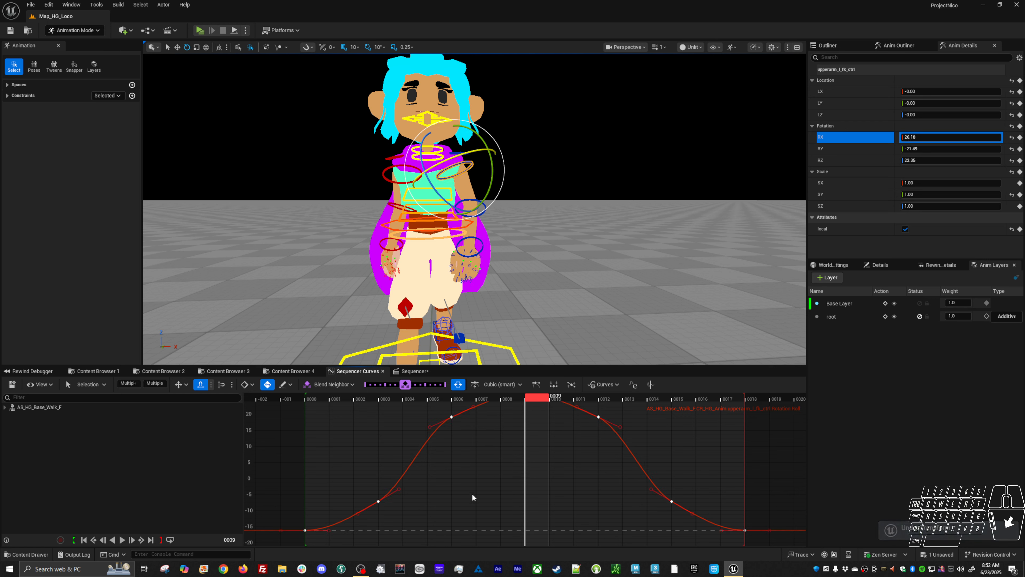
key("w")
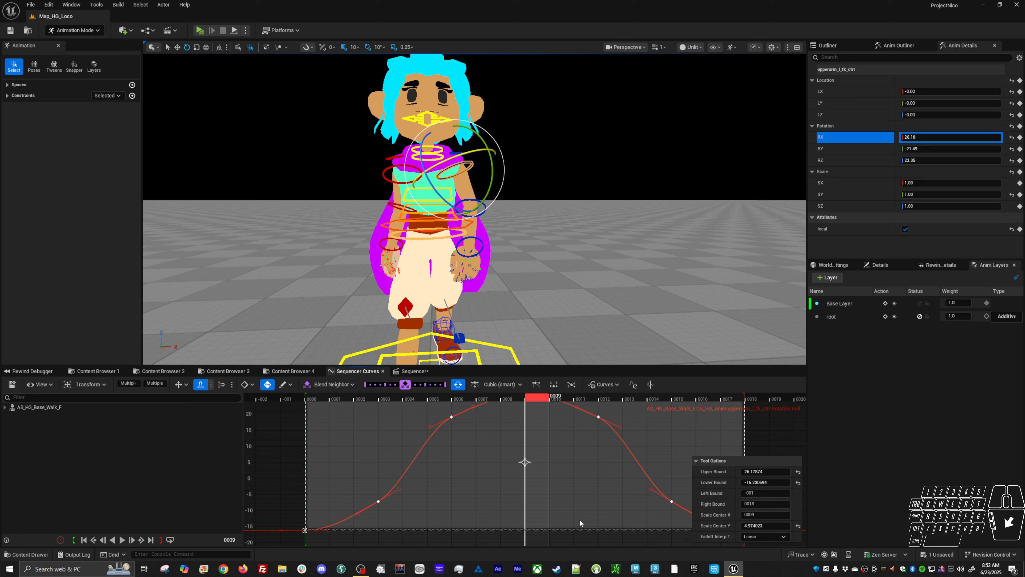
left_click_drag(568, 530, 570, 452)
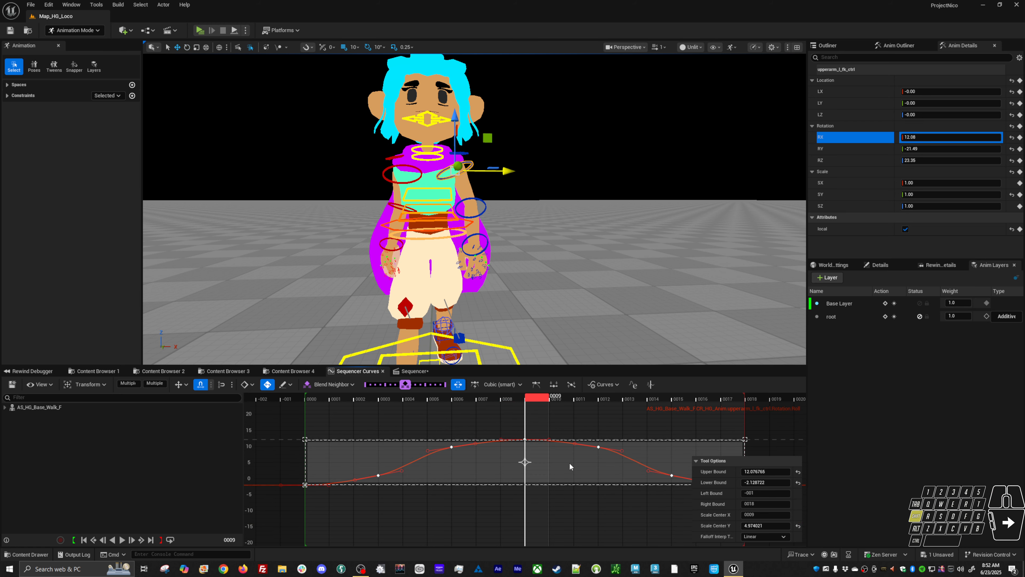
key("space")
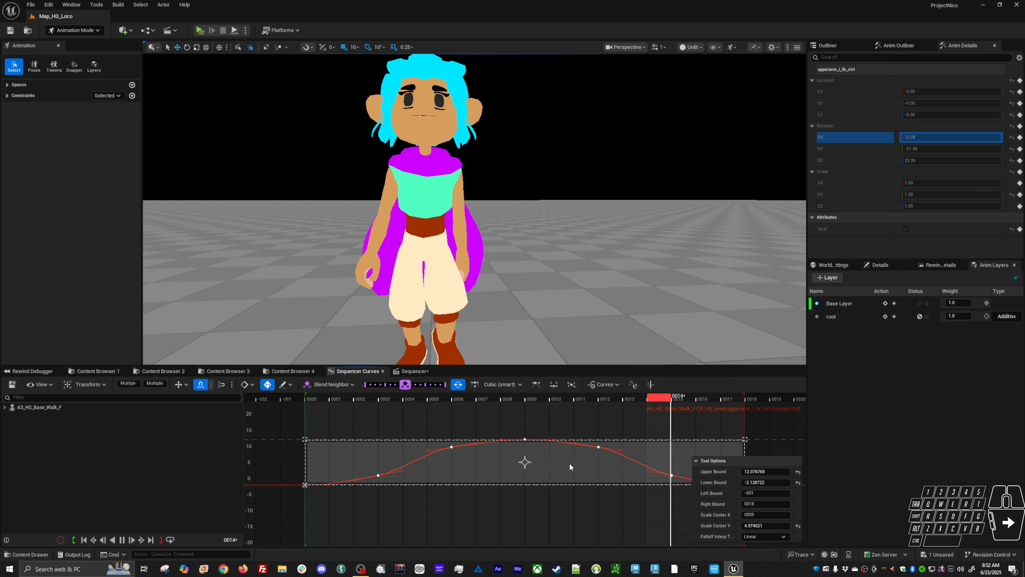
Step: Shift all the left upper arm's RX keys down to between about -8.87 and 5.34, and check the playback
left_click_drag(577, 470, 574, 494, "shift")
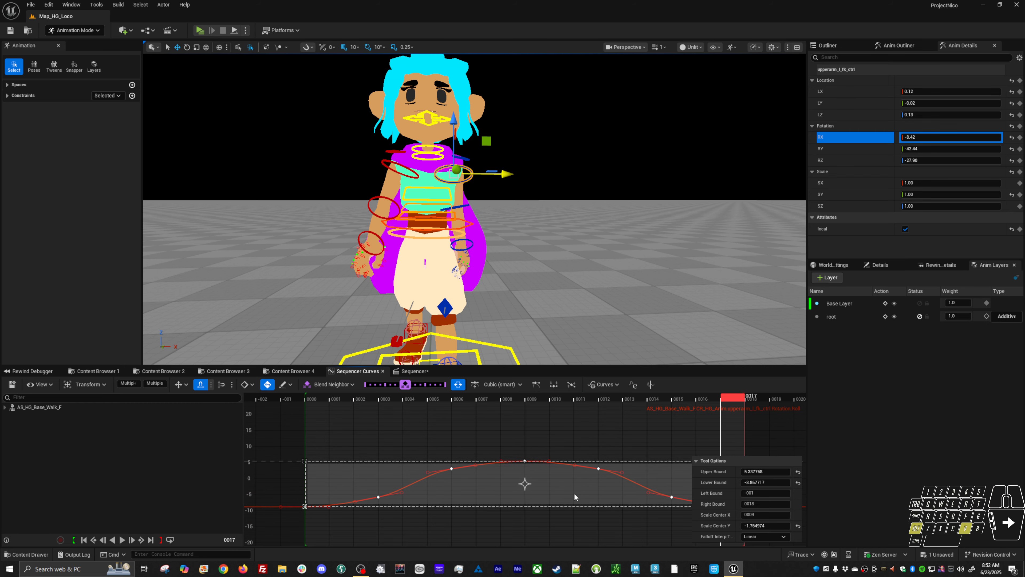
key("space")
key("space")
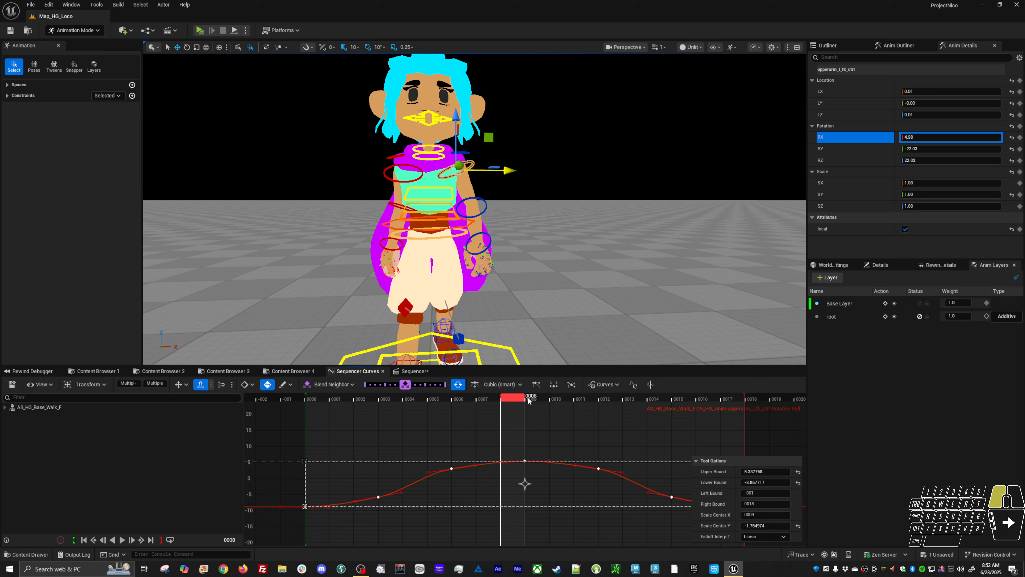
Step: Try lowering the left upper arm's RX key at frame 9 to about -8.64, and undo the change
left_click_drag(529, 400, 526, 437)
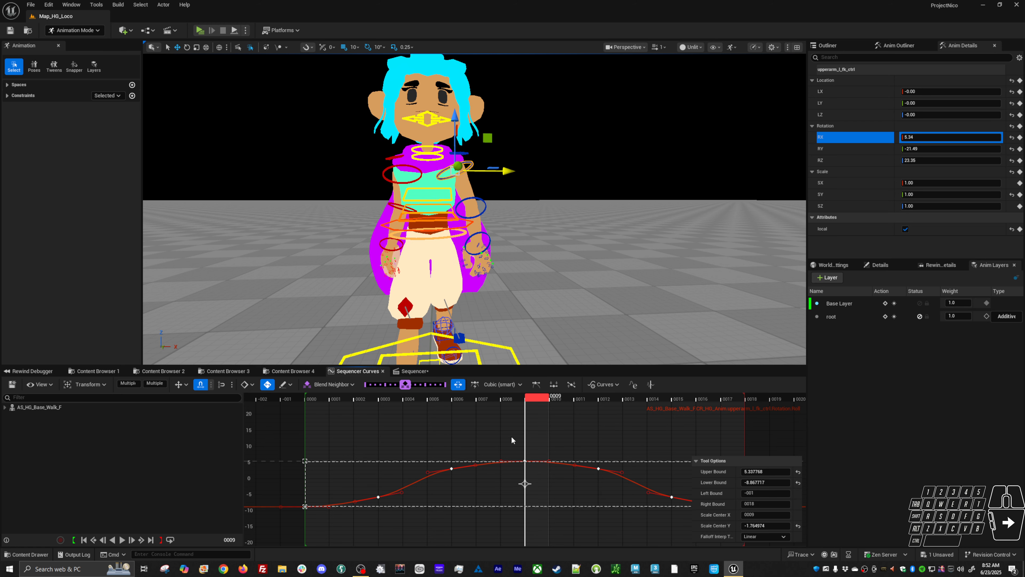
left_click(524, 460)
middle_click_drag(563, 438, 561, 492, "shift")
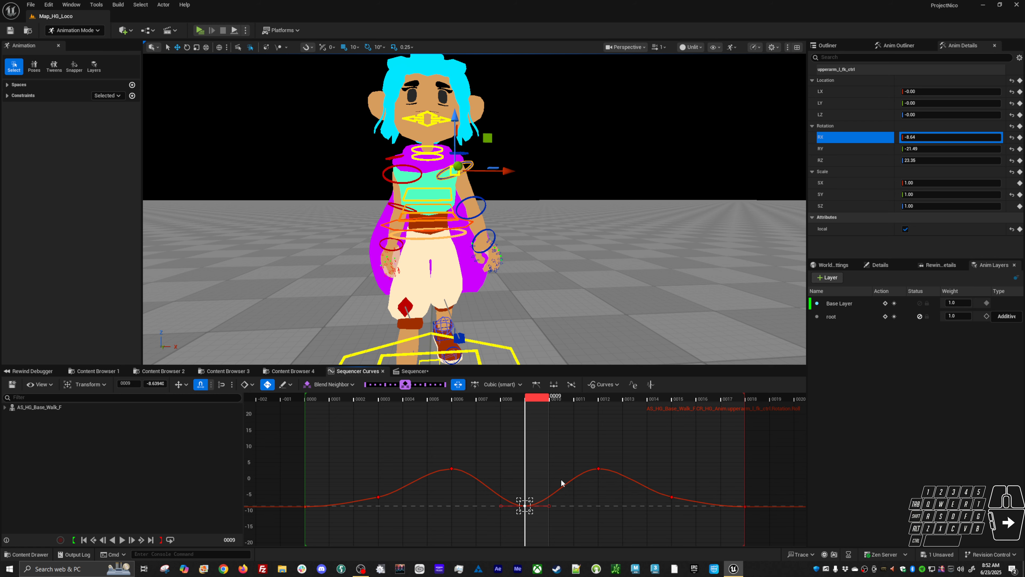
key("ctrl+z")
Step: Invert the sign of all the left upper arm's RX rotation keys and play back the arm swing
key("ctrl+a")
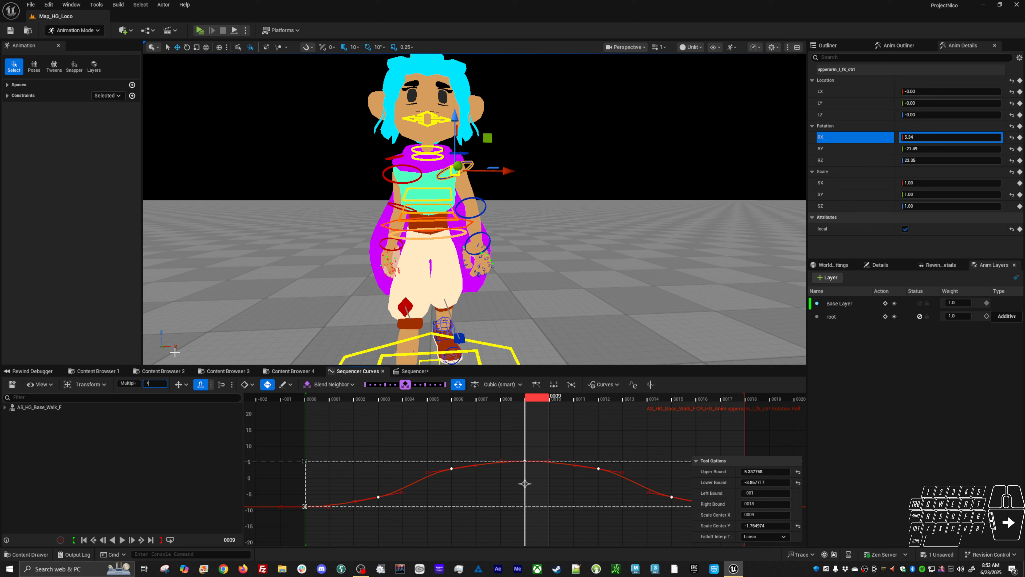
key("Return")
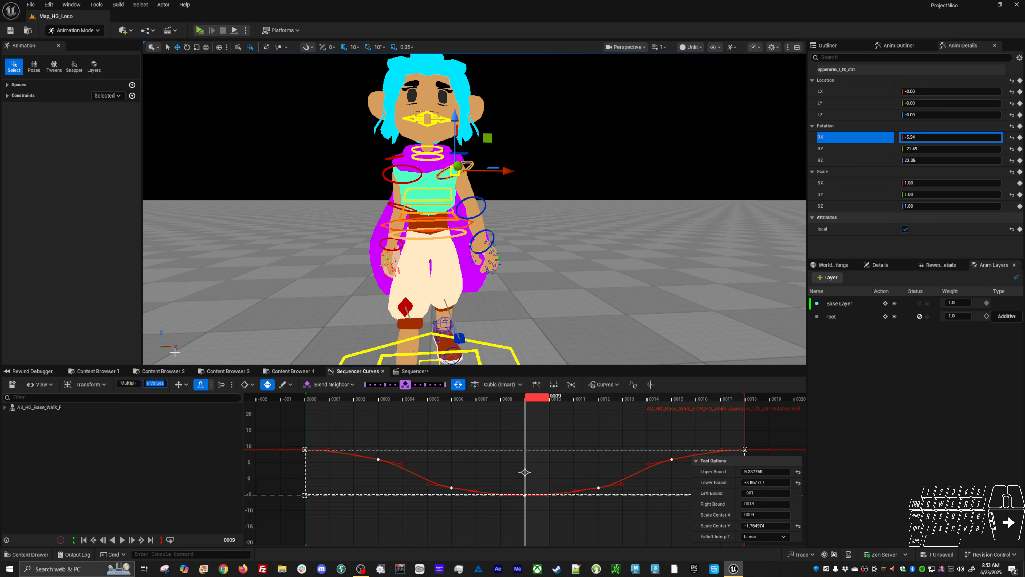
key("space")
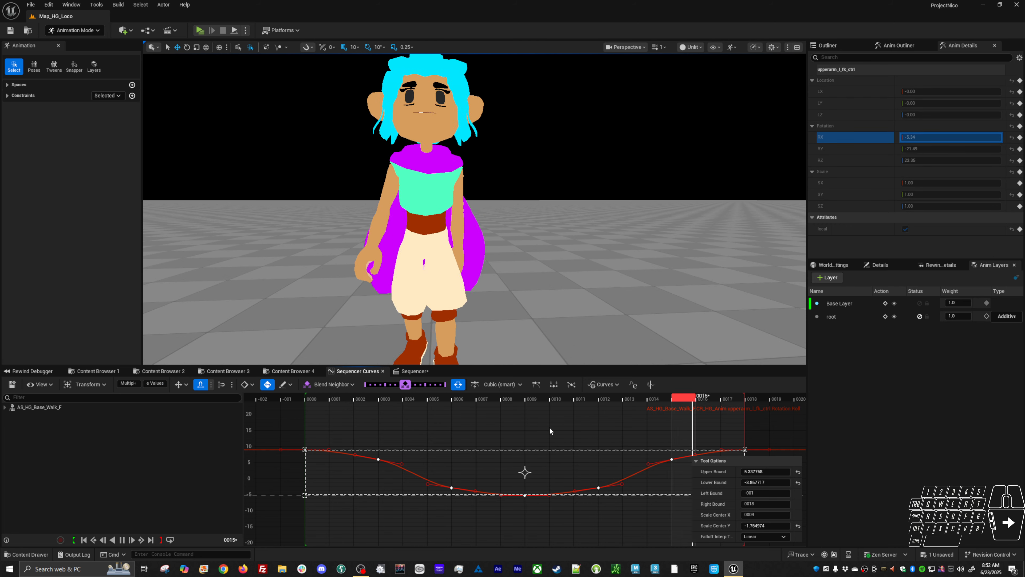
Step: Return to frame 0 and isolate the left upper arm's RY rotation curve with all its keys selected for scaling
left_click(534, 400)
left_click_drag(532, 404, 315, 418)
key("e")
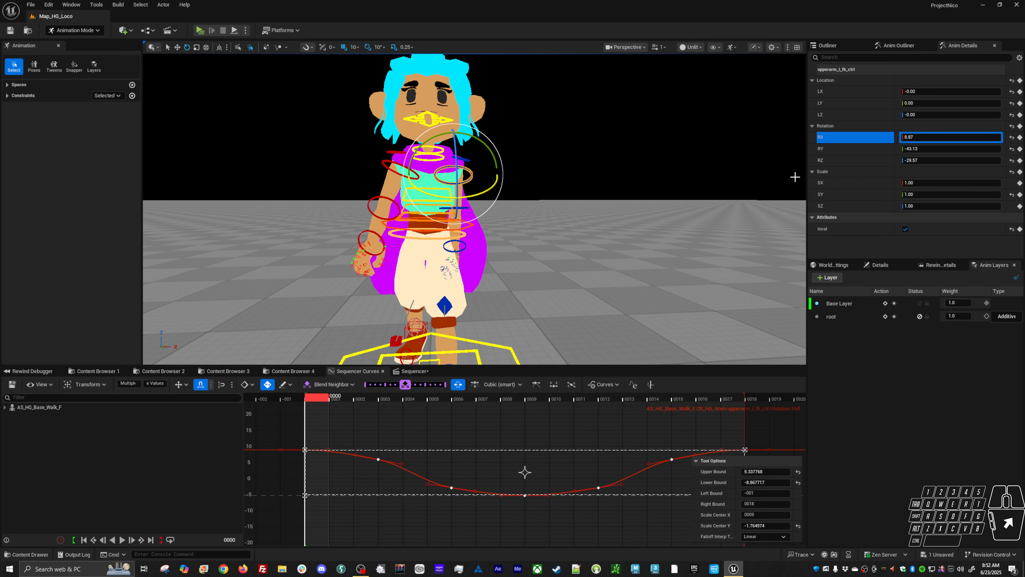
left_click(828, 150)
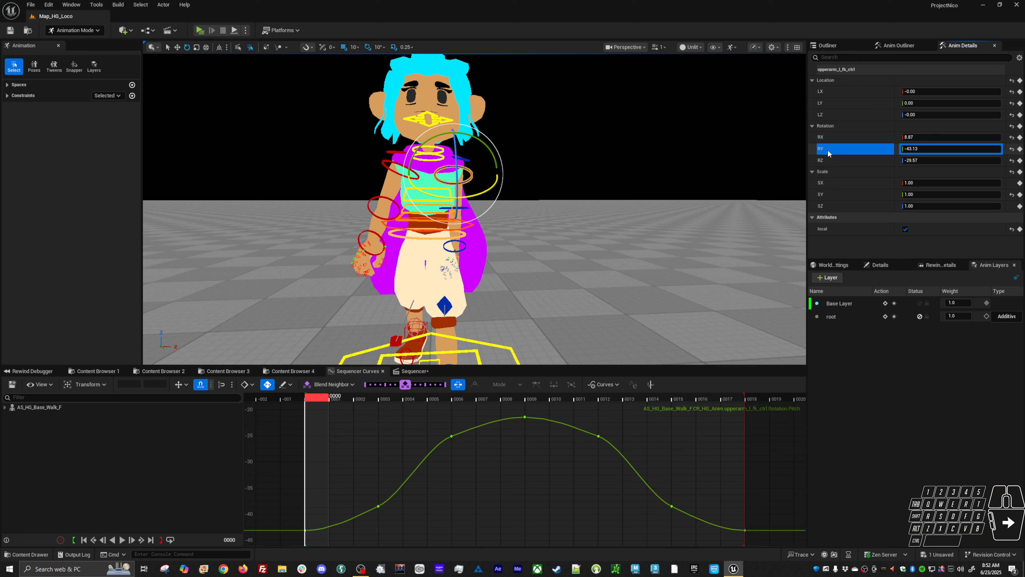
left_click(624, 464)
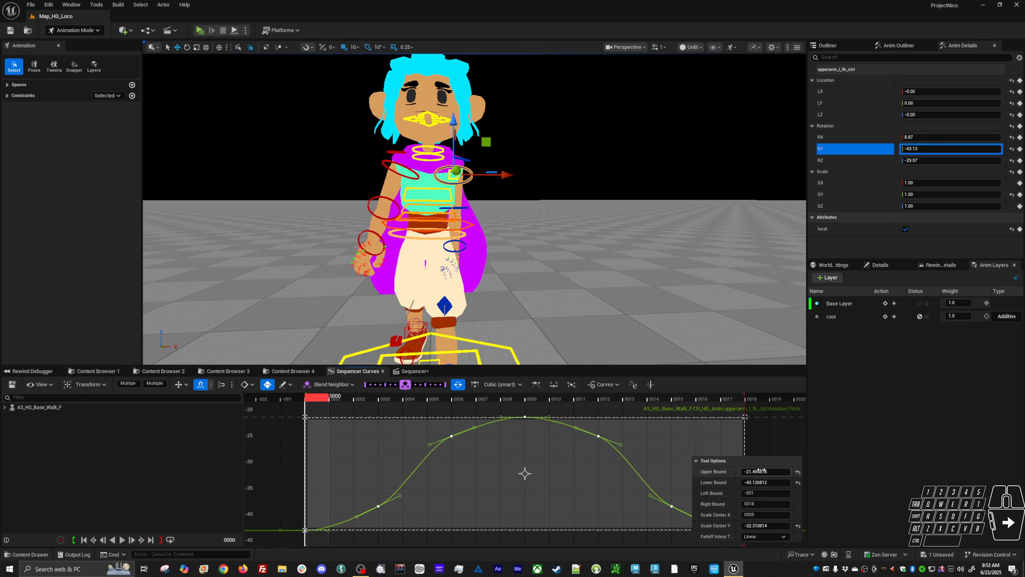
right_click_drag(718, 439, 600, 440, "alt+shift")
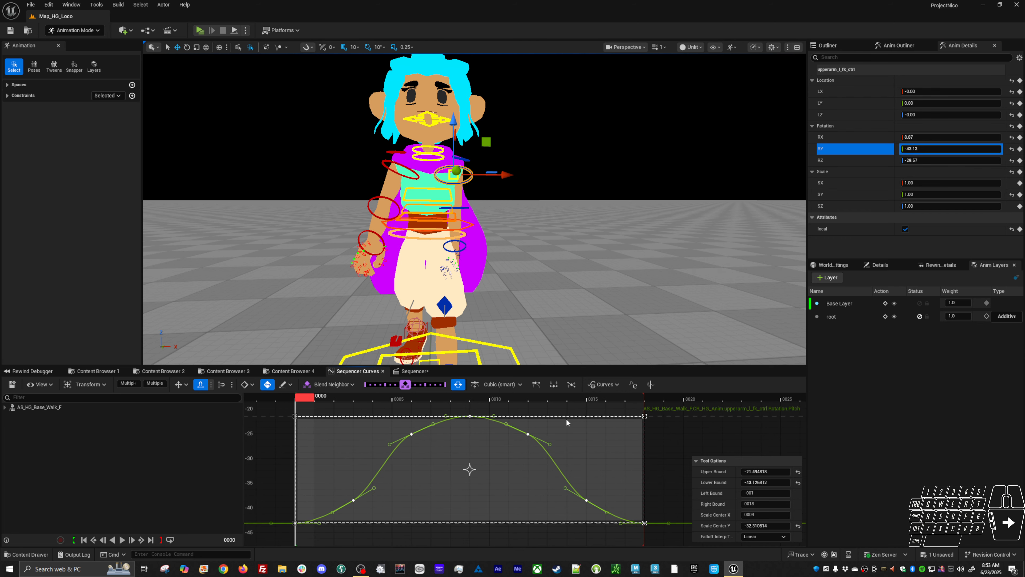
Step: Try compressing the left upper arm's RY keys vertically in several ways at frame 9, undoing each attempt
left_click_drag(568, 415, 569, 441)
key("ctrl+z")
left_click(478, 399)
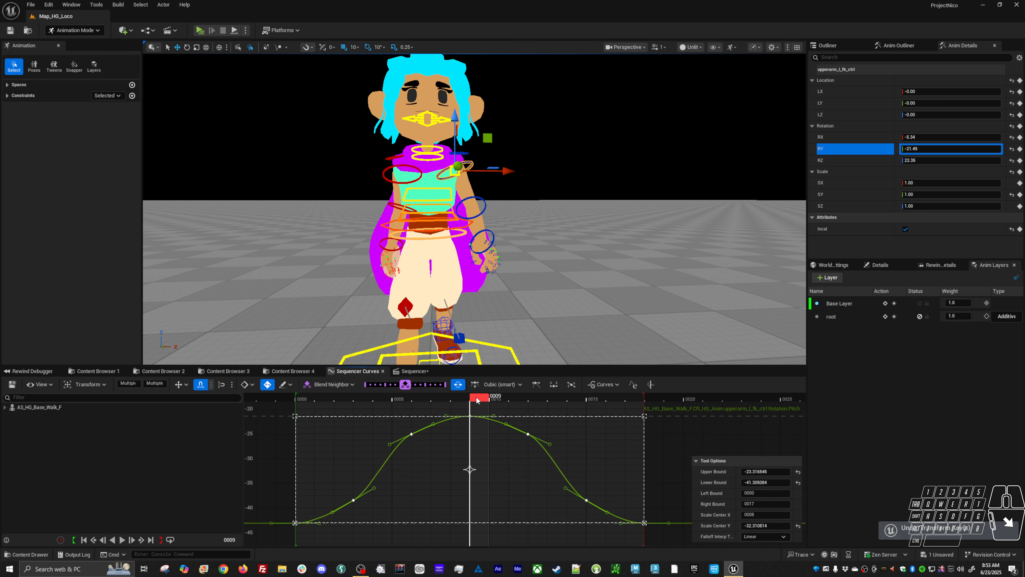
left_click_drag(525, 489, 515, 508, "shift")
key("ctrl+z")
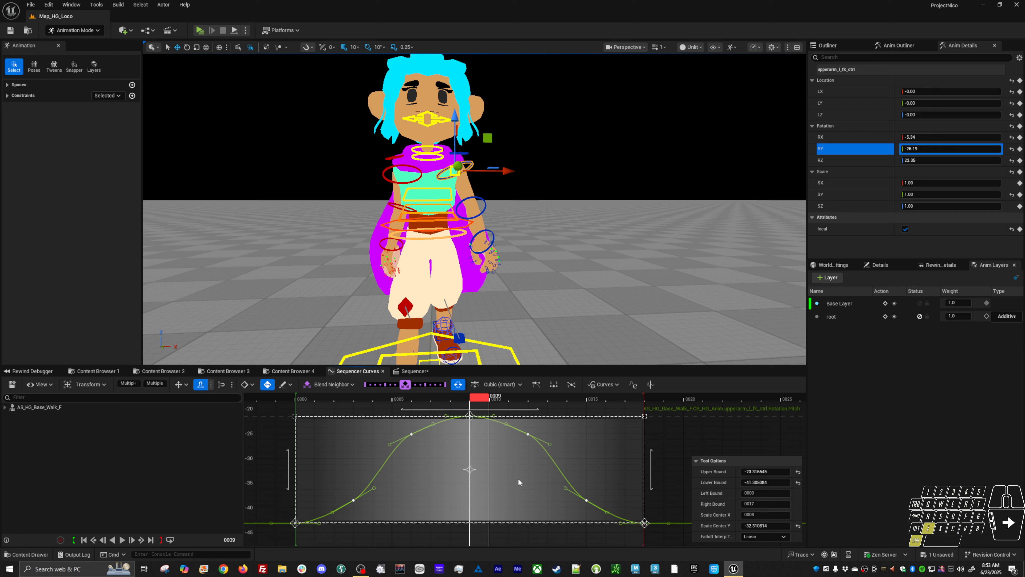
left_click_drag(415, 521, 416, 503)
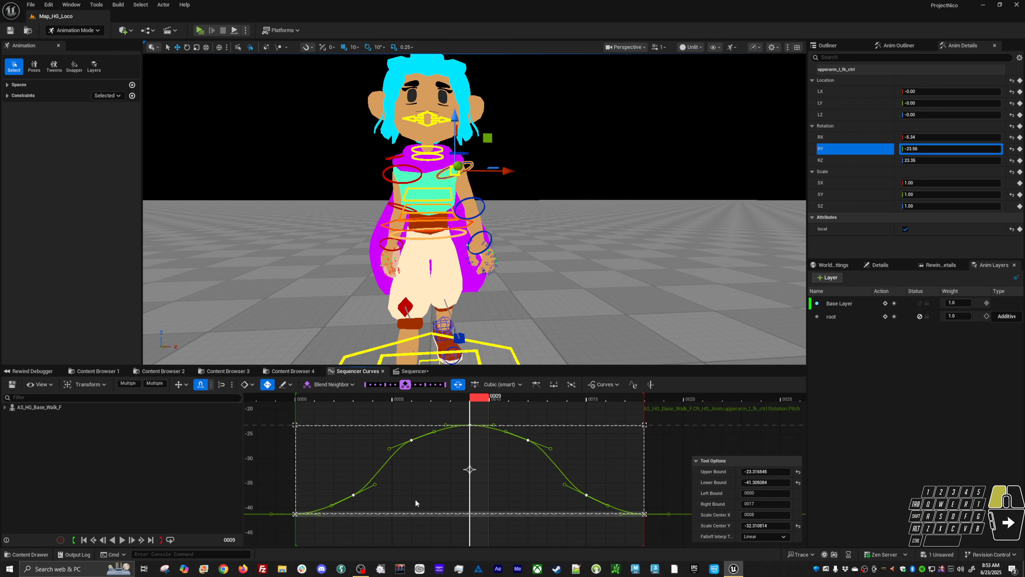
key("ctrl+z")
Step: Scale the left upper arm's RY keys from the curve's peak, raising the lower bound to about -32.28, and play the swing back
left_click_drag(469, 469, 473, 424)
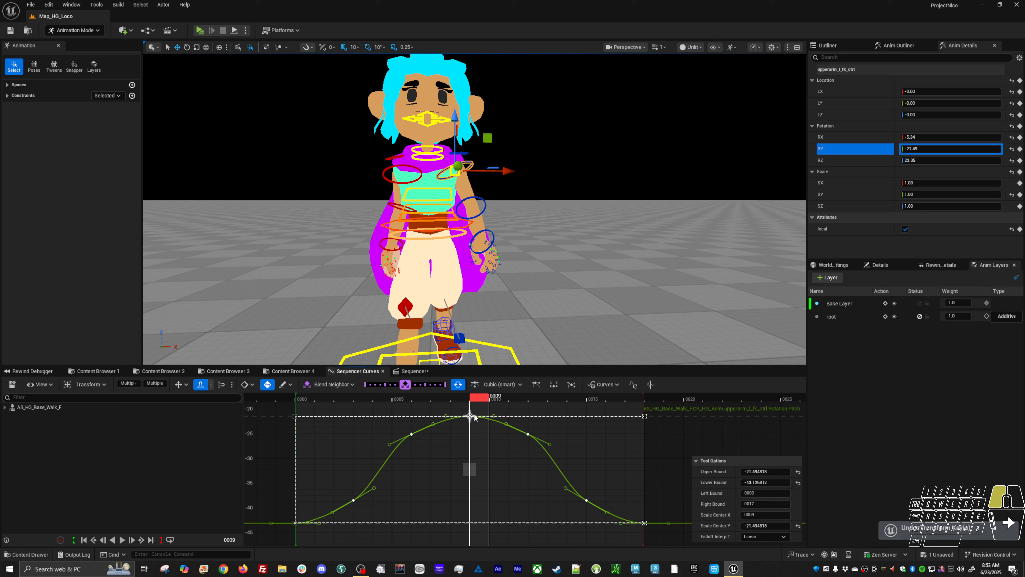
left_click_drag(479, 522, 481, 471)
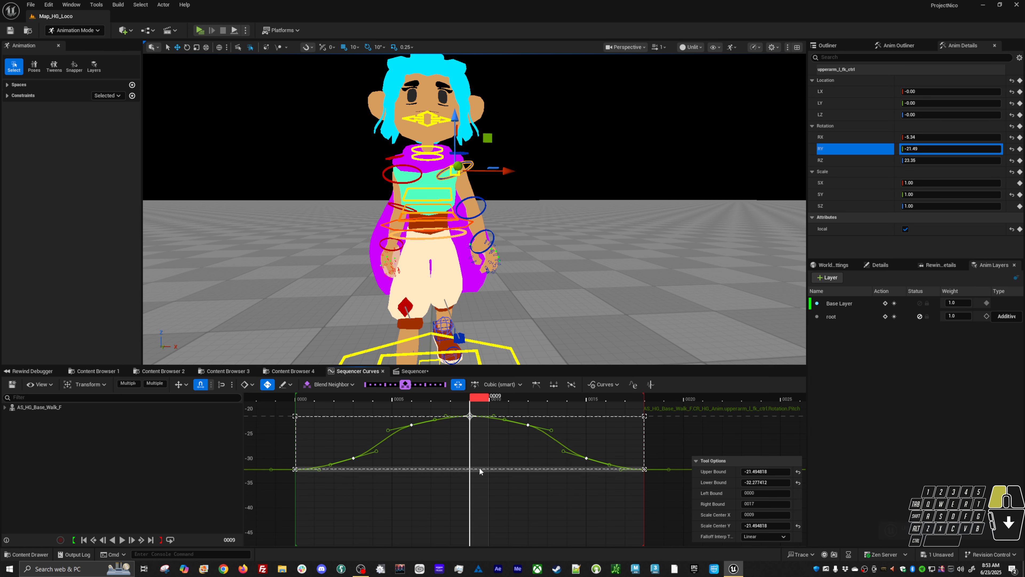
key("space")
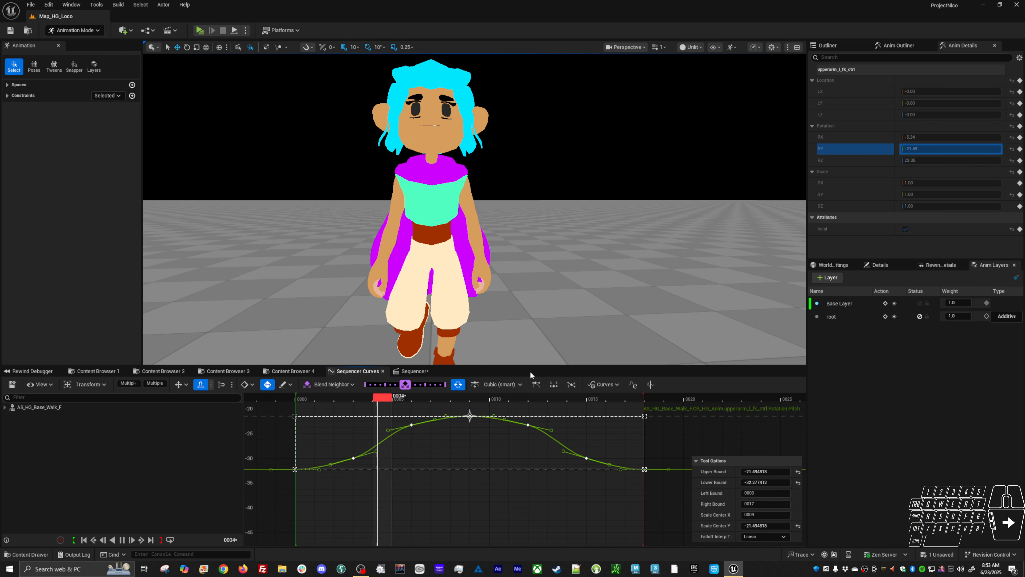
left_click_drag(531, 290, 339, 287, "alt")
key("alt+v")
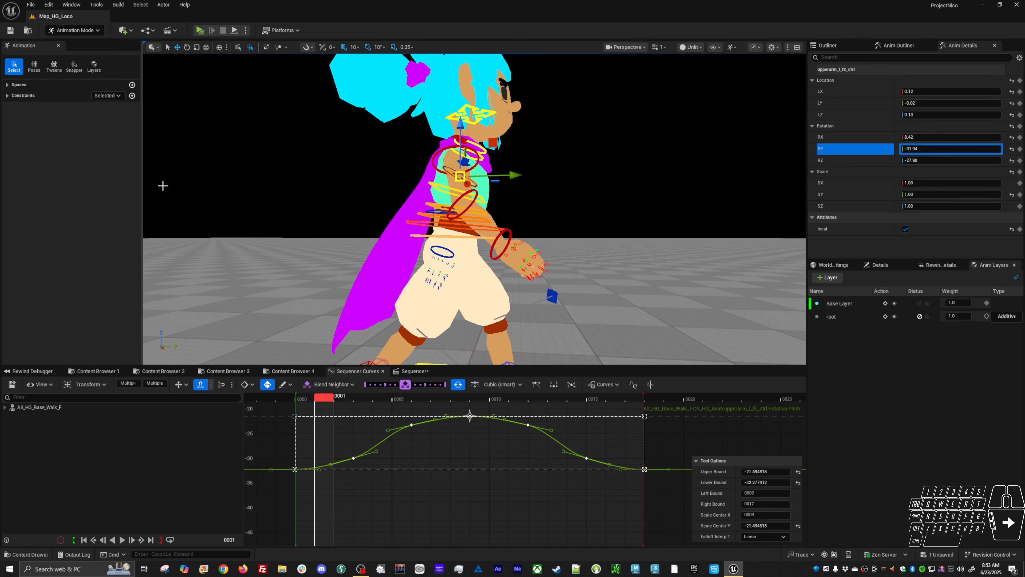
Step: Search the project assets for "skm" and open the Hero_Girl_SKM skeletal mesh
key("ctrl+p")
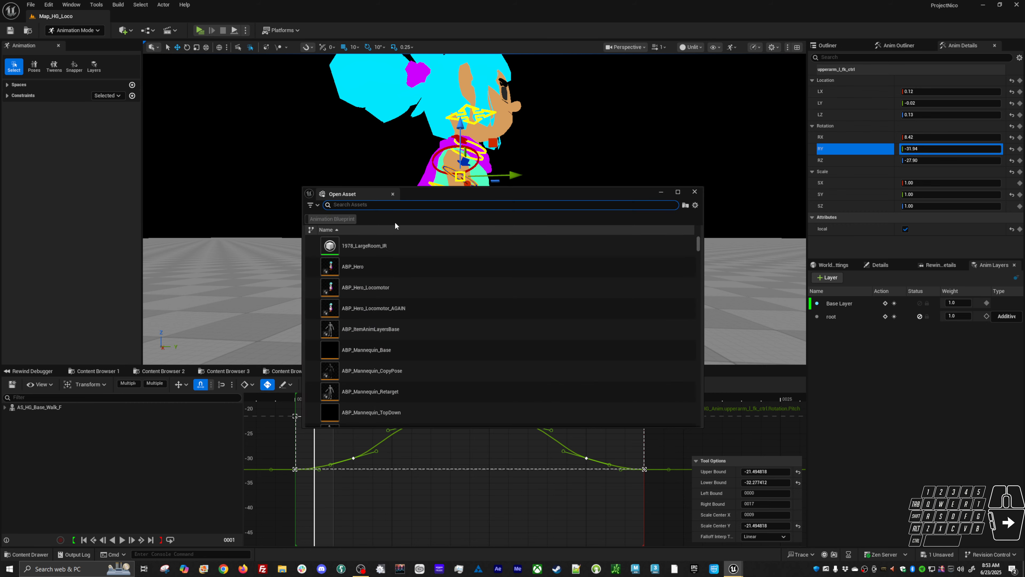
type("skm")
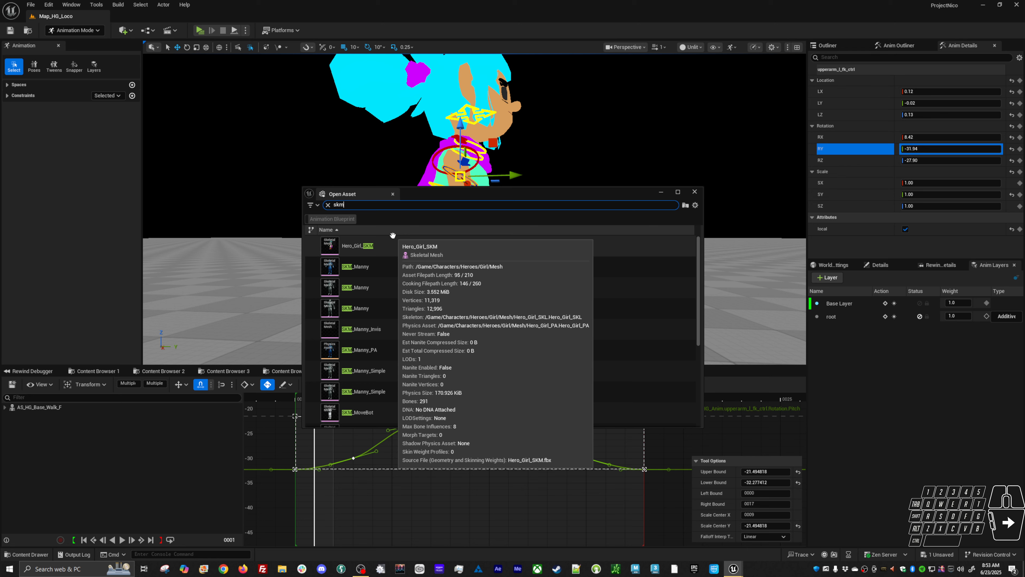
left_click(393, 243)
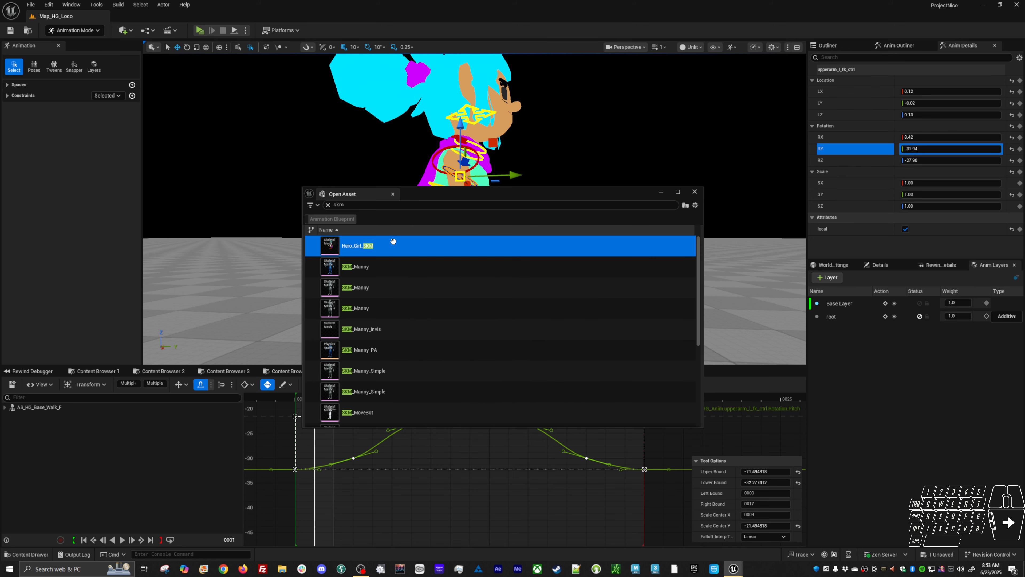
double_click(393, 241)
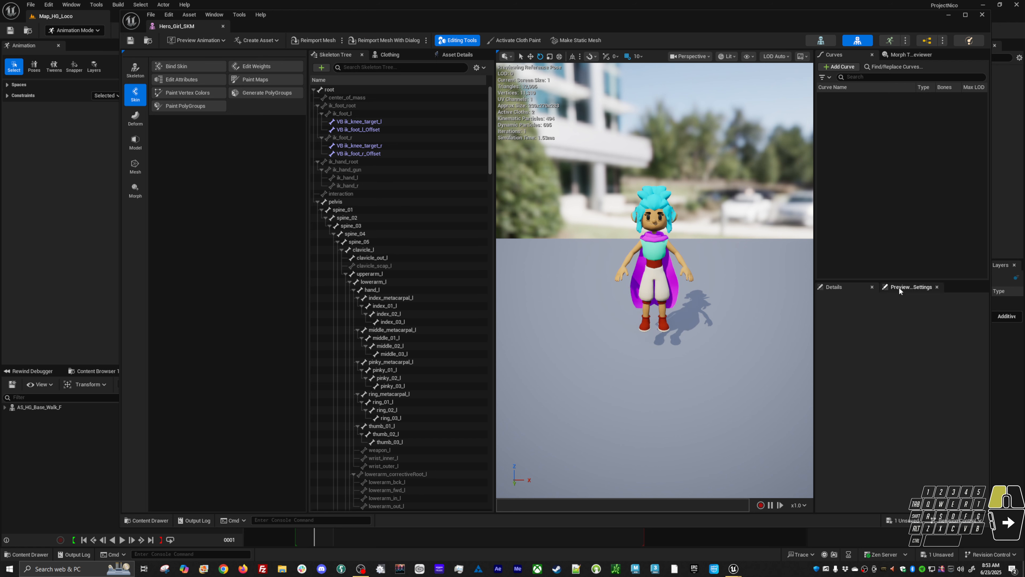
Step: Check the mesh's preview settings and dock its Asset Details beside them
left_click(847, 286)
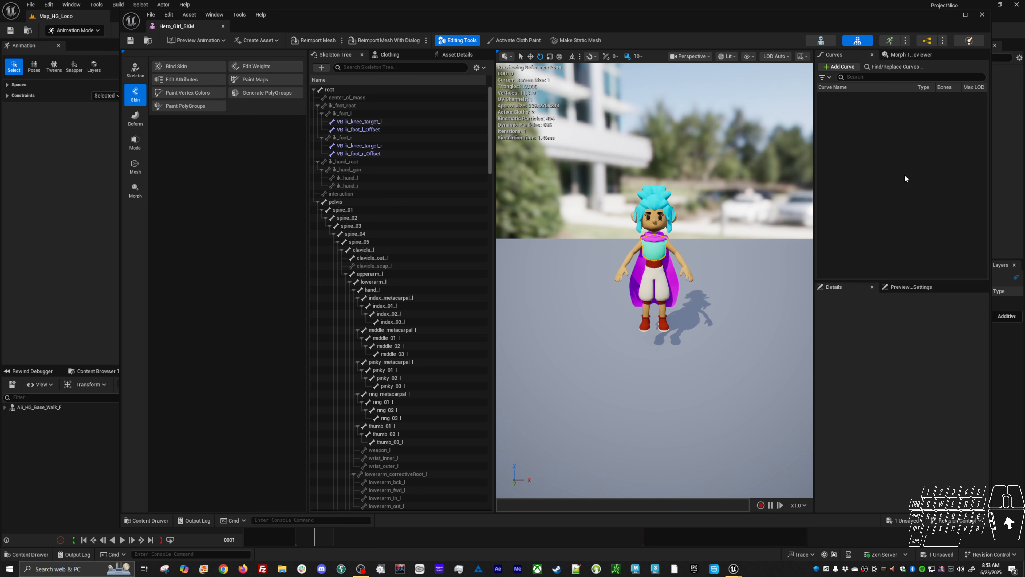
left_click(849, 54)
left_click(903, 285)
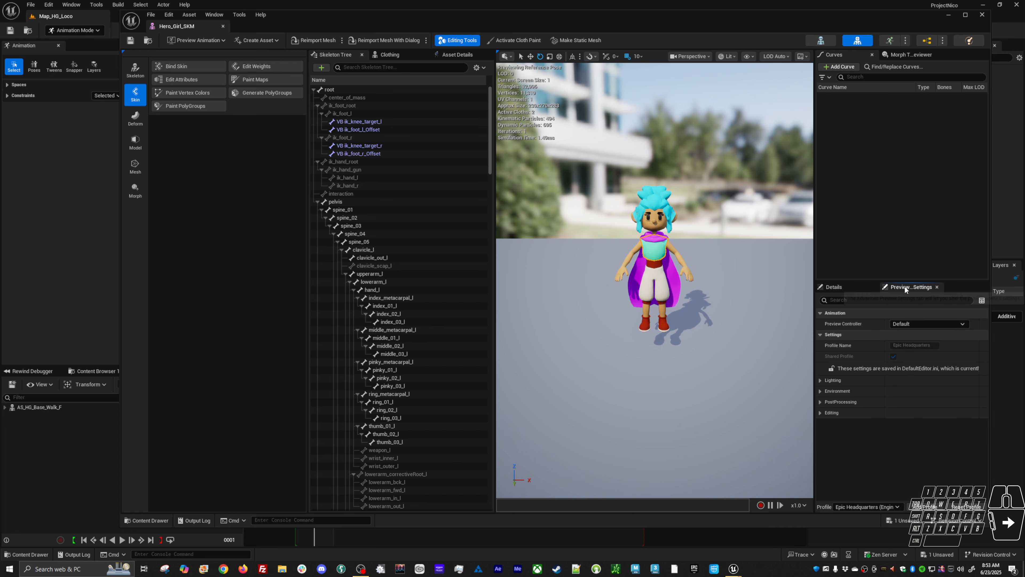
left_click(821, 333)
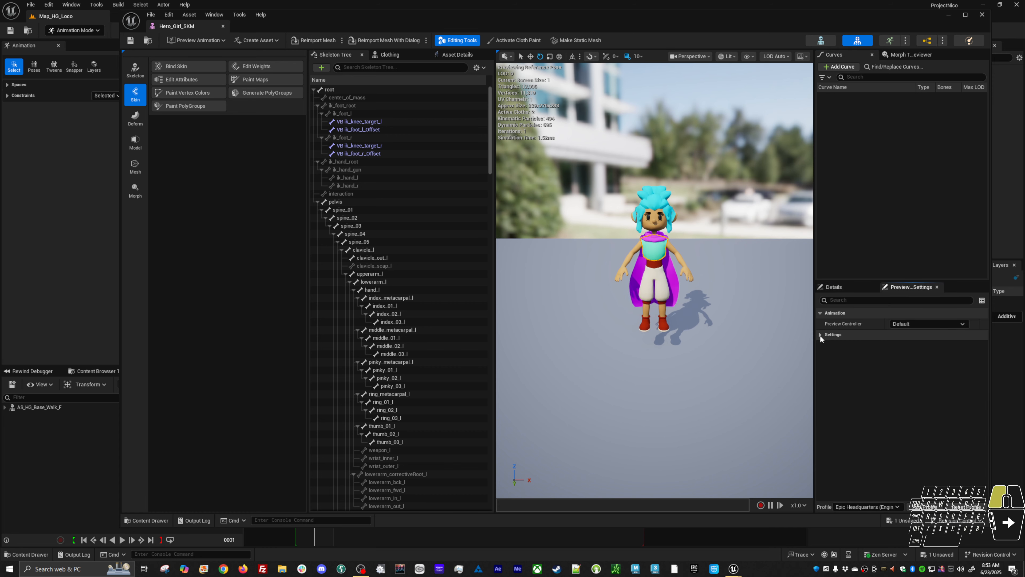
left_click(820, 334)
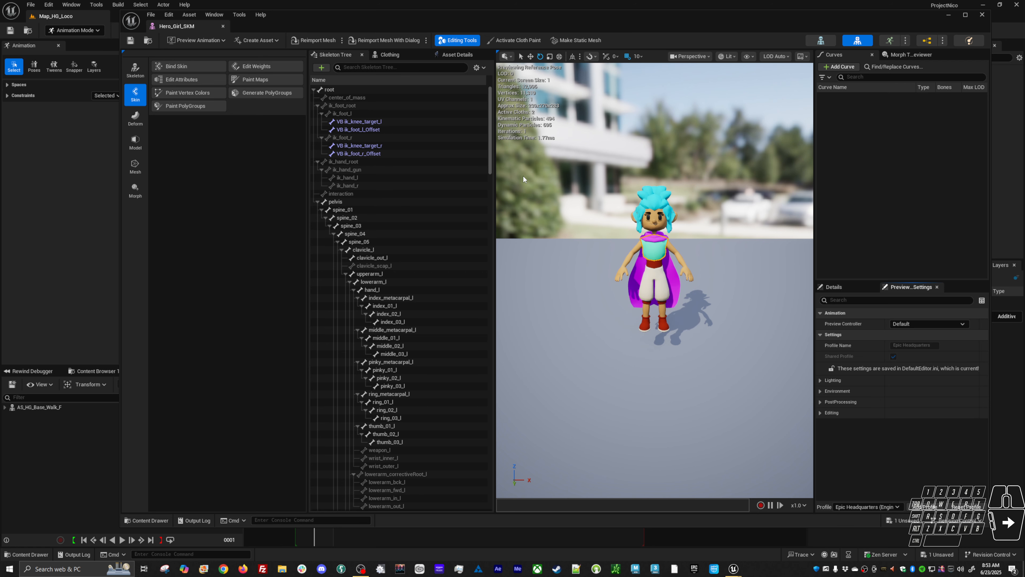
left_click(464, 55)
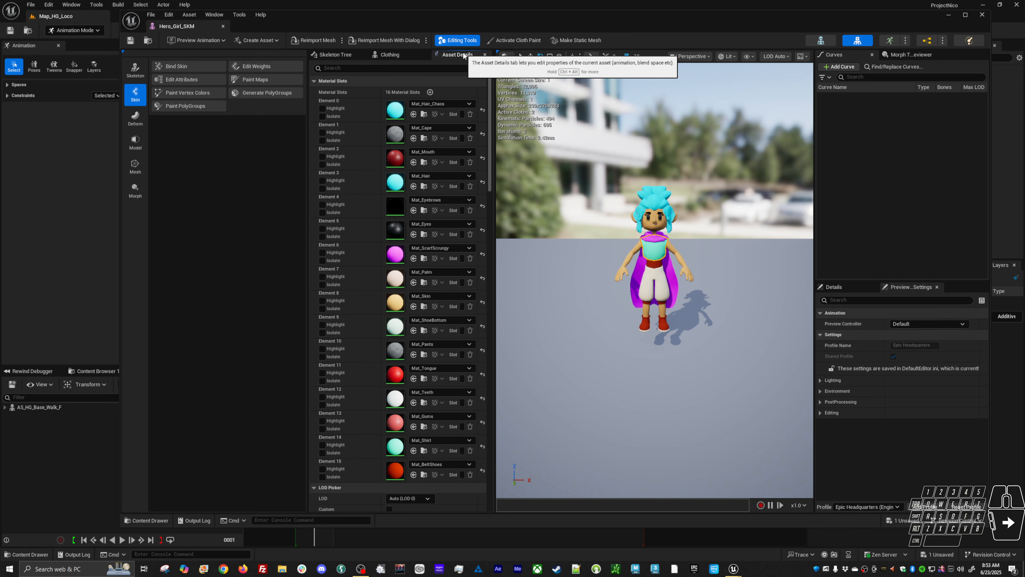
left_click_drag(464, 55, 822, 229)
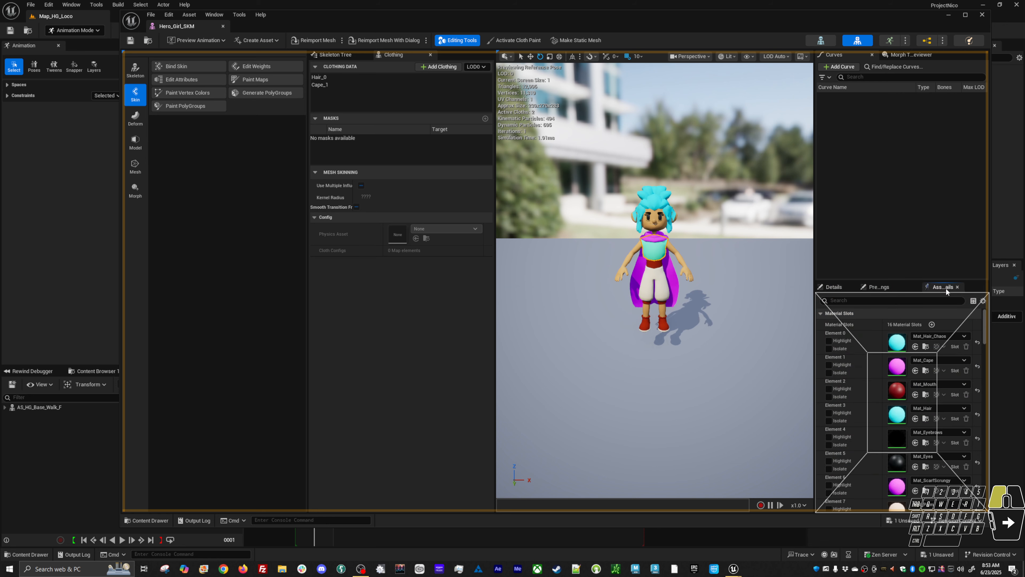
Step: Examine the mesh's asset details, covering material slots, LOD, clothing, animation, import, rendering and physics settings
scroll(842, 433, "down", 10)
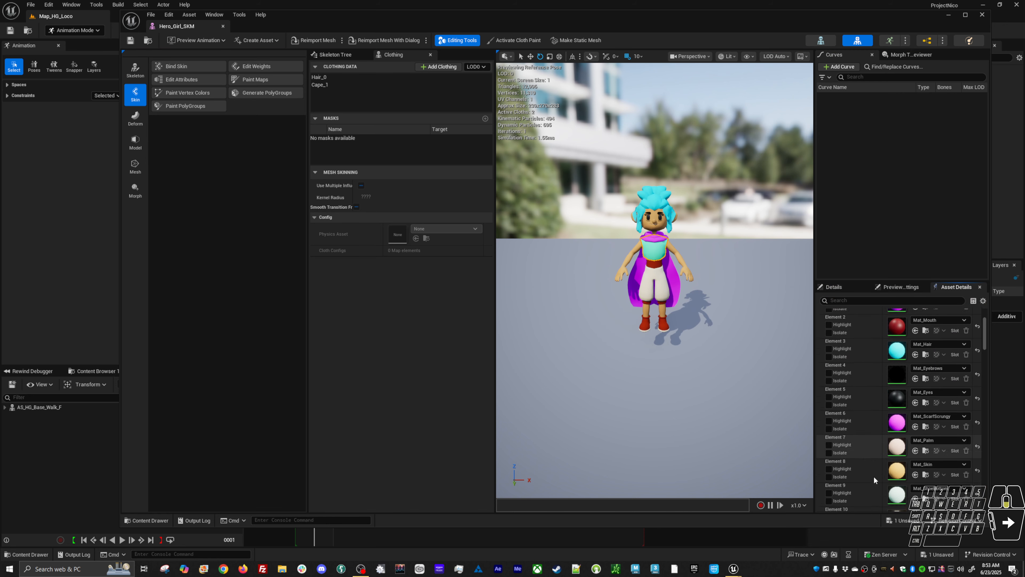
scroll(841, 463, "up", 3)
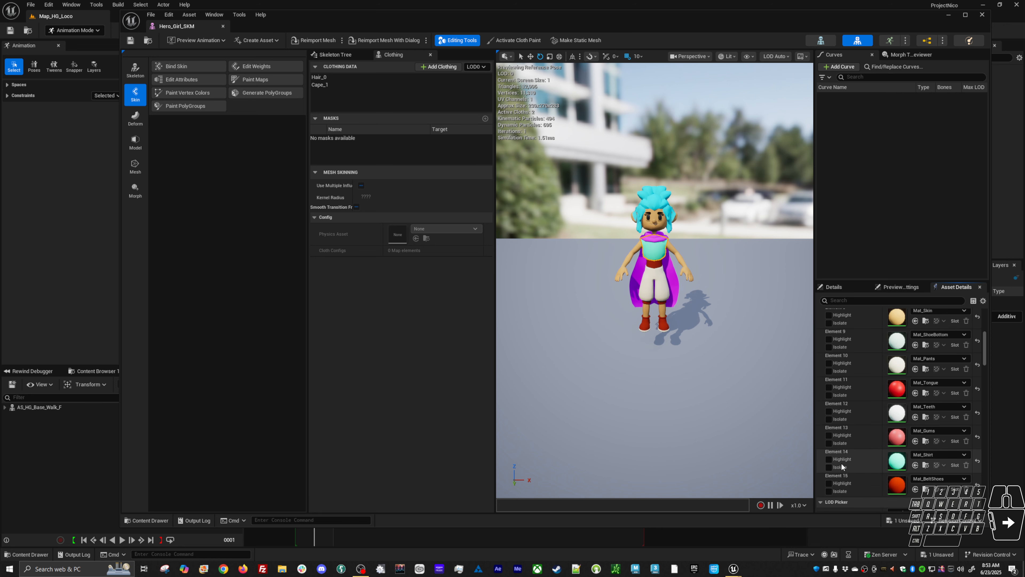
scroll(847, 459, "down", 5)
scroll(858, 460, "down", 10)
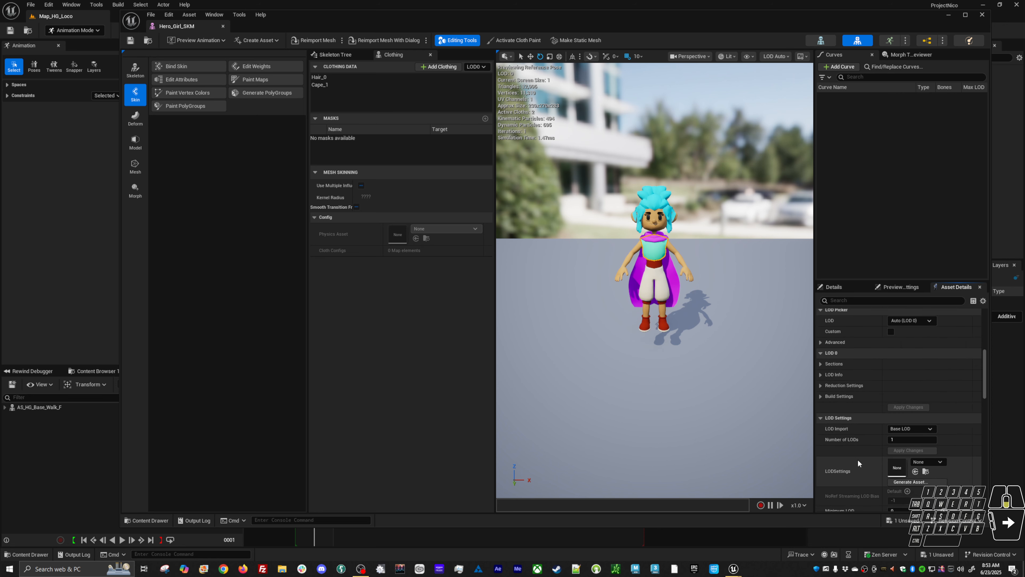
scroll(858, 459, "down", 3)
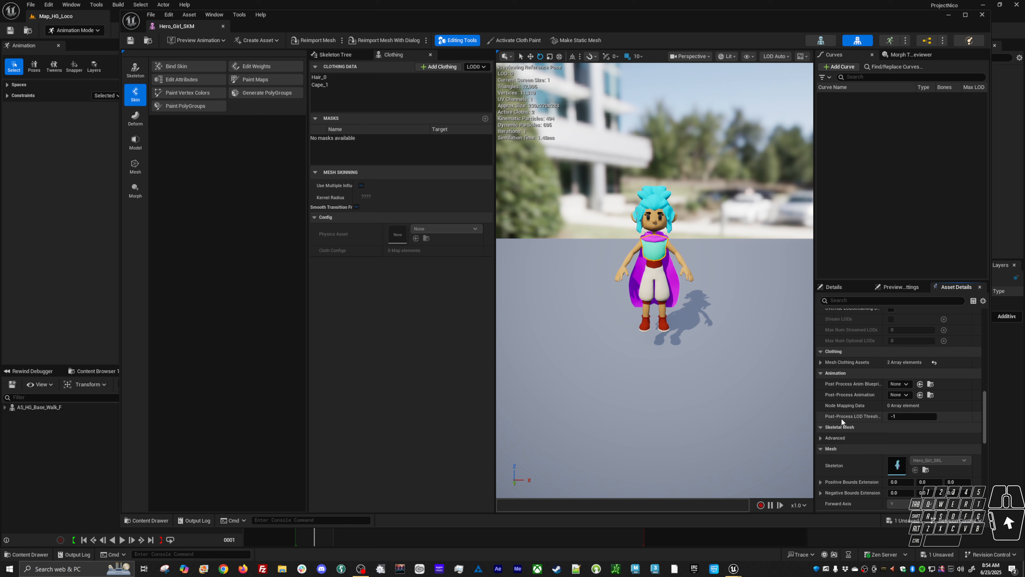
left_click_drag(987, 425, 985, 456)
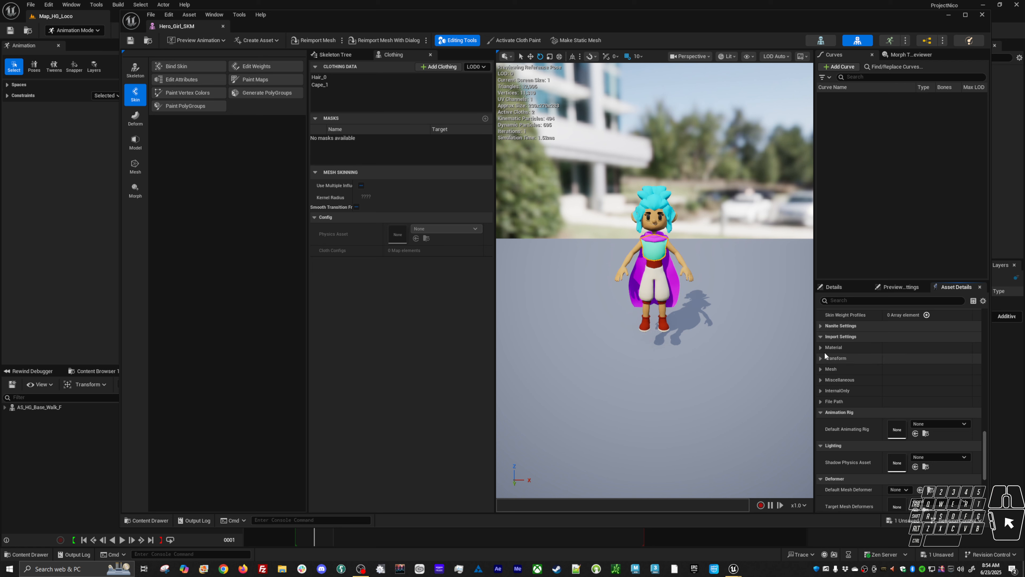
scroll(860, 446, "down", 8)
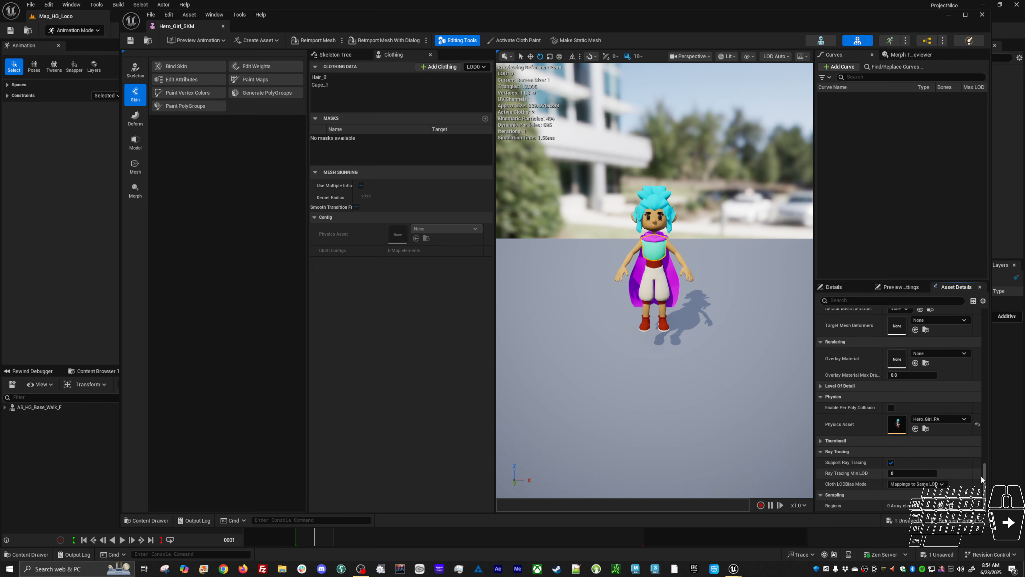
left_click_drag(981, 476, 985, 335)
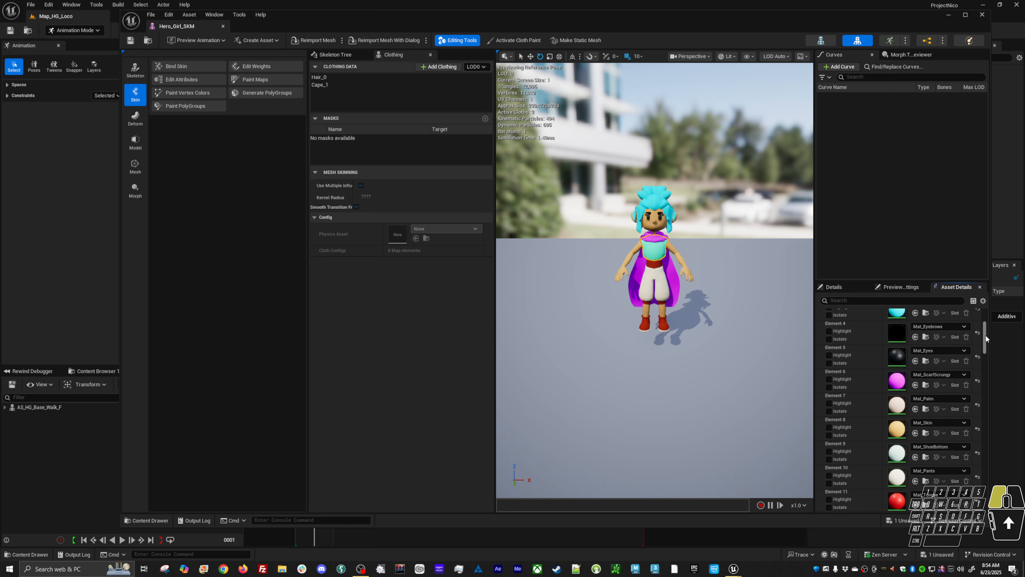
Step: Highlight the Mat_ScarfScrungy and Mat_Cape material slots in turn and view the character from an angle
left_click(828, 383)
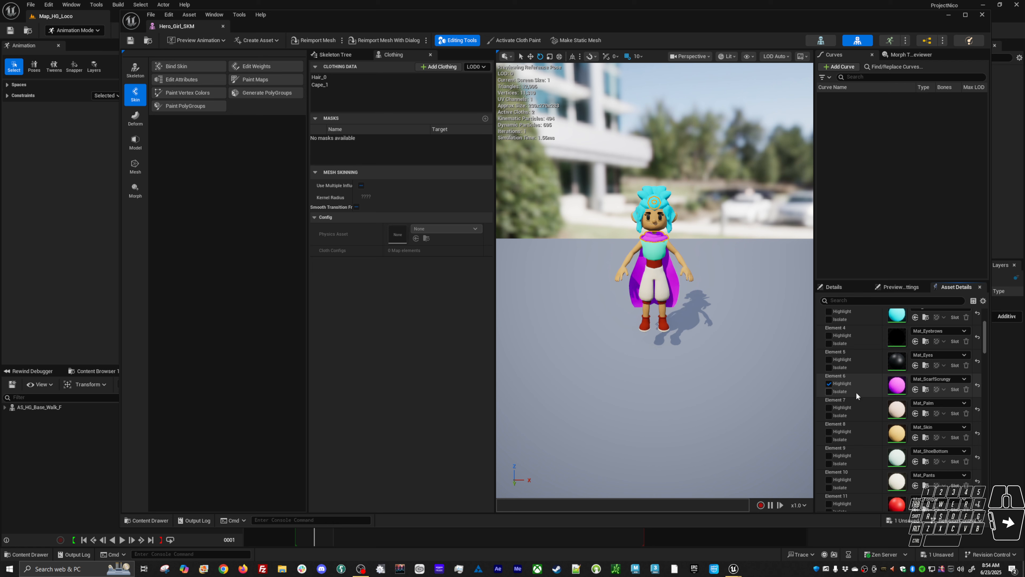
scroll(856, 392, "up", 3)
left_click(829, 364)
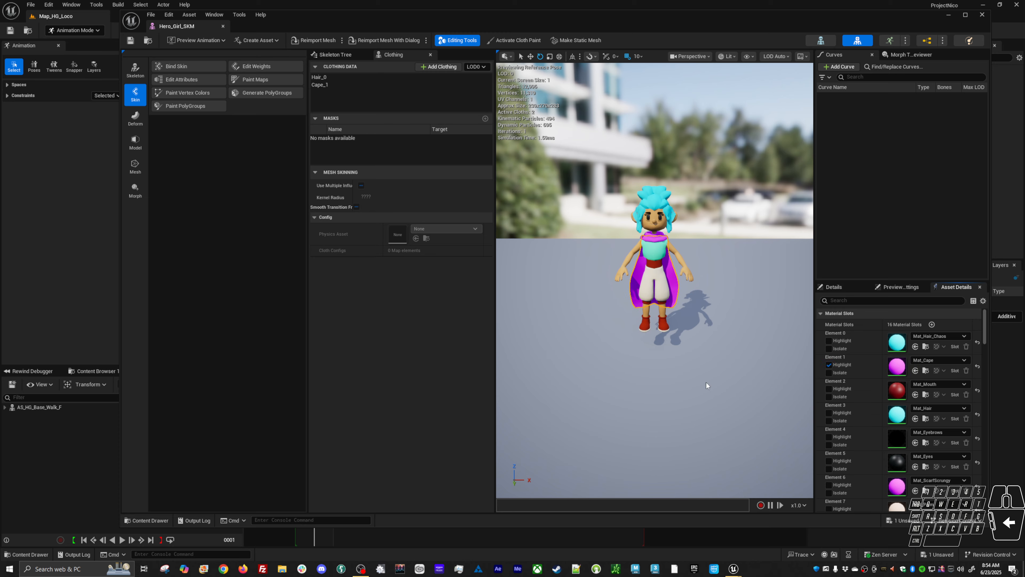
mouse_move(706, 382)
left_mouse_down()
mouse_move(646, 384)
mouse_move(694, 384)
left_mouse_up()
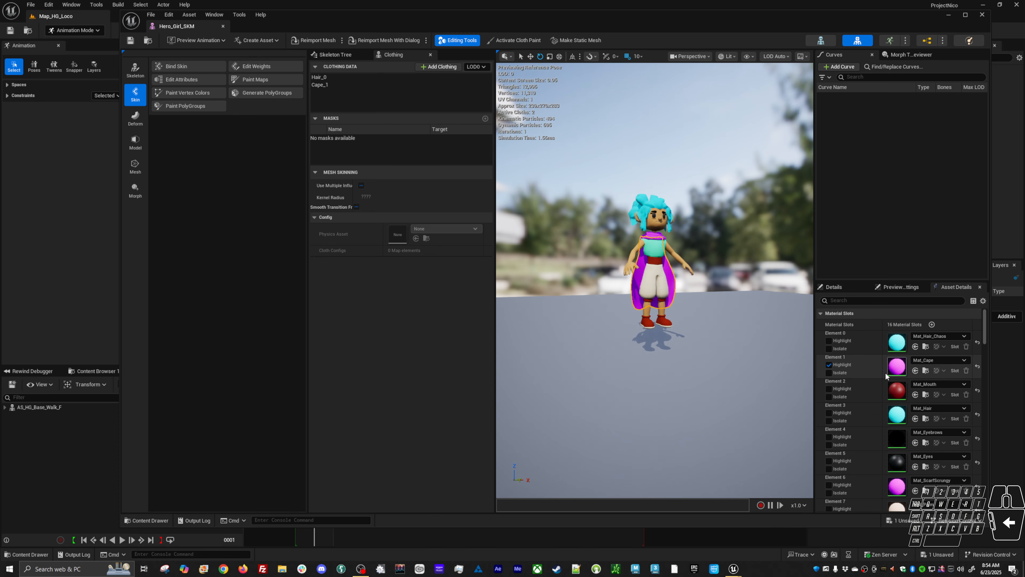
Step: Disable Section 1, the Mat_Cape section, in the mesh's LOD 0 sections
right_click(867, 372)
left_click_drag(985, 340, 988, 320)
left_click(822, 313)
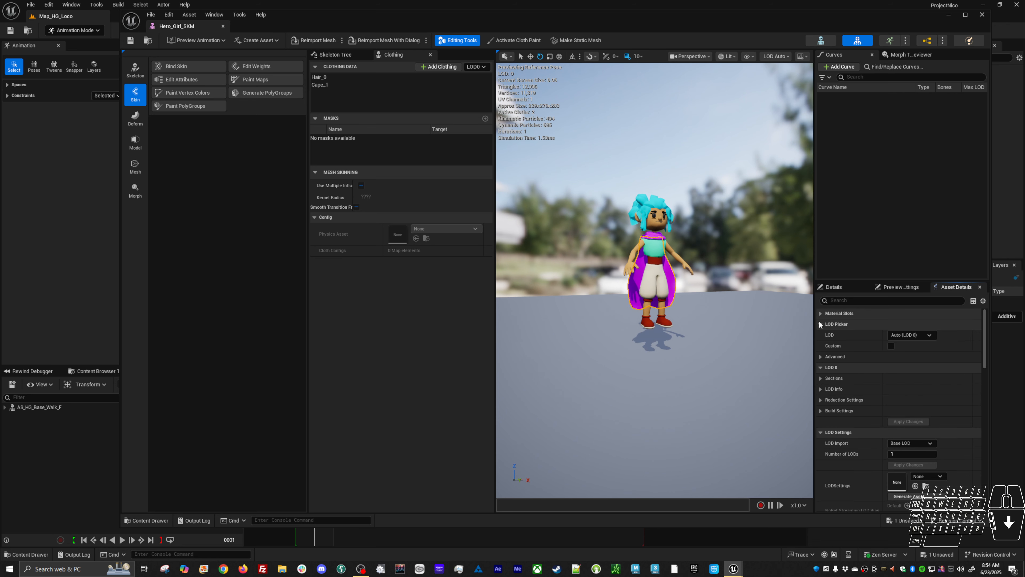
left_click(820, 378)
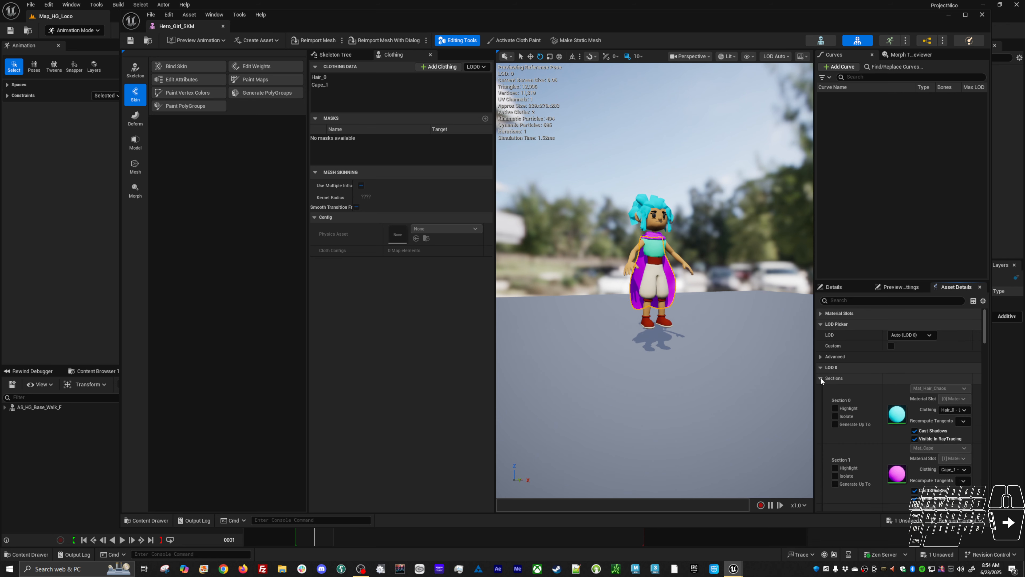
scroll(846, 502, "down", 1)
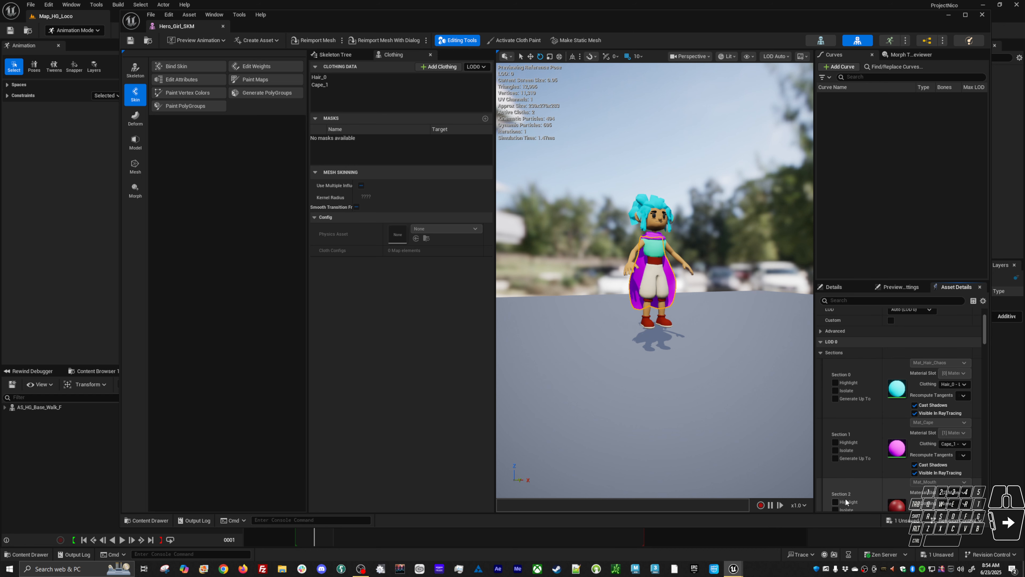
right_click(856, 467)
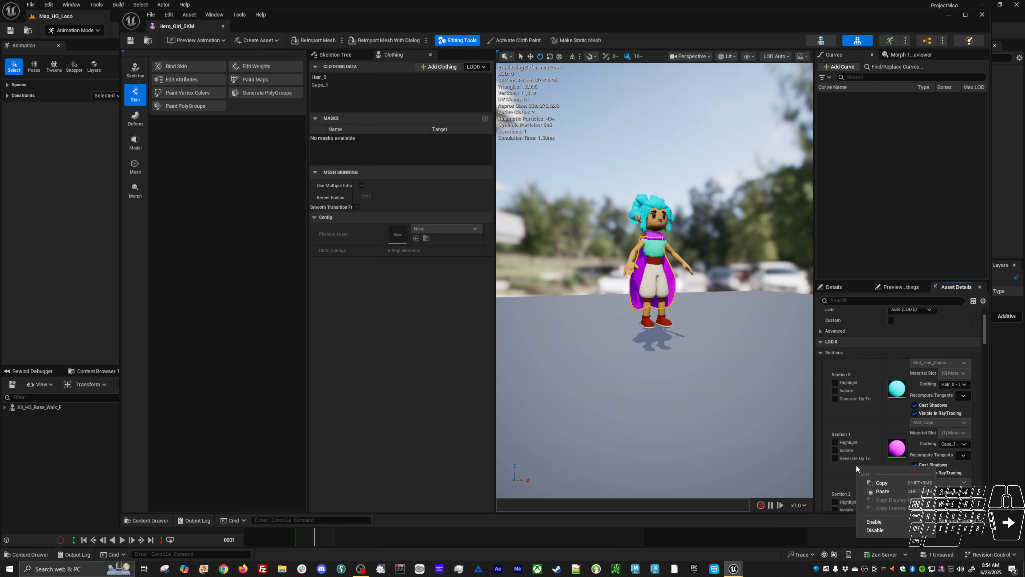
left_click(876, 530)
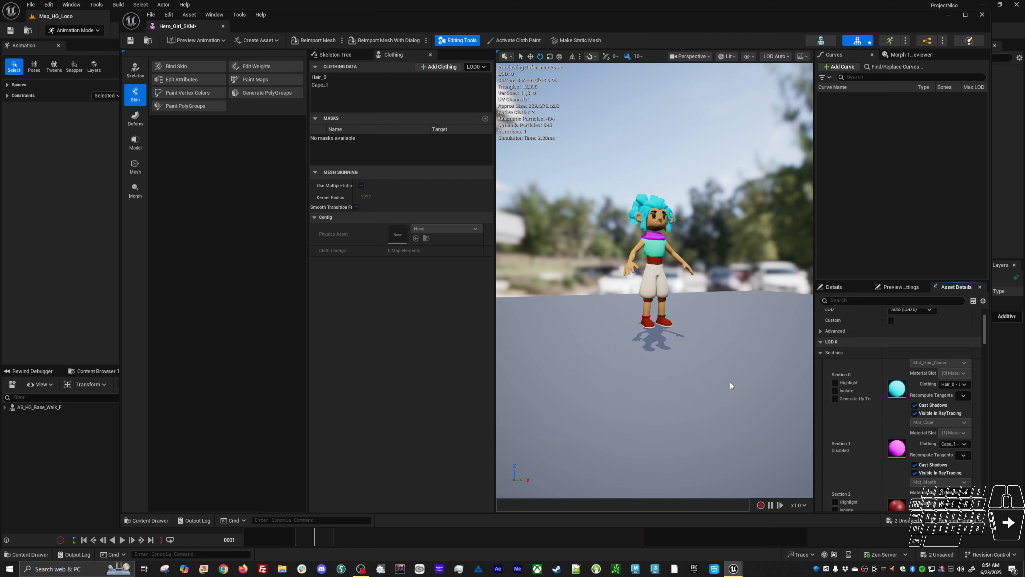
Step: Return to the level's walk sequence, play the cycle from behind and select the body control
left_click(949, 17)
left_click_drag(549, 229, 459, 266, "alt")
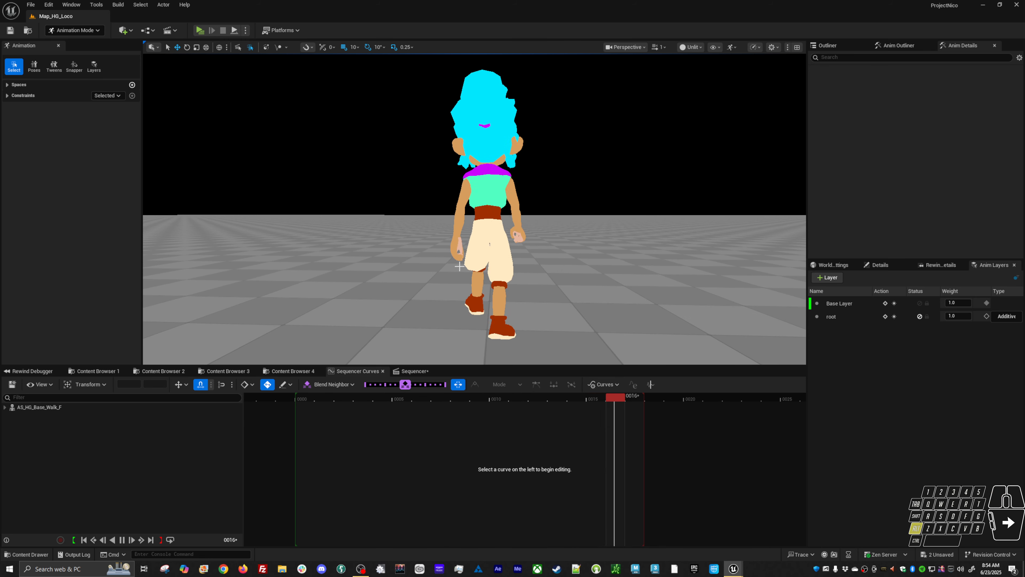
key("space")
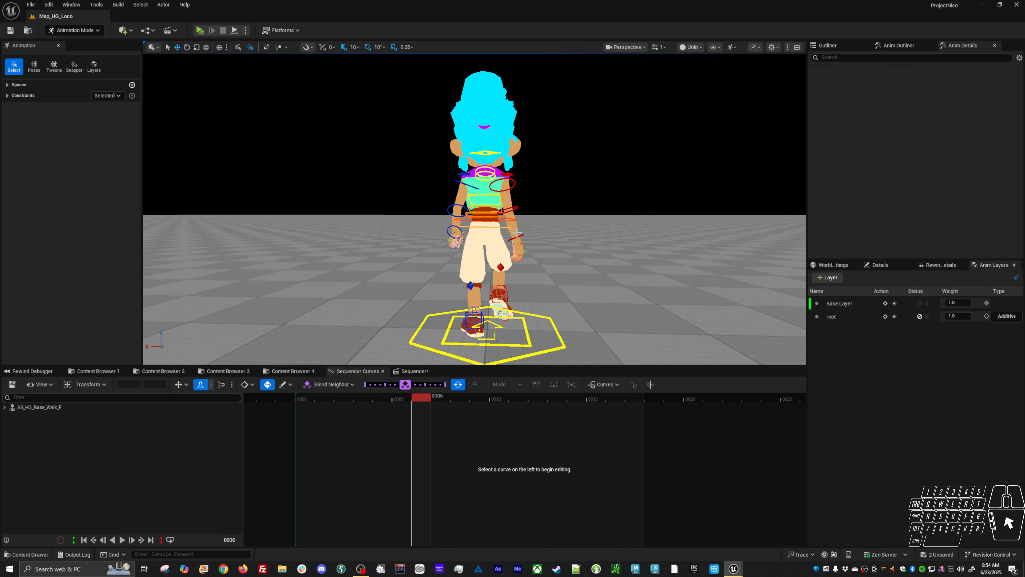
left_click(513, 220)
key("space")
key("space")
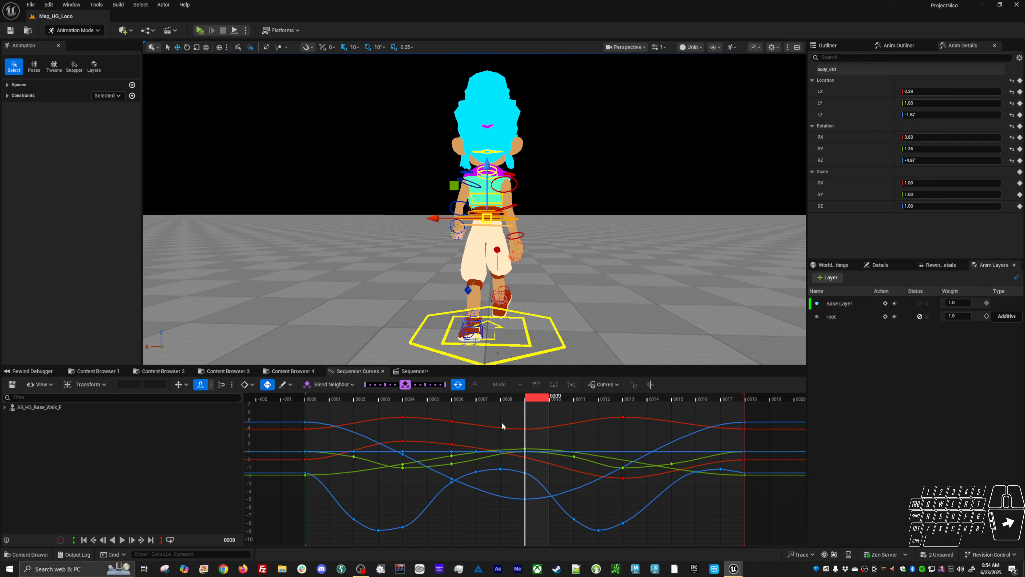
Step: Try rotating the body control about its Y axis at frame 18, and undo the rotation
left_click_drag(519, 400, 750, 399)
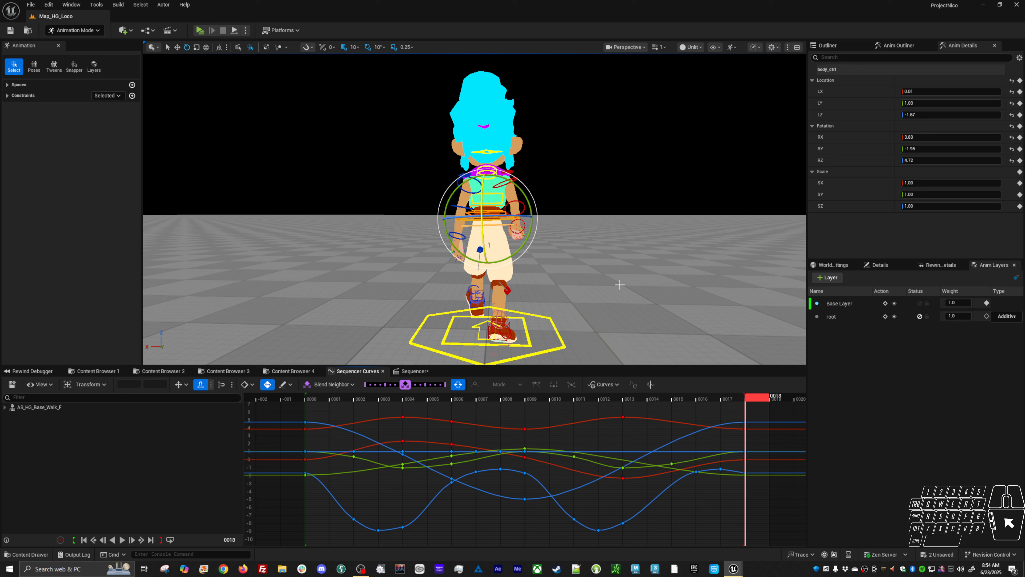
left_click_drag(524, 187, 527, 199)
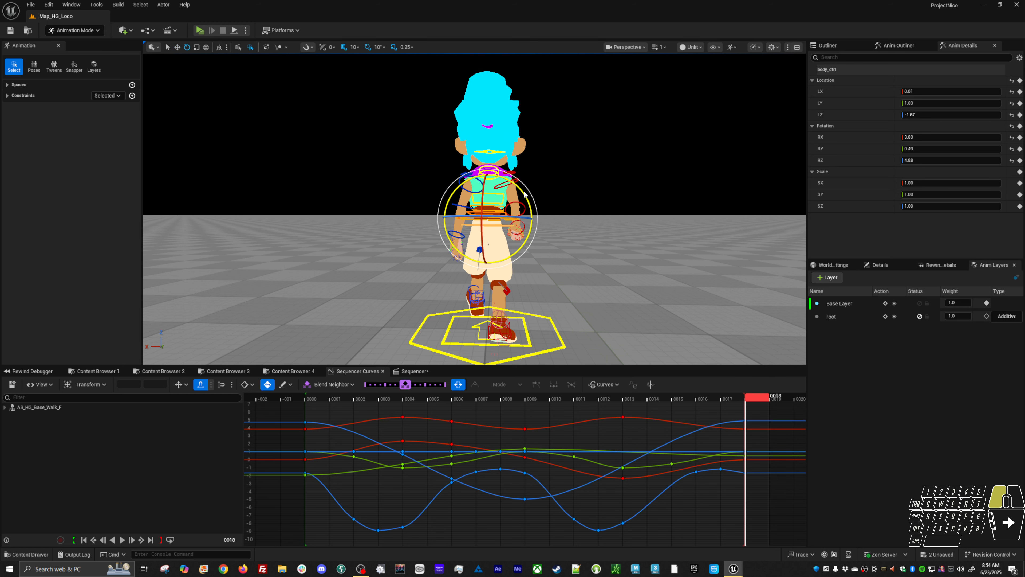
key("ctrl+z")
Step: Invert the body control's Y rotation curve by multiplying all its keys by -1, and play the result
left_click(867, 149)
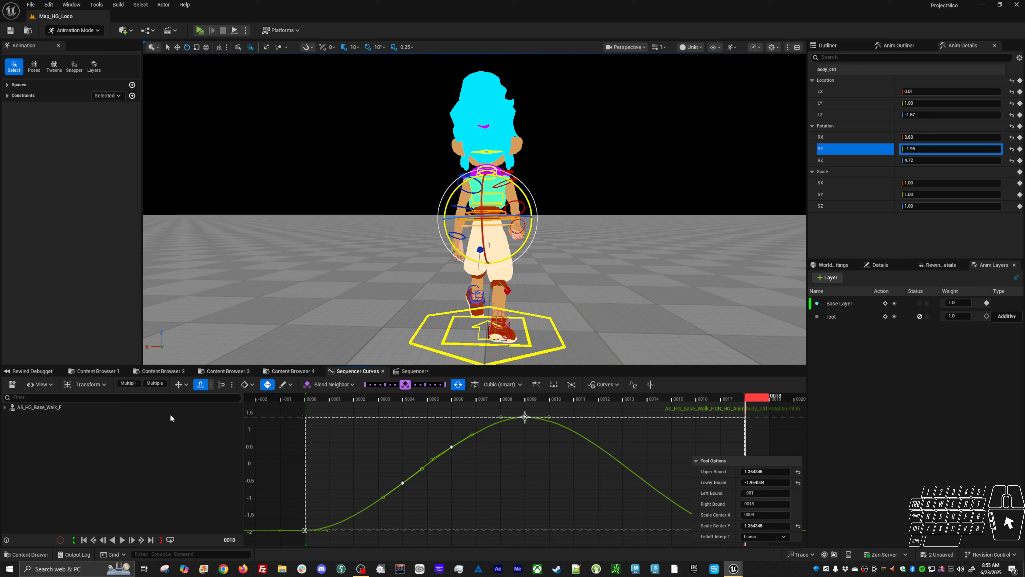
type("+")
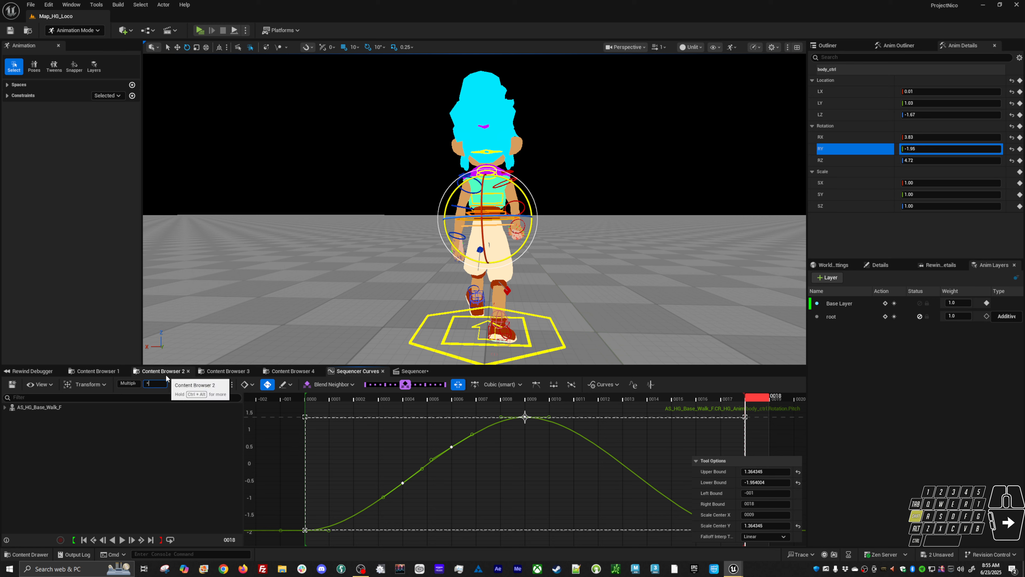
type("-1")
key("Return")
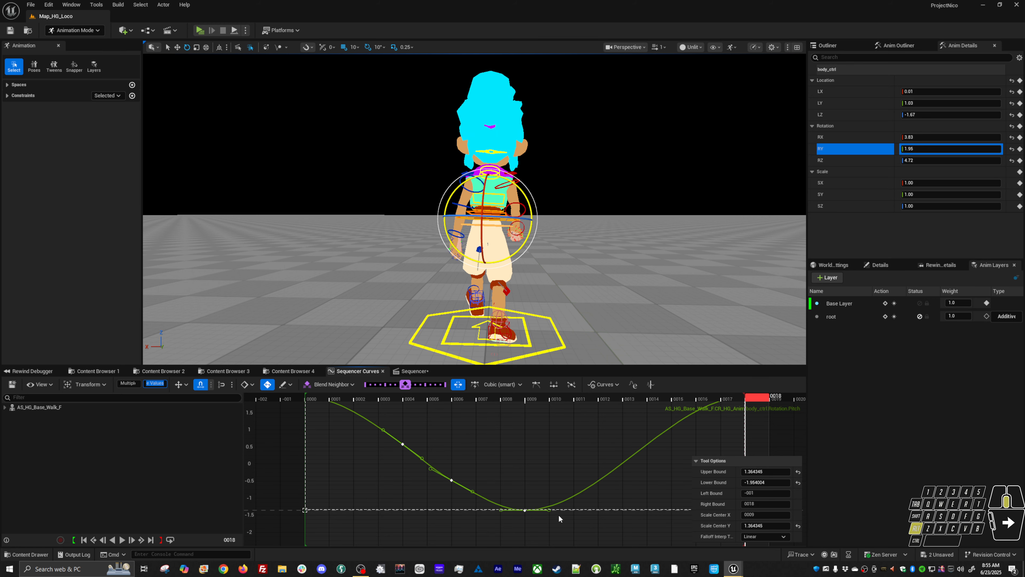
key("space")
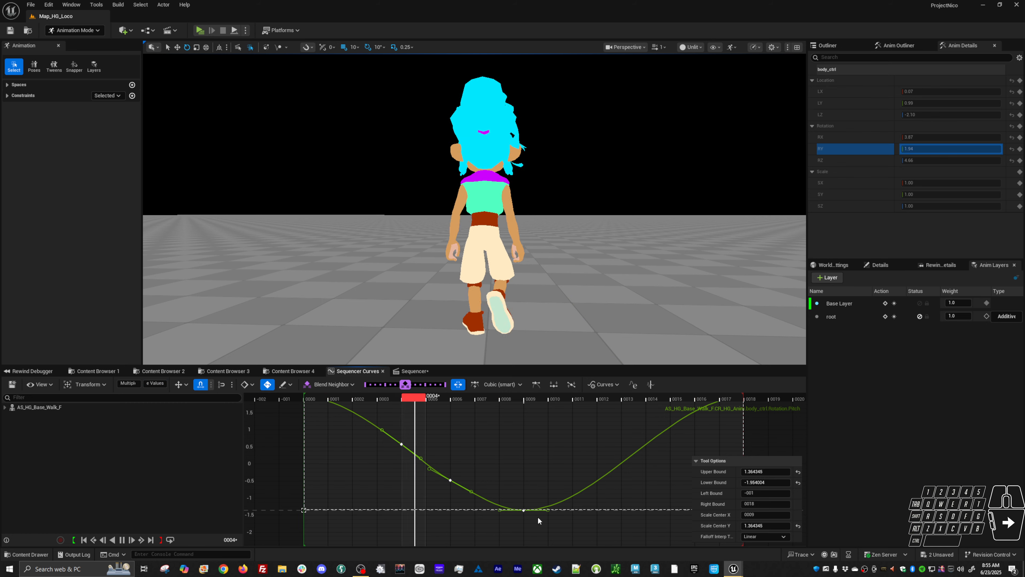
key("space")
Step: Shift all the body's Y rotation keys vertically to roughly centre the curve on zero, from about 1.63 to -1.69
mouse_move(646, 477)
middle_mouse_down("shift")
mouse_move(644, 501)
mouse_move(645, 493)
middle_mouse_up("shift")
key("space")
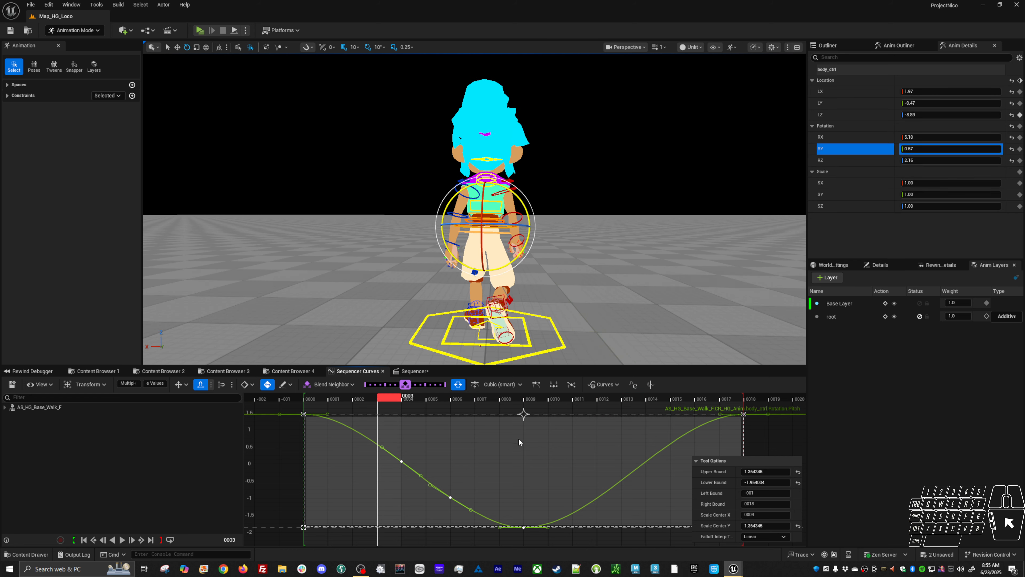
left_click(536, 396)
left_click(274, 434)
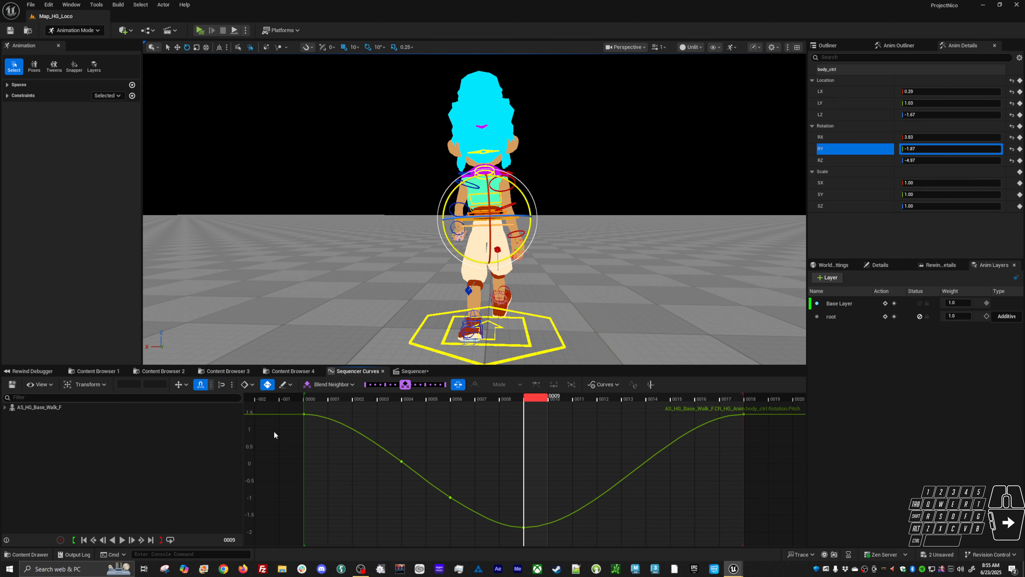
left_click(432, 484)
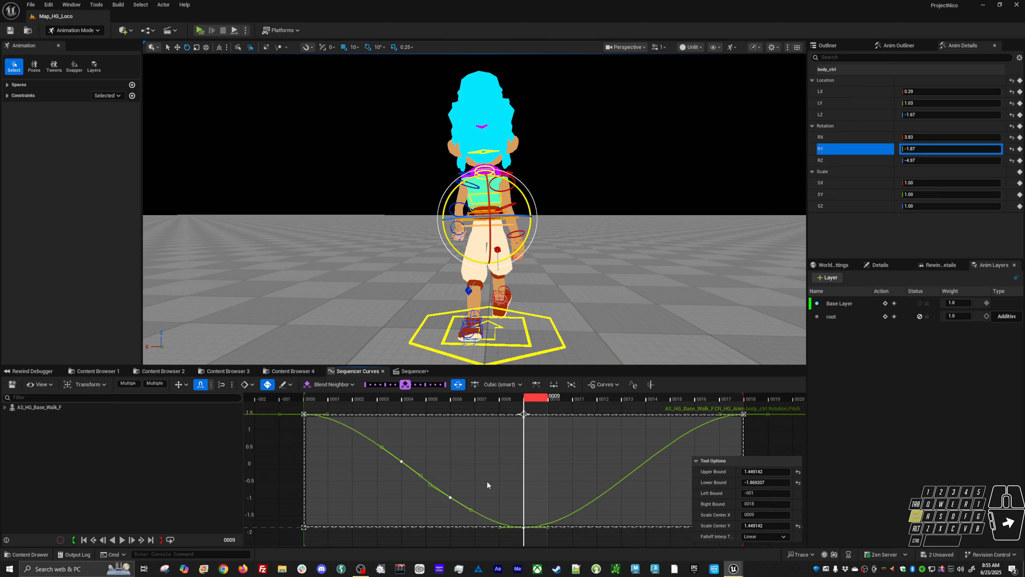
left_click_drag(488, 475, 486, 469, "shift")
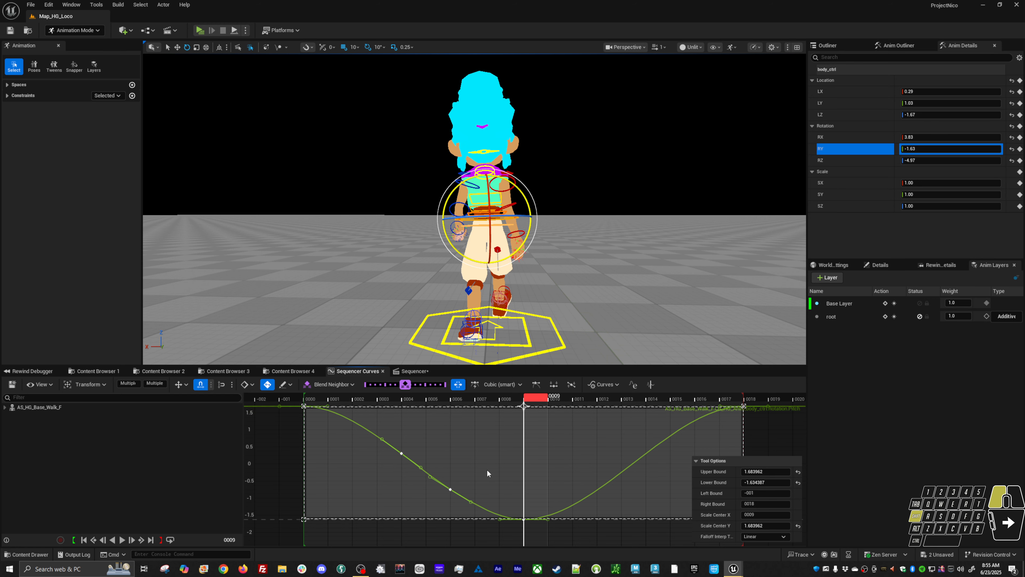
left_click_drag(485, 468, 484, 471, "shift")
Step: Play the walk cycle and review the body sway from the front and the side
key("space")
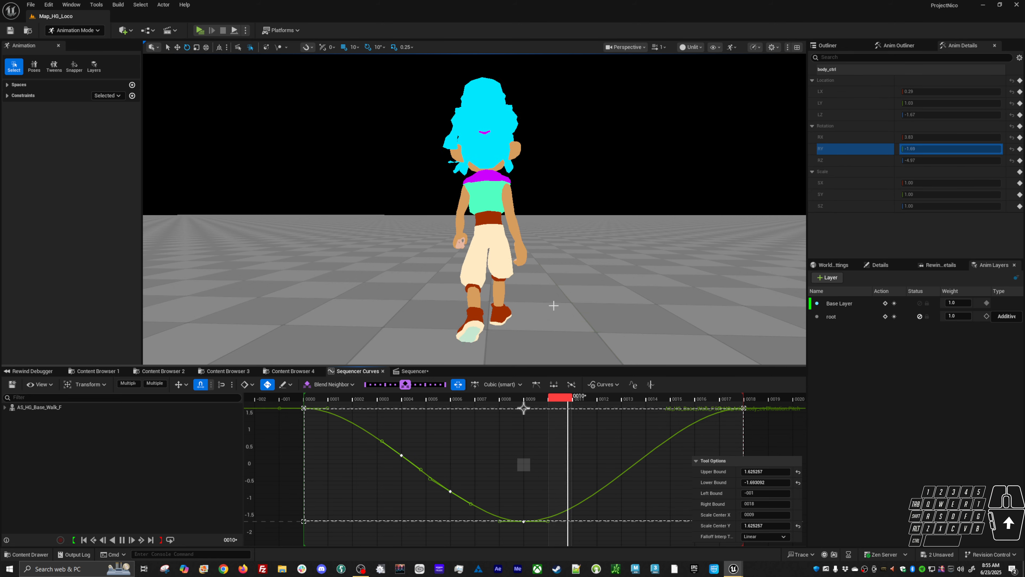
left_click_drag(553, 305, 777, 298, "alt")
mouse_move(497, 194)
right_mouse_down("alt")
mouse_move(525, 194)
mouse_move(502, 194)
right_mouse_up("alt")
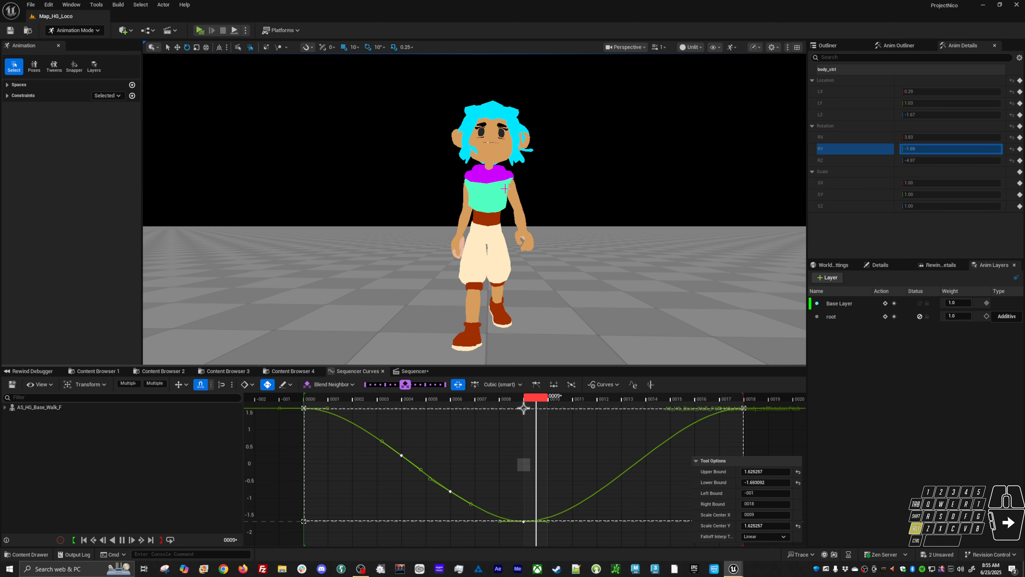
left_click_drag(497, 194, 524, 211, "alt")
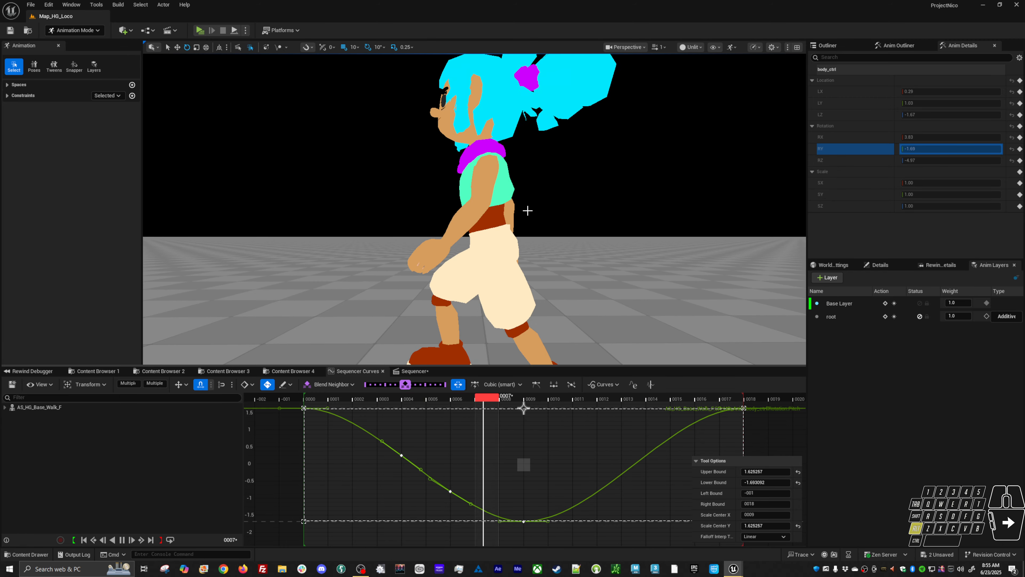
key("space")
Step: Select the three torso controls above the hips, go to frame 9 and isolate their Y rotation curves
left_click(535, 199)
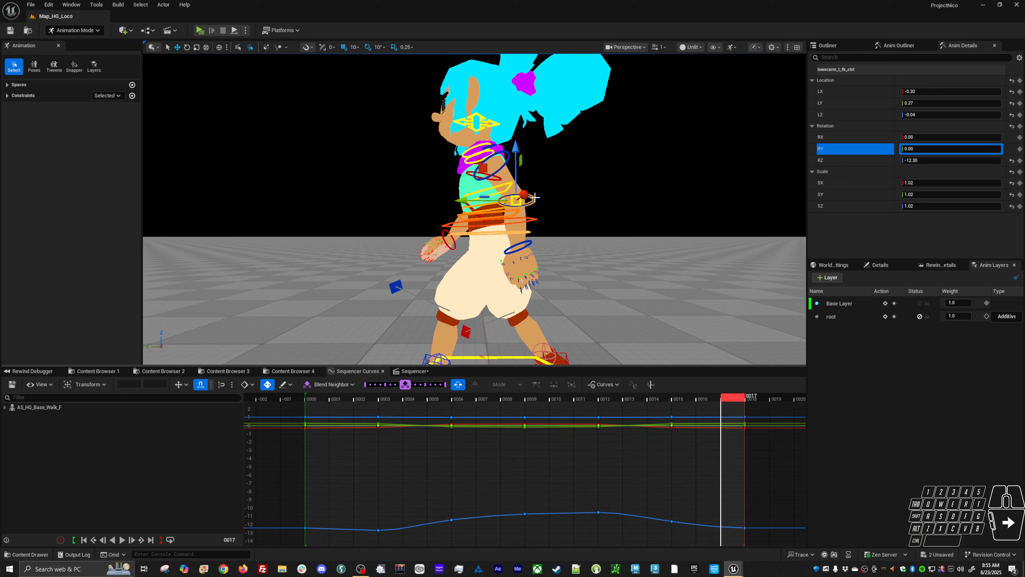
left_click(488, 190)
left_click(466, 217, "shift")
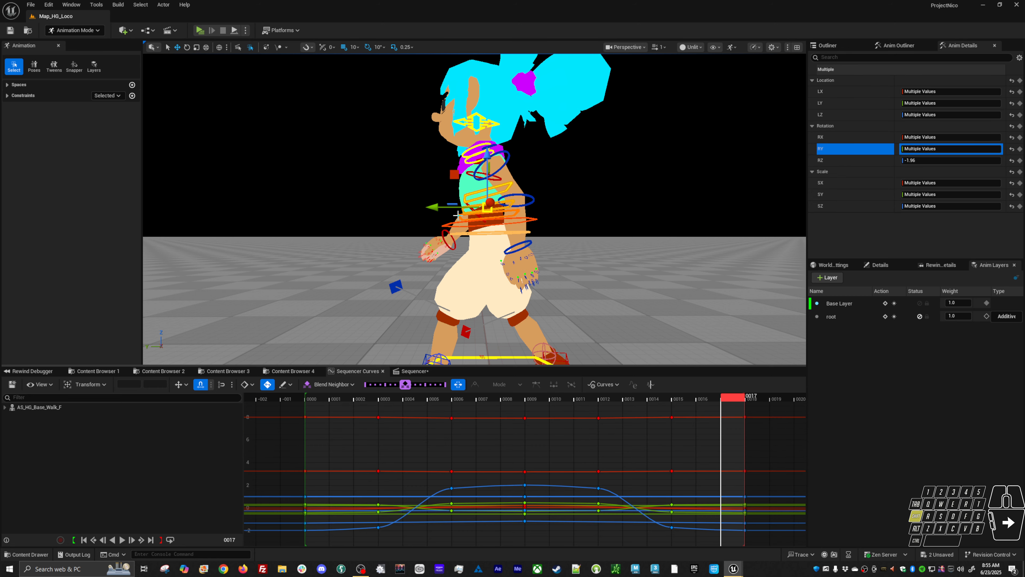
left_click(456, 222, "shift")
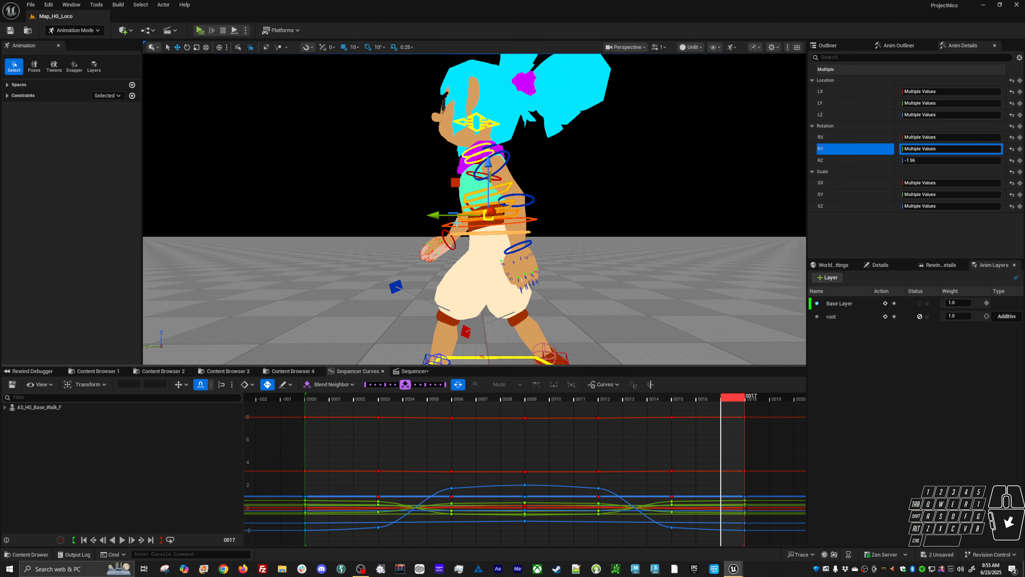
left_click(528, 399)
left_click_drag(520, 278, 666, 283, "alt")
left_click_drag(478, 272, 491, 290, "alt")
left_click(844, 154)
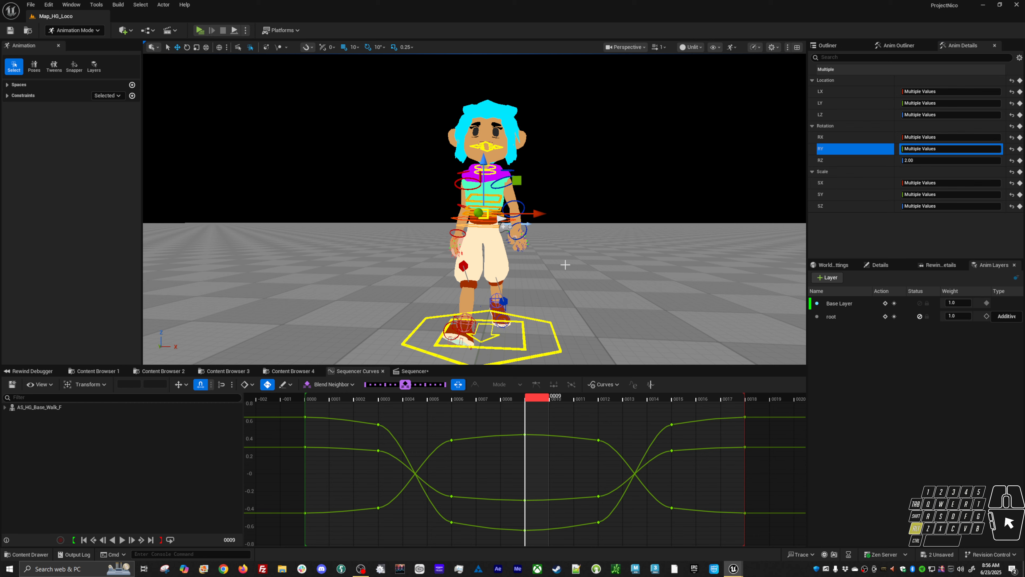
Step: Try rotating the torso controls about Y at frame 9, and undo the rotation
left_click_drag(565, 264, 531, 264, "alt")
key("e")
left_click_drag(523, 196, 525, 197)
left_click_drag(524, 260, 519, 282, "alt")
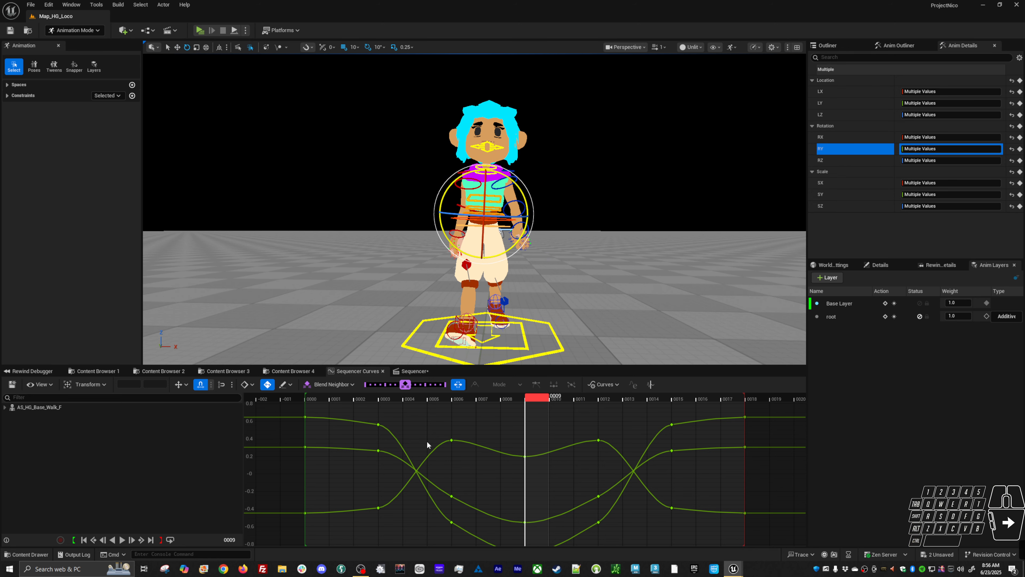
key("ctrl+z")
Step: Delete the torso controls' in-between Y rotation keys around frames 3 to 6 and 12 to 15
left_click_drag(362, 412, 496, 529)
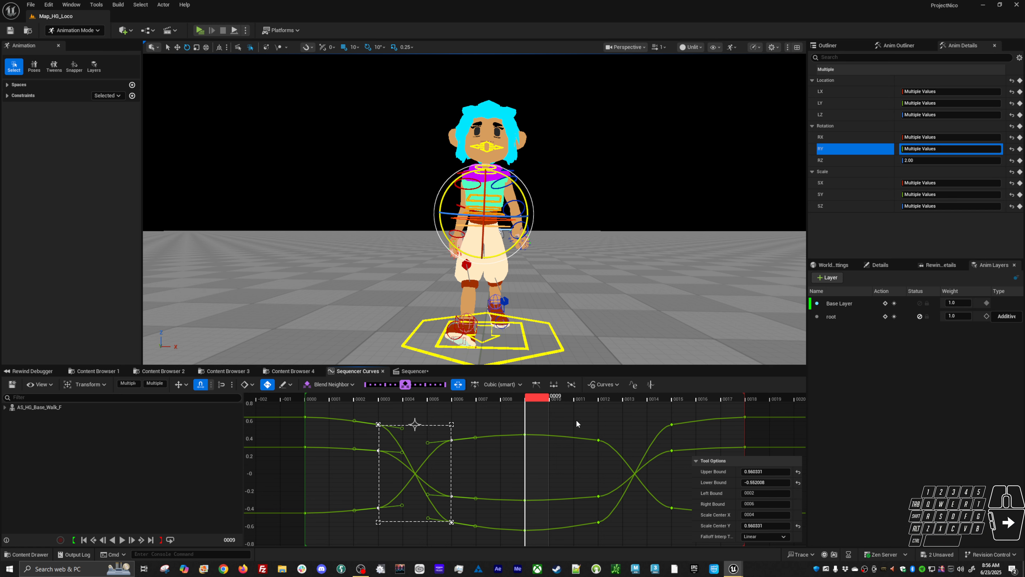
key("Delete")
left_click_drag(572, 413, 680, 525)
key("Delete")
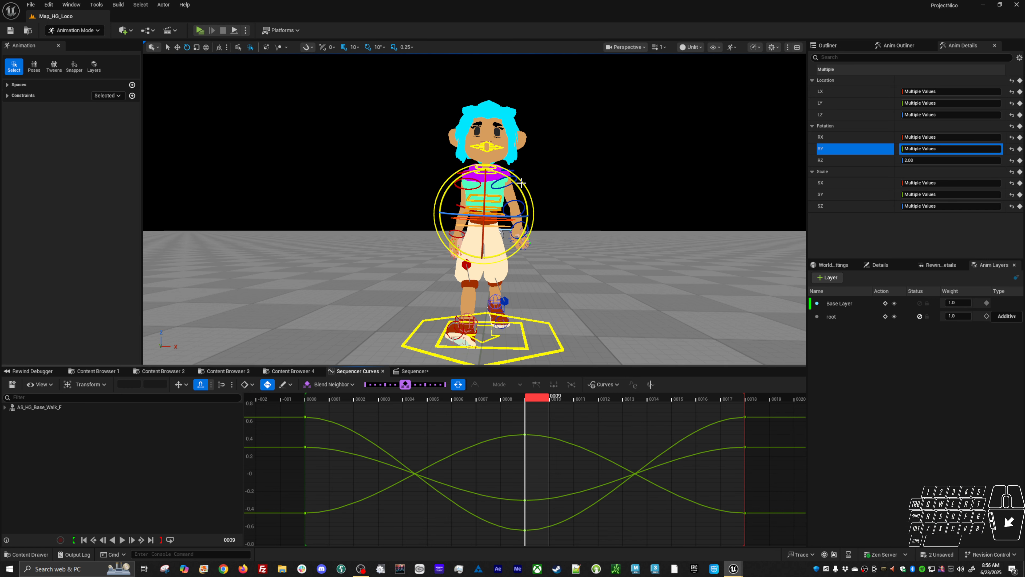
Step: Rotate the torso controls about Y to positive values at frame 9 and to about -1.37 to -2.44 at frame 0
left_click_drag(520, 190, 517, 186)
left_click(557, 419)
key("comma")
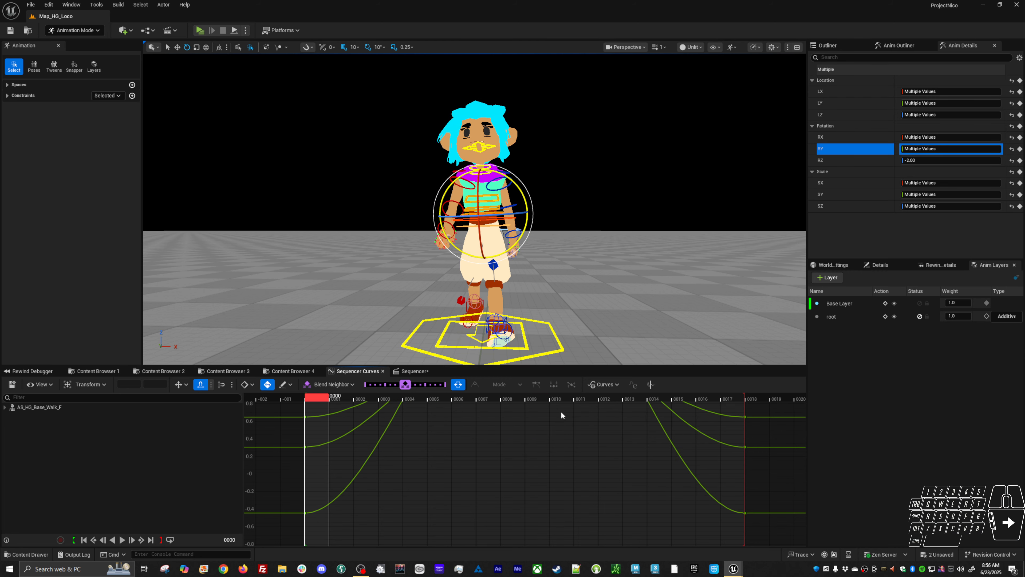
left_click_drag(524, 197, 526, 199)
key("f")
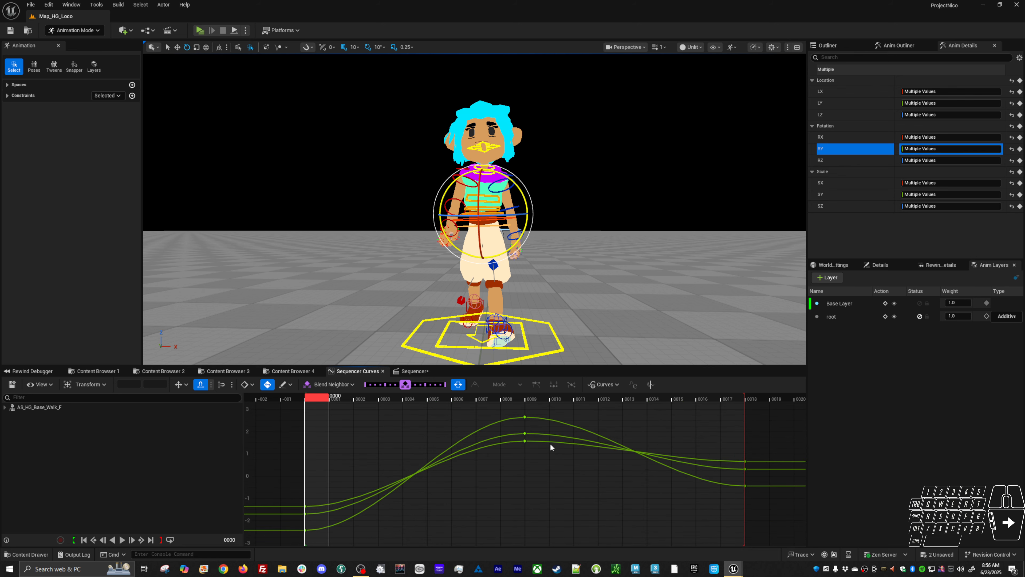
Step: Copy the torso controls' frame 0 Y rotation keys to frame 18 to close the loop
left_click_drag(360, 459, 285, 539)
left_click(746, 398)
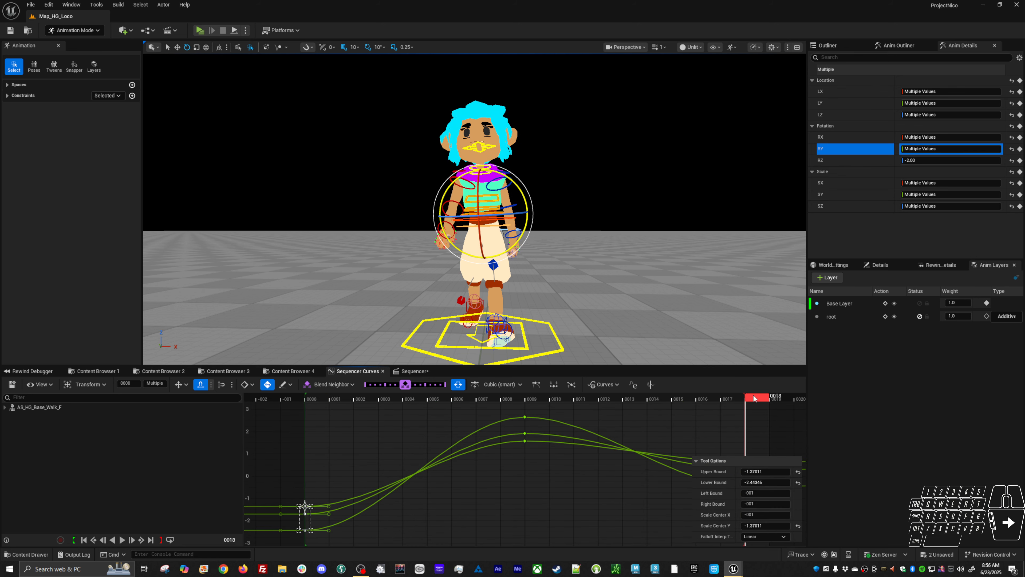
key("ctrl+v")
left_click(430, 423)
key("f")
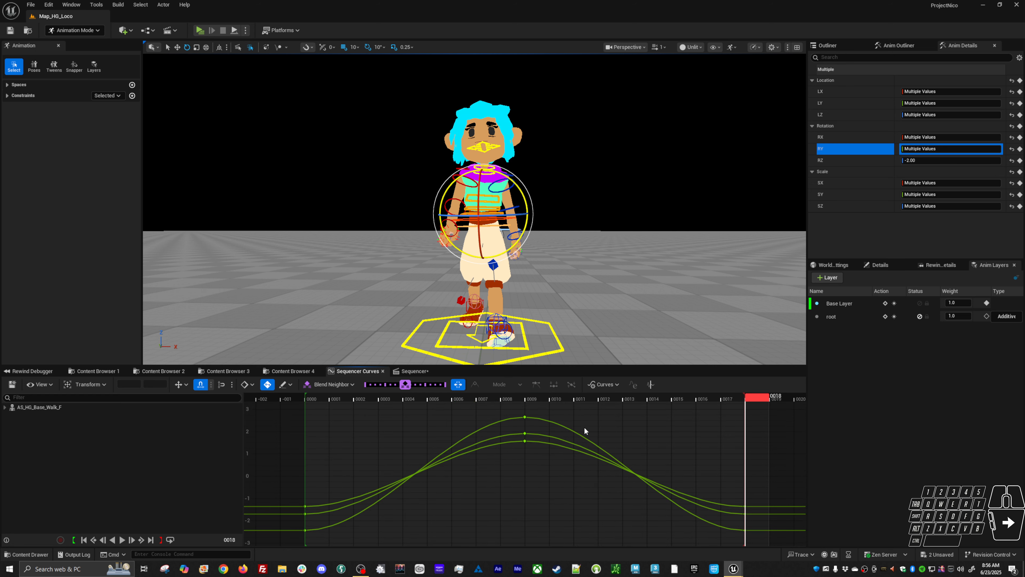
Step: Key the torso controls' Y rotation at frame 12 and blend those keys toward the frame 9 values with Blend Neighbor
left_click_drag(589, 399, 603, 403)
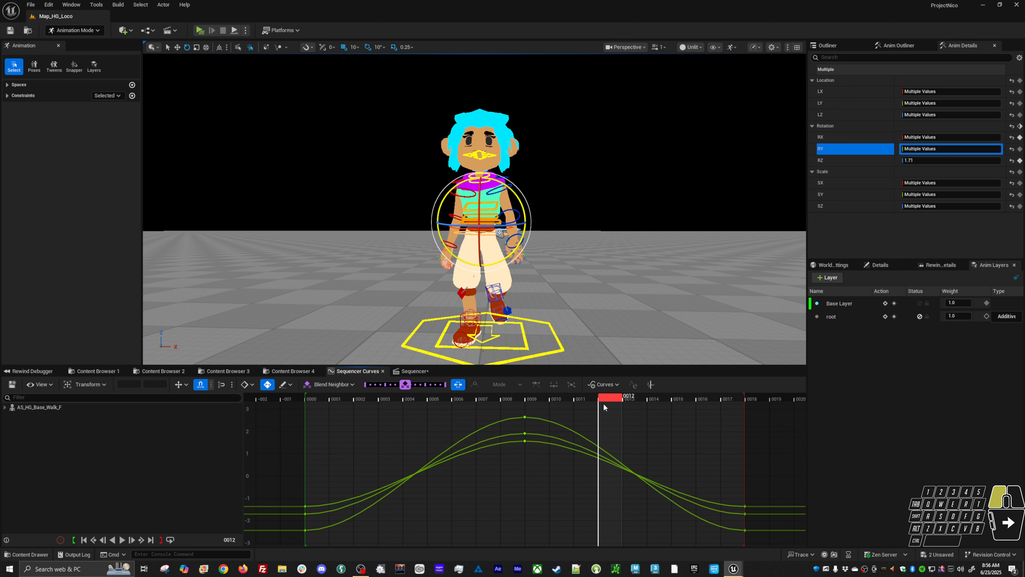
left_click(1019, 149)
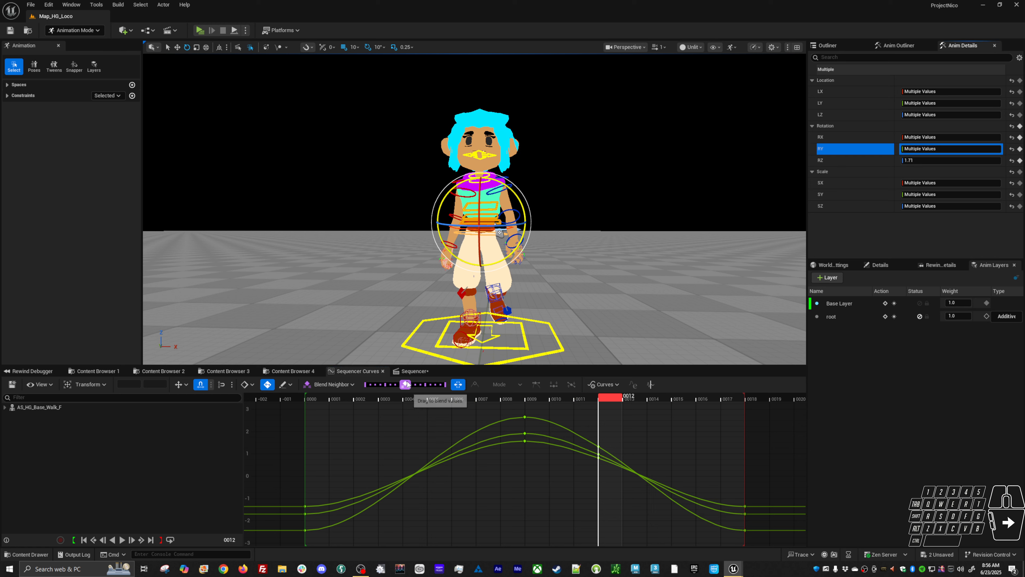
left_click_drag(405, 384, 389, 384)
key("ctrl+z")
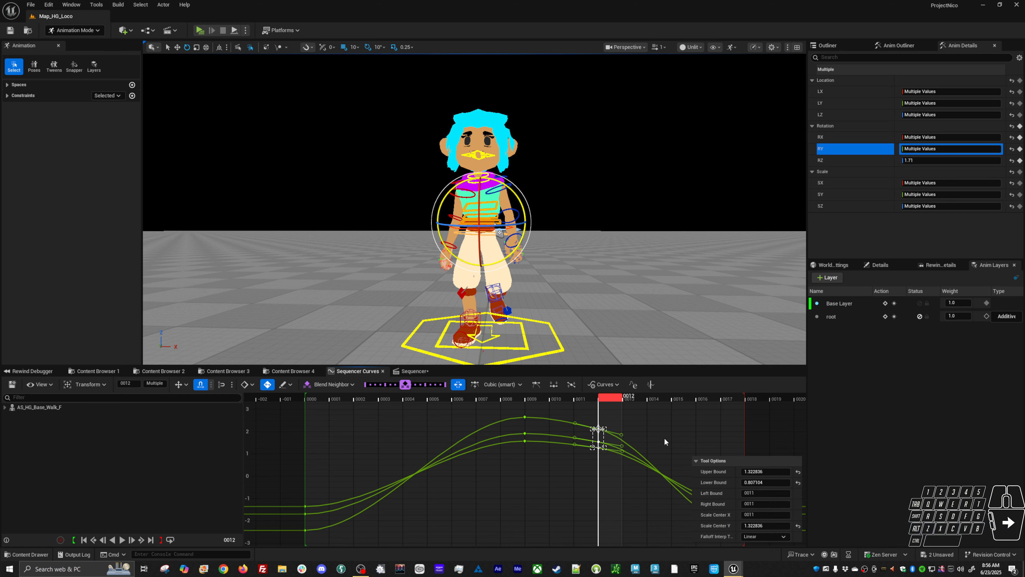
Step: Key the torso controls' Y rotation at frame 15 and blend those keys about 0.58 toward the frame 18 values with Blend Neighbor
right_click_drag(650, 435, 547, 420)
left_click_drag(509, 399, 590, 411)
left_click(1020, 149)
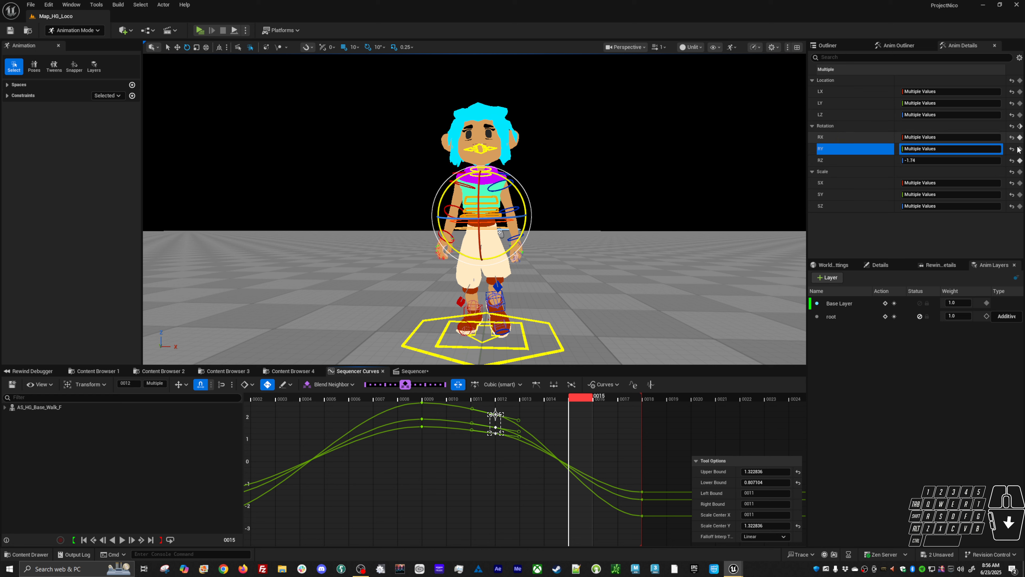
left_click_drag(544, 490, 547, 487)
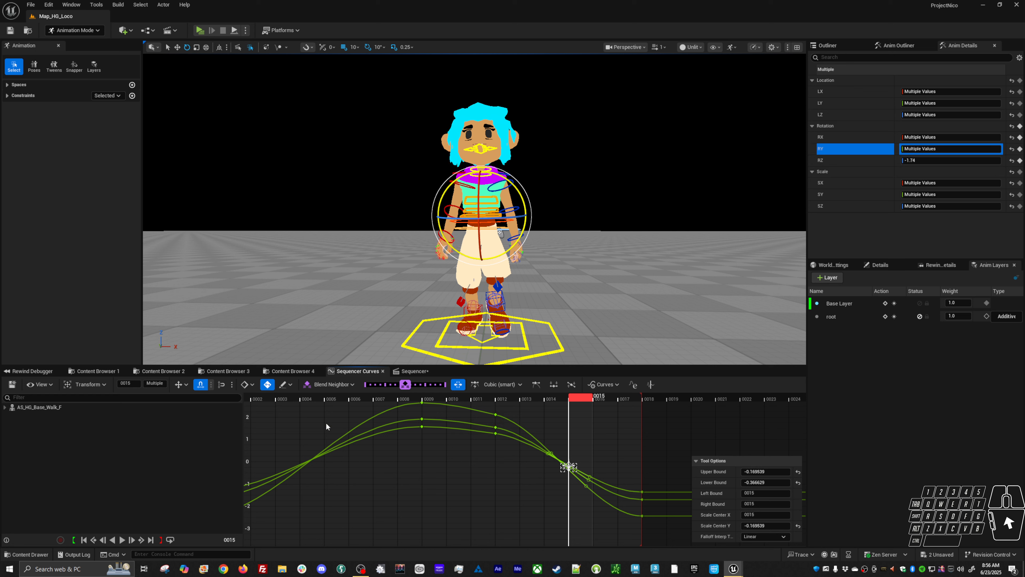
left_click_drag(407, 387, 419, 386)
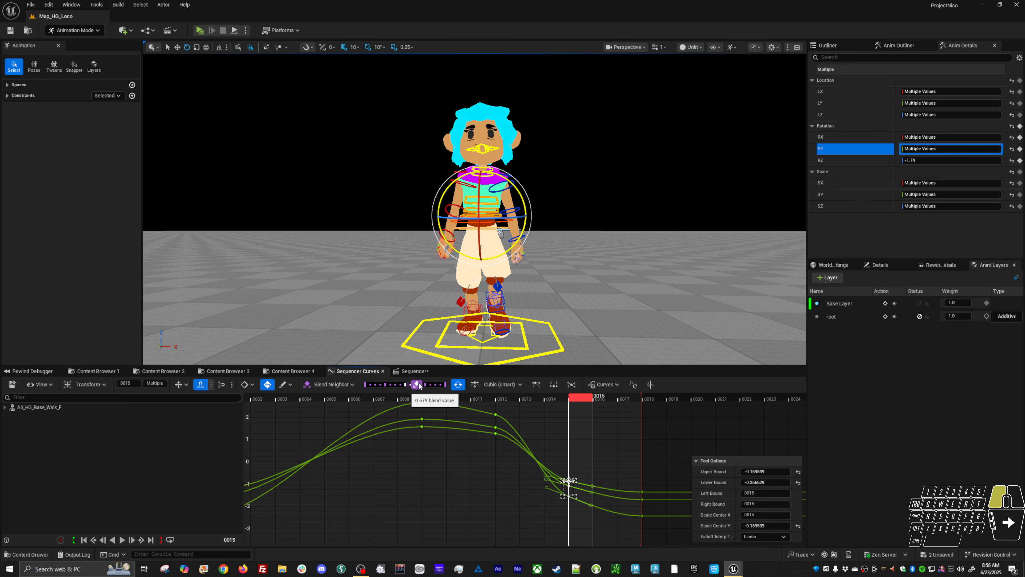
Step: Copy the torso controls' Y rotation from frame 15 to frame 3 and from frame 12 to frame 6, and play the loop
left_click_drag(521, 411, 479, 483)
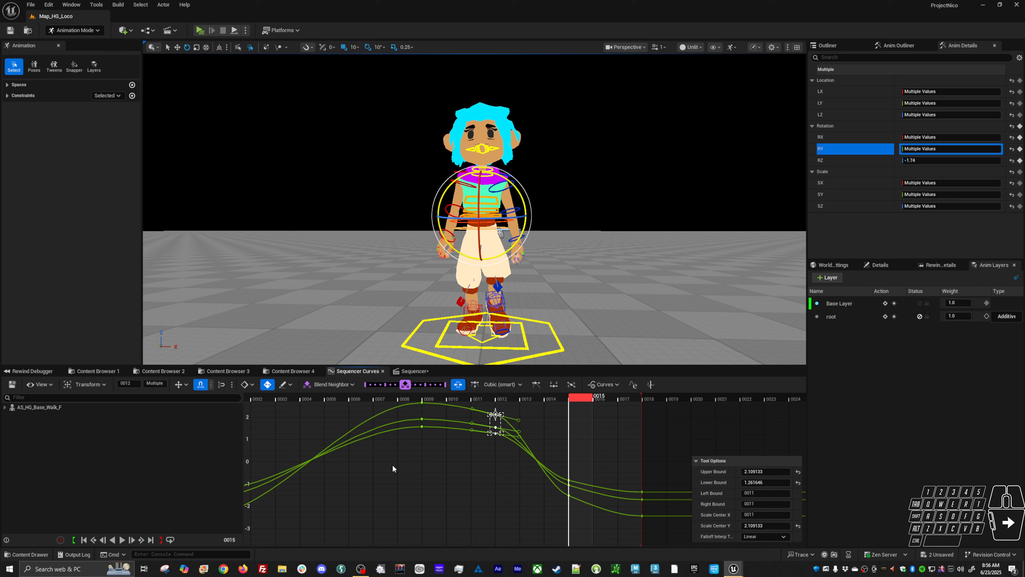
middle_click(282, 399)
key("s")
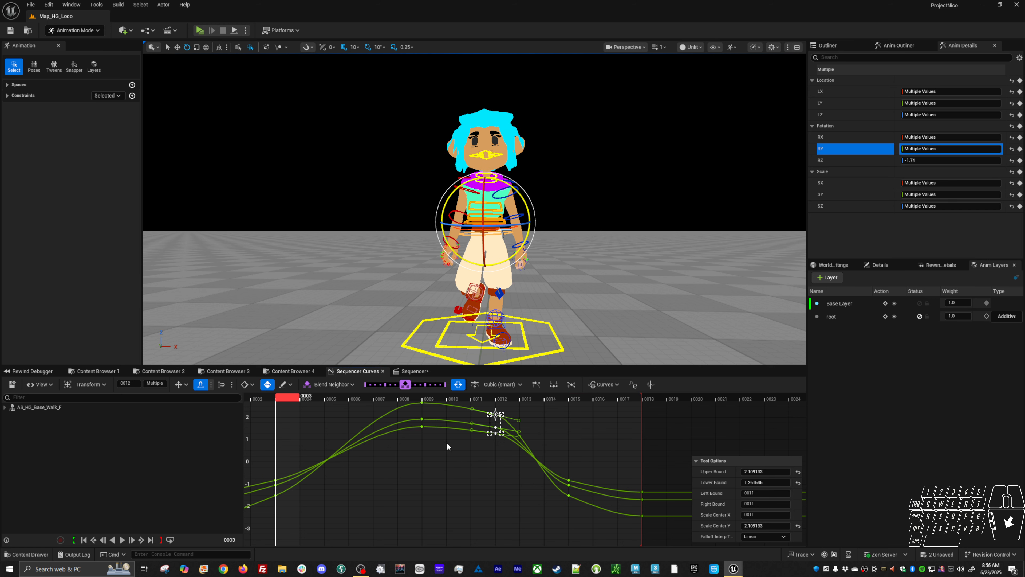
left_click(361, 400)
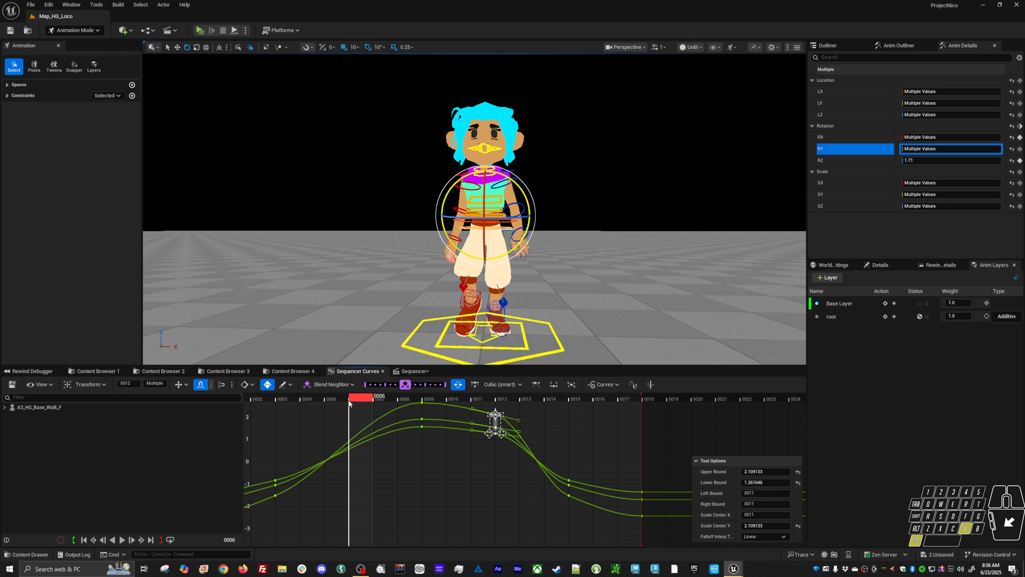
key("ctrl+v")
left_click(505, 486)
key("f")
key("space")
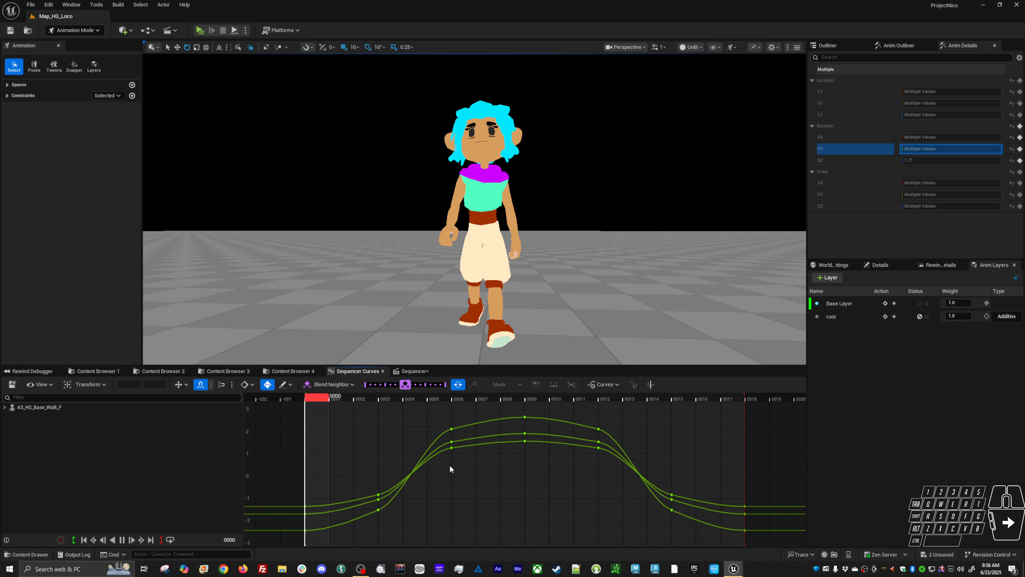
left_click_drag(444, 242, 678, 254, "alt")
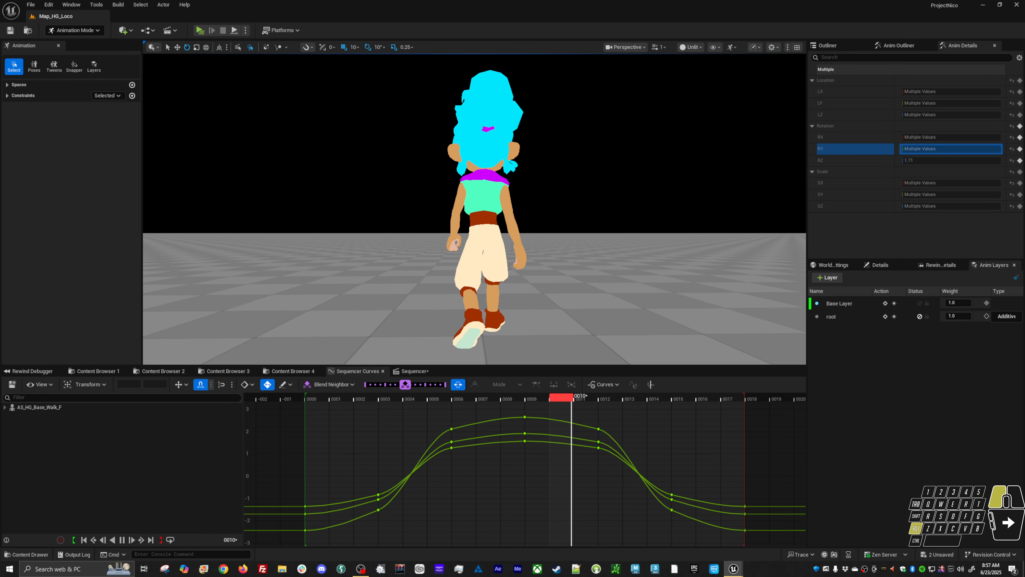
key("space")
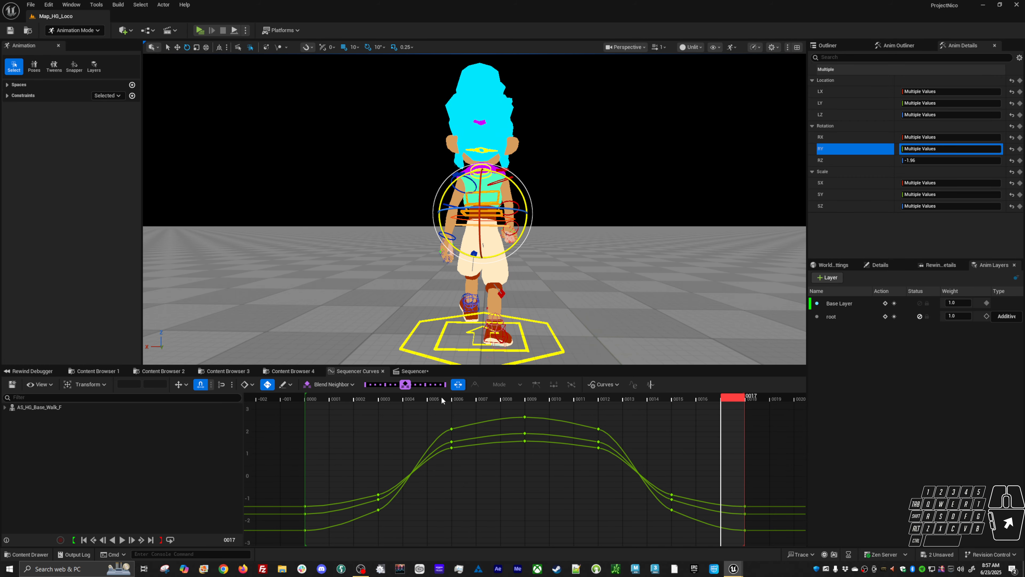
Step: Shift all the torso controls' Y rotation keys down so they span about 2.44 to -2.64
left_click_drag(442, 400, 536, 399)
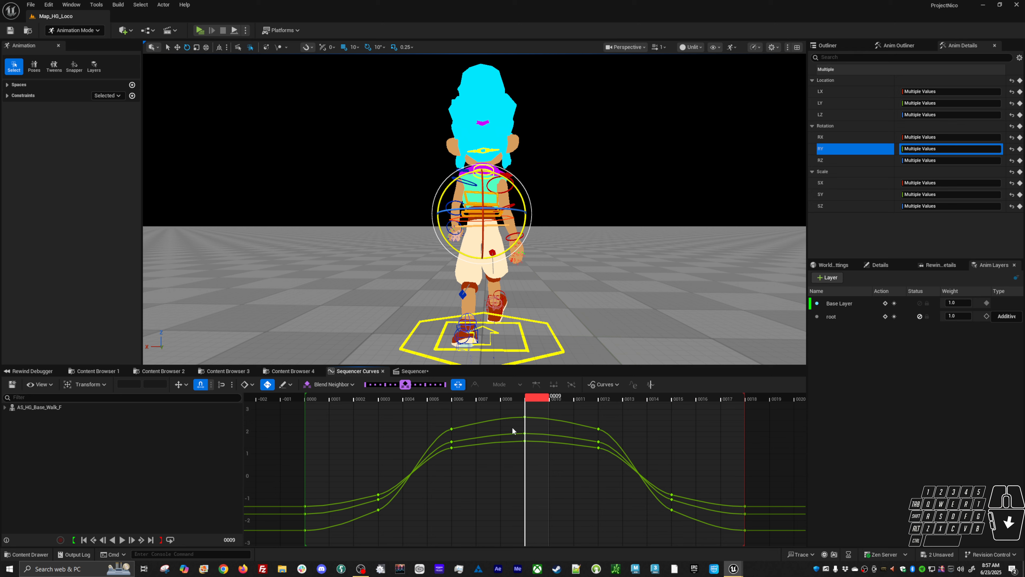
key("ctrl+a")
left_click_drag(567, 482, 565, 481)
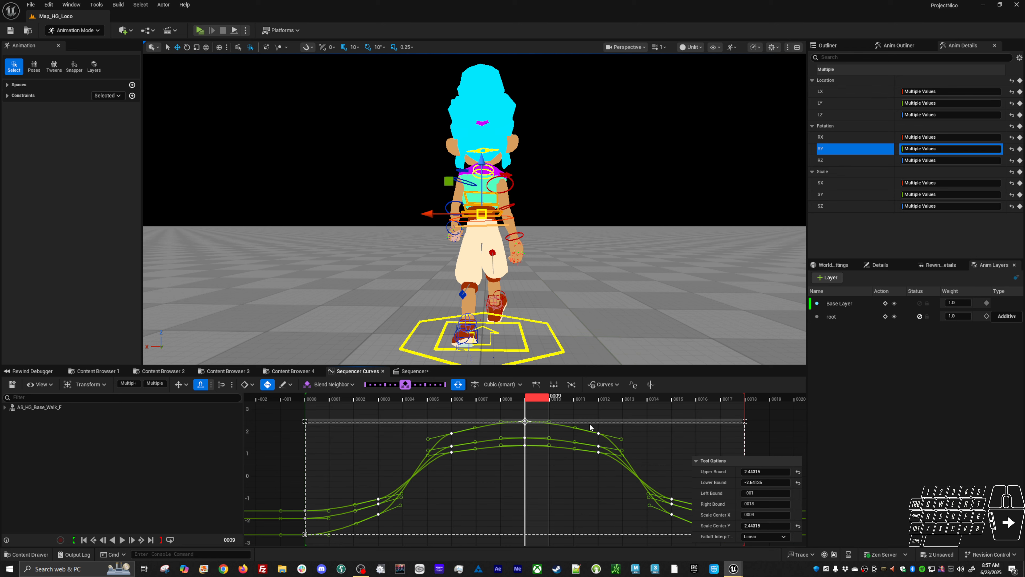
Step: Set the scale center Y to 0, scale all torso Y rotation keys to about 1.51 to -1.63, and play the loop
left_click_drag(590, 428, 585, 459)
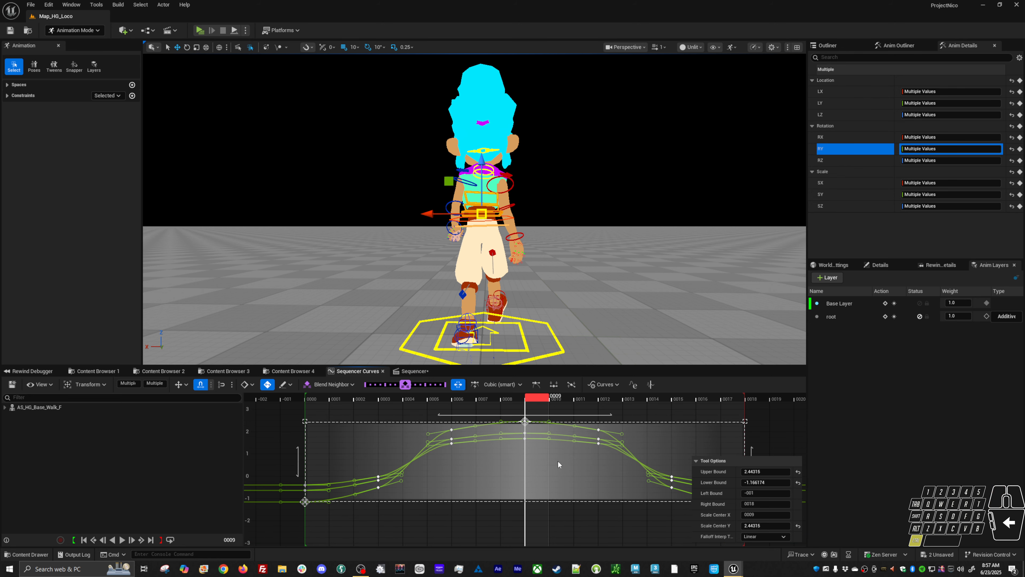
key("ctrl+z")
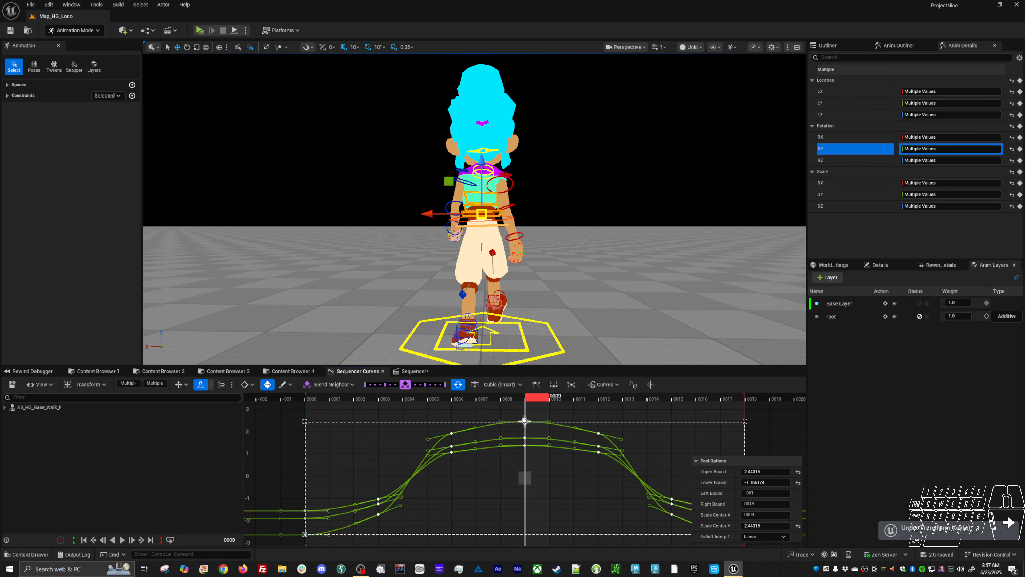
left_click(771, 527)
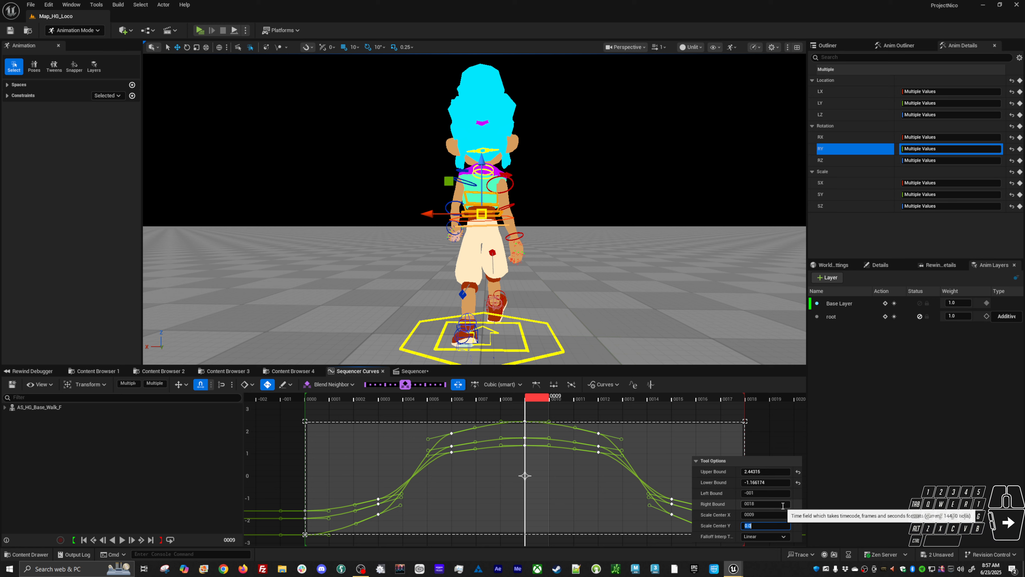
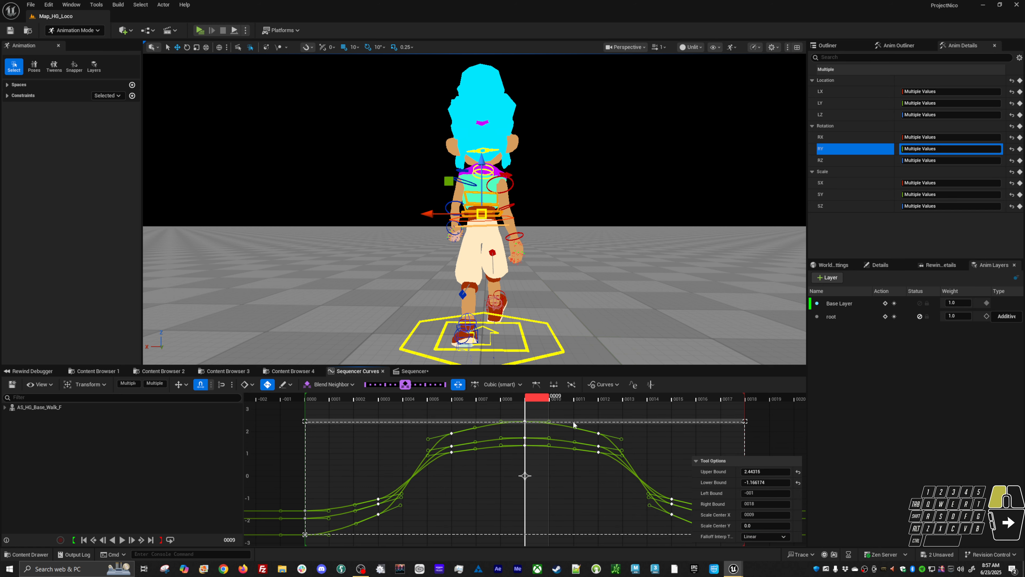
left_click_drag(573, 424, 568, 476)
key("space")
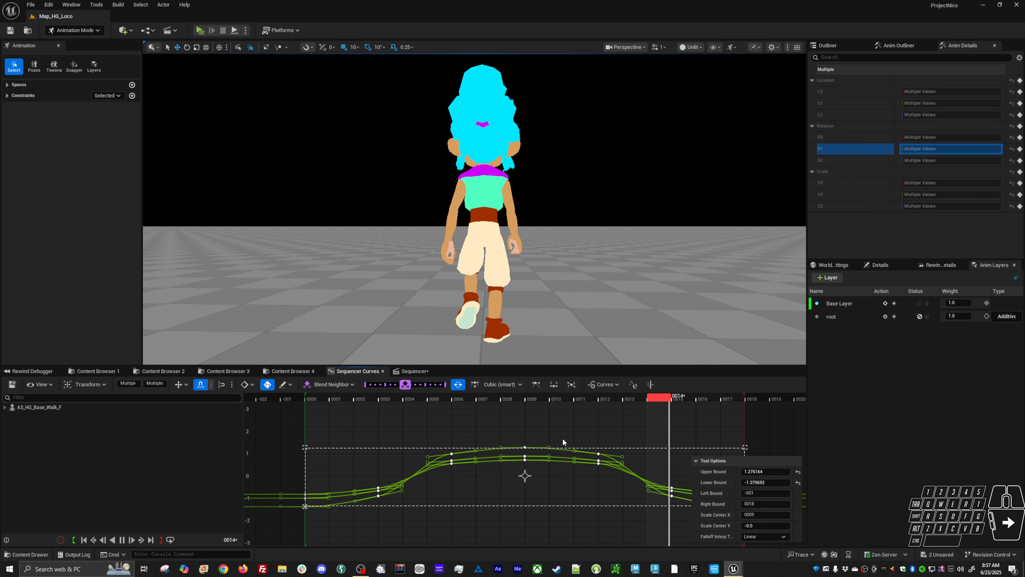
key("space")
left_click_drag(578, 445, 578, 446)
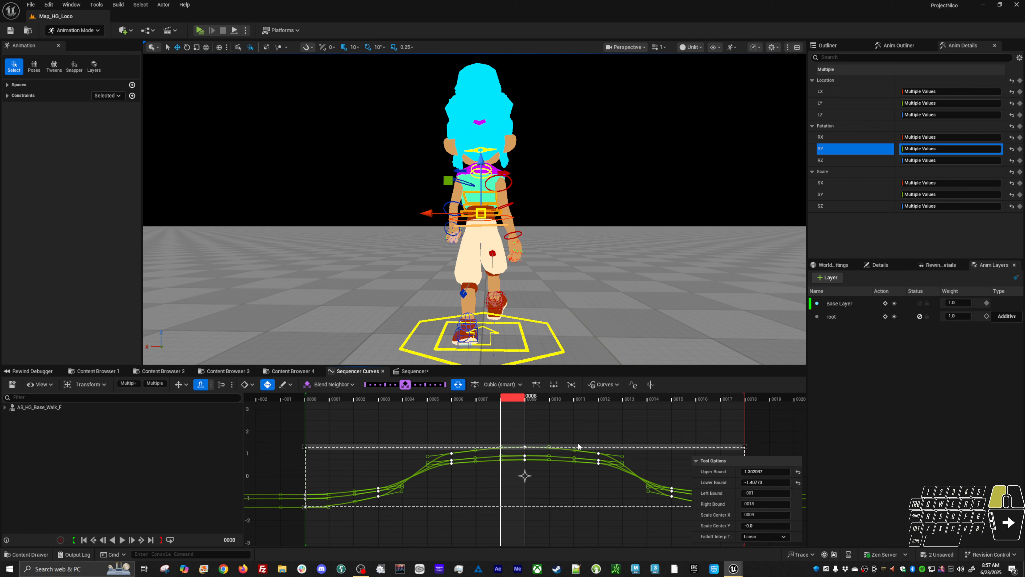
key("ctrl+z")
key("space")
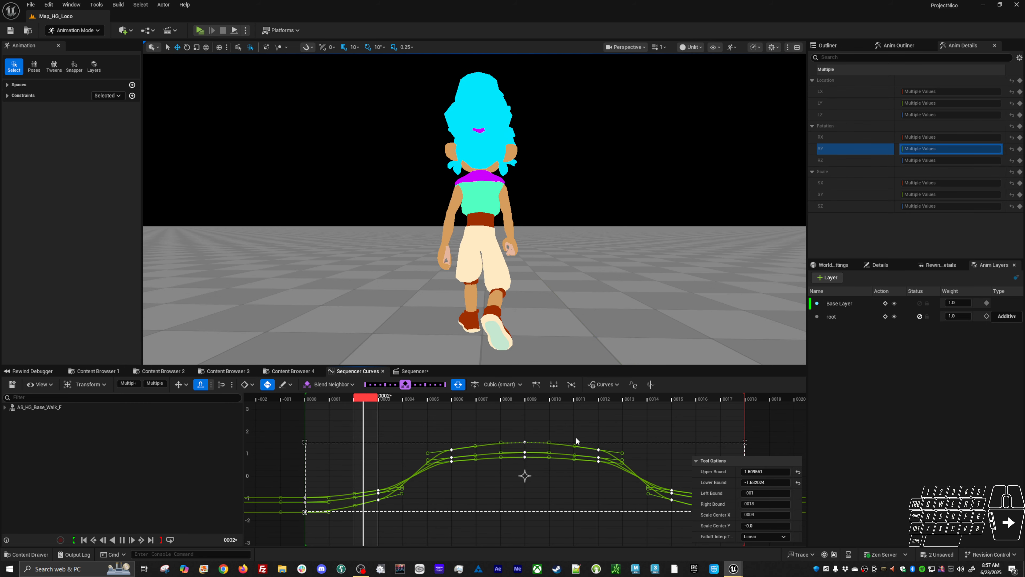
left_click_drag(543, 304, 519, 252, "alt")
key("space")
Step: Rotate the left lower arm control about Z to about -33.18 at frame 3
key("w")
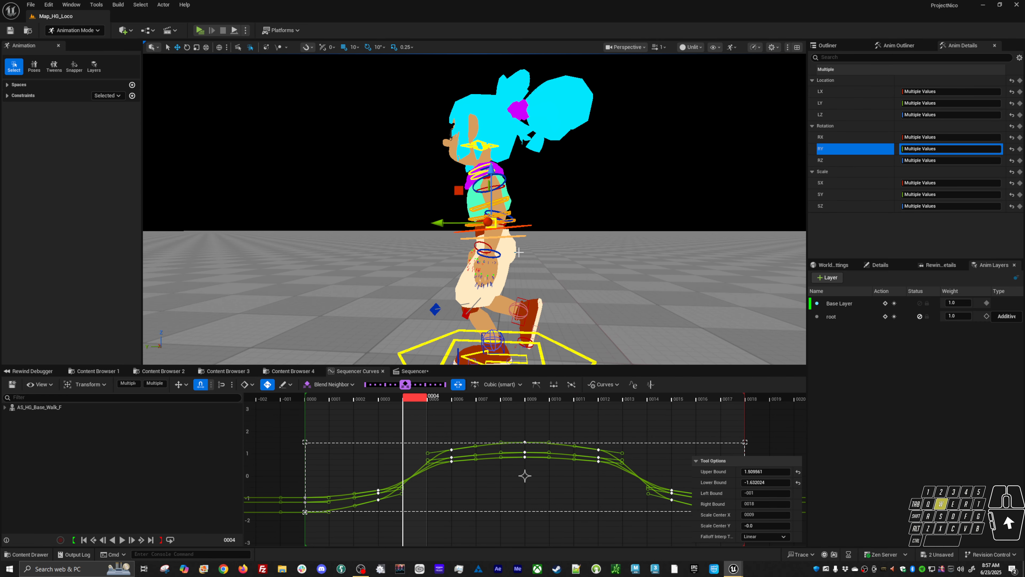
left_click(493, 211)
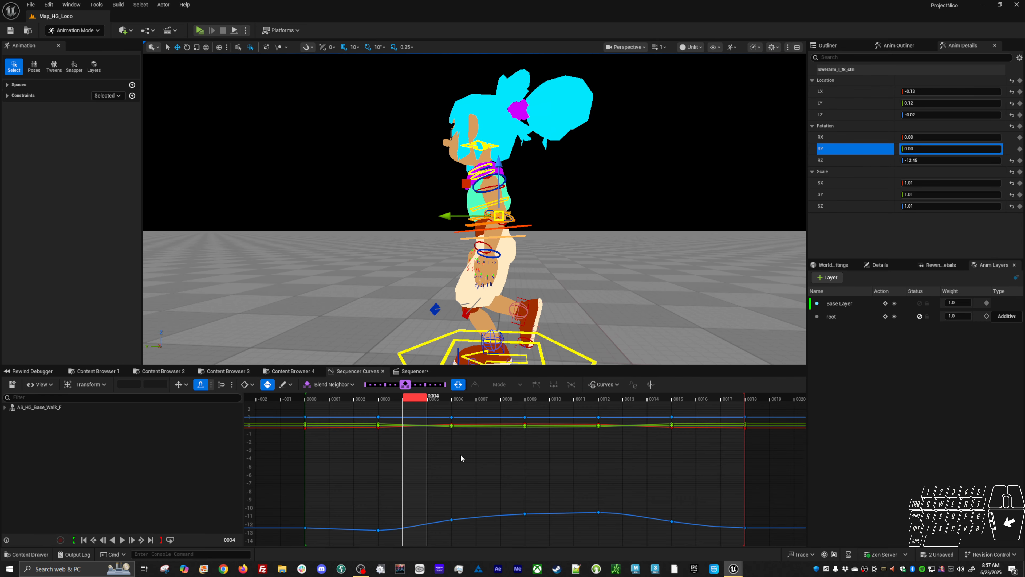
left_click_drag(404, 429, 378, 429)
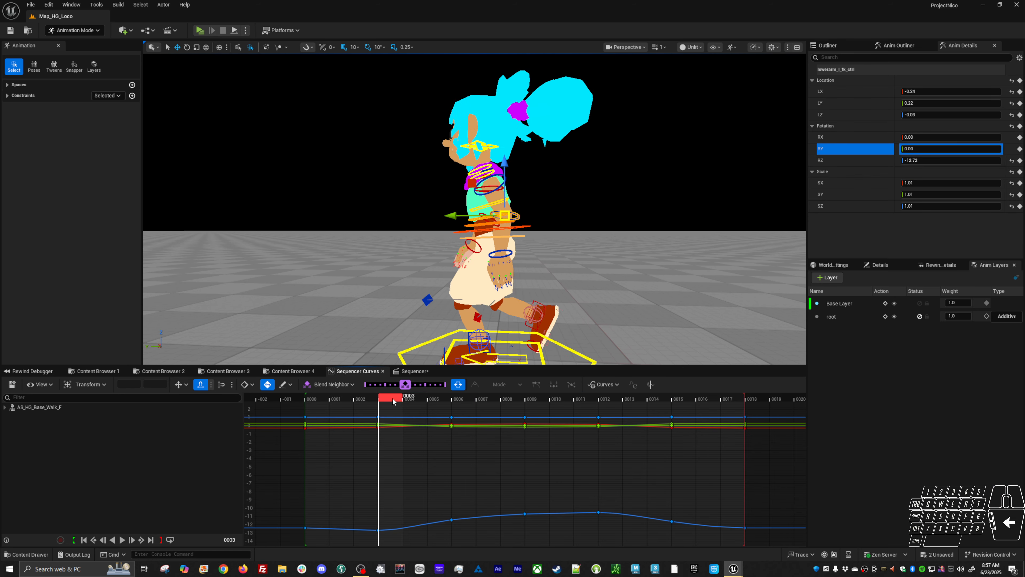
key("e")
left_click_drag(551, 241, 547, 271)
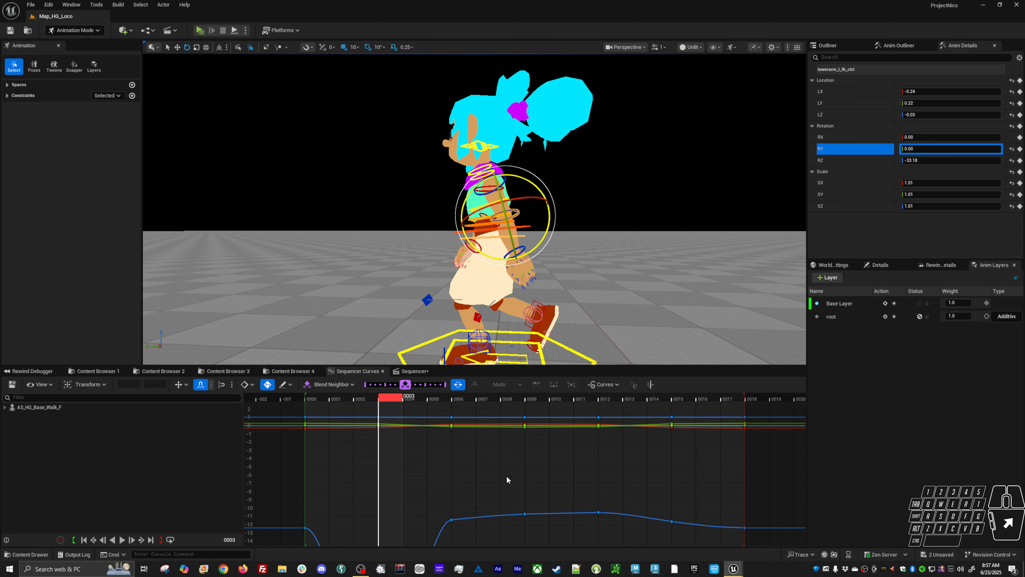
Step: Rotate the left lower arm control about Z to about 2.61 at frame 12
key("period")
key("period")
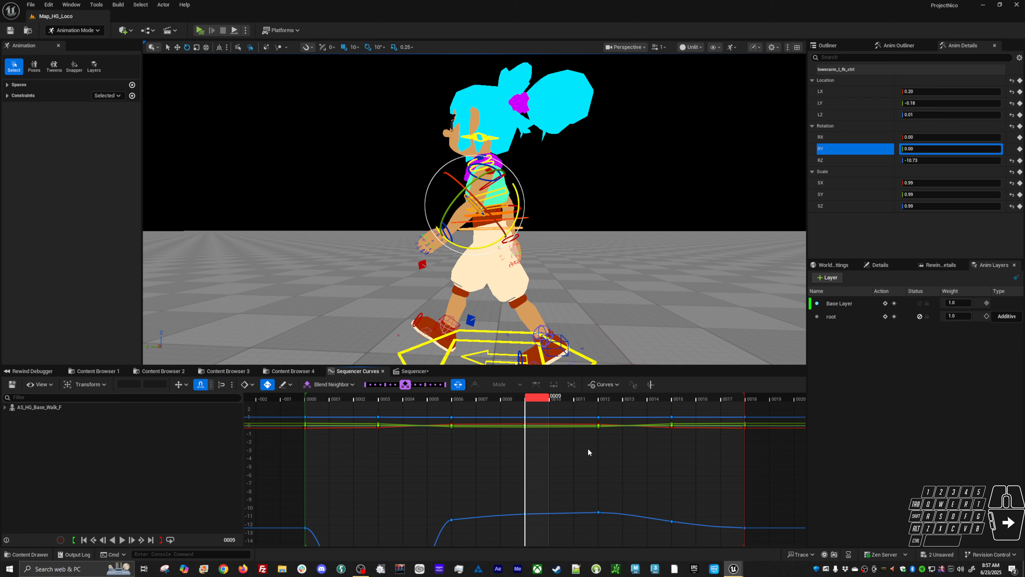
key("period")
middle_click_drag(616, 337, 630, 322)
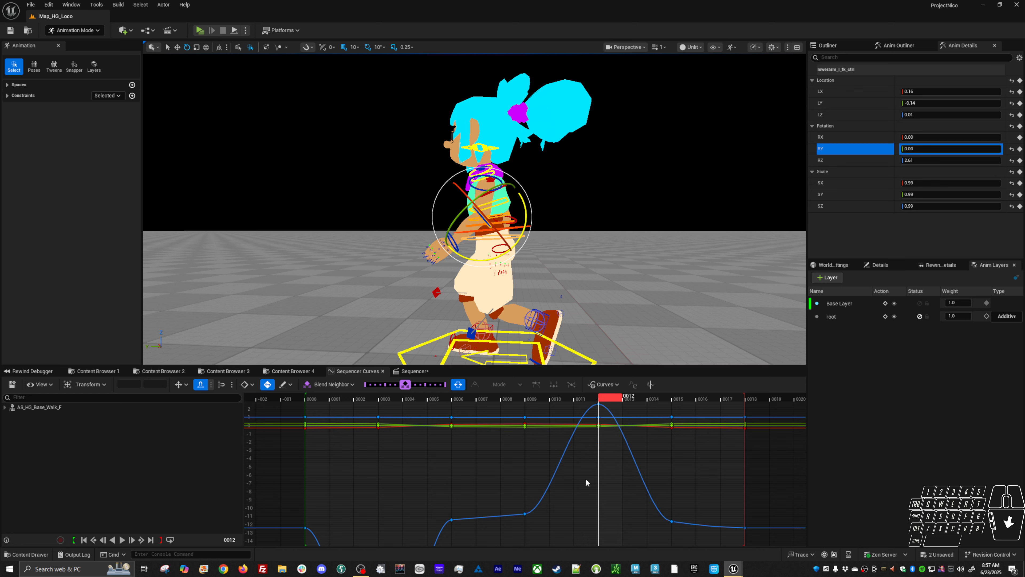
Step: Isolate the left lower arm's Z rotation curve, smooth it by lowering the frame 6 key and raising frame 15 to about -2.39, and play the loop
left_click(849, 147)
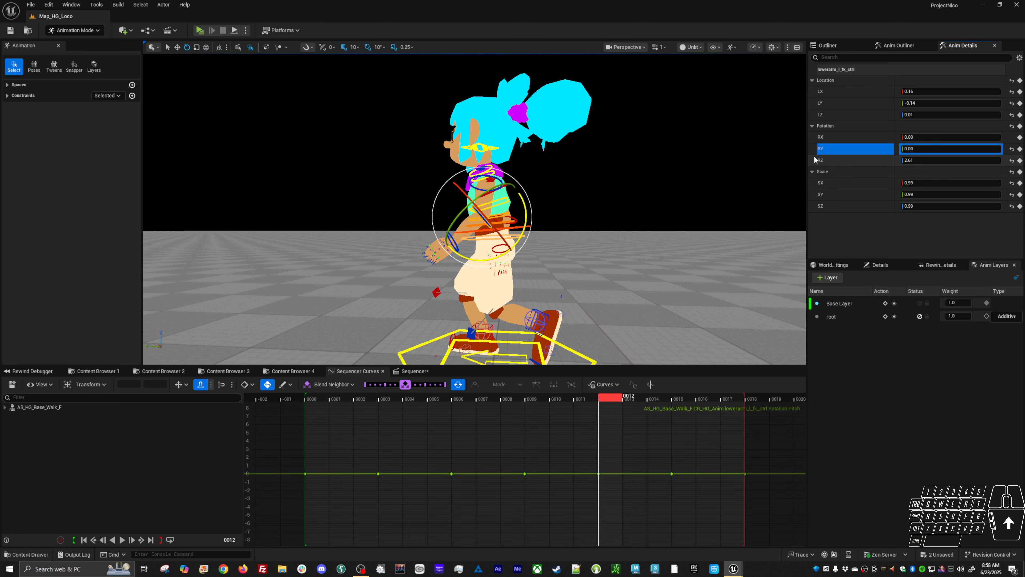
left_click(836, 138)
left_click(833, 149)
left_click(831, 136)
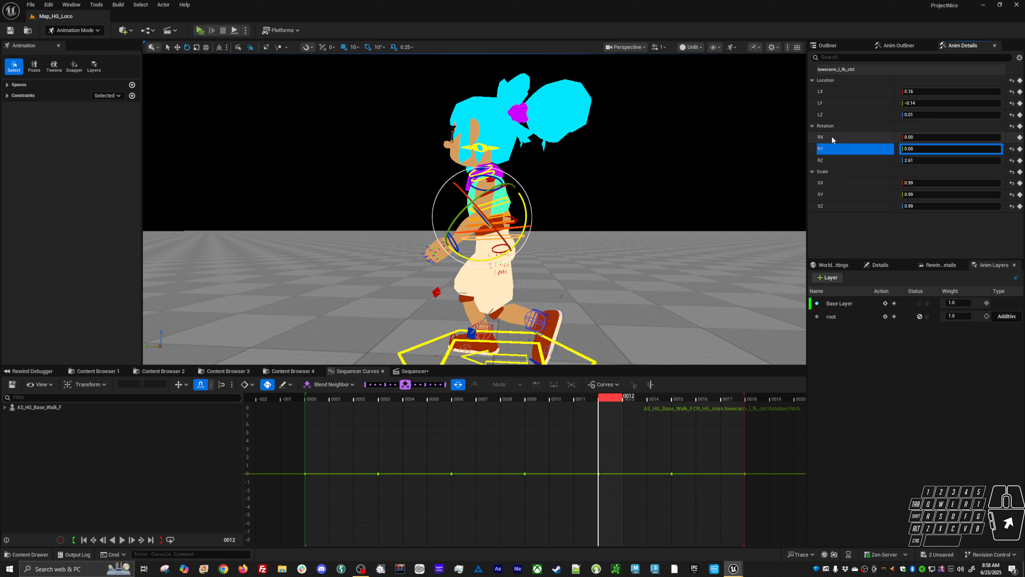
left_click(832, 159)
left_click(451, 460)
middle_click_drag(478, 485, 473, 515, "shift")
middle_click_drag(665, 497, 670, 462, "shift")
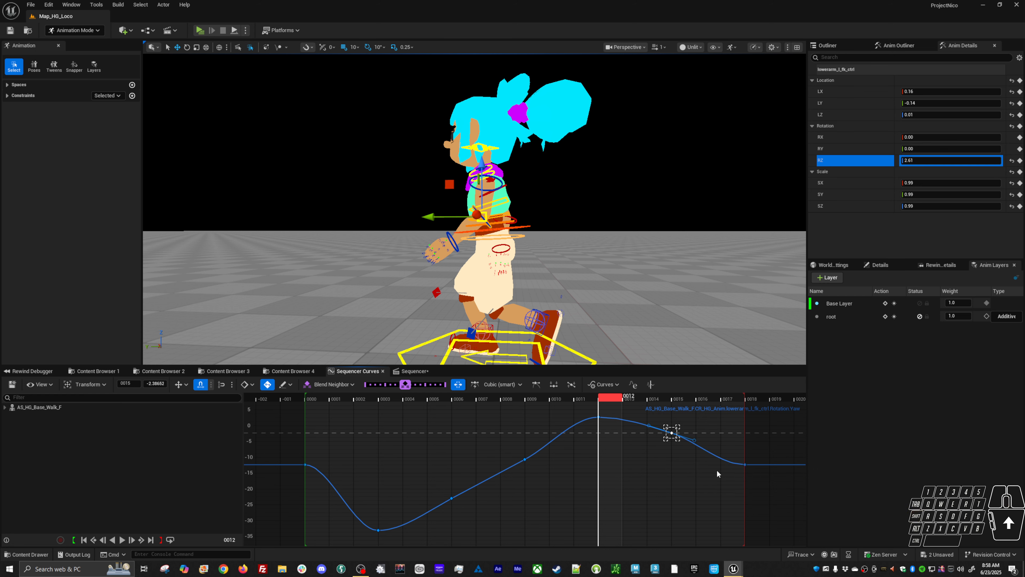
key("space")
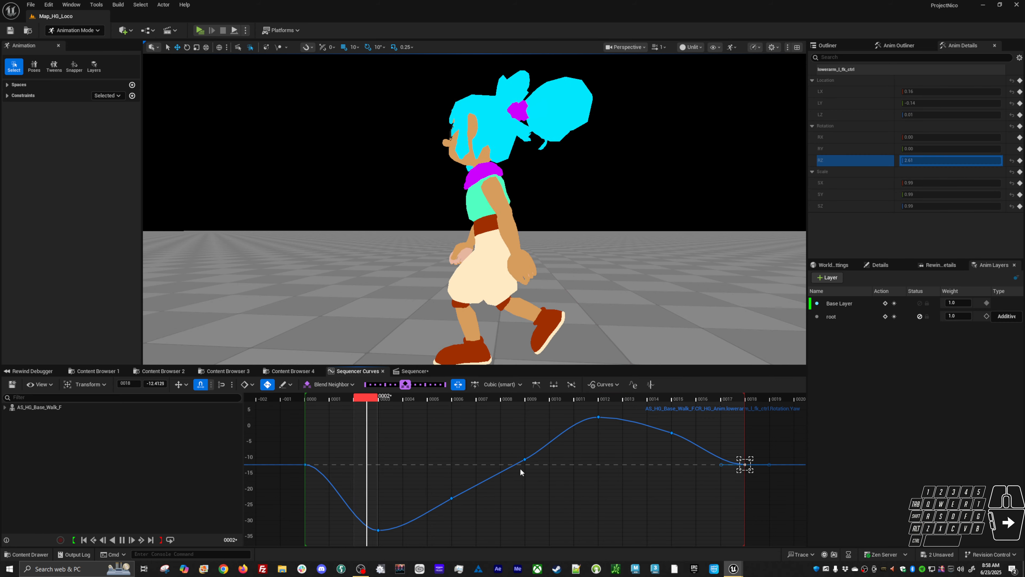
left_click_drag(524, 279, 751, 308, "alt")
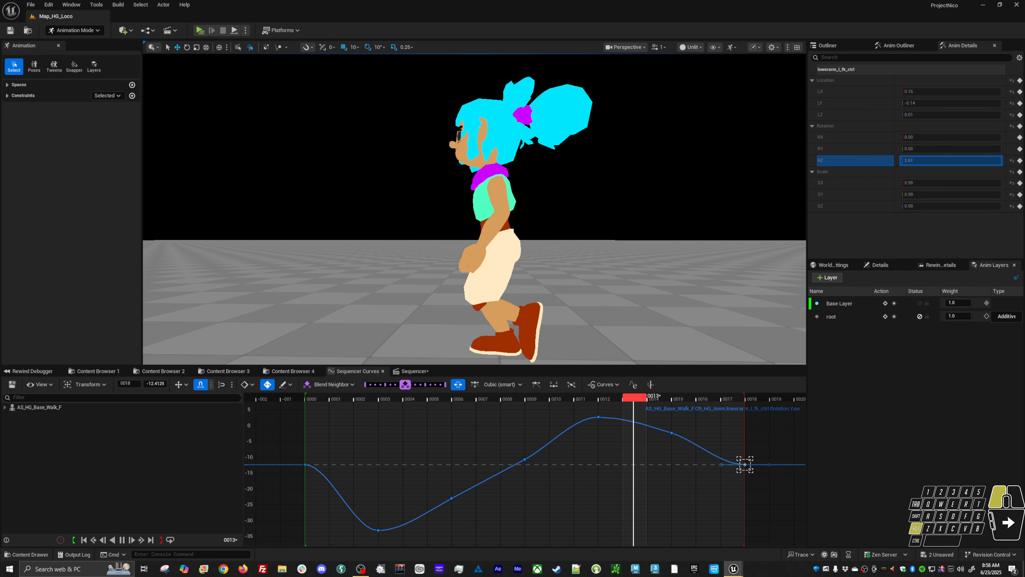
key("space")
Step: Try to lower the left upper arm control's Z rotation key at frame 12
left_click(511, 173)
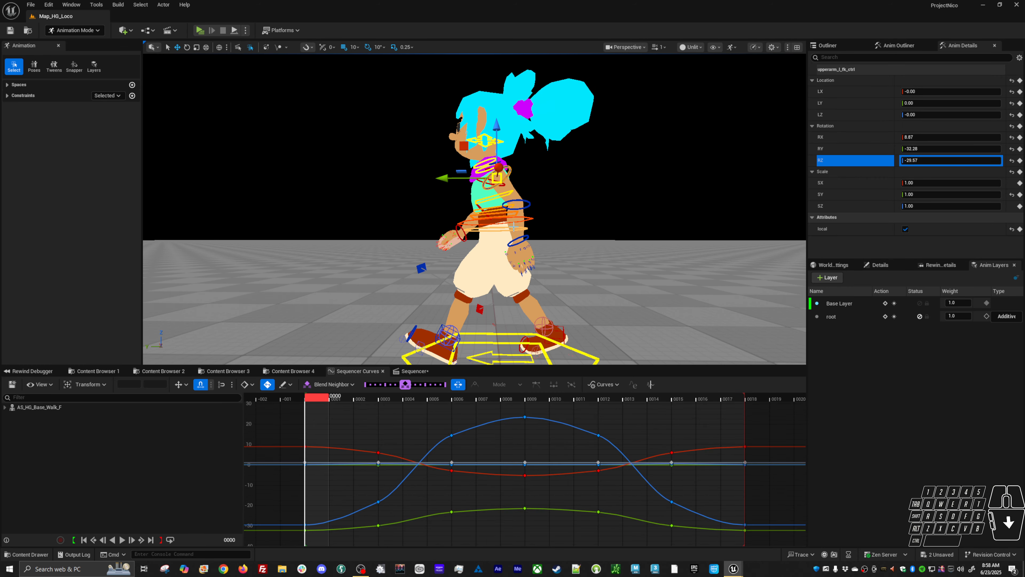
left_click(598, 435)
middle_click_drag(635, 433, 635, 438, "shift")
key("ctrl+z")
Step: Isolate the Z rotation curves of the left upper arm and shoulder controls and select all keys on the upper arm curve
left_click(451, 435, "shift")
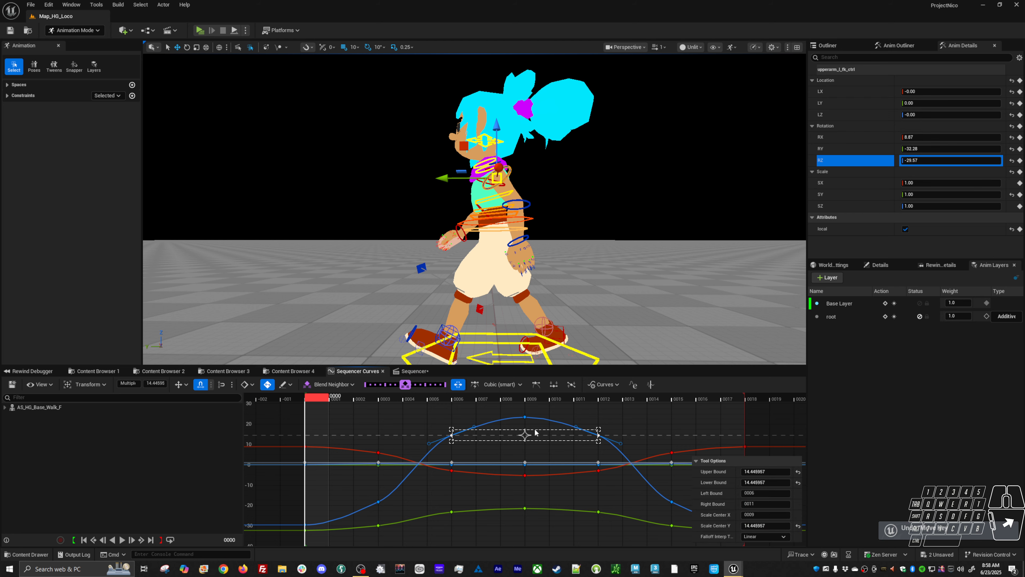
left_click_drag(504, 204, 543, 216, "alt")
left_click(503, 164, "shift")
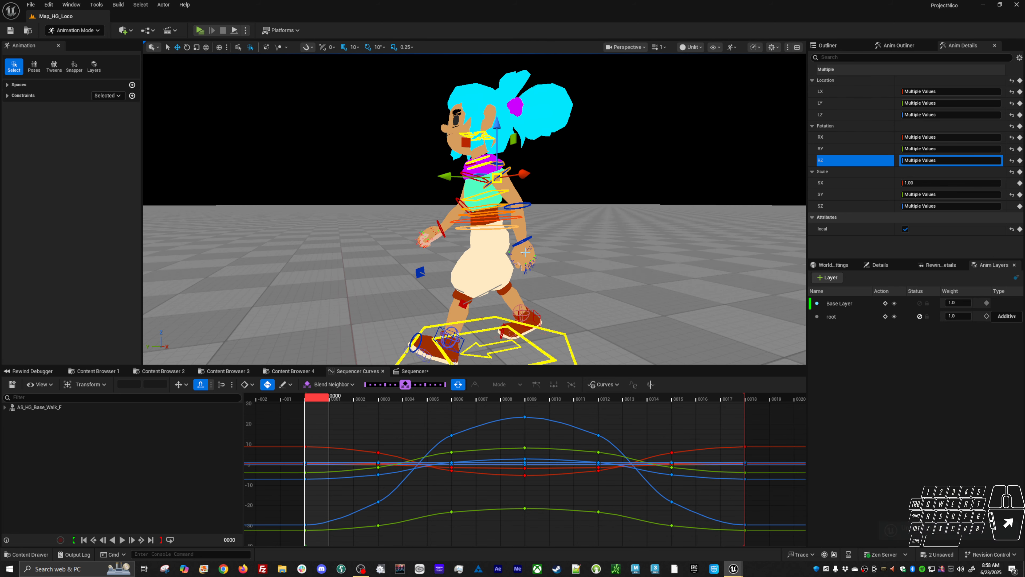
left_click(842, 160)
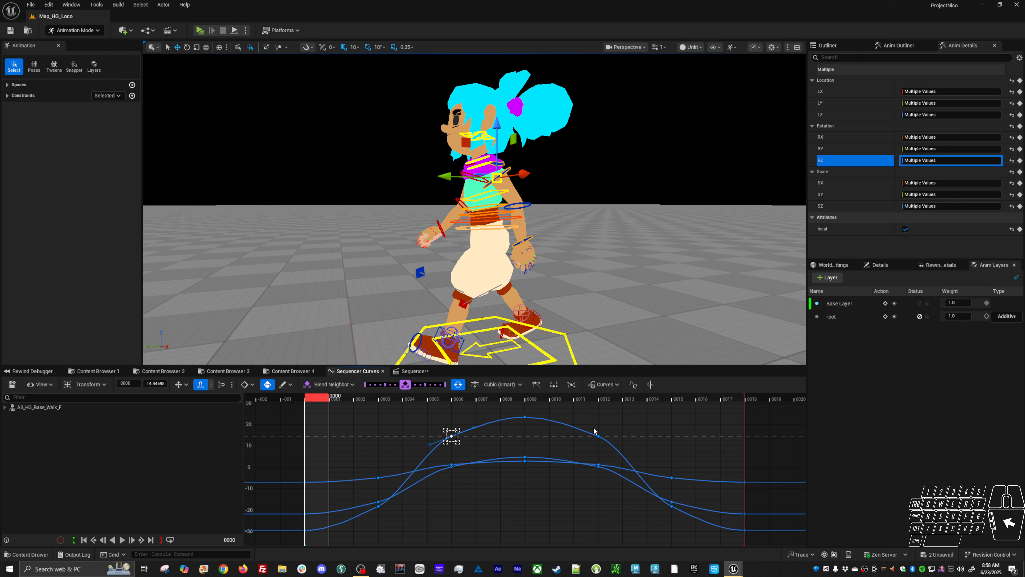
left_click(598, 435, "shift")
double_click(485, 422)
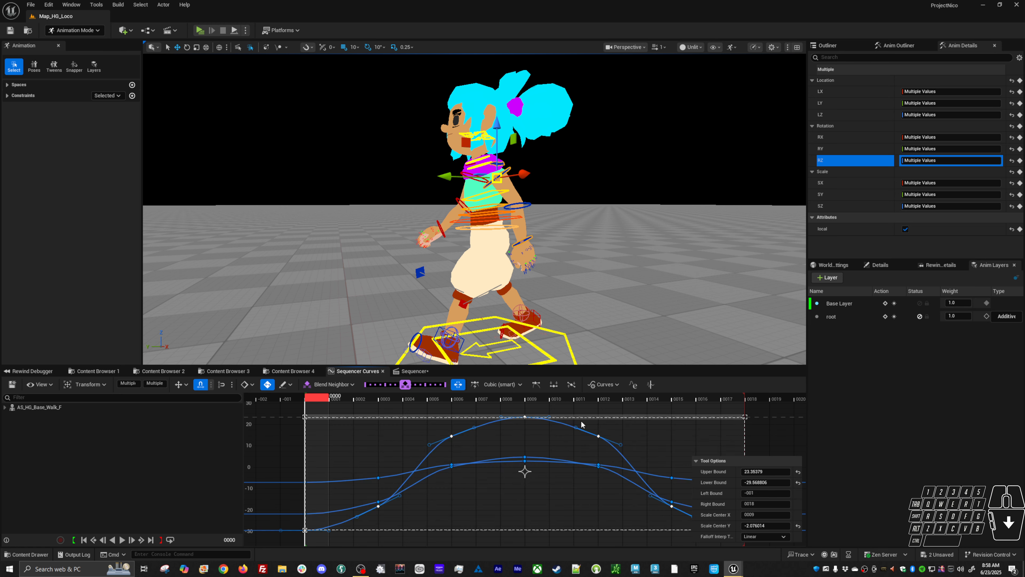
Step: Scale the keys at frames 3, 6, 12 and 15 on the tallest yaw curve inward to bounds of about 11.9 and -16.3
left_click_drag(568, 418, 568, 419, "alt")
key("ctrl+z")
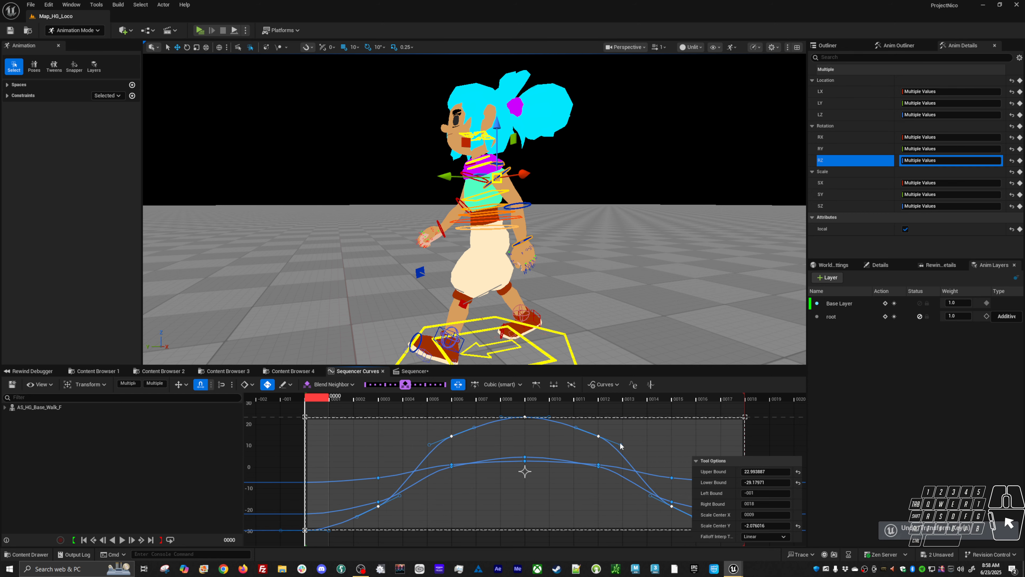
left_click(599, 436)
left_click(379, 506, "shift")
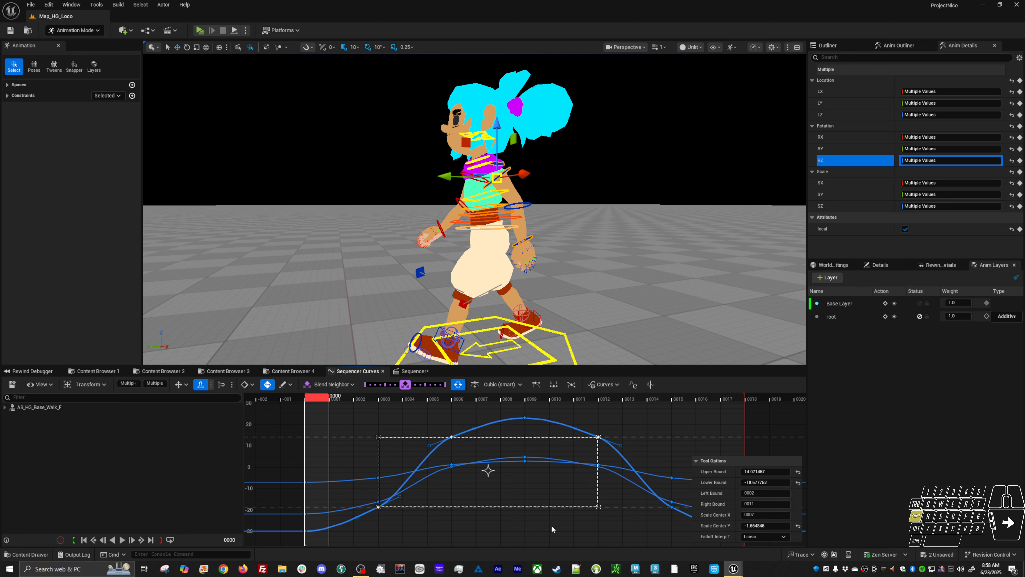
left_click(671, 504, "shift")
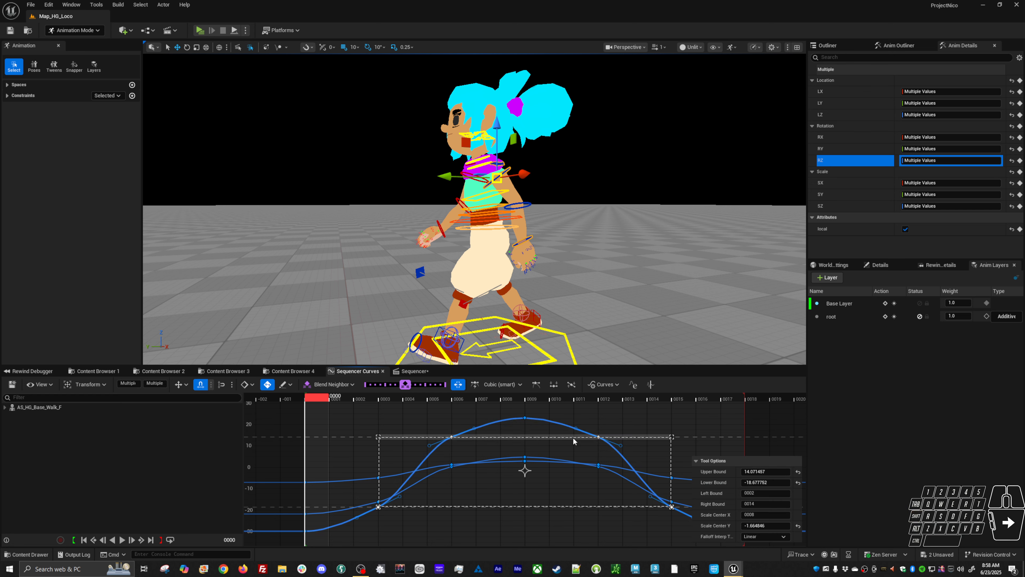
left_click_drag(571, 444, 573, 452)
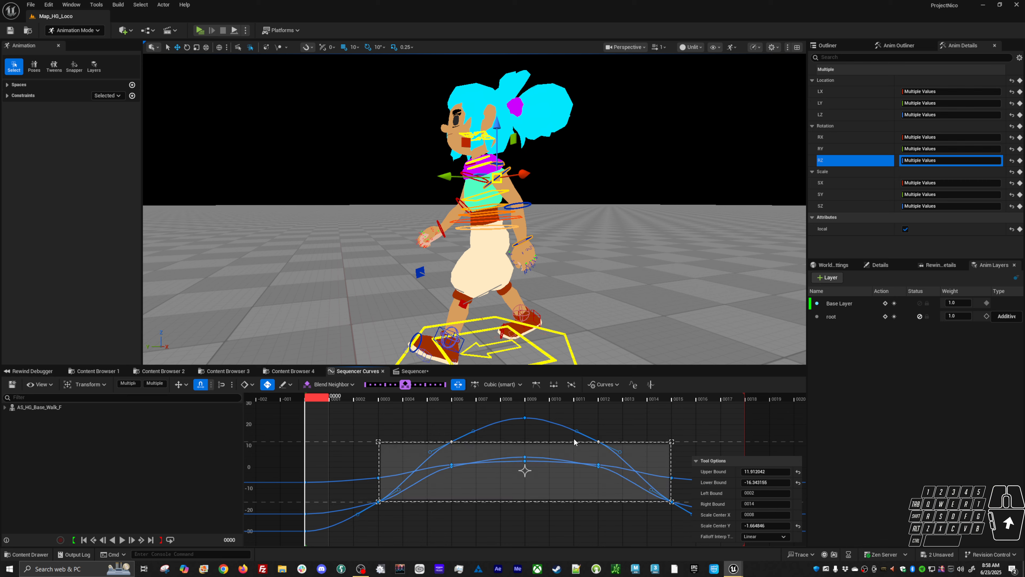
Step: Play back the walk cycle from the side and select the left lower arm control lowerarm_l_fk_ctrl
mouse_move(593, 319)
left_mouse_down("alt")
mouse_move(561, 305)
mouse_move(596, 302)
left_mouse_up("alt")
key("space")
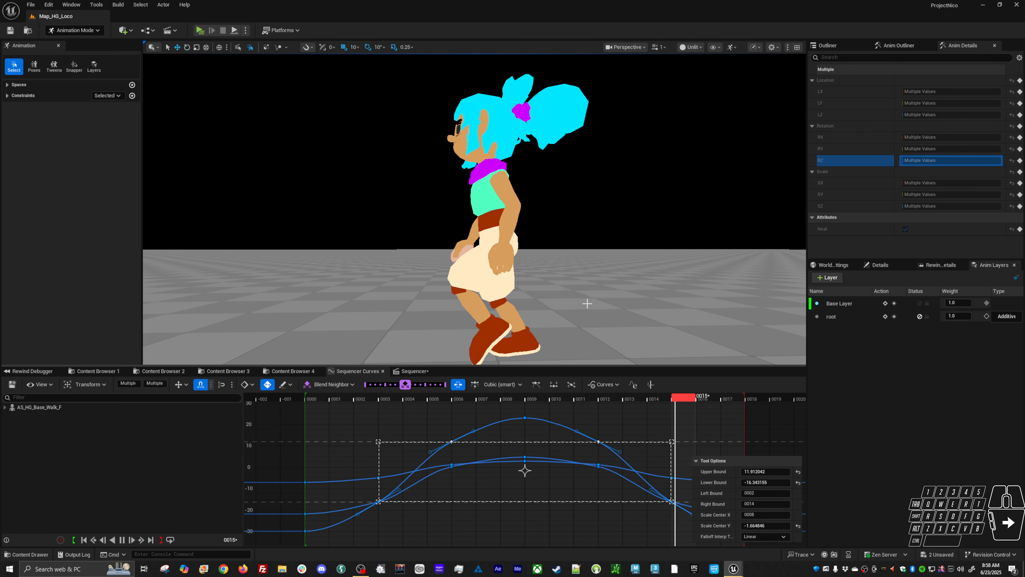
key("space")
left_click(503, 210)
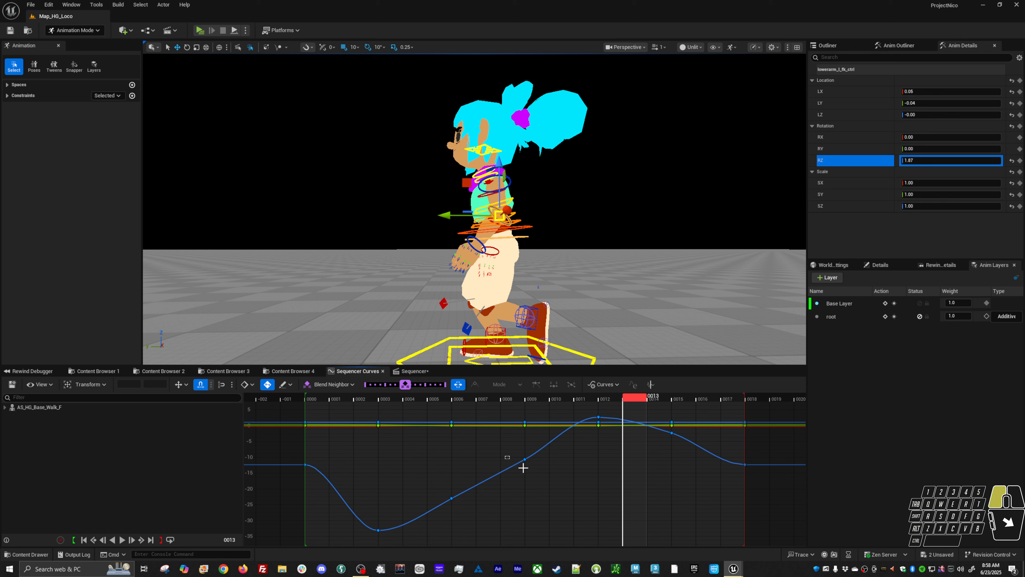
Step: Try copying the lower arm's frame 9 yaw key to frame 18 and flipping its value to positive 10.73
left_click_drag(522, 467, 529, 469)
left_click(751, 397)
key("ctrl+v")
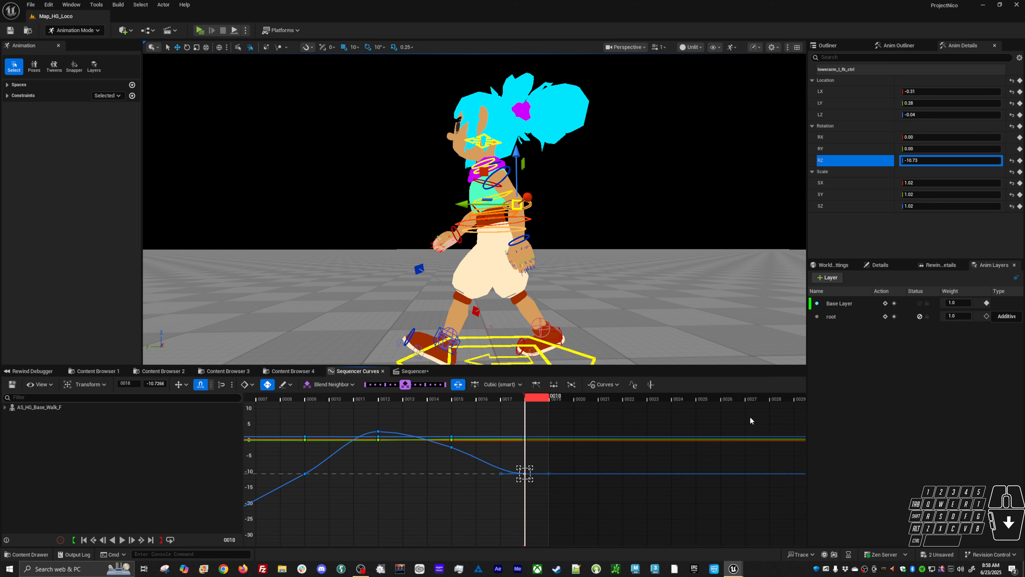
left_click(528, 490)
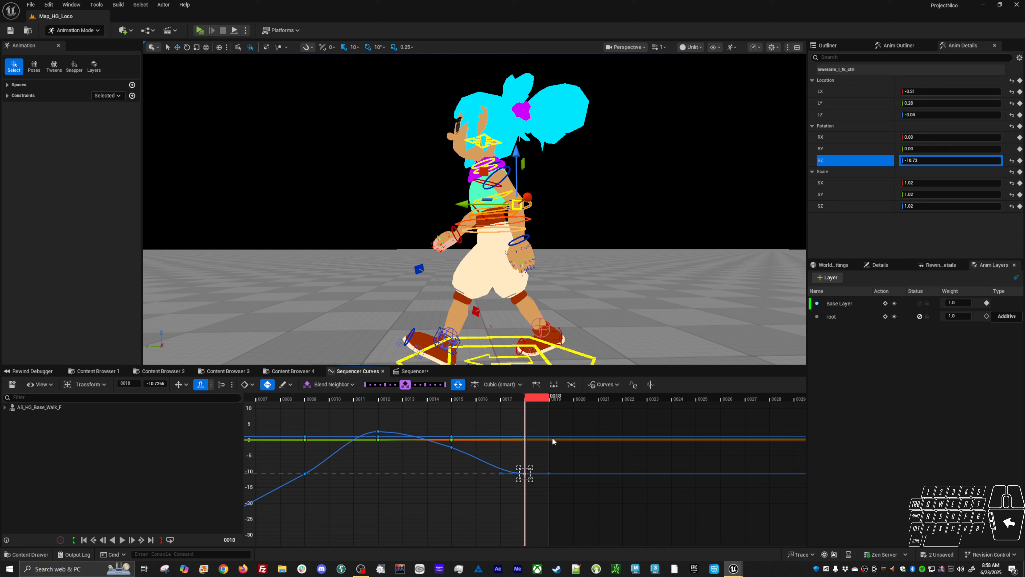
left_click(155, 382)
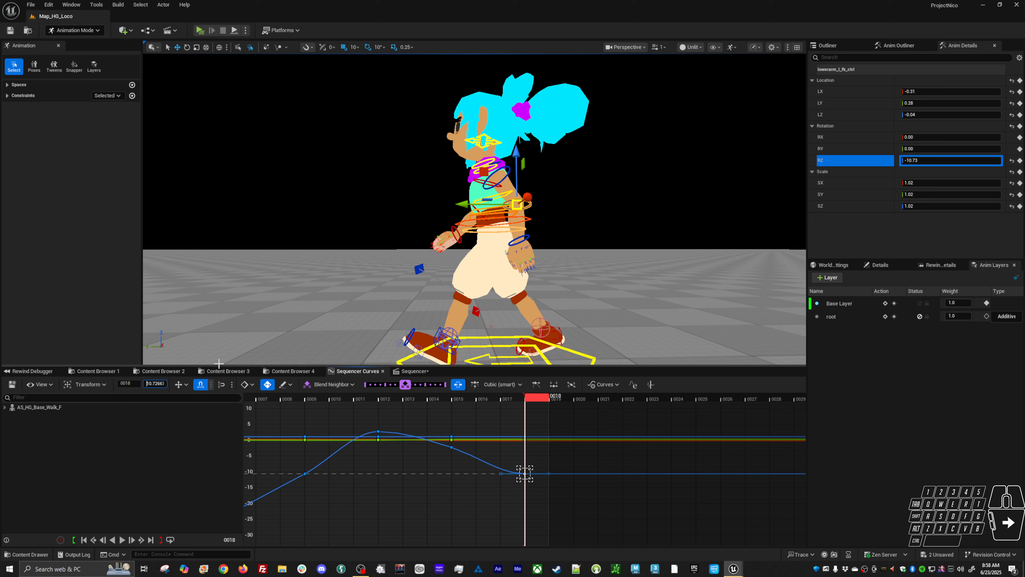
key("Return")
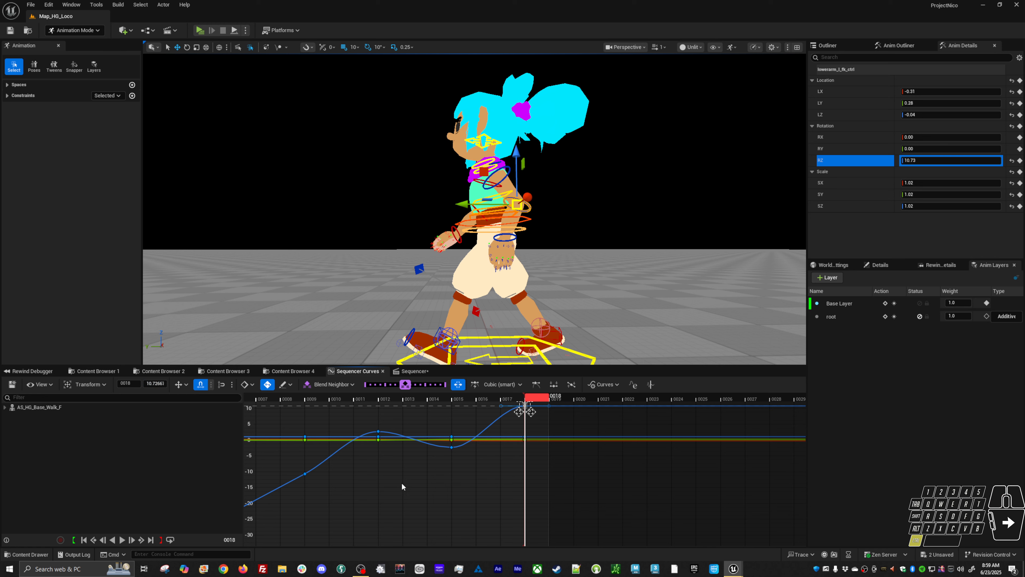
key("ctrl+z")
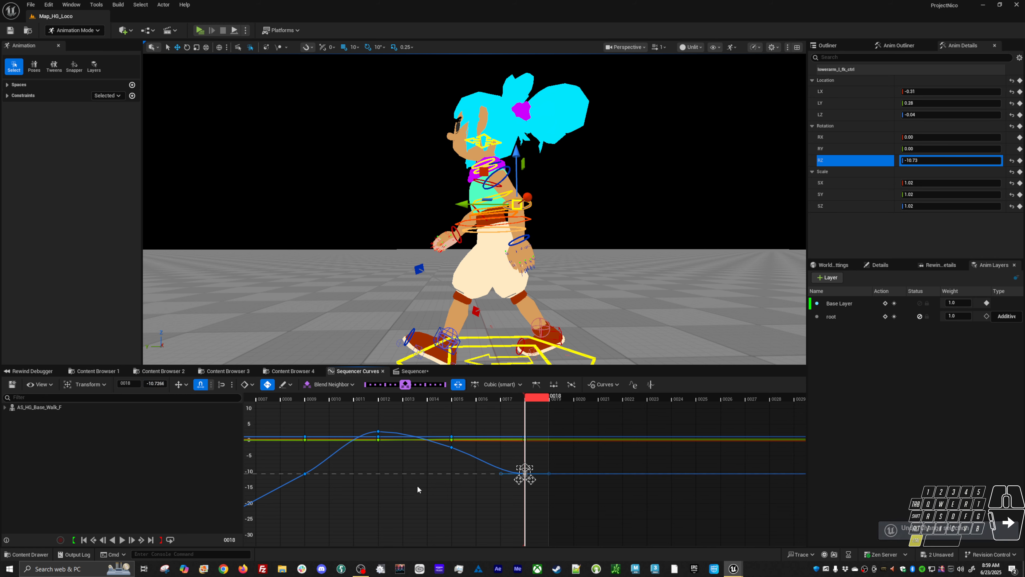
key("ctrl+z")
key("ctrl+z")
Step: Lower the lower arm's yaw keys at frames 0 and 18 together to about -25.84
left_click(493, 507)
key("f")
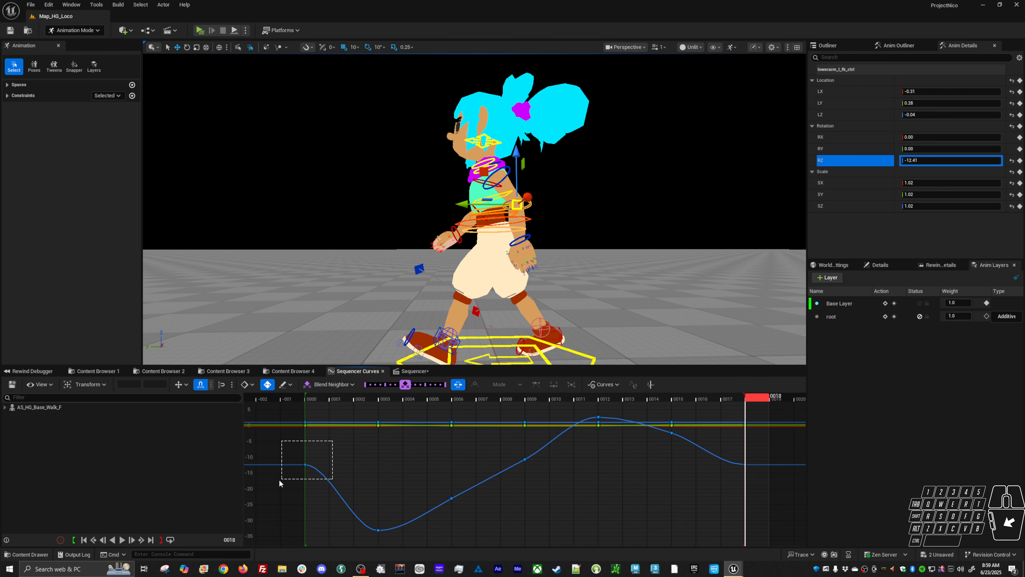
left_click_drag(280, 483, 280, 482)
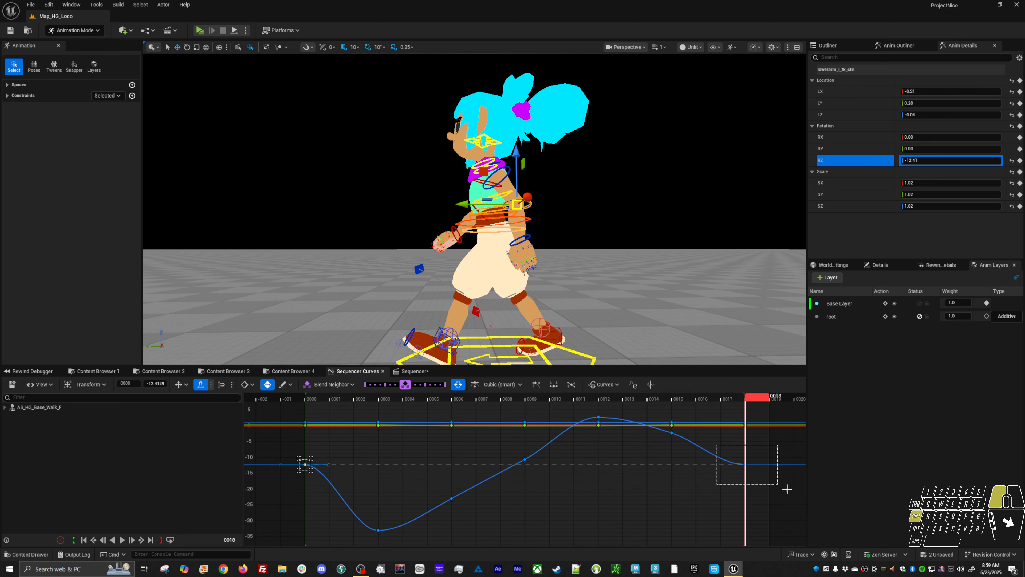
left_click_drag(787, 488, 787, 489, "shift")
middle_click_drag(469, 500, 534, 549, "shift")
left_click(642, 460)
Step: Move the lower arm's yaw keys to about -4.3 at frame 15, -28 at frame 6 and -8.8 at frame 9
left_click(671, 433)
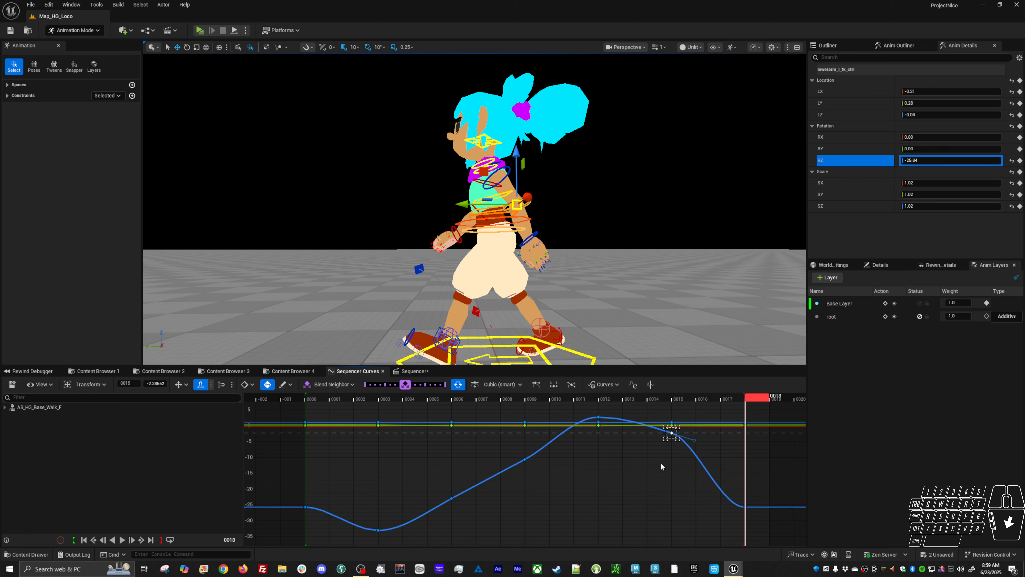
middle_click_drag(660, 462, 660, 491, "shift")
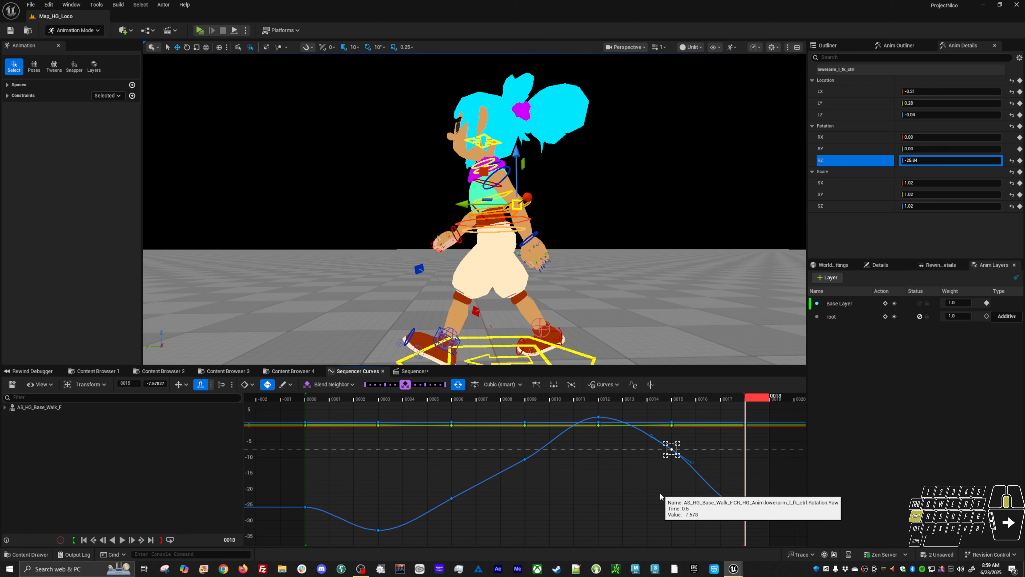
left_click(449, 491)
middle_click_drag(493, 508, 499, 523, "shift")
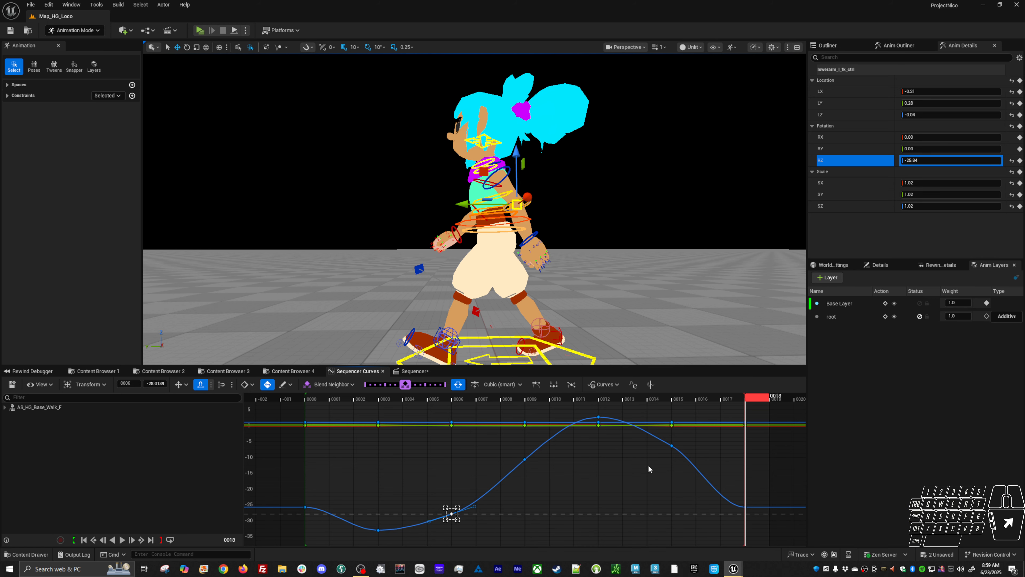
left_click(672, 445)
middle_click_drag(659, 494, 660, 486, "shift")
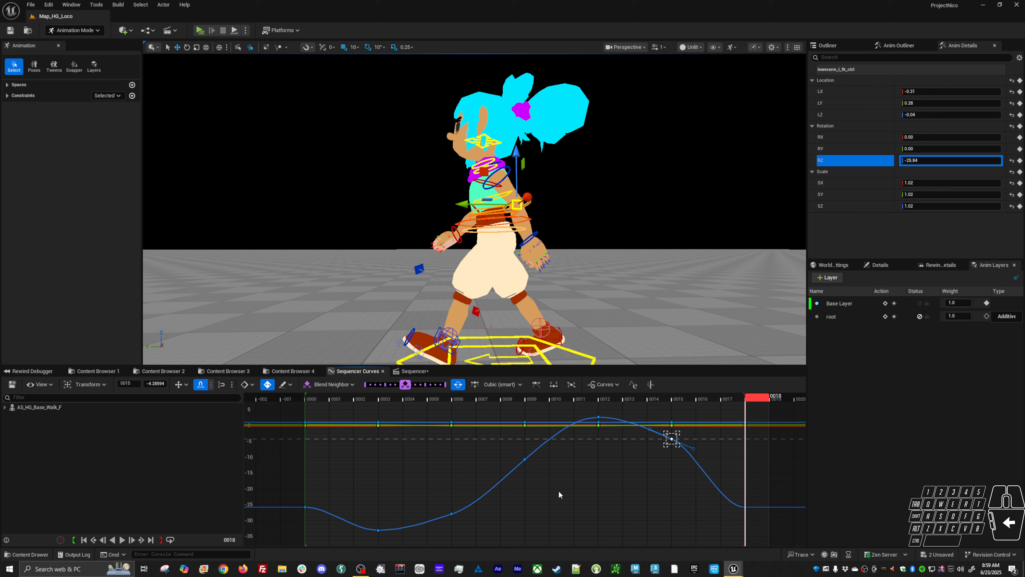
middle_click_drag(543, 489, 544, 480, "shift")
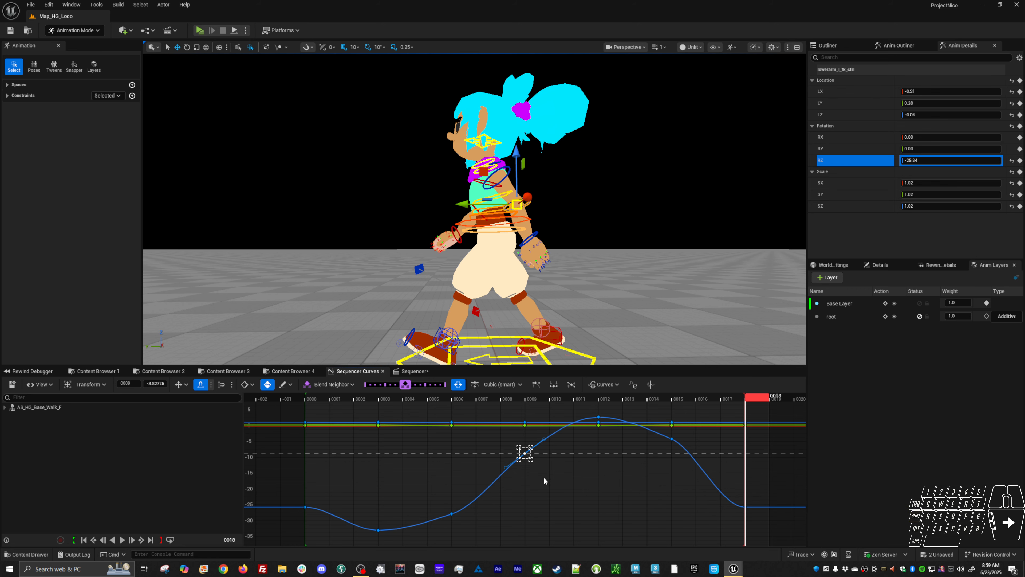
Step: Play back the walk cycle and orbit behind the character to check the arm swing
key("space")
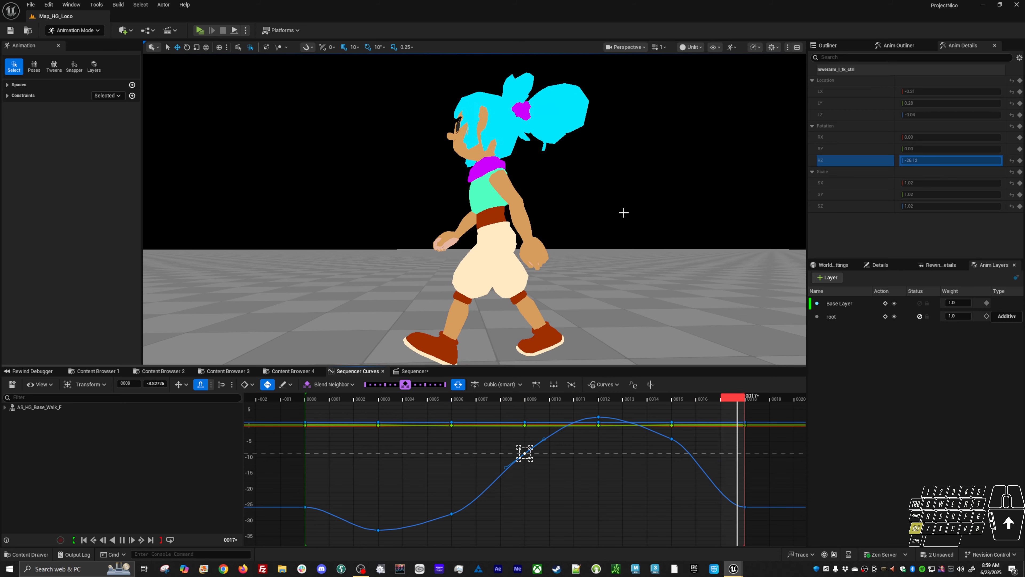
left_click_drag(623, 213, 825, 166, "alt")
key("space")
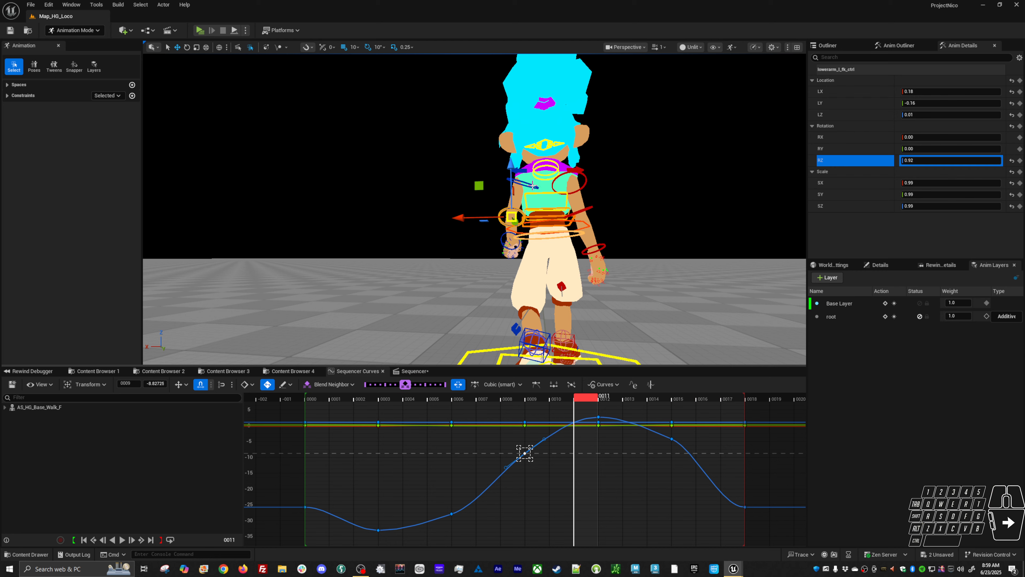
Step: Select the left upper arm control and step back and forth through its keyed poses to examine the arm from behind
left_click(533, 186)
key("comma")
key("comma")
key("comma")
key("comma")
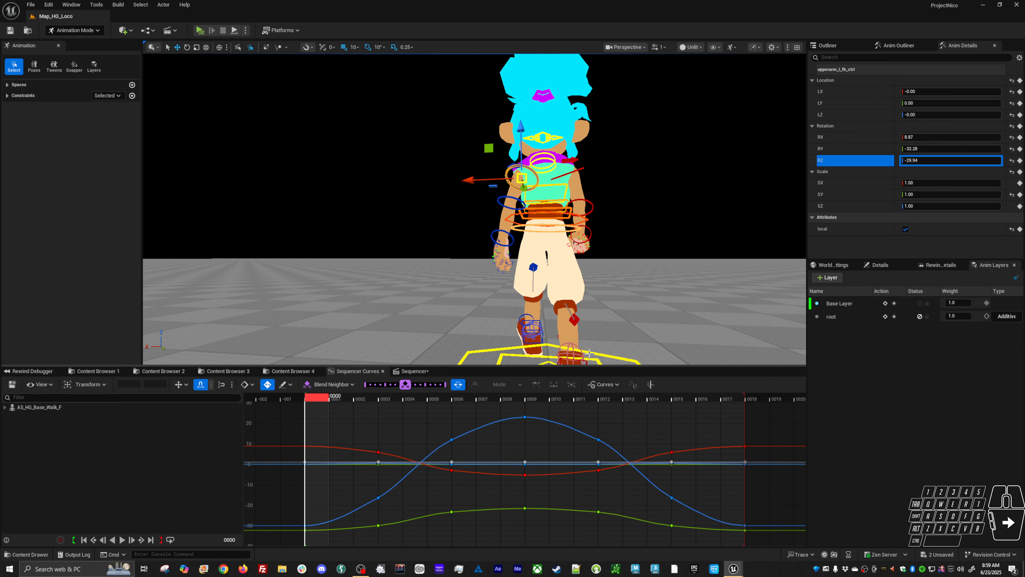
key("period")
key("period")
key("period")
key("comma")
key("comma")
key("comma")
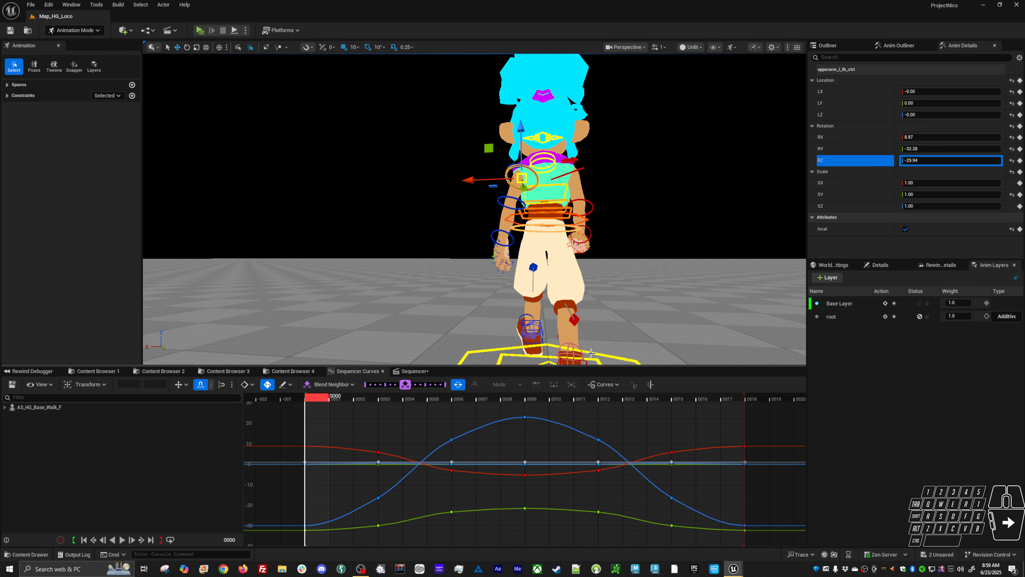
key("period")
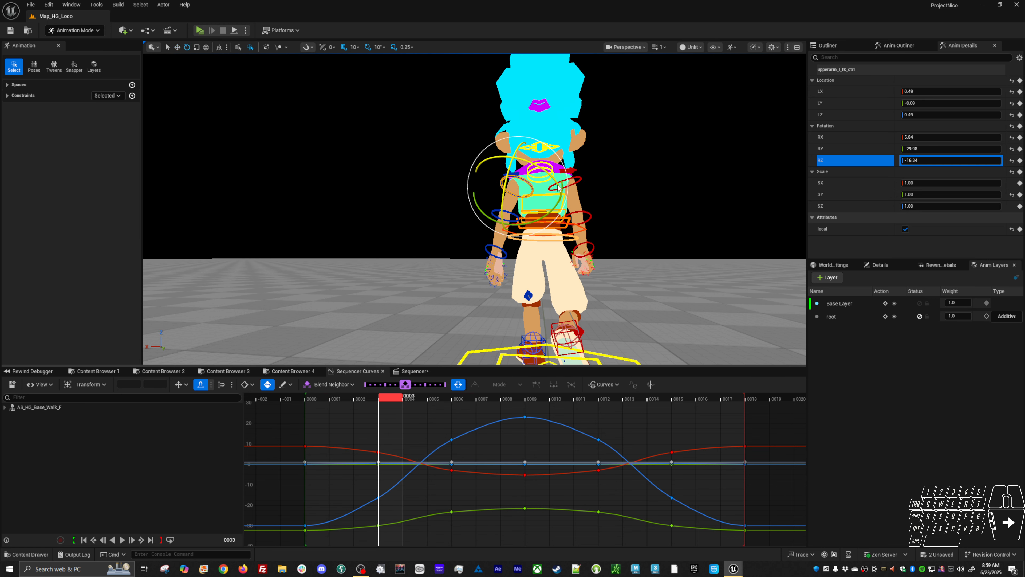
Step: Scrub through the walk and play it back from the side to review the arm motion
left_click_drag(395, 397, 455, 404)
left_click_drag(470, 246, 597, 255, "alt")
key("alt+v")
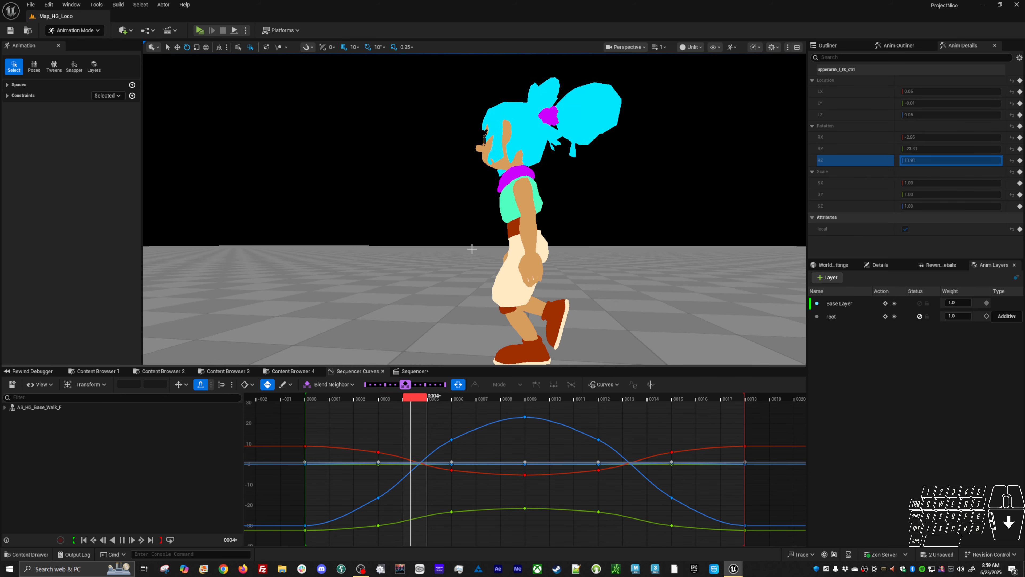
mouse_move(471, 247)
left_mouse_down("alt")
mouse_move(487, 252)
mouse_move(474, 236)
left_mouse_up("alt")
key("alt+v")
Step: At frame 18, select the left lower arm's first and last yaw keys and switch the curve editor to the Selection tool
left_click_drag(420, 399, 749, 418)
left_click(624, 304)
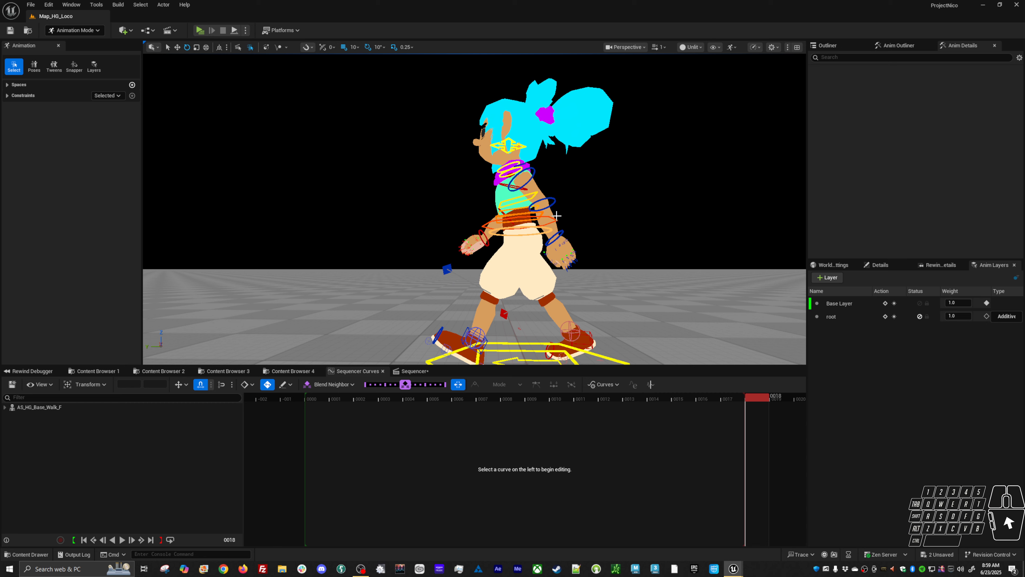
left_click(557, 214)
left_click(744, 507)
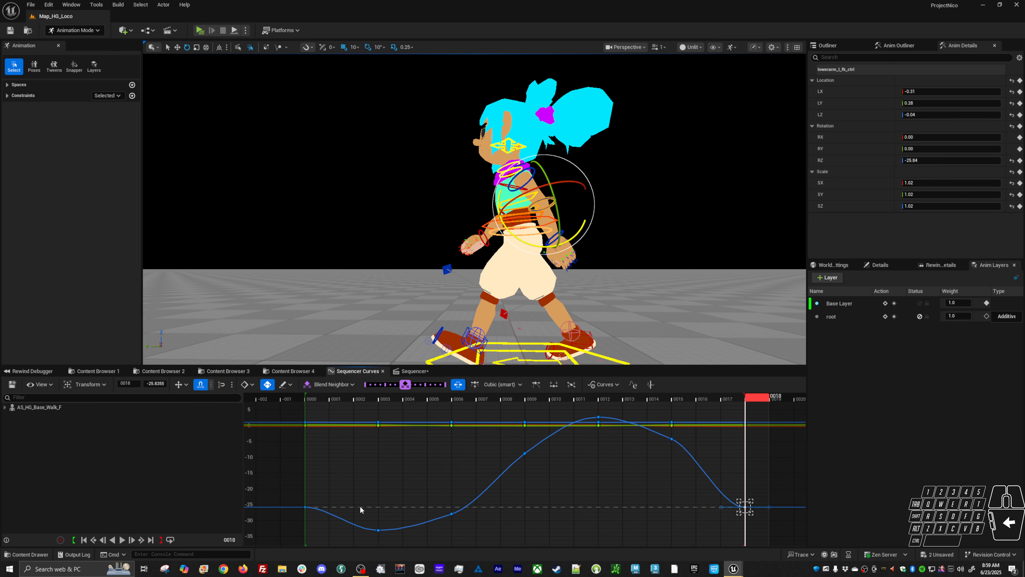
left_click(306, 507, "shift")
left_click_drag(329, 509, 329, 520)
key("ctrl+z")
key("q")
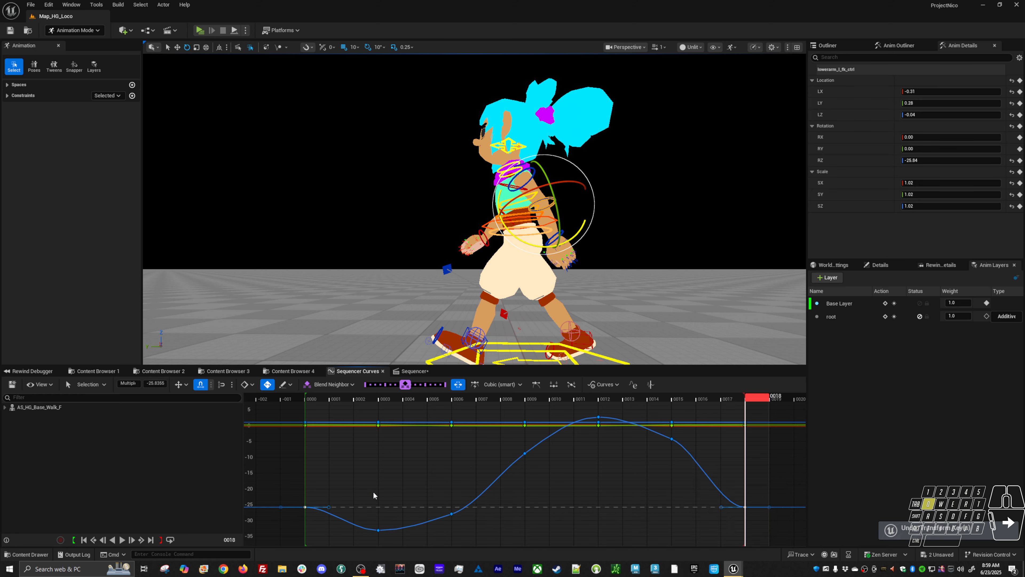
Step: Try tilting the tangents of the lower arm's end keys downward and setting smart tangents on the whole yaw curve
left_click_drag(327, 507, 328, 520)
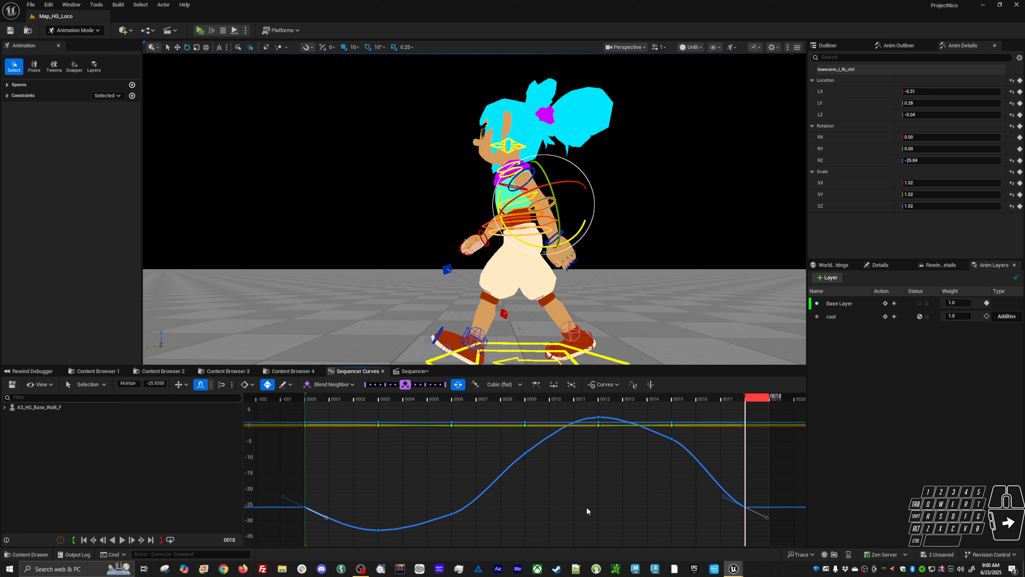
left_click_drag(499, 451, 547, 461)
left_click(497, 483)
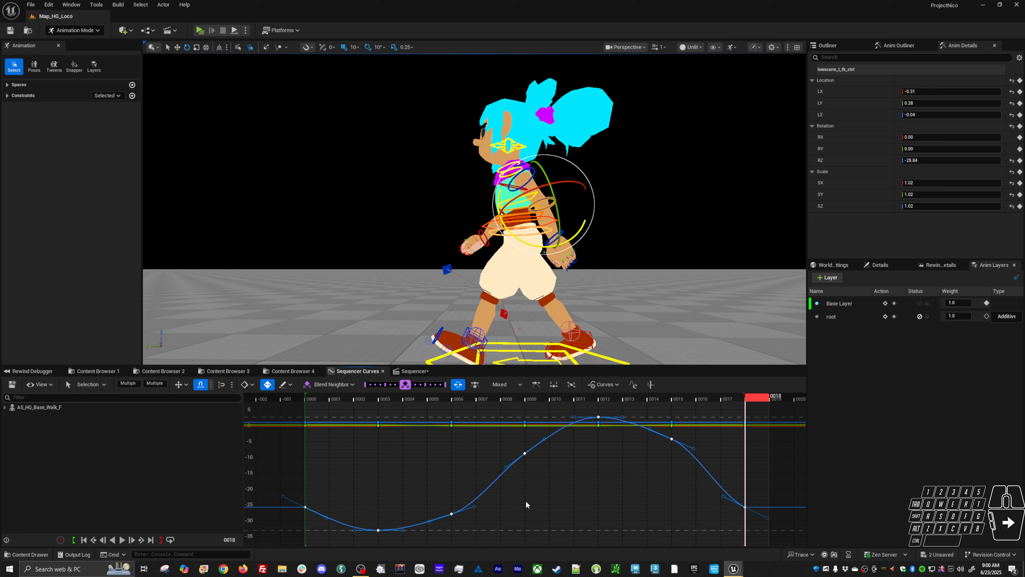
key("1")
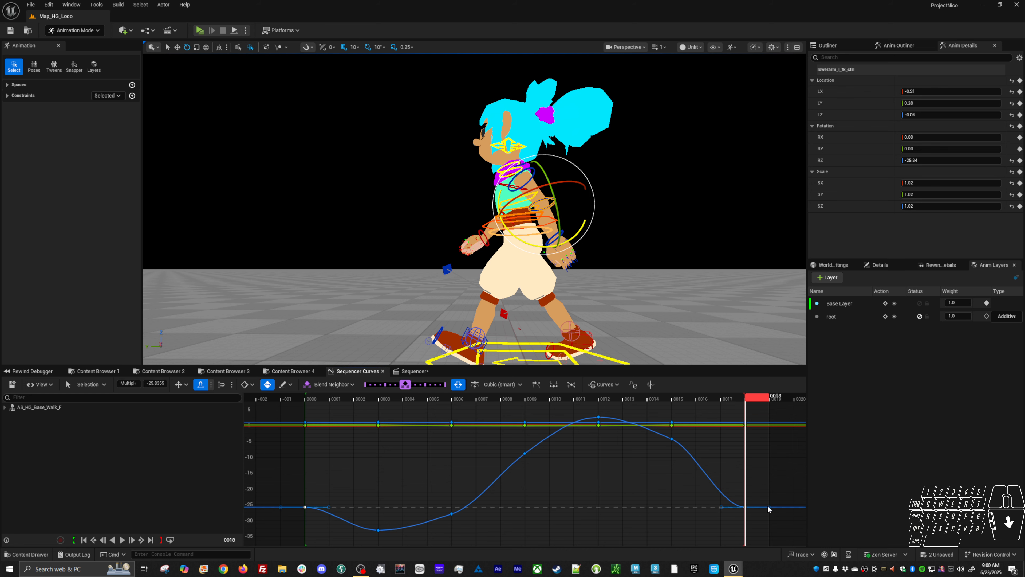
Step: Tilt the tangents of the yaw keys at frames 0 and 18 downward together, and steepen the frame 15 key's tangent
left_click_drag(768, 507, 766, 523)
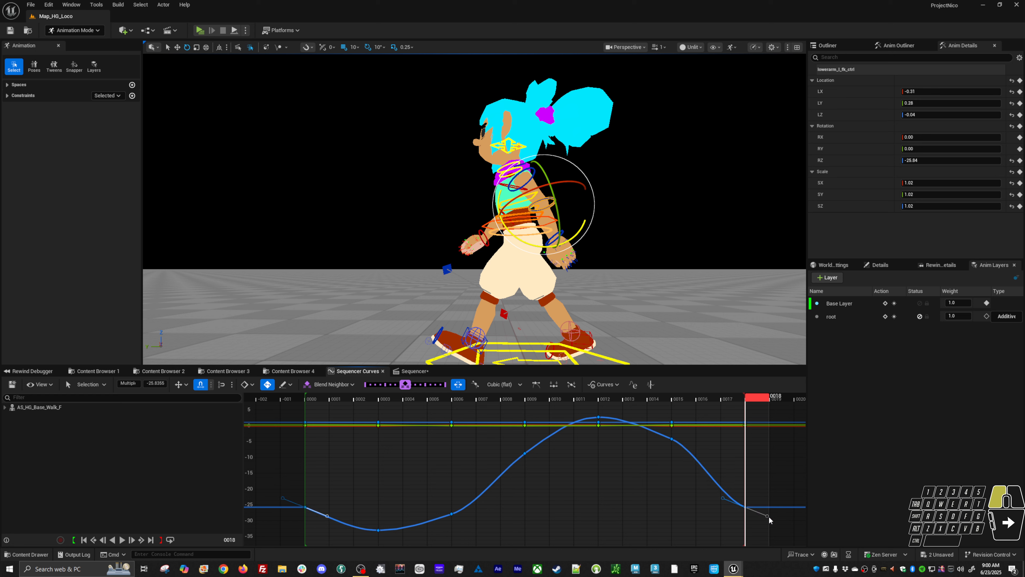
left_click(672, 439)
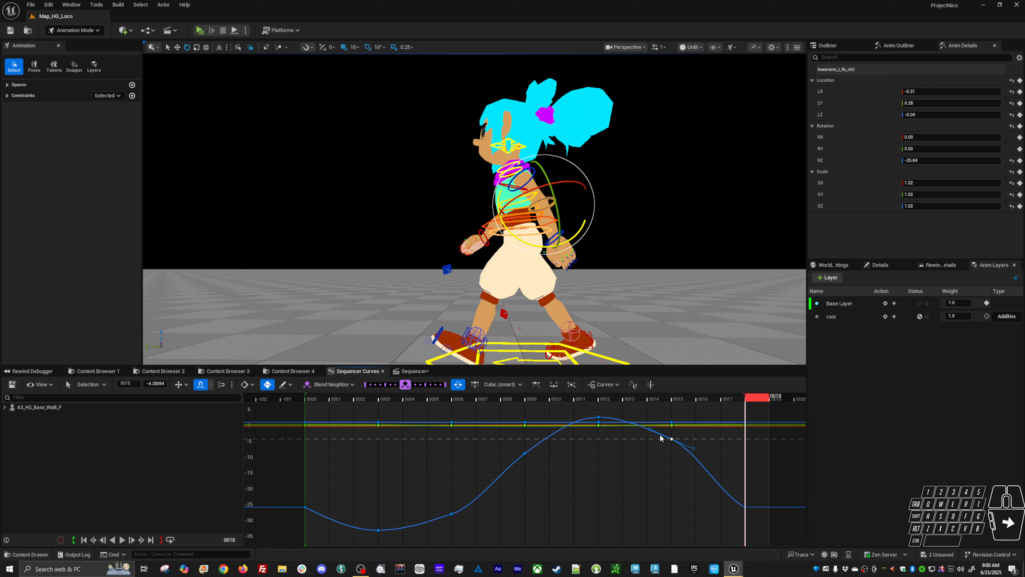
left_click_drag(693, 450, 693, 455)
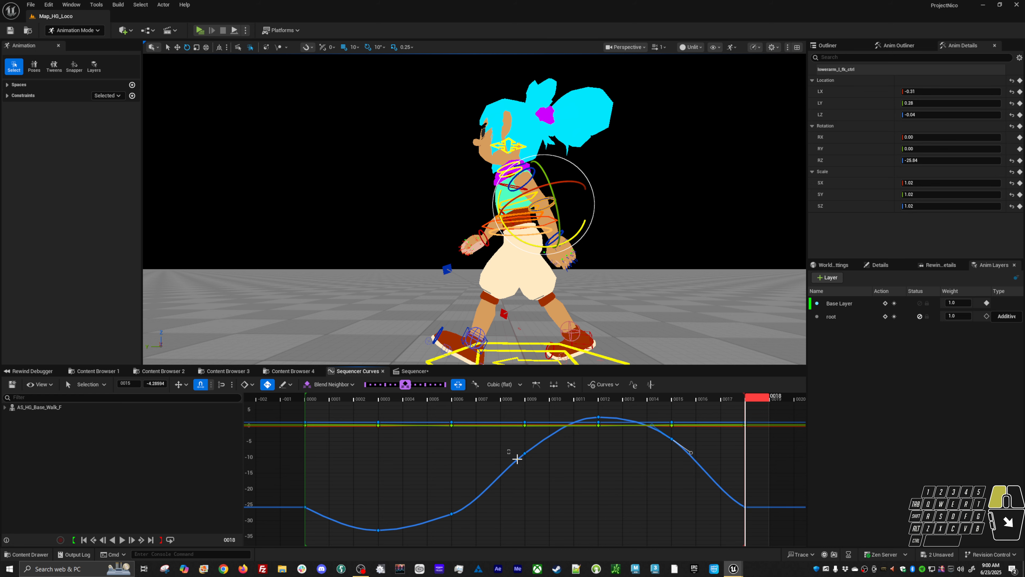
Step: Adjust the tangents of the lower arm's yaw keys at frames 9 and 6, and play back the walk
left_click(525, 453)
left_click_drag(544, 438, 544, 439)
left_click_drag(474, 506, 474, 506)
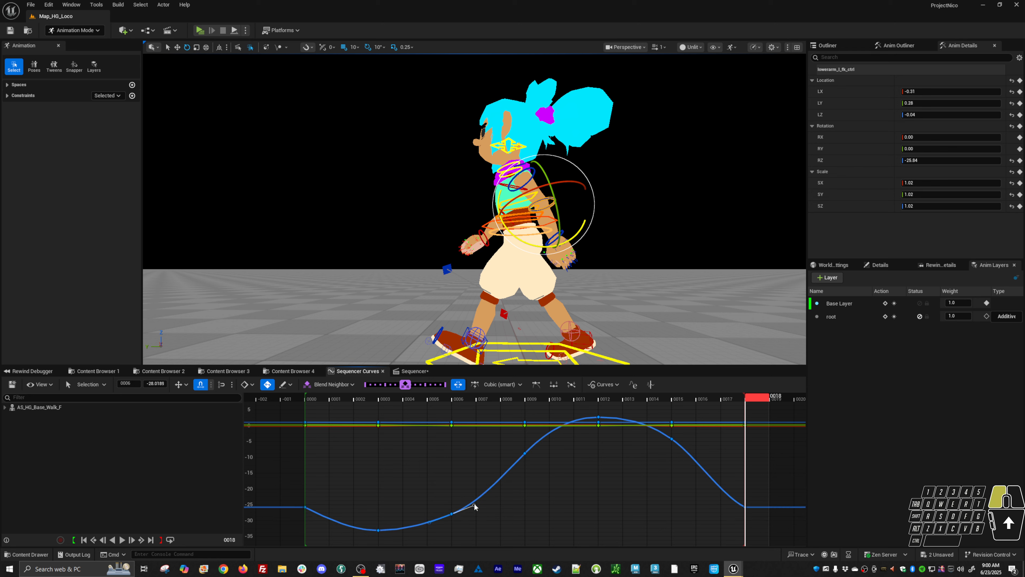
key("space")
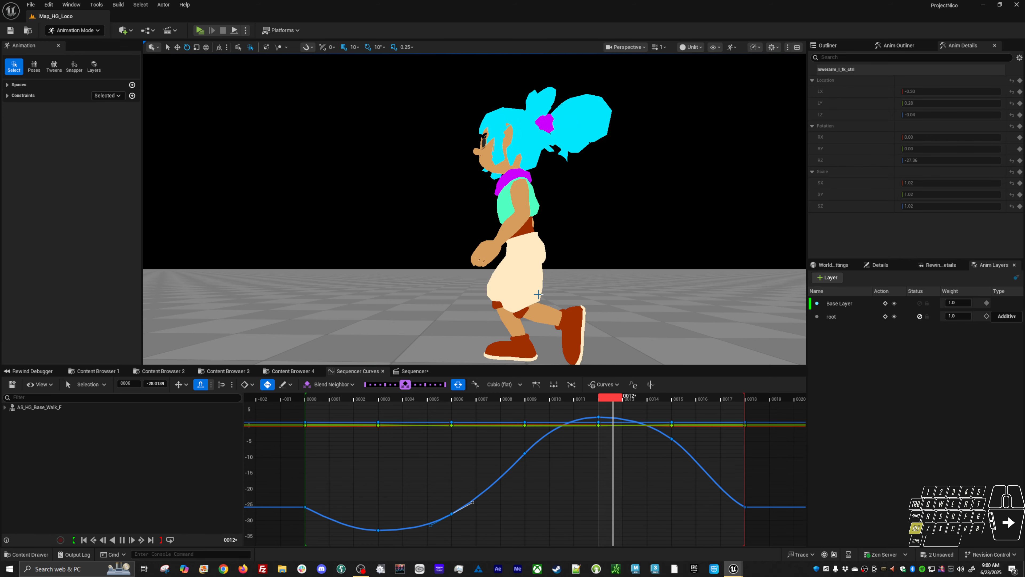
Step: Viewing the walk from the front, rotate the left upper arm control inward at frame 3 to an RY of about -35.9
mouse_move(536, 299)
left_mouse_down("alt")
mouse_move(674, 305)
mouse_move(540, 295)
left_mouse_up("alt")
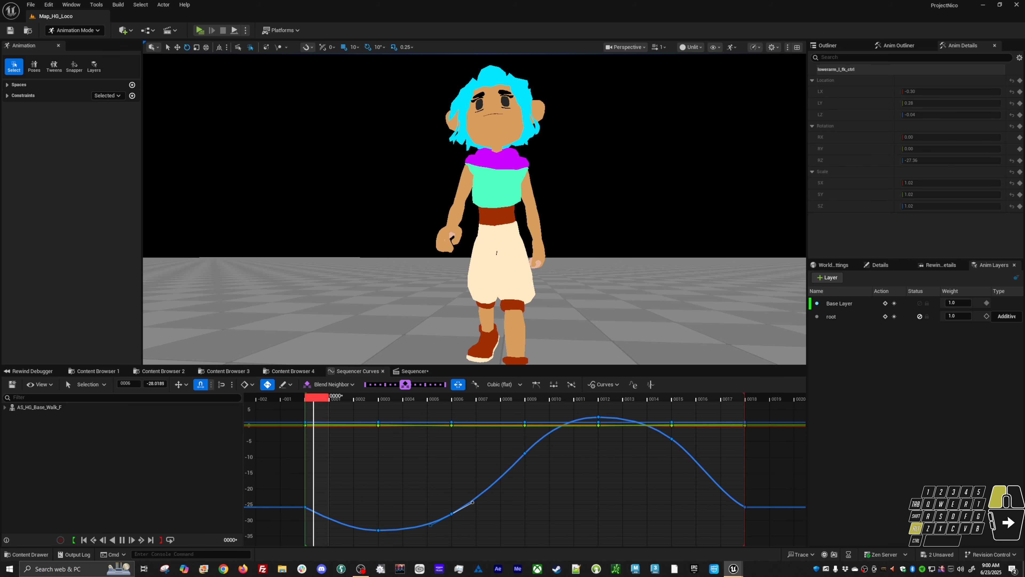
key("space")
key("w")
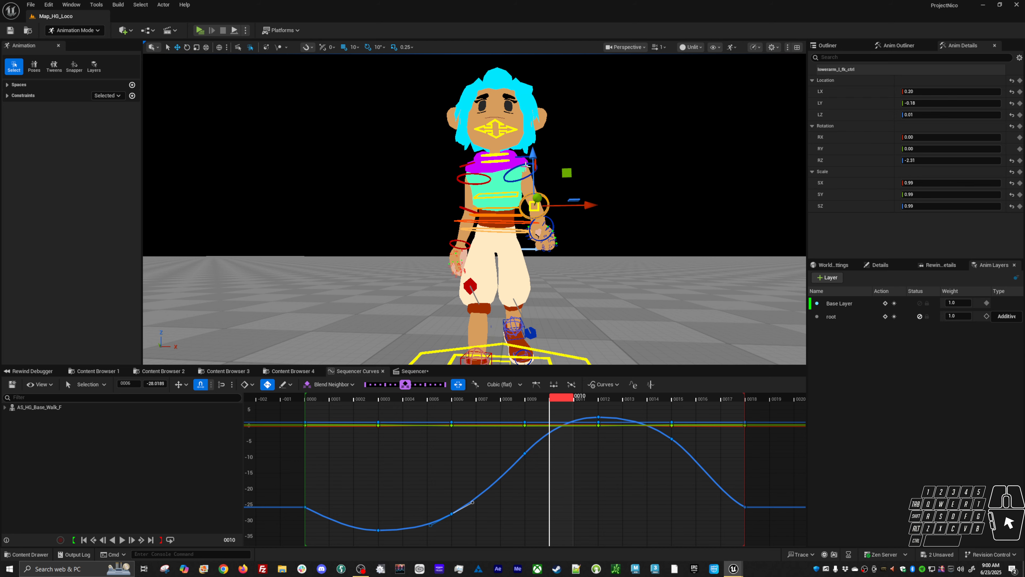
left_click(526, 165)
left_click_drag(324, 398, 402, 399)
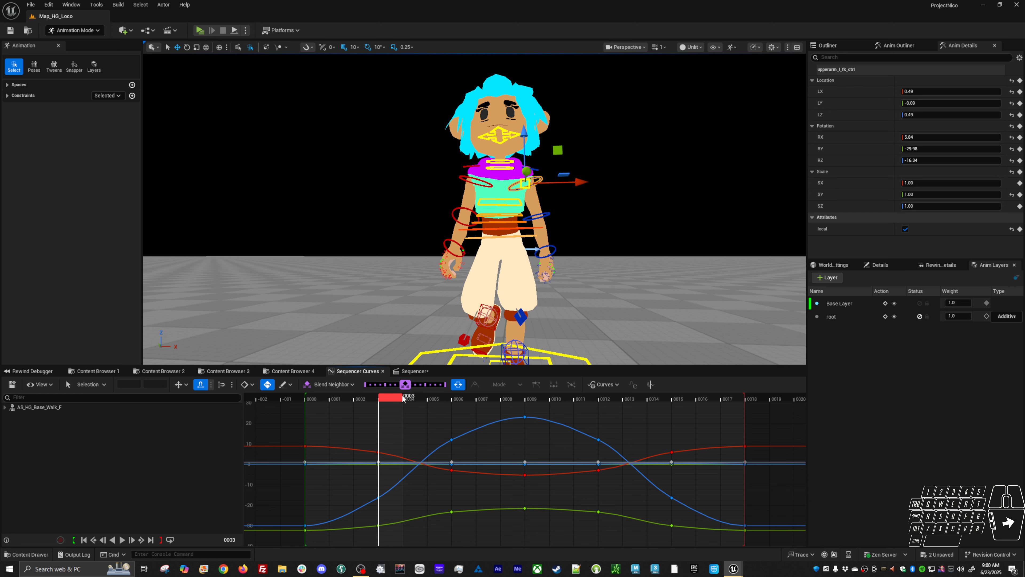
key("e")
left_click_drag(572, 188, 547, 243)
Step: Rotate the left upper arm control at frame 12 to an RY of about -34.35 and at frame 15 to about -29.66
left_click_drag(395, 398, 605, 419)
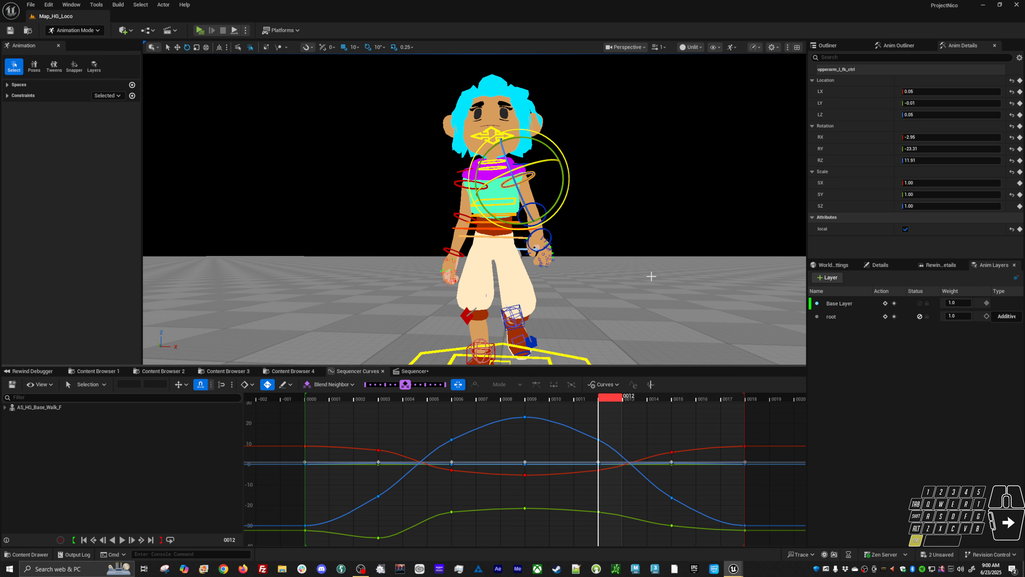
left_click_drag(647, 279, 640, 303, "ctrl")
key("Right")
key("Right")
key("Right")
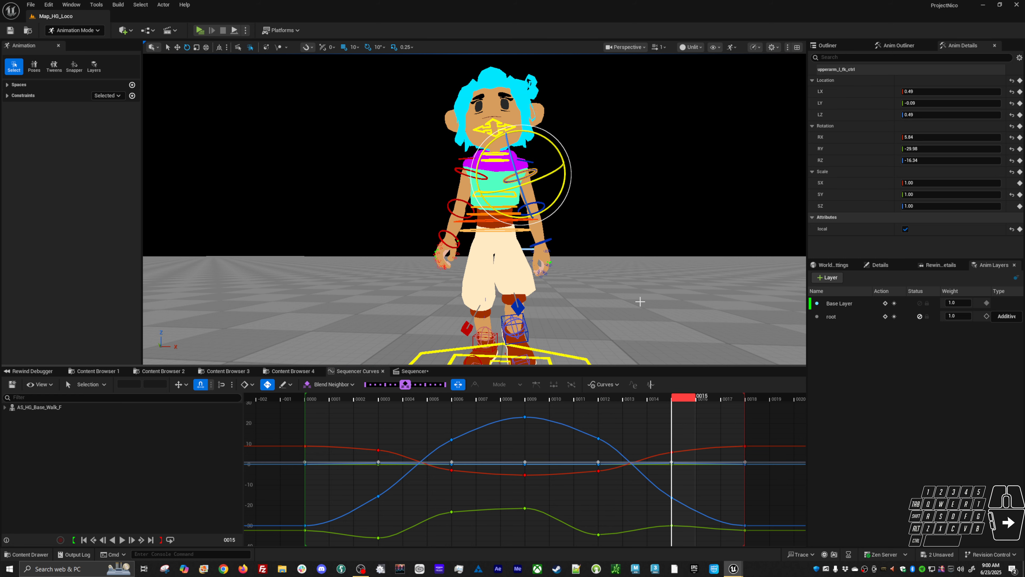
key("Left")
key("Left")
key("Left")
key("Right")
key("Right")
key("Right")
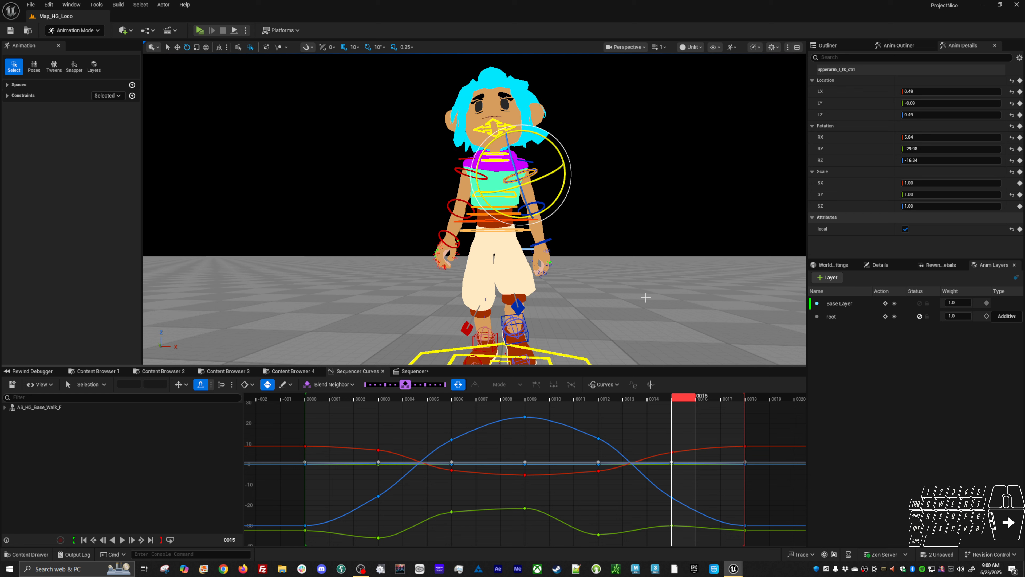
left_click_drag(645, 298, 651, 283, "ctrl")
Step: Rotate the left upper arm at frame 18 to an RY of about -28.41 and key the same pose at frame 0
key("Right")
key("Right")
key("Right")
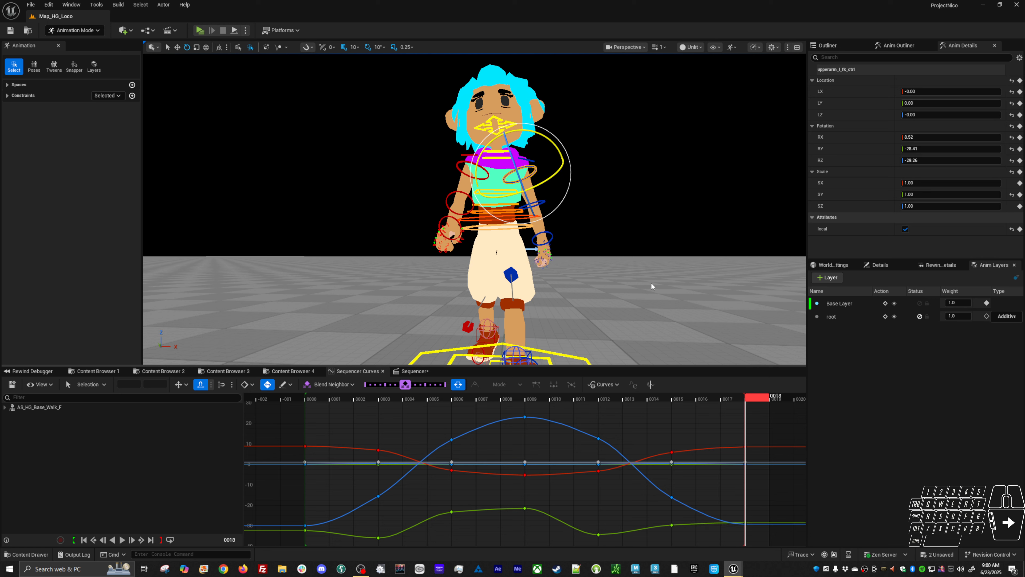
middle_click(319, 396)
key("s")
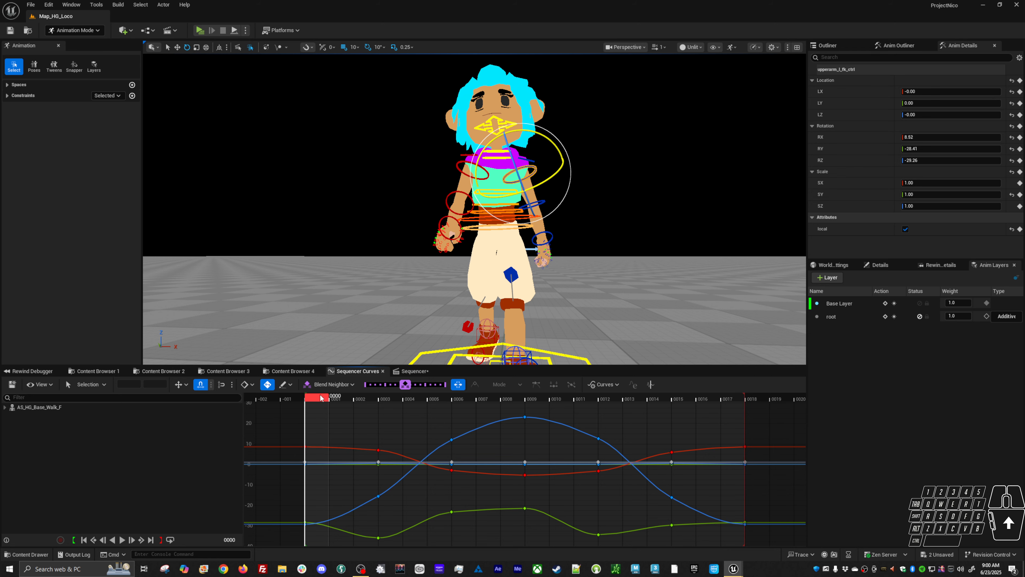
Step: Lower the upper arm's pitch key at frame 6 to about -28.59 in the curve editor and play back the walk
key("period")
key("period")
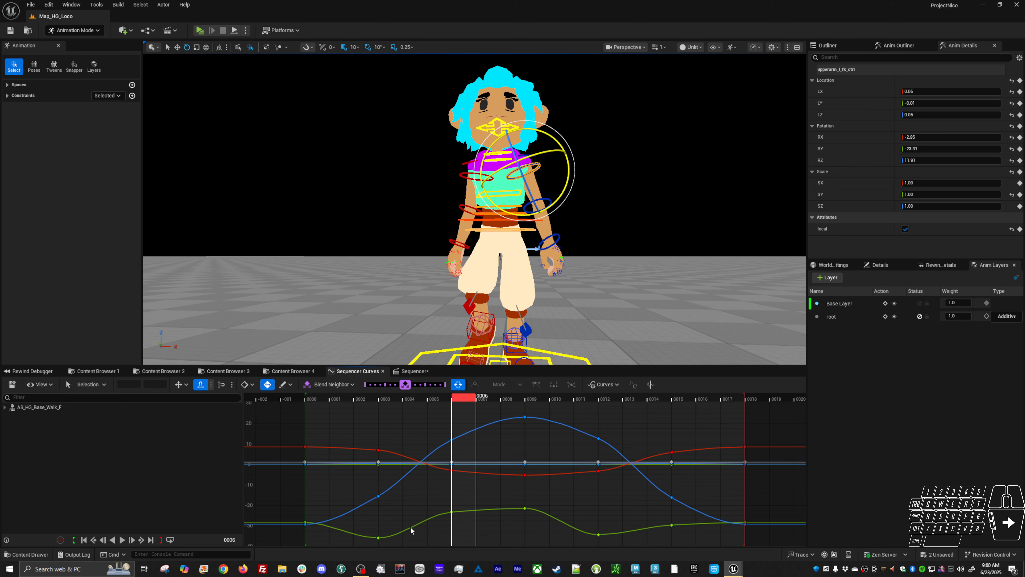
key("comma")
key("period")
left_click_drag(443, 498, 468, 529)
middle_click_drag(469, 529, 481, 512, "shift")
key("space")
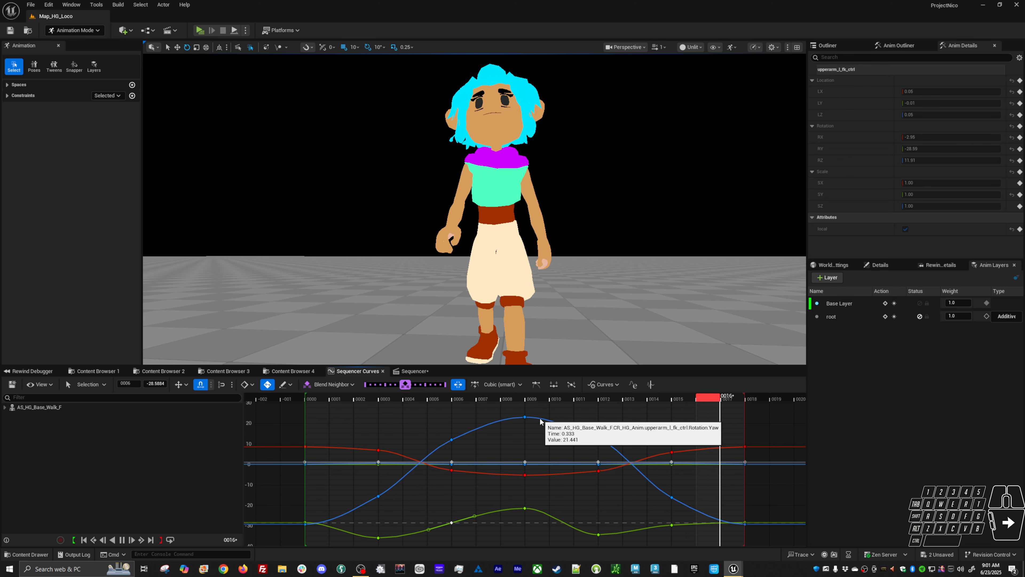
Step: Lower the upper arm's pitch key at frame 9 to about -30.49 and play back the walk
key("space")
mouse_move(587, 404)
left_mouse_down()
mouse_move(534, 400)
mouse_move(598, 406)
left_mouse_up()
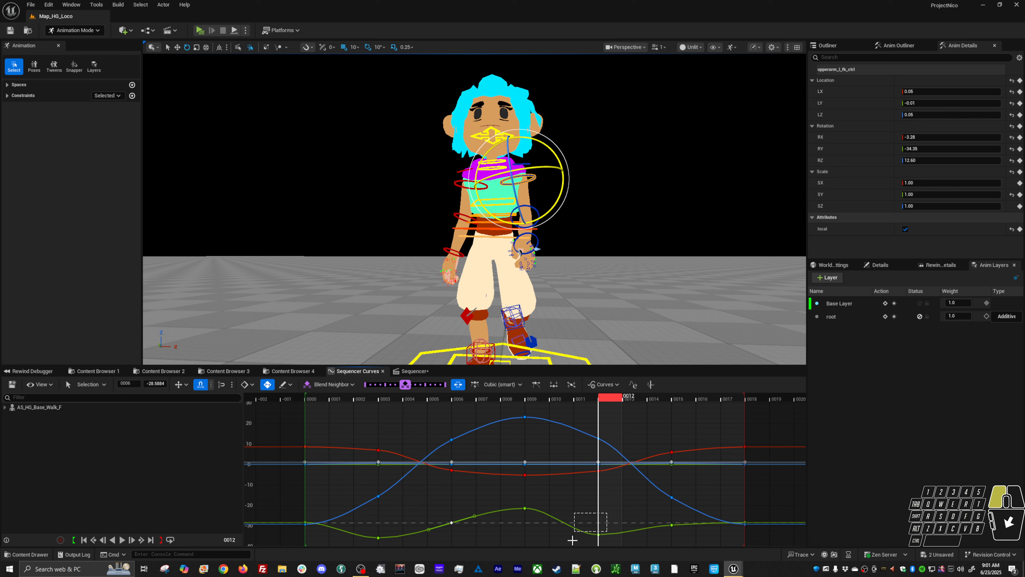
left_click(536, 396)
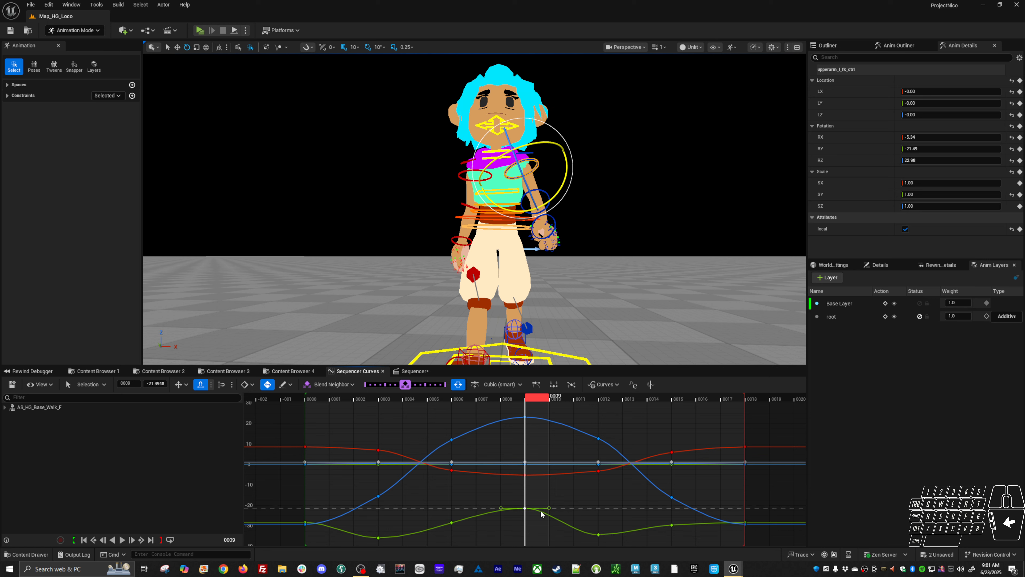
left_click_drag(553, 402, 617, 417)
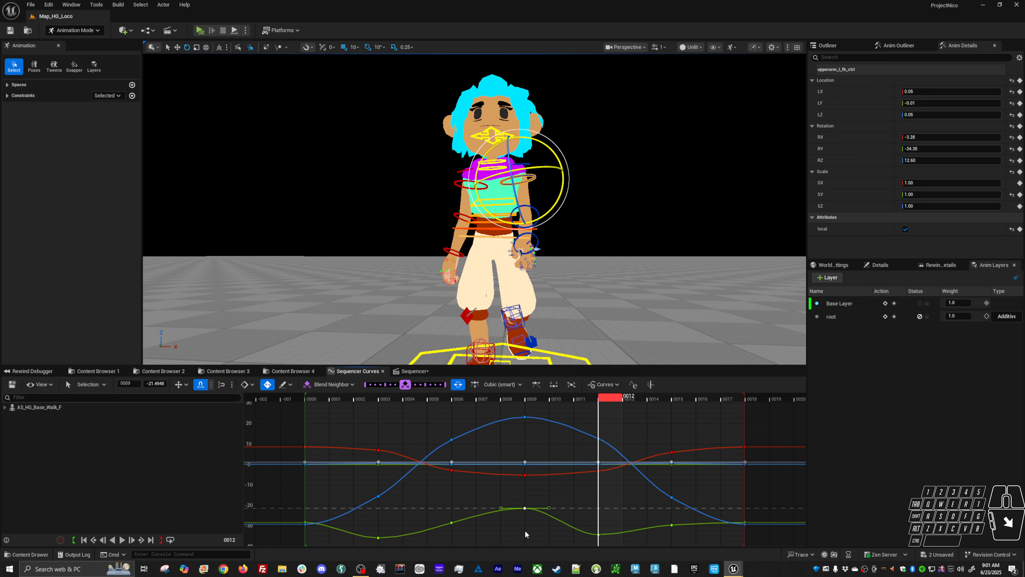
left_click_drag(588, 530, 627, 545, "shift")
left_click_drag(612, 400, 614, 422)
mouse_move(558, 491)
middle_mouse_down()
mouse_move(566, 509)
mouse_move(567, 492)
middle_mouse_up()
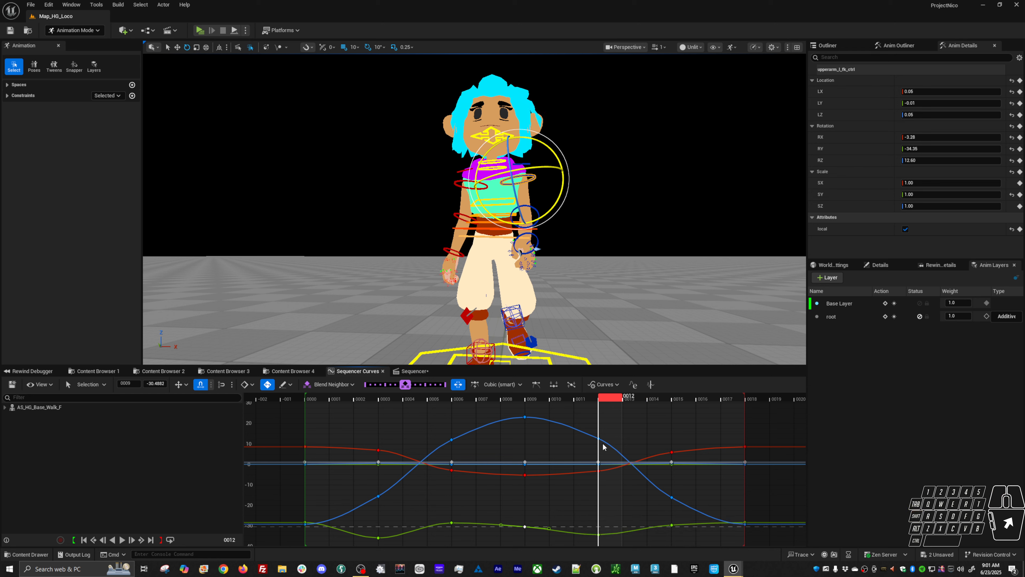
key("space")
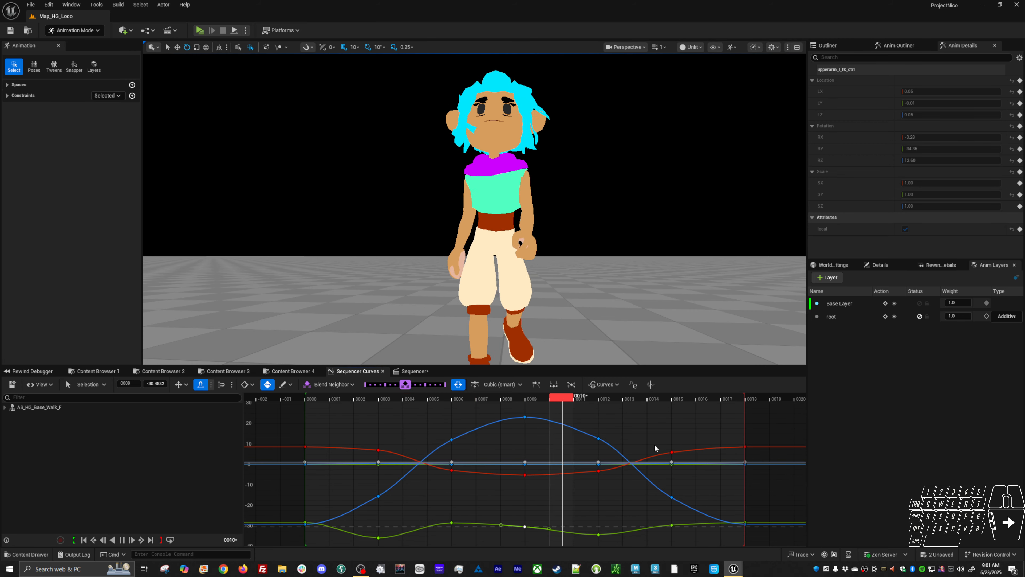
Step: Raise the upper arm's pitch key at frame 3 to about -30.24 and play back the walk
key("space")
left_click_drag(327, 399, 398, 437)
left_click_drag(389, 543, 361, 524)
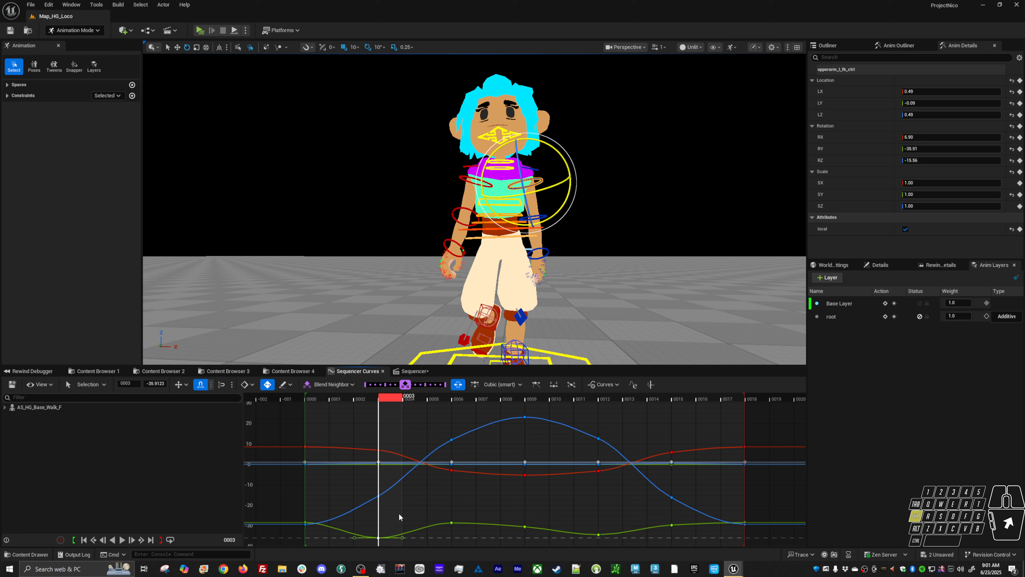
middle_click_drag(399, 515, 415, 496, "shift")
key("space")
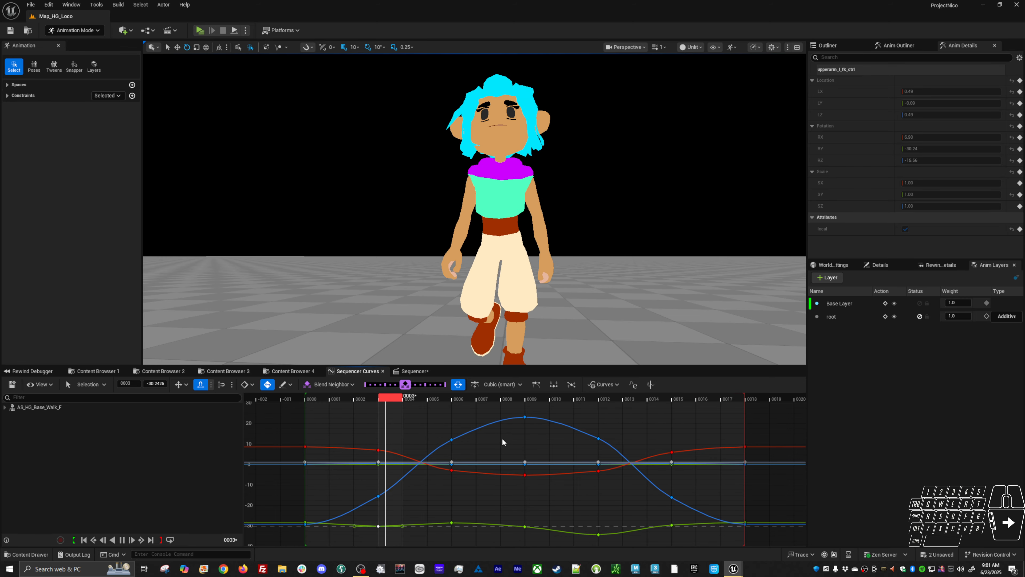
Step: Viewing from behind, rotate the left upper arm outward to an RX of about -15 at frame 3 and -22.9 at frame 6
left_click_drag(606, 287, 381, 311, "alt")
key("alt+v")
key("space")
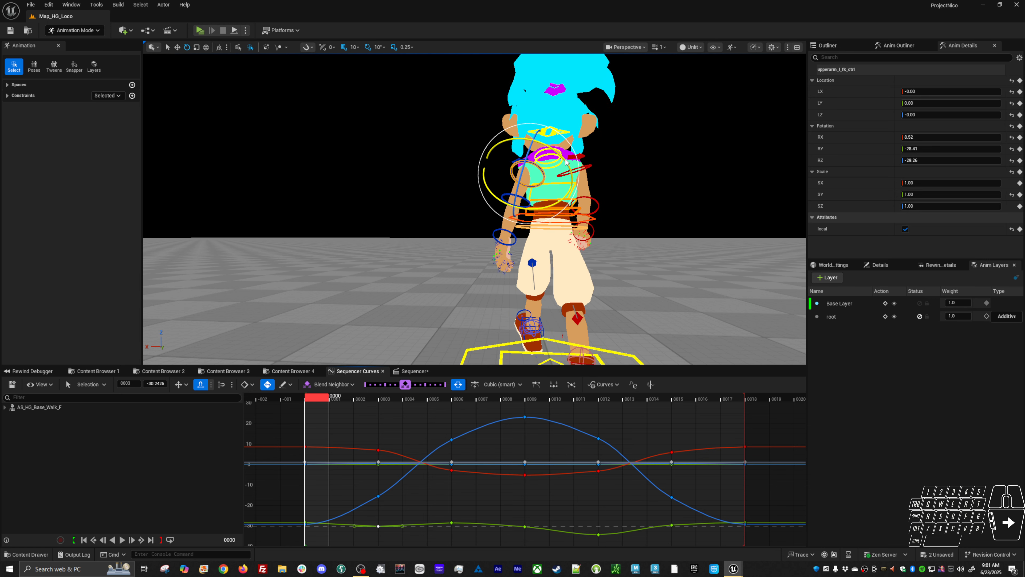
key("period")
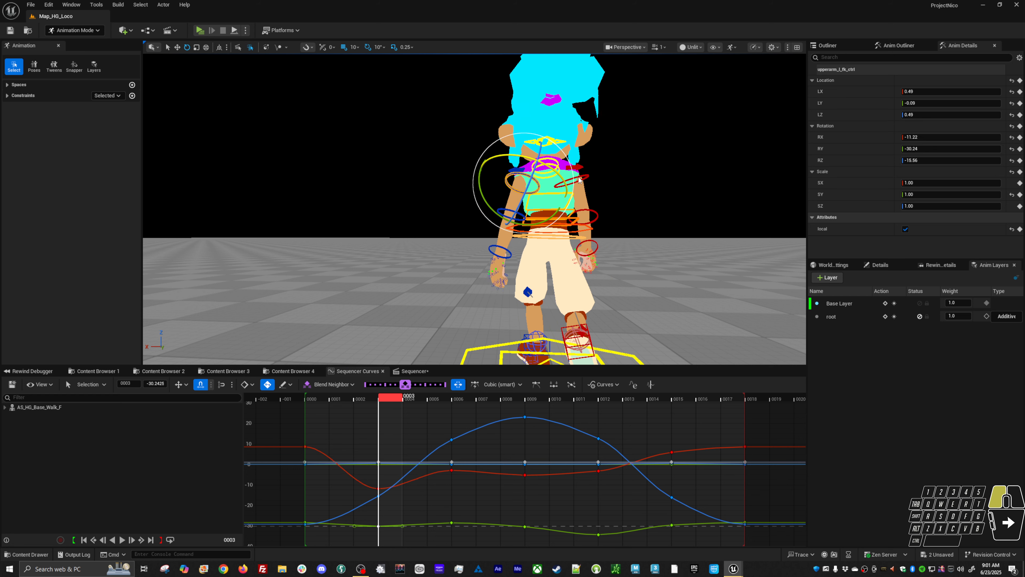
key("period")
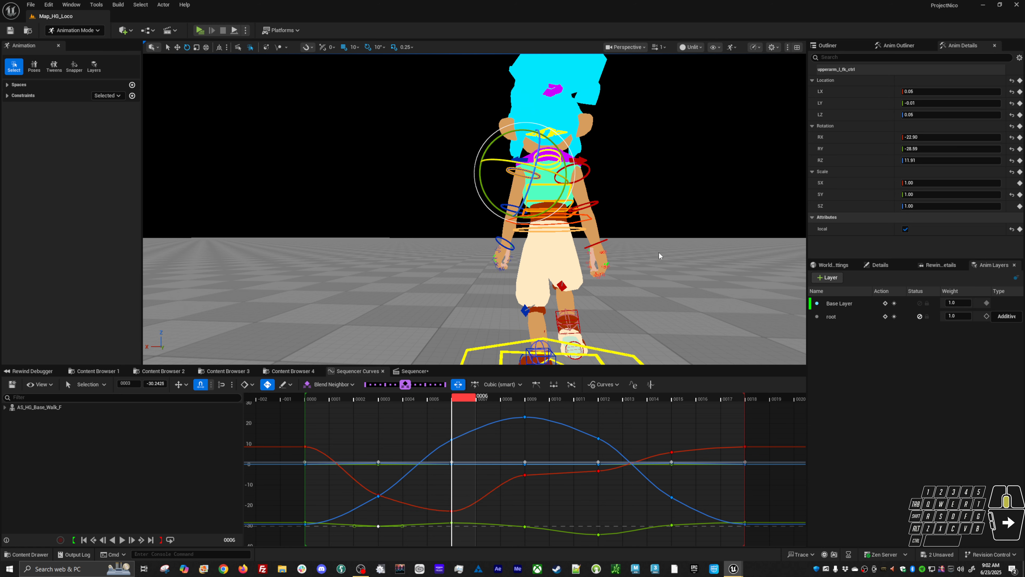
Step: Rotate the left upper arm outward to an RX of about -18.65 at frame 9 and -0.46 at frame 15
key("period")
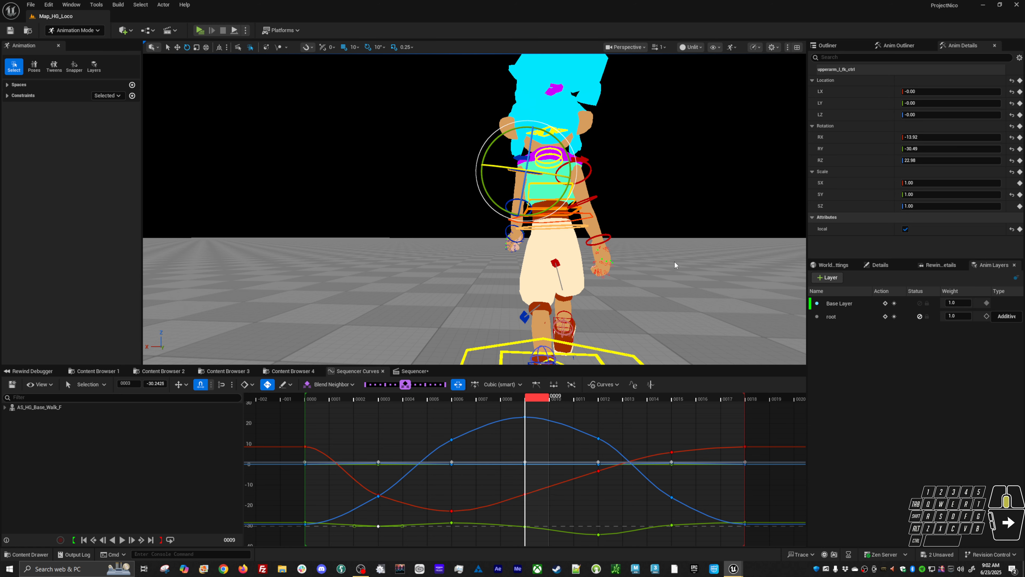
key("period")
key("period")
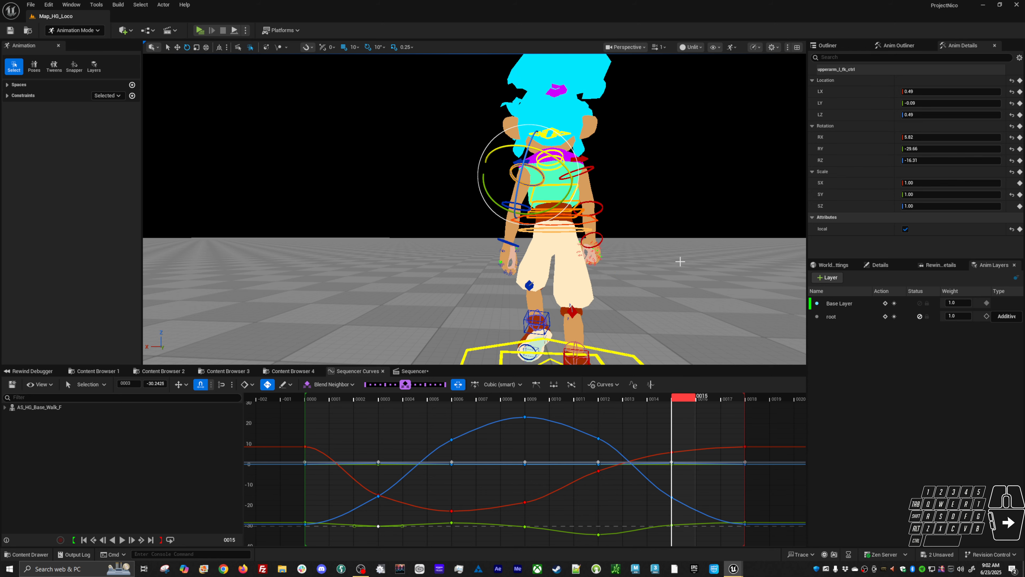
middle_click_drag(689, 263, 630, 238)
key("comma")
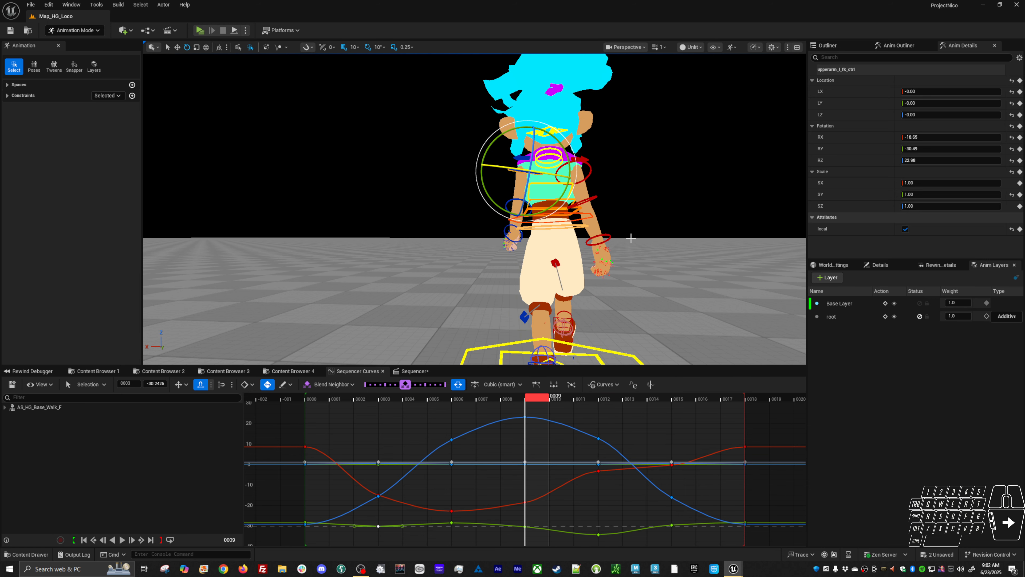
key("period")
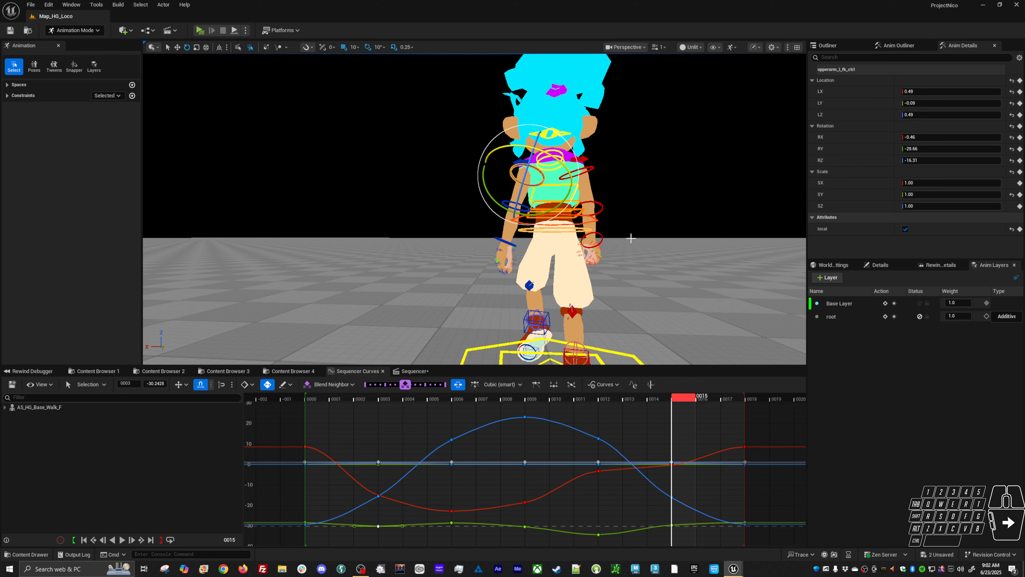
Step: Rotate the left upper arm at frame 18 to an RX of about -13.4, key that pose at frame 0, and play back
key("period")
middle_click_drag(633, 238, 611, 243)
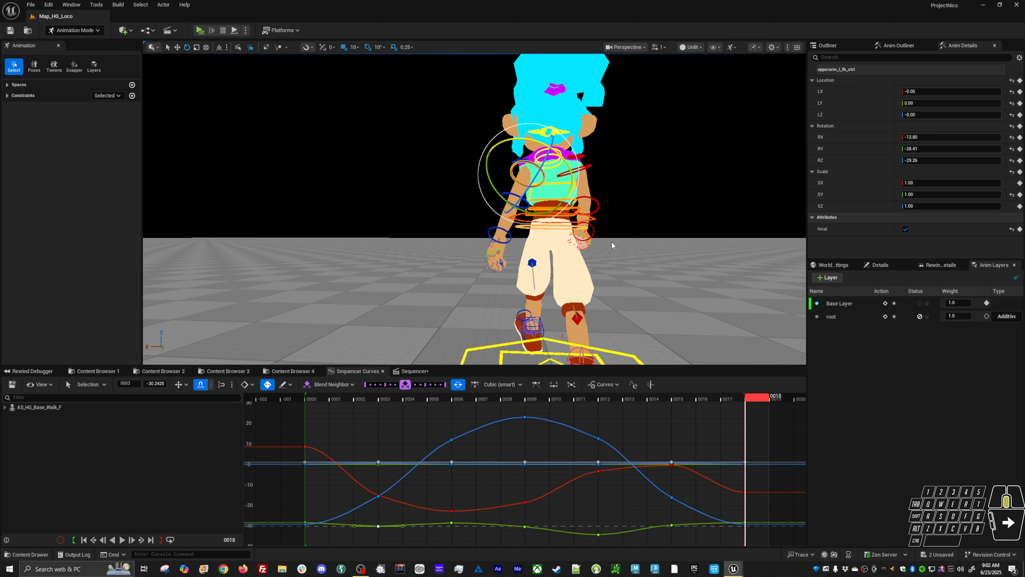
left_click(314, 400)
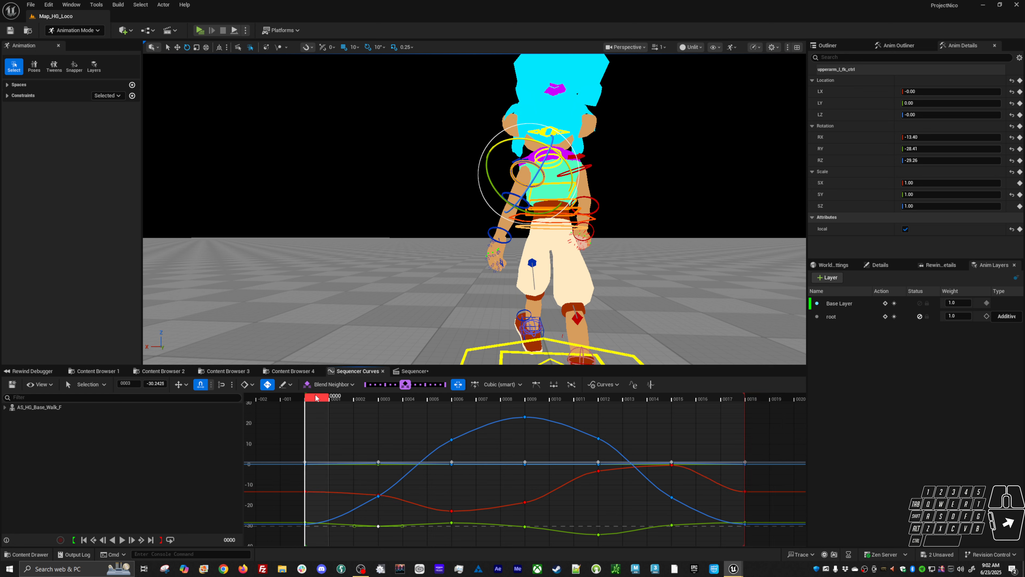
key("alt+v")
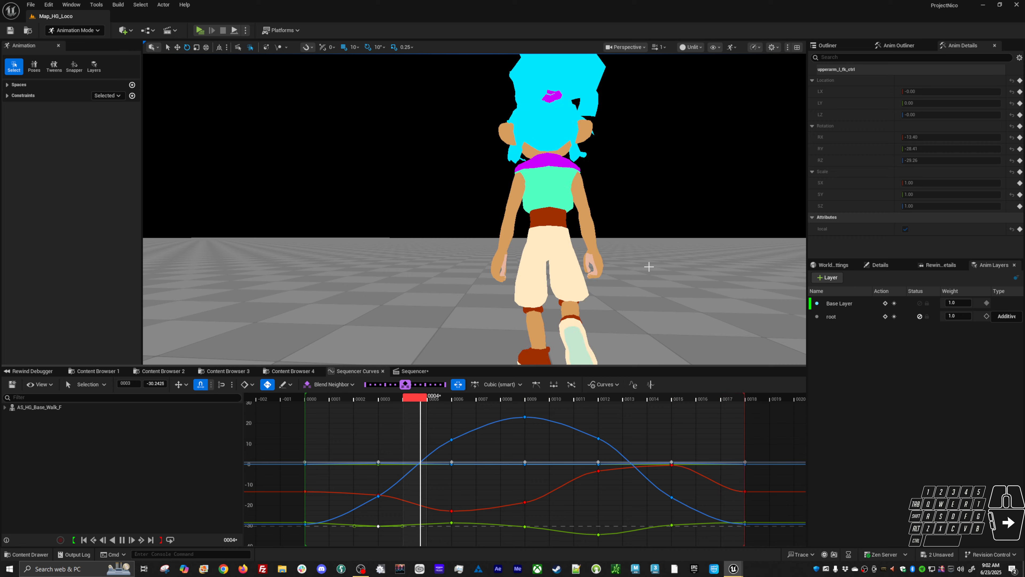
Step: Compare the arm poses from the front and raise the upper arm's roll key at frame 9 to about -9.27
left_click_drag(647, 265, 878, 252, "alt")
key("alt+v")
key("Left")
key("Left")
key("Left")
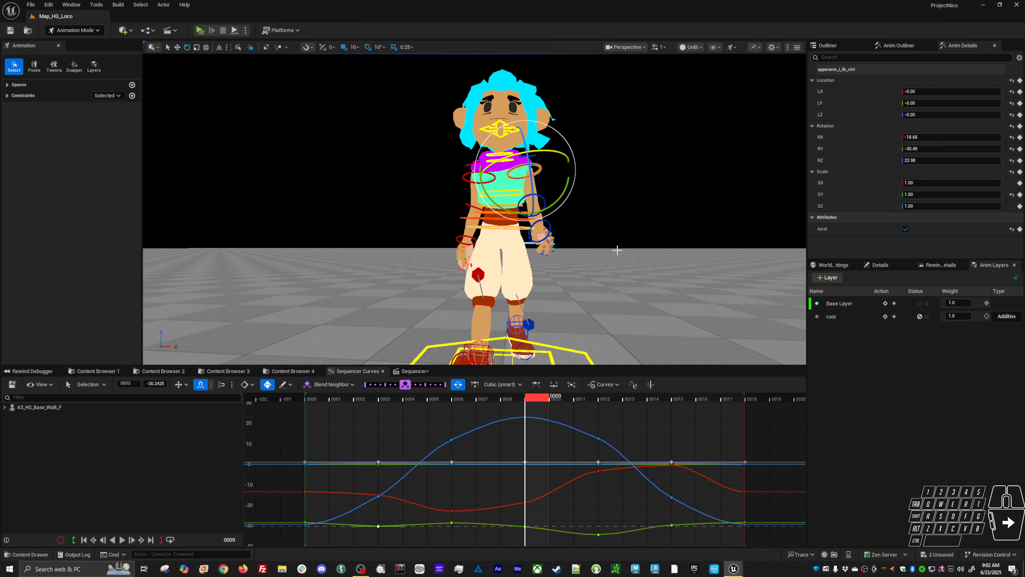
key("comma")
key("comma")
key("comma")
key("period")
key("period")
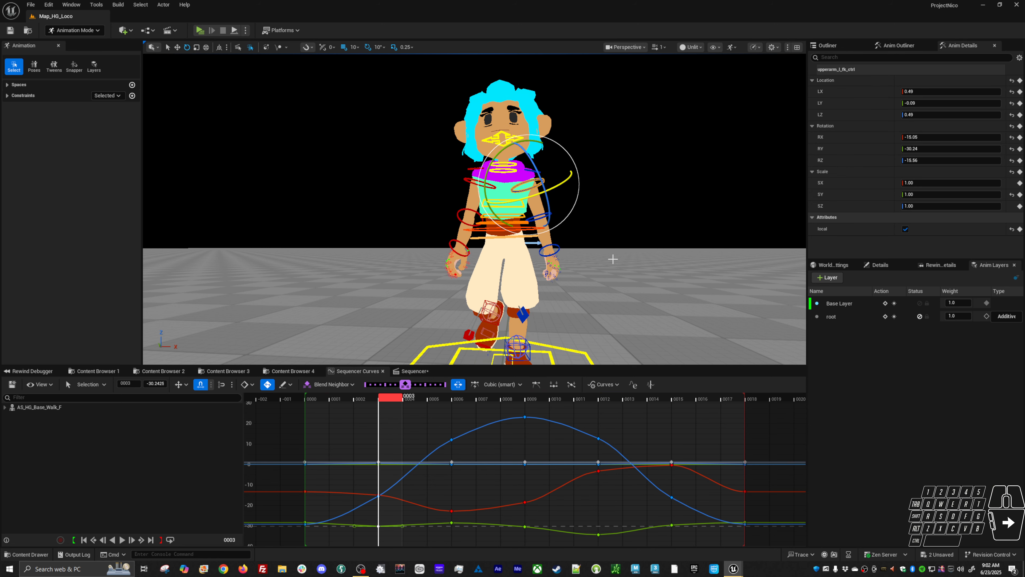
key("period")
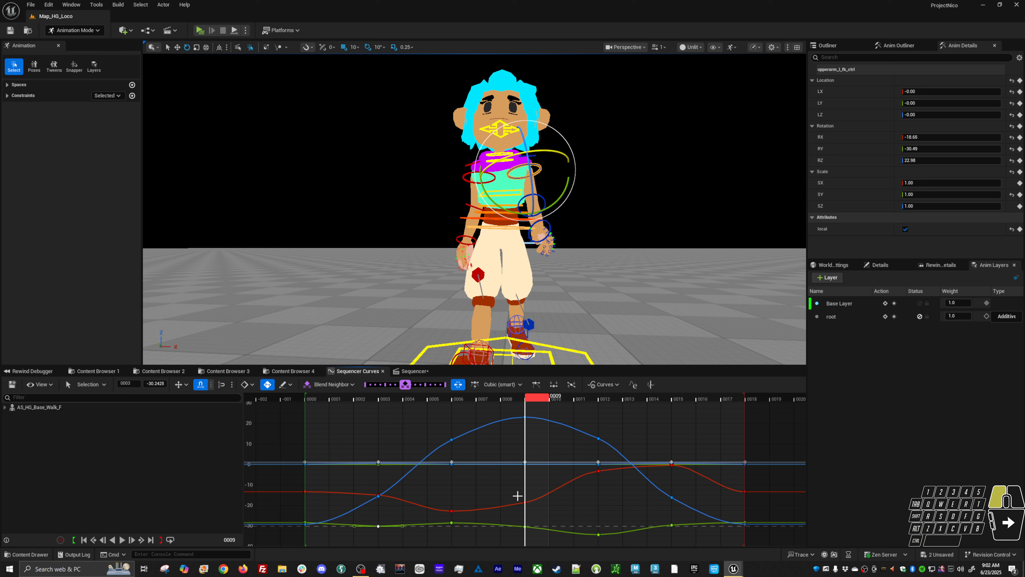
middle_click_drag(564, 519, 570, 494, "shift")
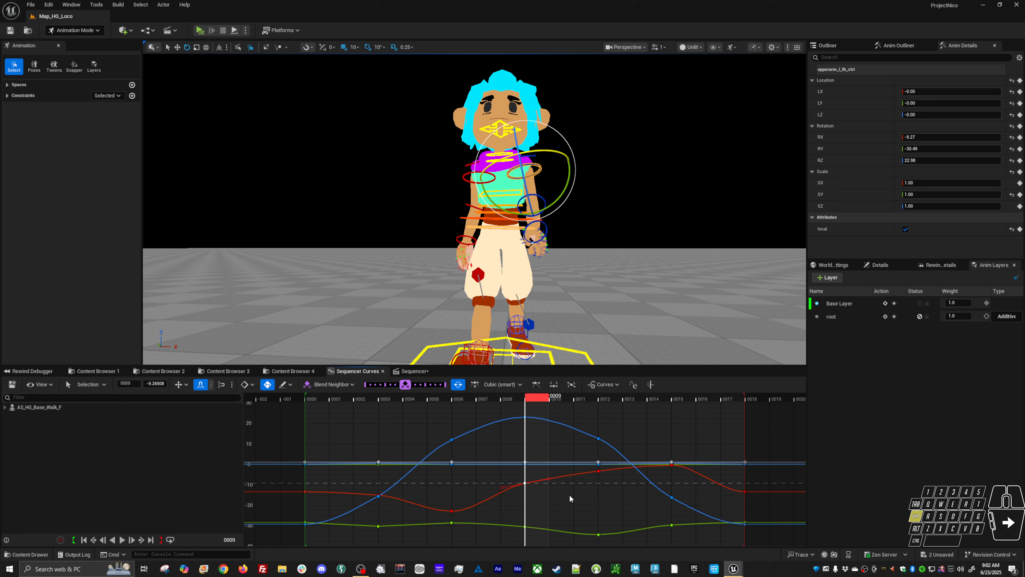
Step: Raise the upper arm's roll key at frame 12 to about -1.52 and check the poses at frames 15 and 18
key("period")
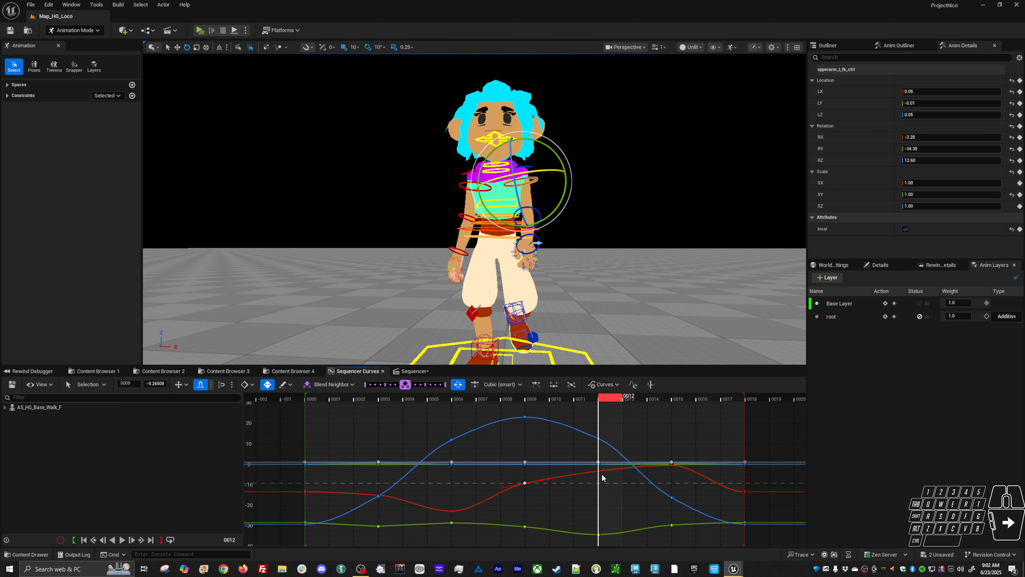
left_click(598, 471)
key("period")
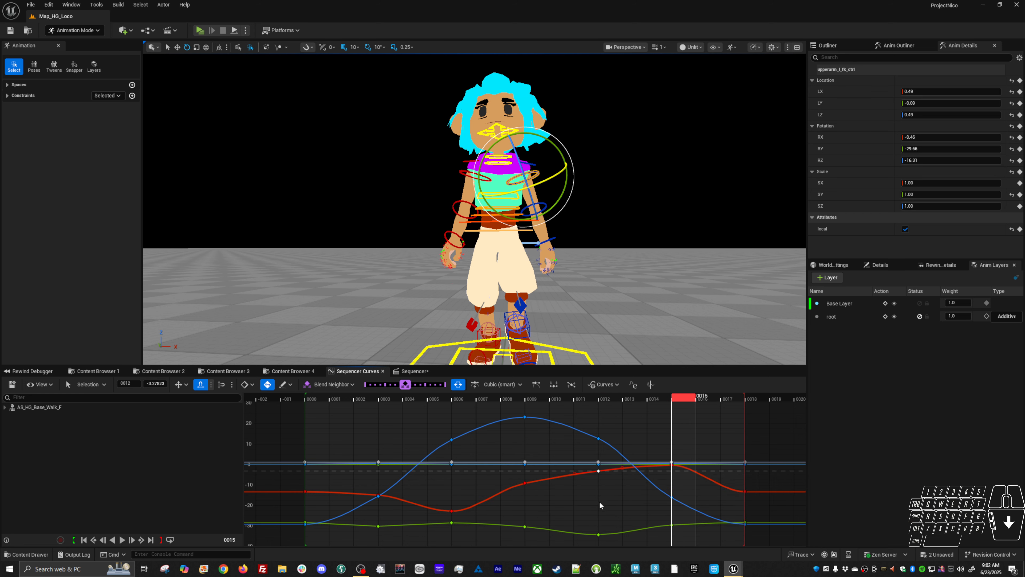
middle_click_drag(600, 501, 599, 501, "shift")
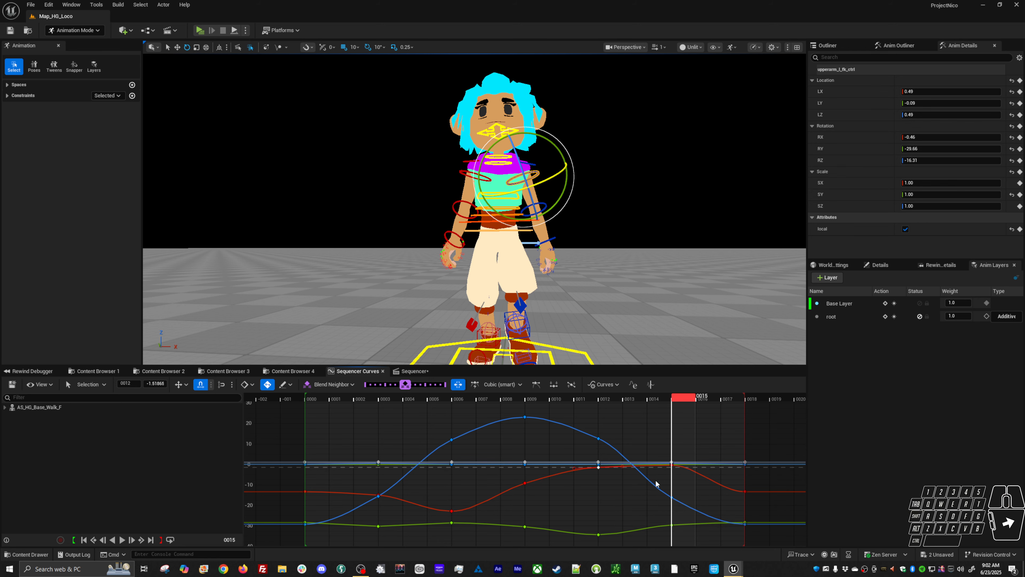
key("period")
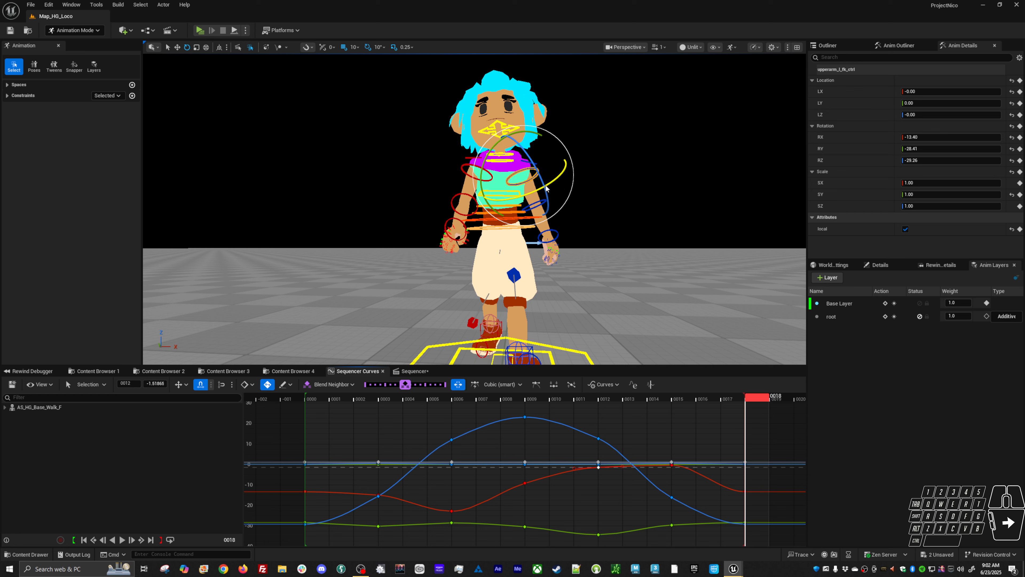
Step: Undo the frame 18 rotation attempt and rotate the left upper arm outward at frame 15 to an RX of about -8
left_click_drag(546, 188, 549, 193)
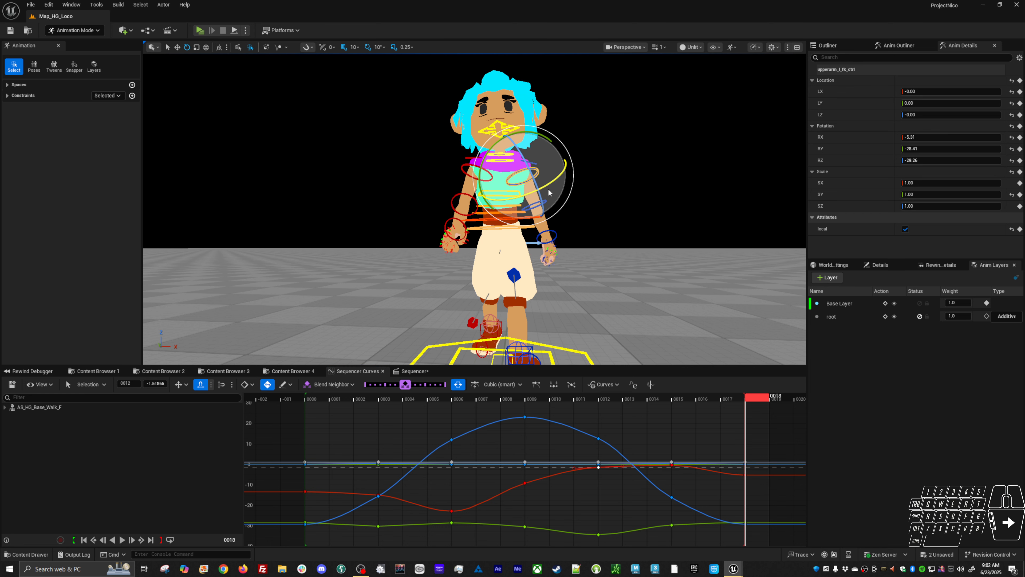
key("ctrl+z")
key("comma")
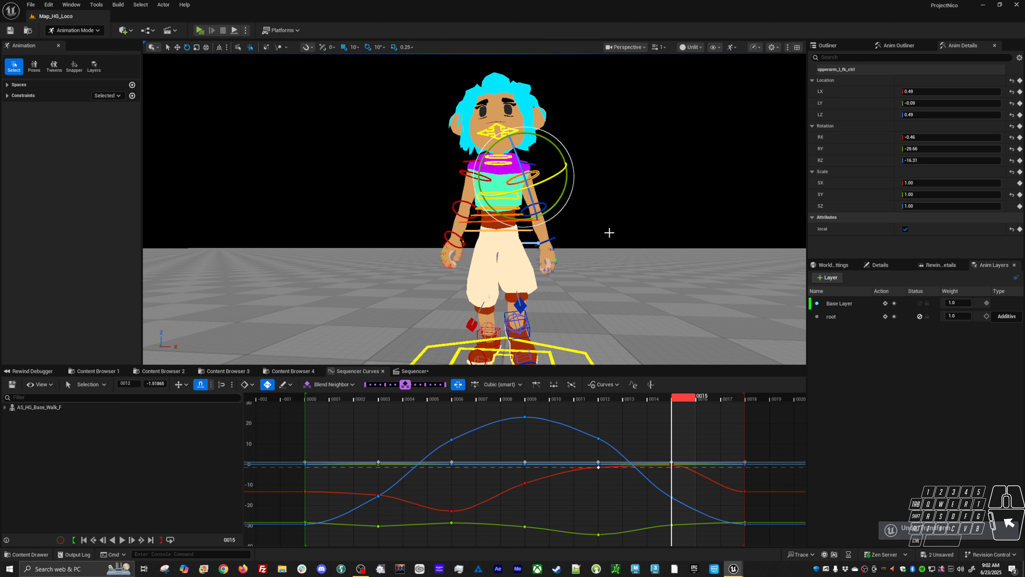
middle_click_drag(607, 230, 573, 253)
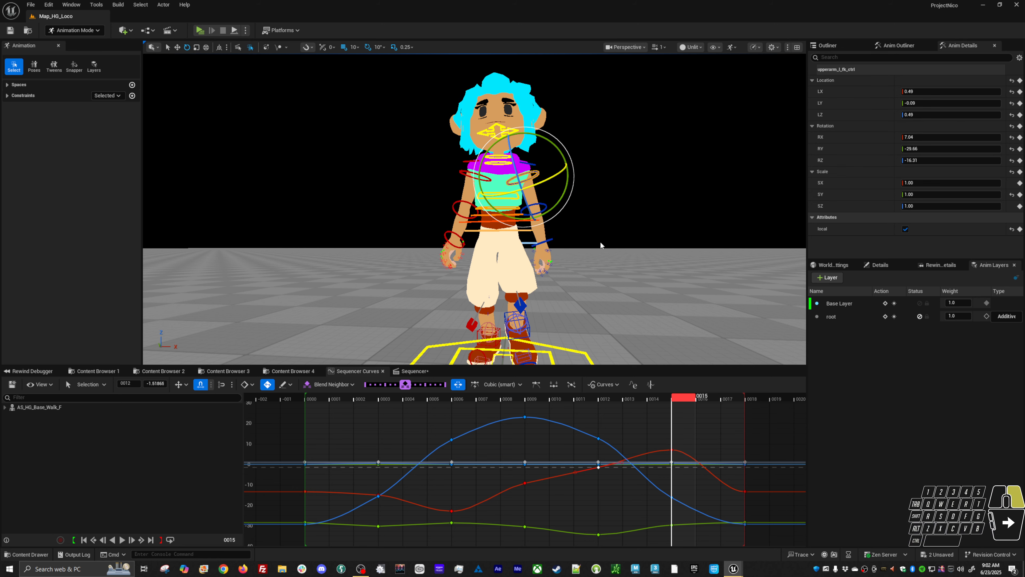
left_click_drag(566, 182, 569, 175)
Step: Rotate the left upper arm outward at frame 3 to an RX of about -26.26 and play back the walk
key("period")
key("period")
key("period")
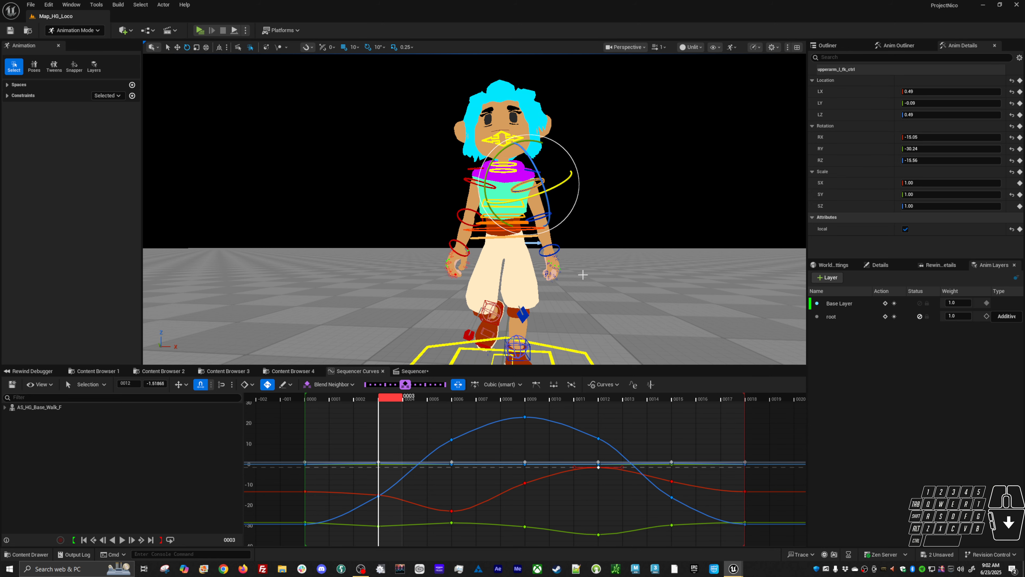
middle_click_drag(583, 275, 604, 275)
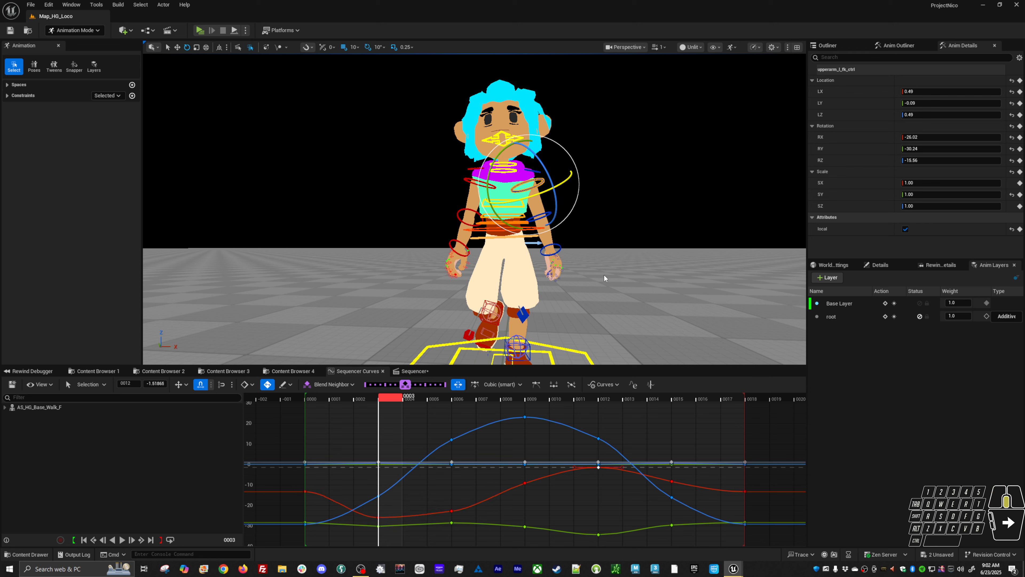
key("comma")
key("space")
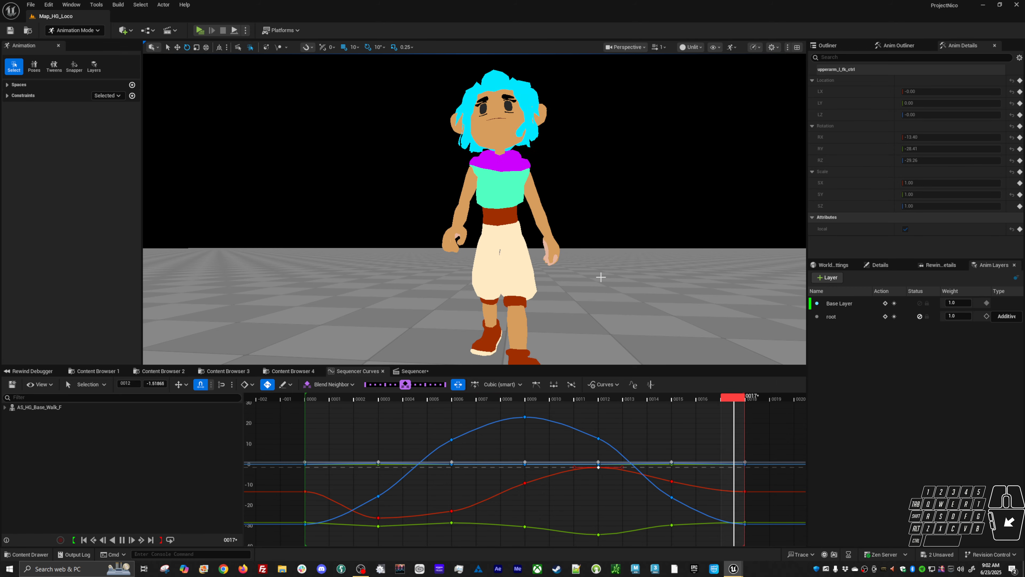
Step: From behind the character, compress and raise the left upper arm's RX keys with the Transform tool to span about -1.0 to 6.74, checking playback
left_click_drag(577, 338, 329, 333, "alt")
key("alt+v")
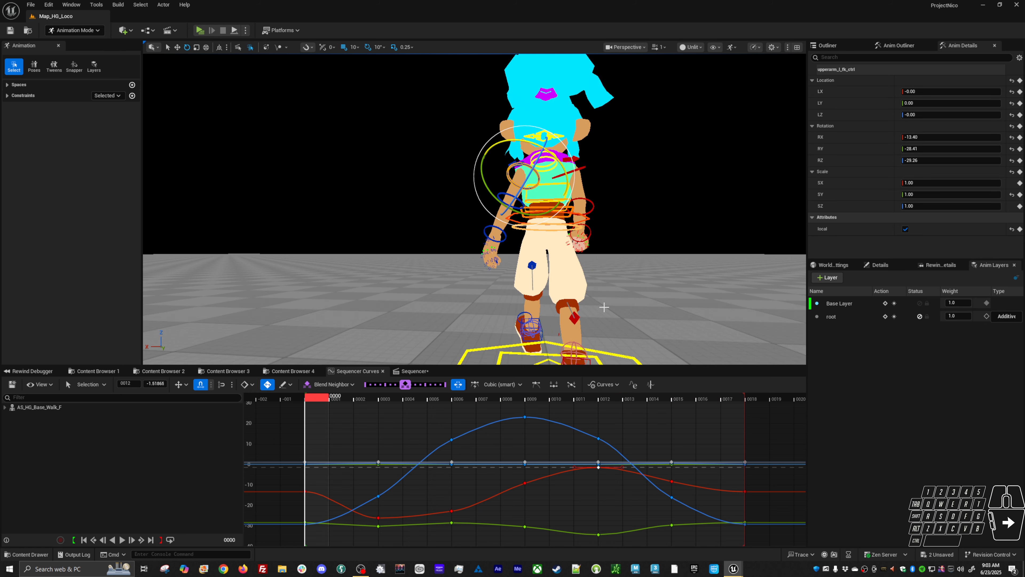
key("period")
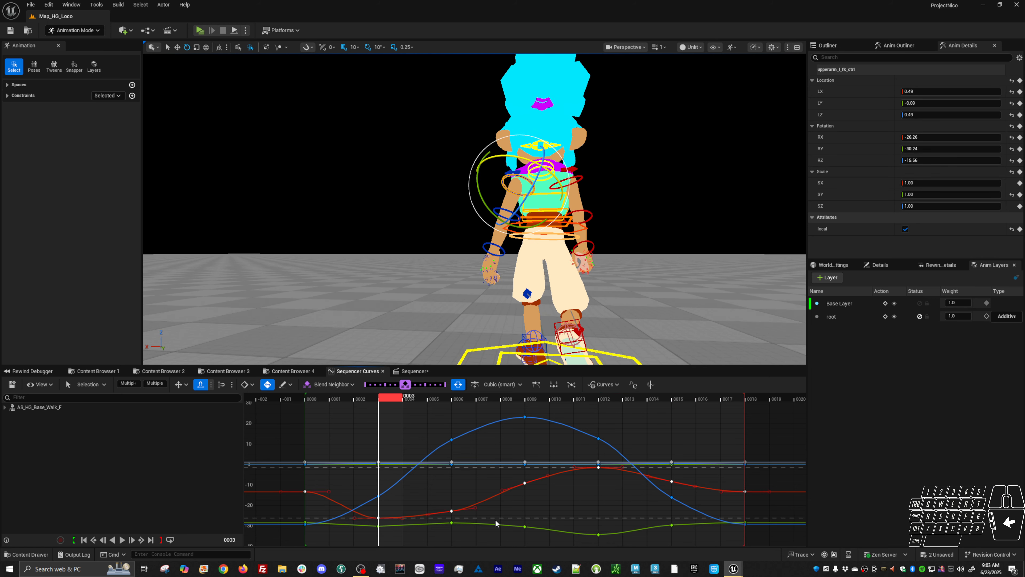
key("ctrl+t")
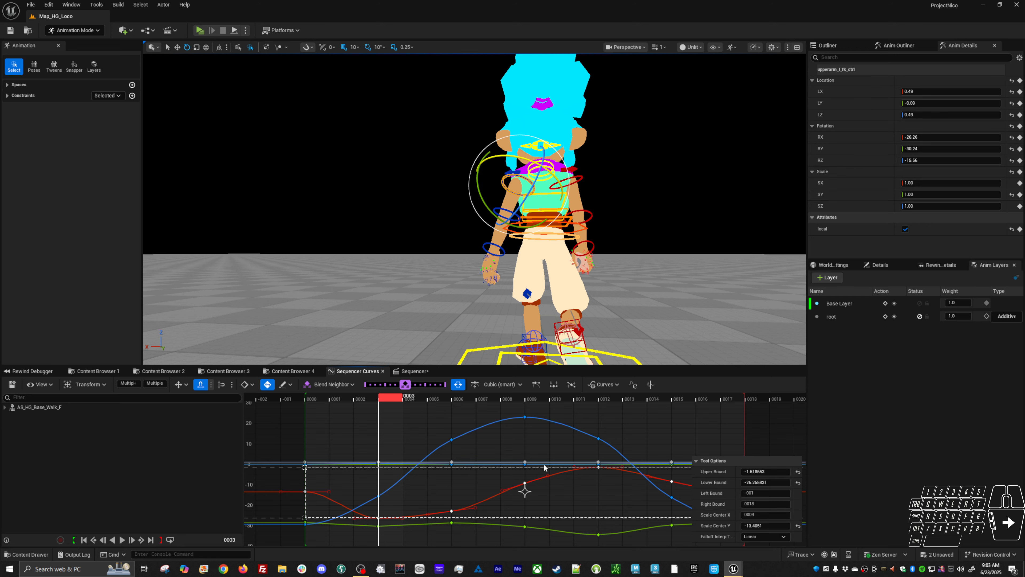
left_click_drag(542, 468, 577, 457)
key("space")
key("space")
key("space")
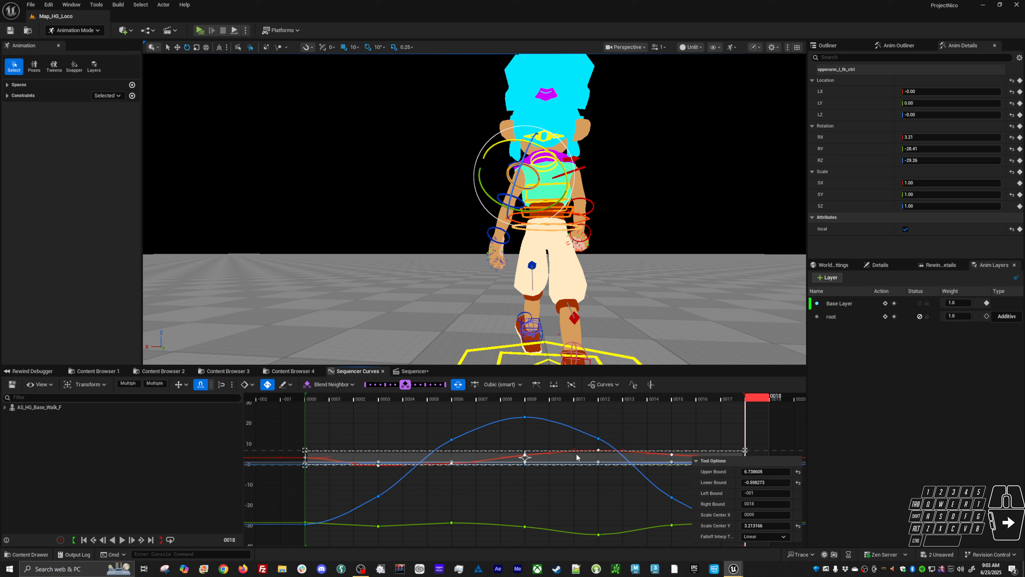
Step: Compare the neighbouring key poses and rotate the left upper arm inward at frame 3 to an RY of about -35.23
key("comma")
key("comma")
key("period")
key("comma")
key("period")
key("period")
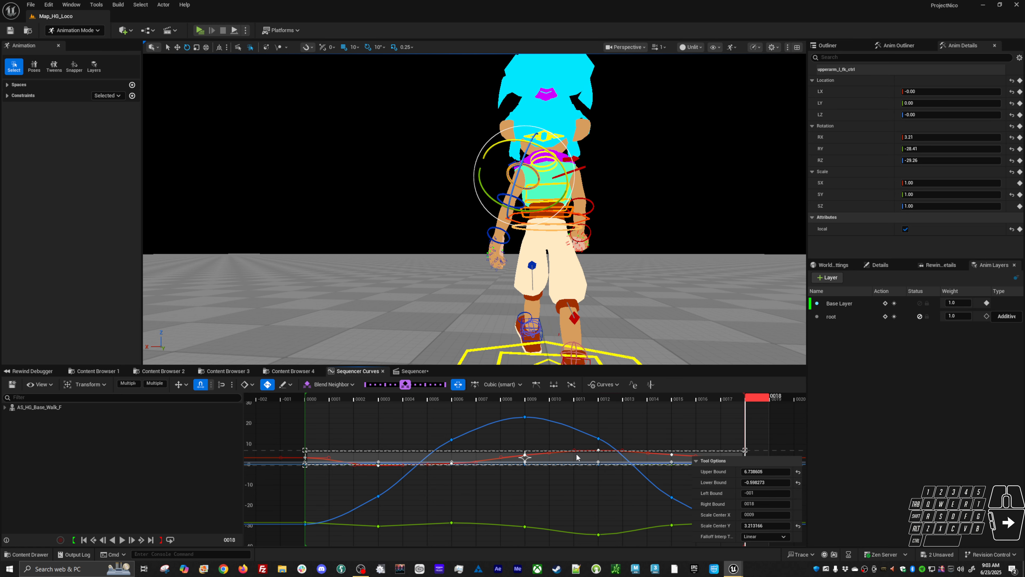
key("Up")
key("Right")
key("Right")
key("Right")
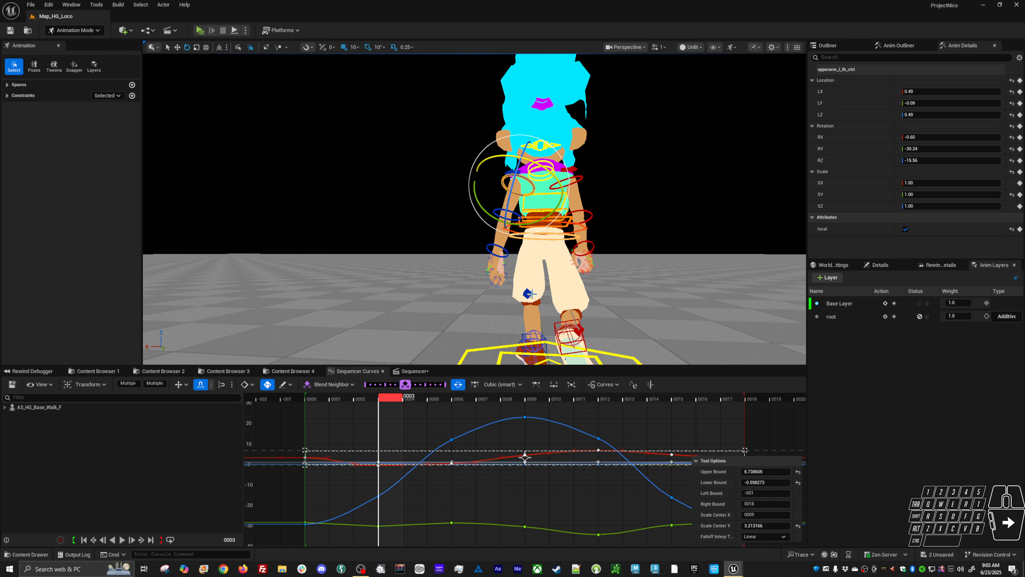
left_click_drag(545, 217, 552, 220)
Step: Rotate the left upper arm at frame 18 to an RY of about -34.64 and key that same pose at frame 0
key("space")
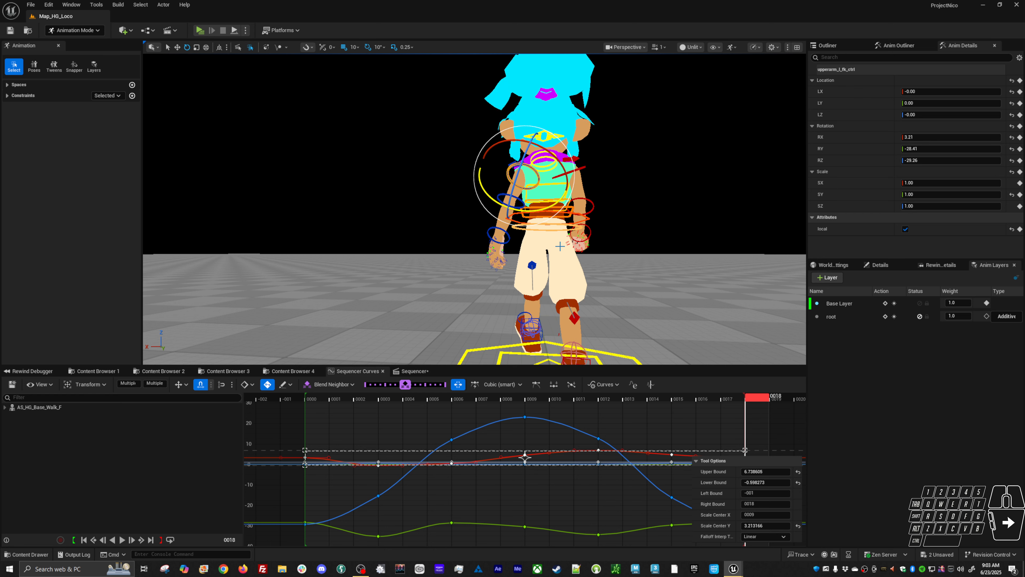
middle_click_drag(575, 239, 586, 235)
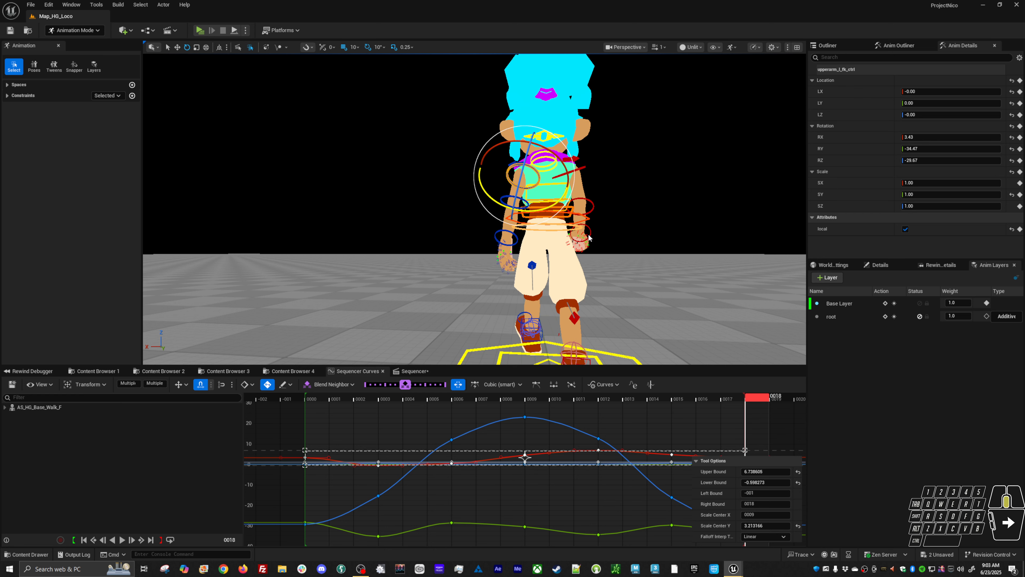
middle_click(316, 397)
key("s")
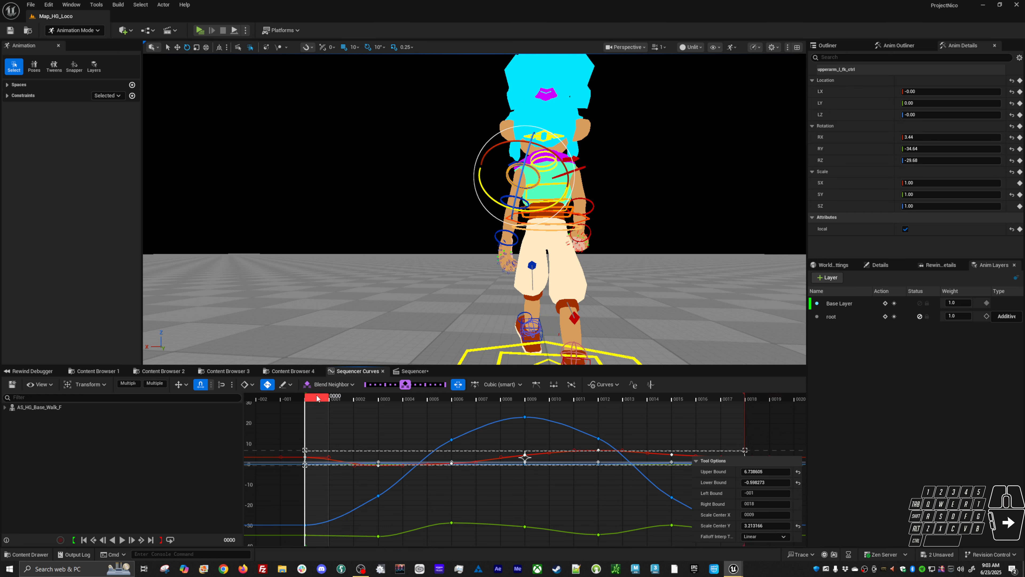
Step: Check the left arm swing from behind by stepping through the key poses and playing back the walk cycle
key("period")
key("period")
key("period")
key("period")
key("period")
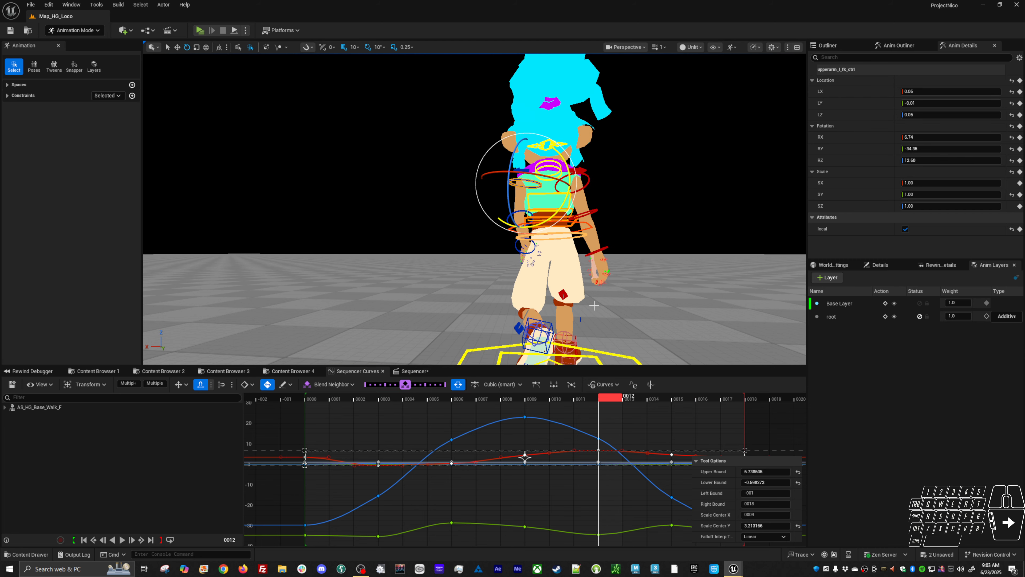
key("space")
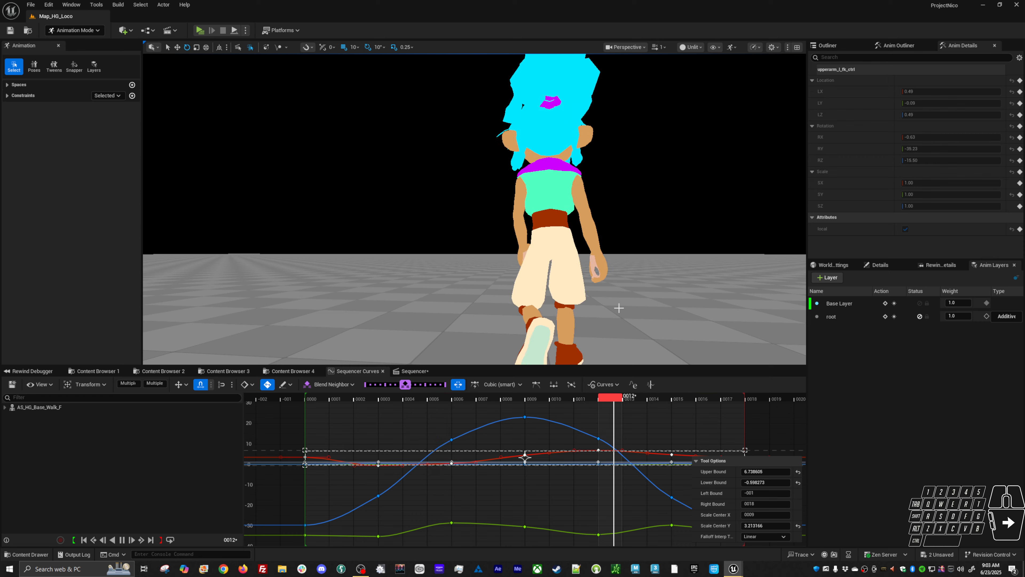
key("space")
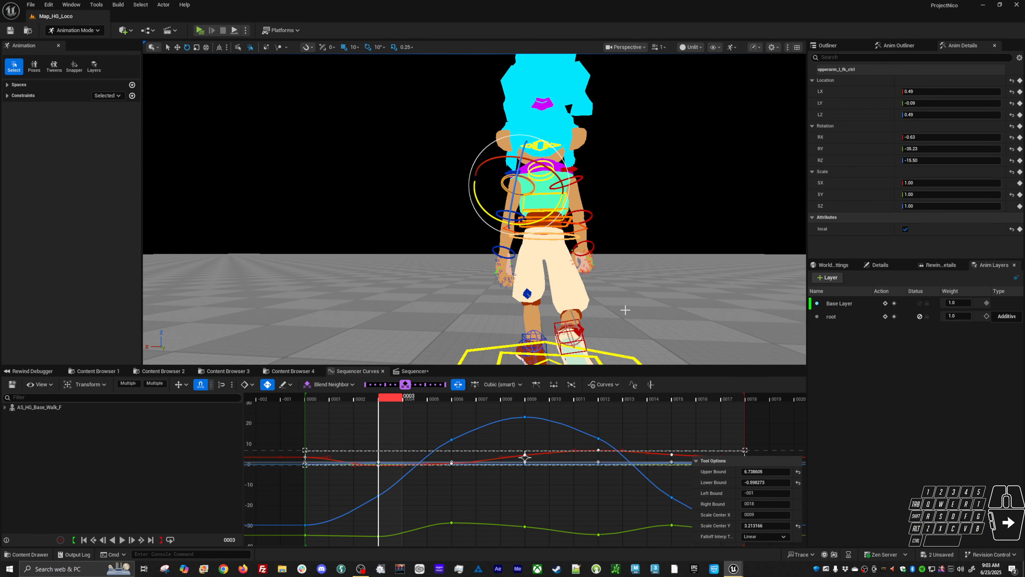
key("space")
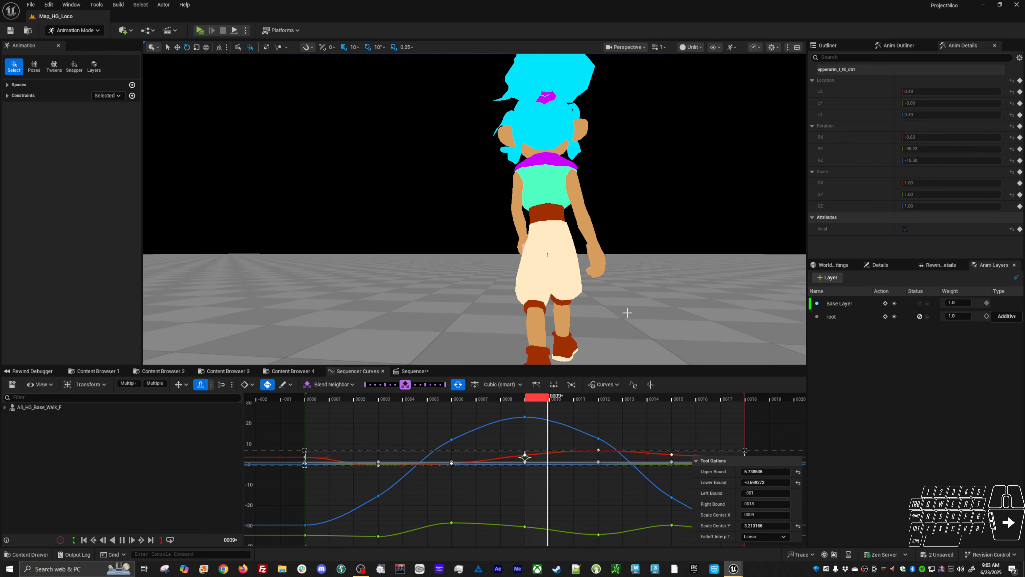
key("space")
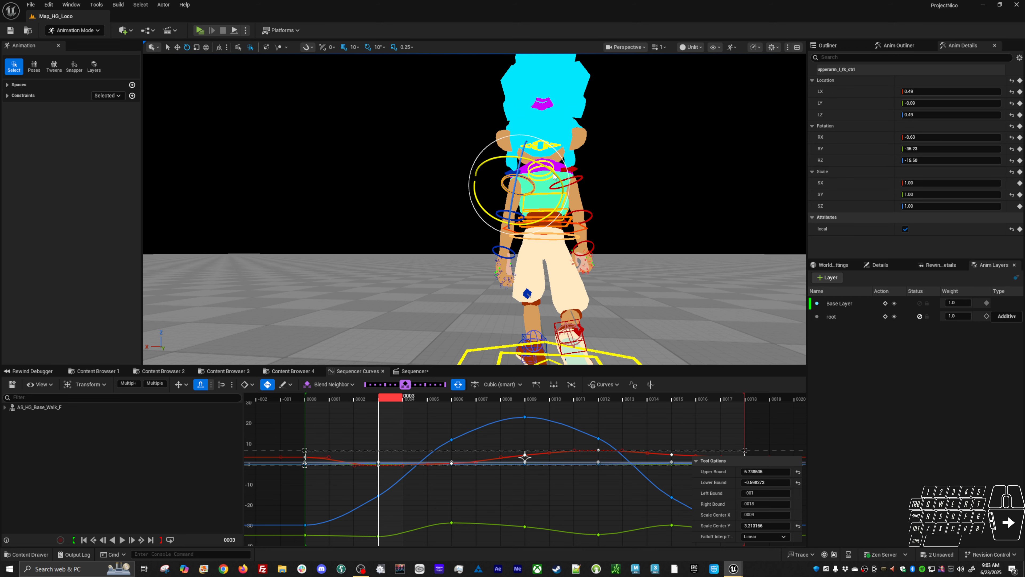
Step: Rotate the left upper arm at frame 3 to an RX of about -15.82 and RY of -40.34, and at frame 6 to an RX of about -13.2
left_click_drag(559, 187, 542, 168)
key("period")
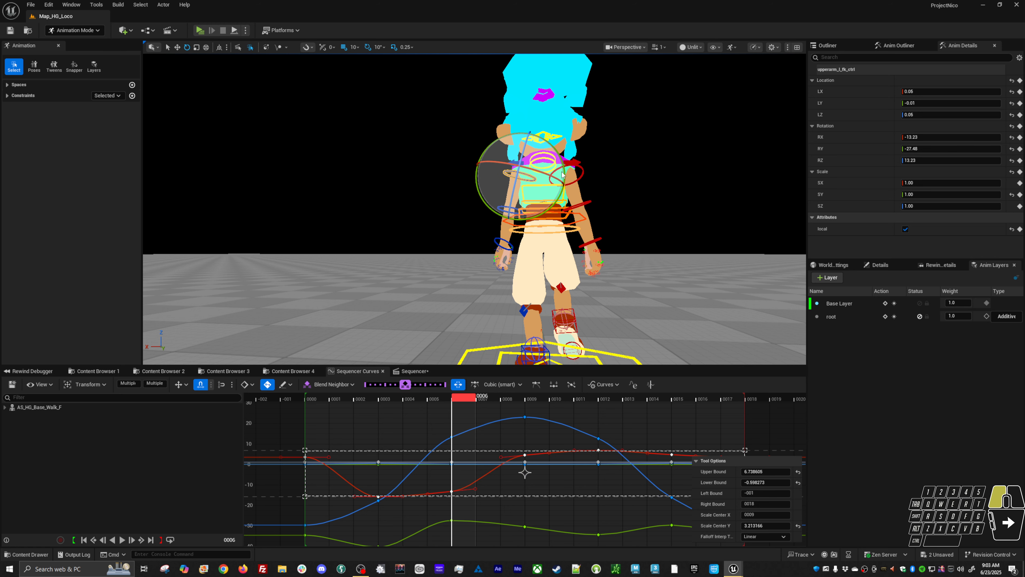
key("comma")
key("alt+space")
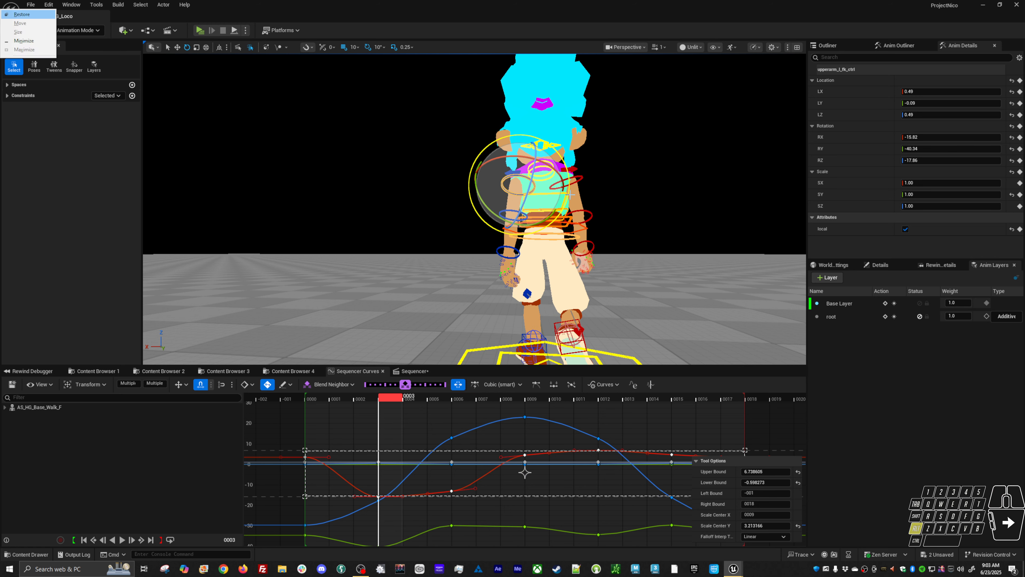
Step: Play back the walk cycle from the front to review the arm swing
left_click(607, 276)
key("alt+v")
left_click_drag(607, 276, 479, 289, "alt")
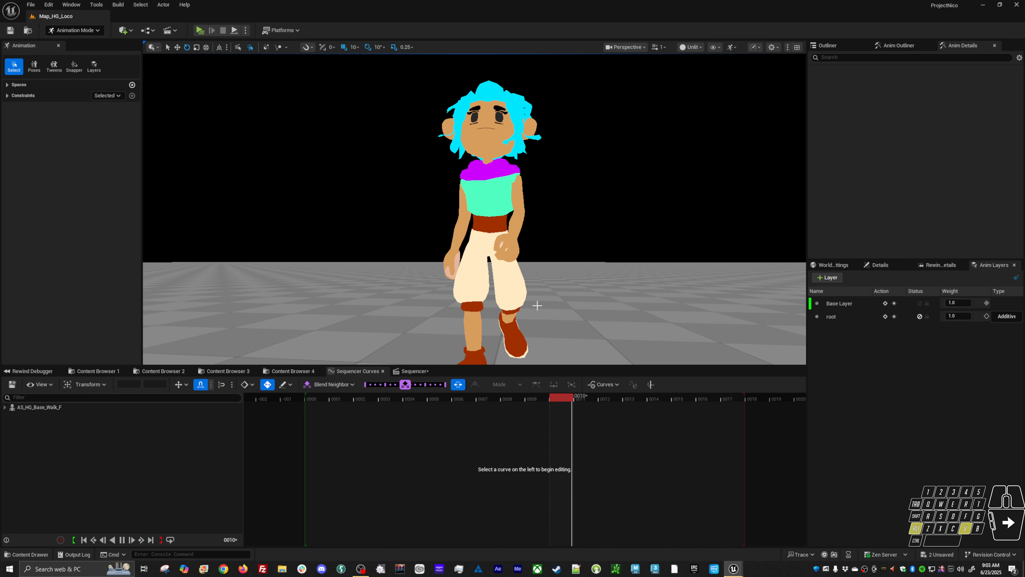
key("space")
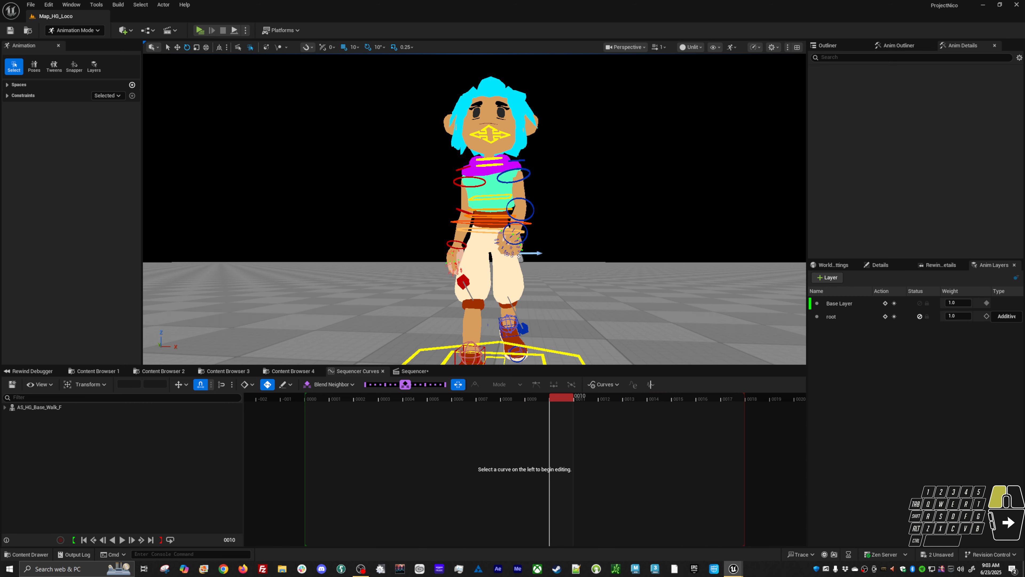
Step: Select the left upper arm control and rotate it at frame 6 to an RY of about -30.44
left_click(524, 179)
key("comma")
key("comma")
key("comma")
key("period")
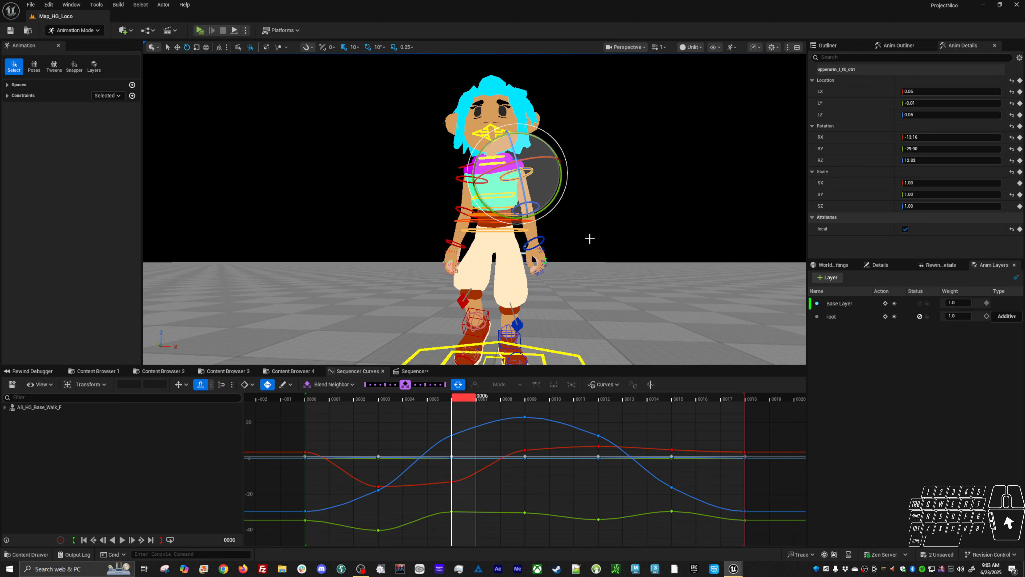
left_click_drag(556, 190, 556, 195)
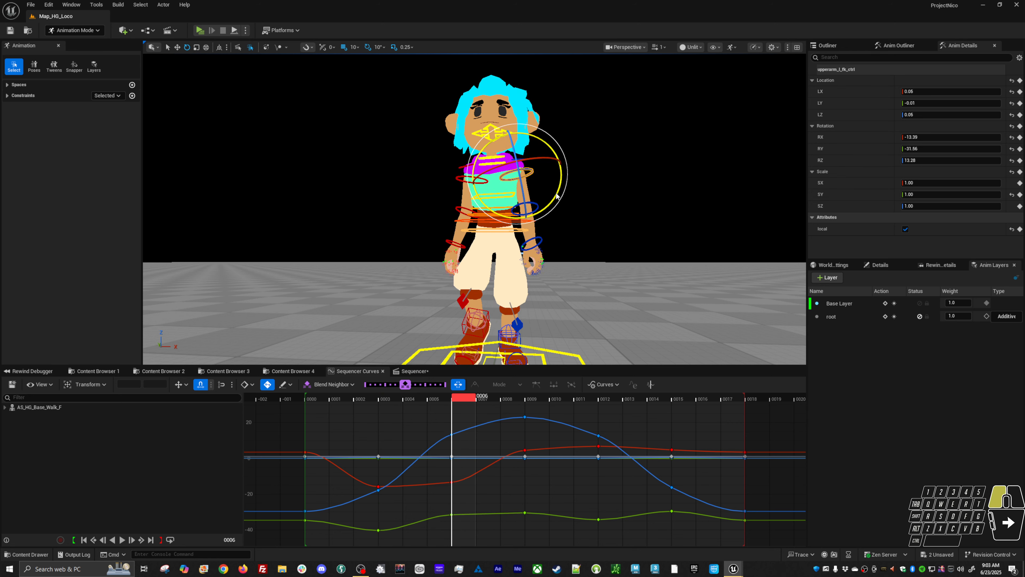
Step: Compare the poses at frames 0, 3 and 6 and rotate the left upper arm at frame 3 to an RY of about -37
key("comma")
key("period")
key("comma")
key("comma")
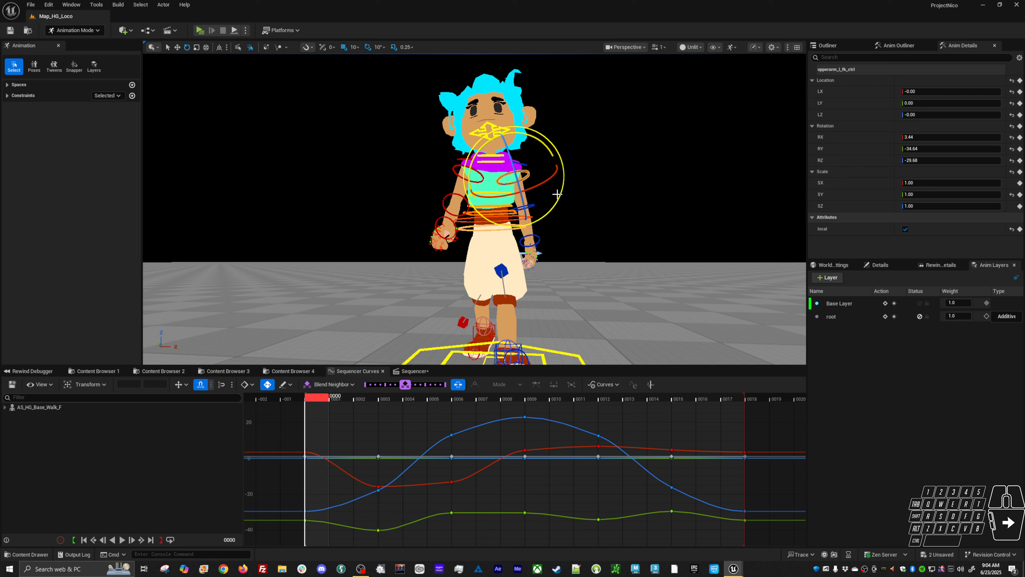
key("period")
left_click_drag(543, 220, 500, 226)
Step: Rotate the left upper arm at frame 9 to an RX of about -7.87 and at frame 12 to an RX of about -1
key("period")
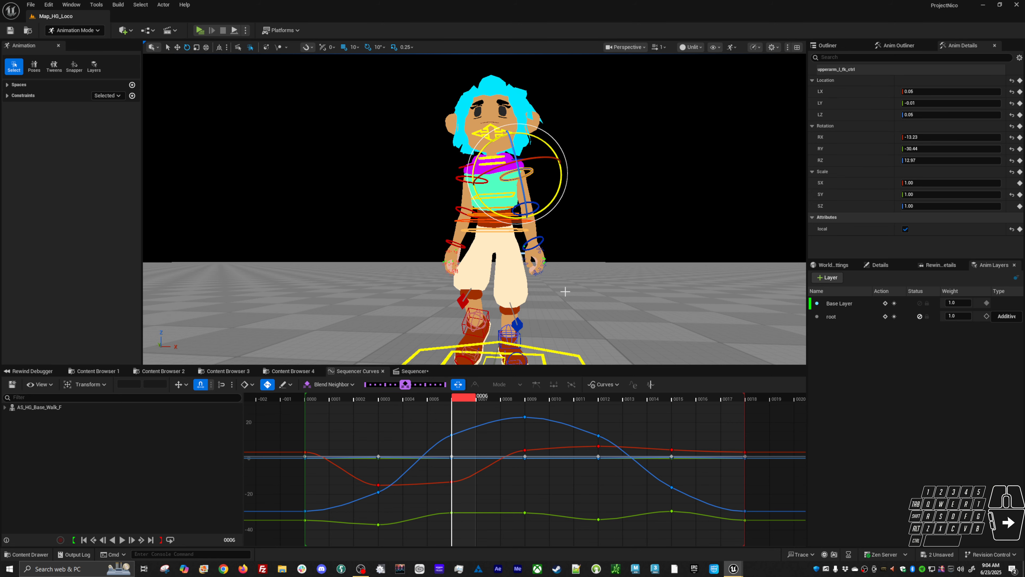
key("period")
key("period")
key("comma")
key("comma")
key("period")
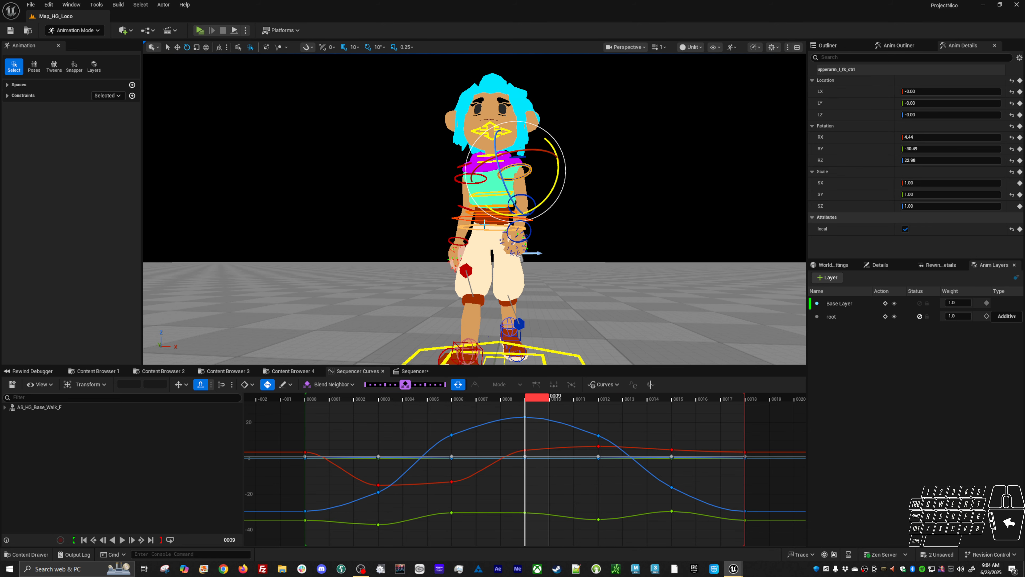
left_click_drag(539, 153, 537, 156)
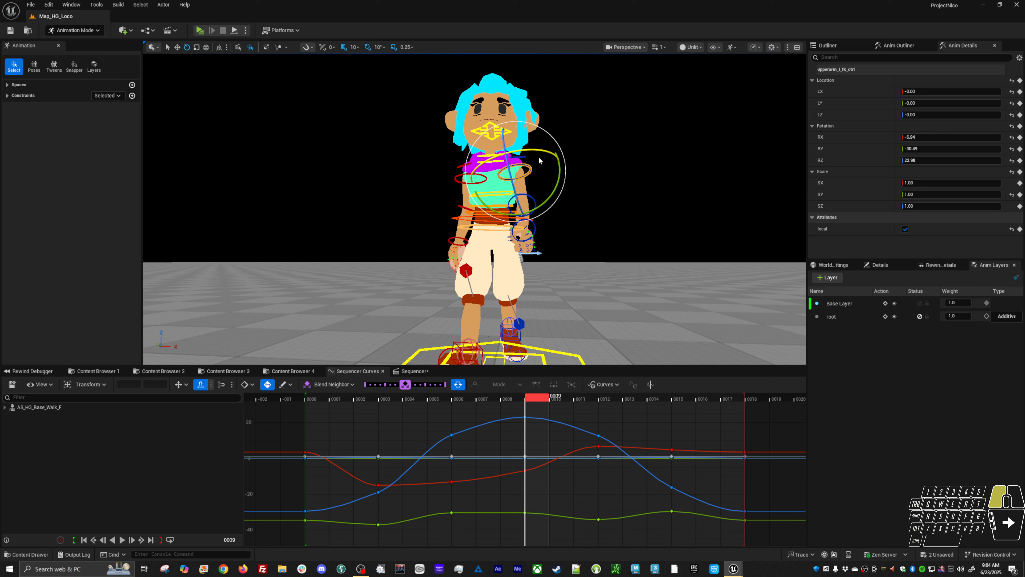
key("period")
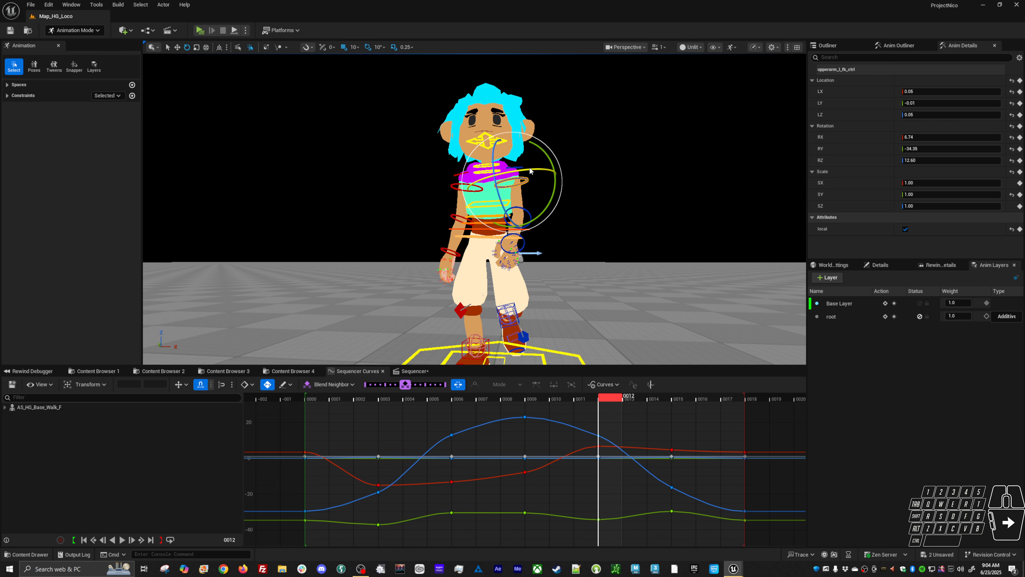
left_click_drag(529, 167, 539, 168)
Step: Rotate the left upper arm at frame 15 to an RX of about 2.5 and an RY of about -32, and check the loop's start pose
key("comma")
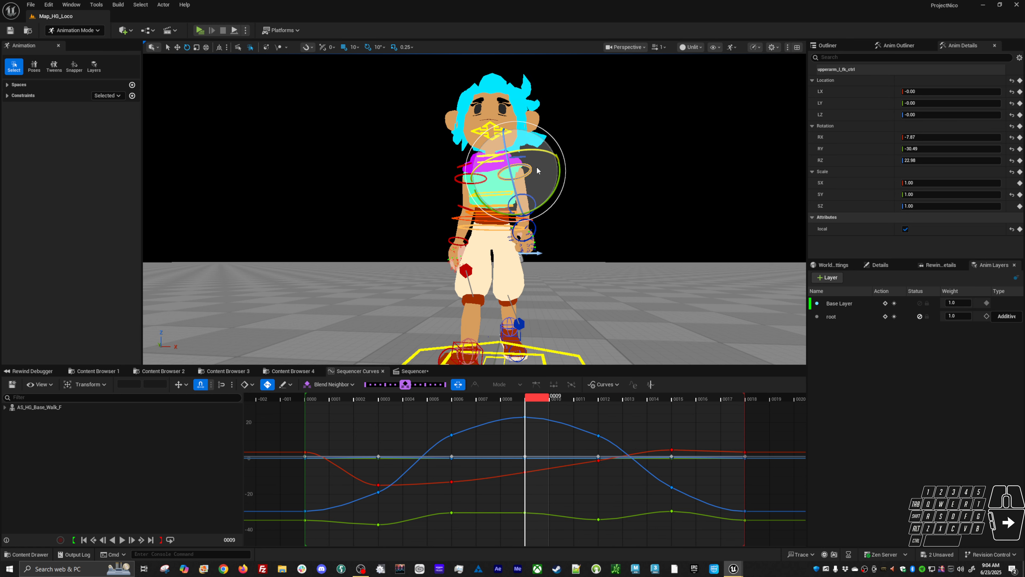
key("period")
key("period")
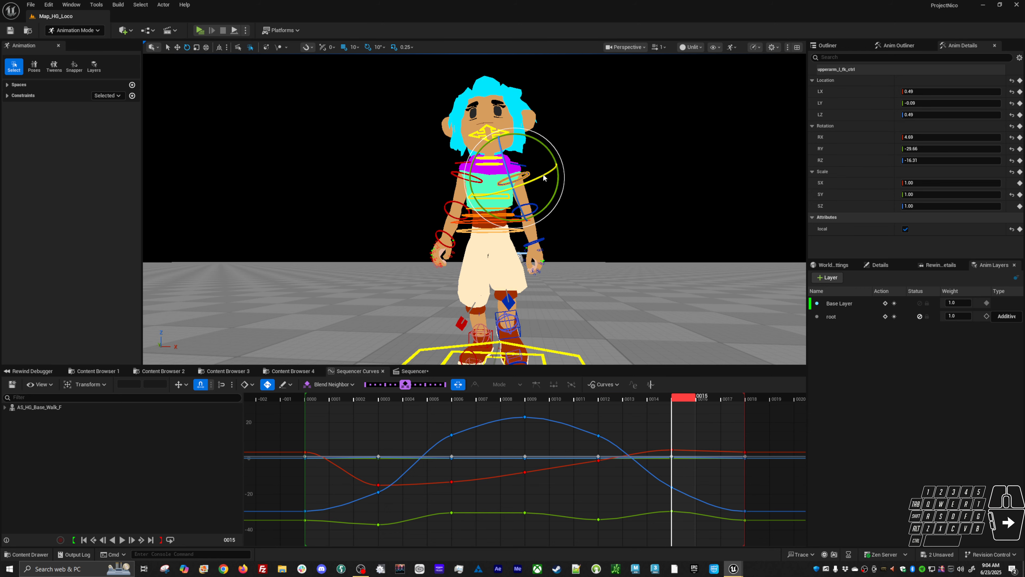
left_click_drag(545, 182, 547, 178)
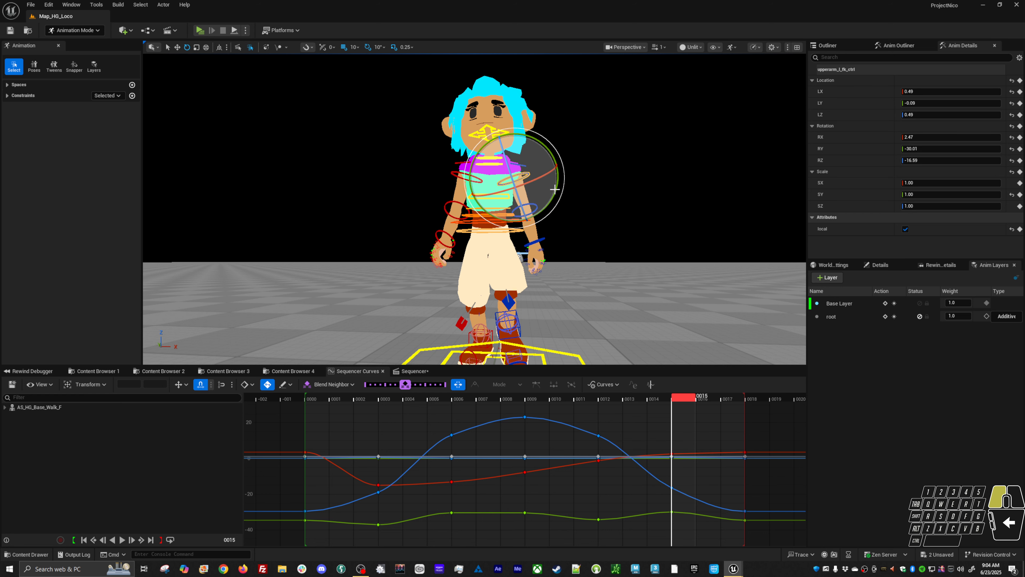
middle_click_drag(596, 226, 595, 235, "ctrl")
key("period")
key("period")
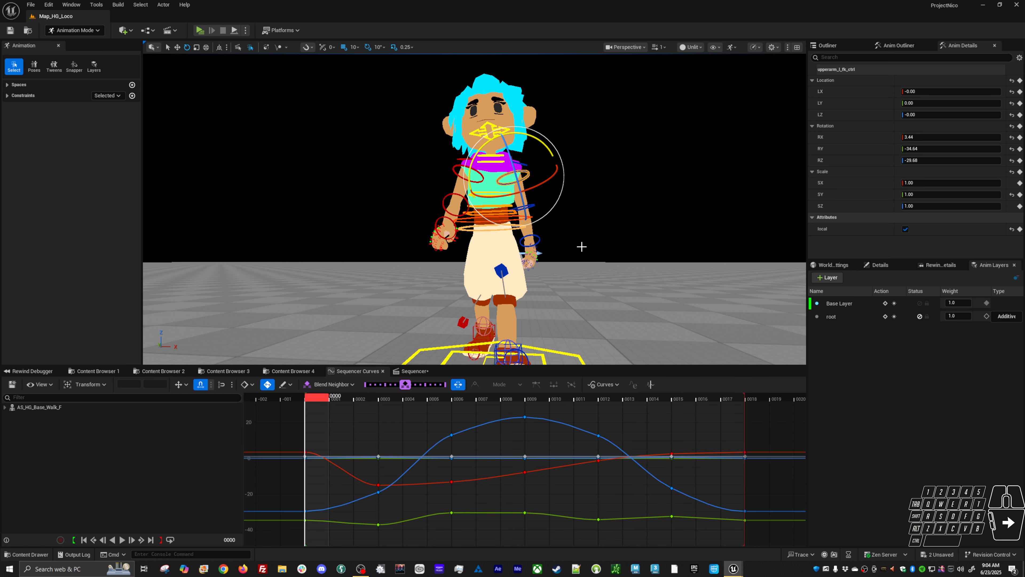
Step: Add the left clavicle control to the selection and compare the loop's first and last poses at frames 0 and 18
key("comma")
key("comma")
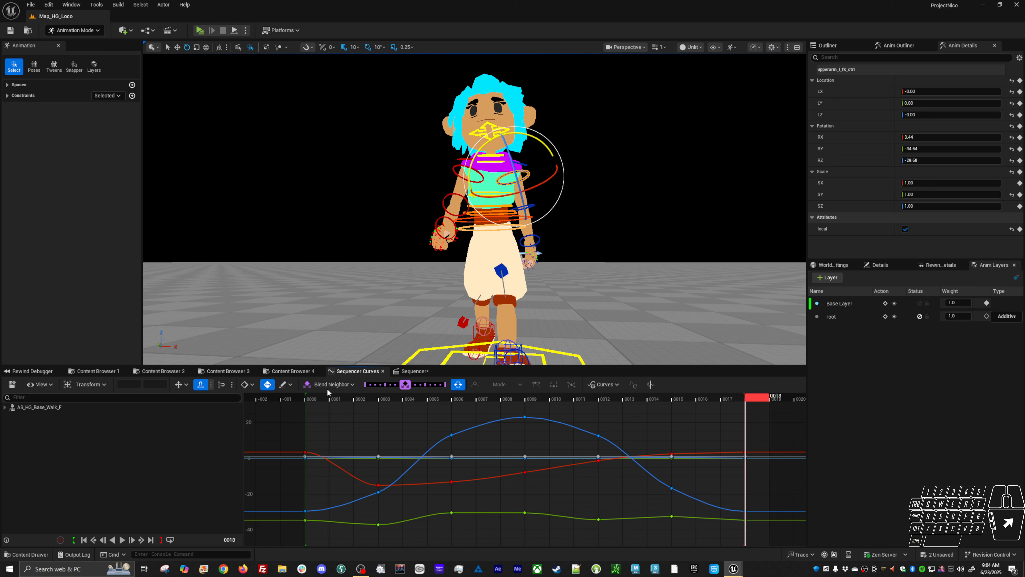
key("period")
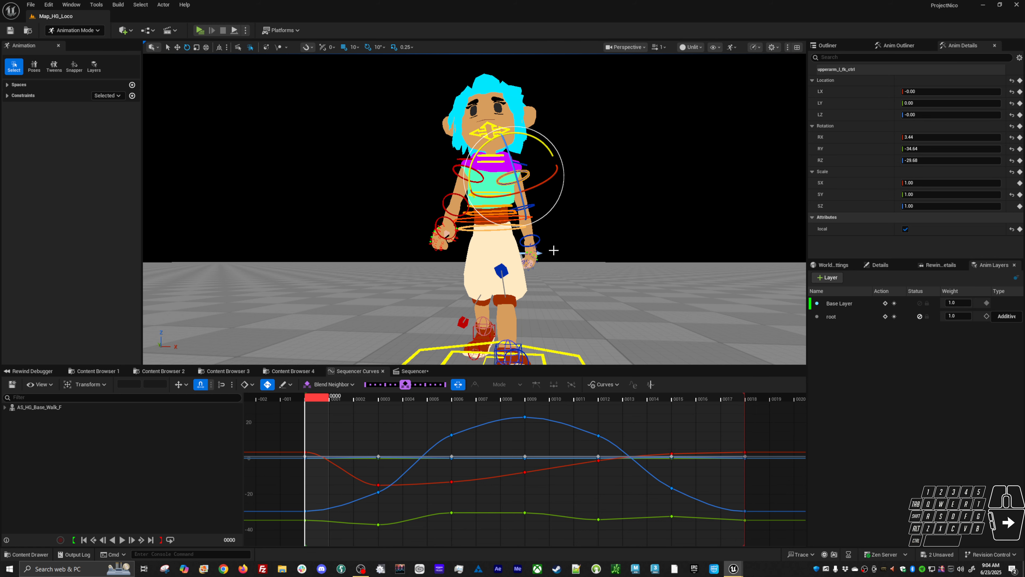
key("w")
left_click(526, 164, "shift")
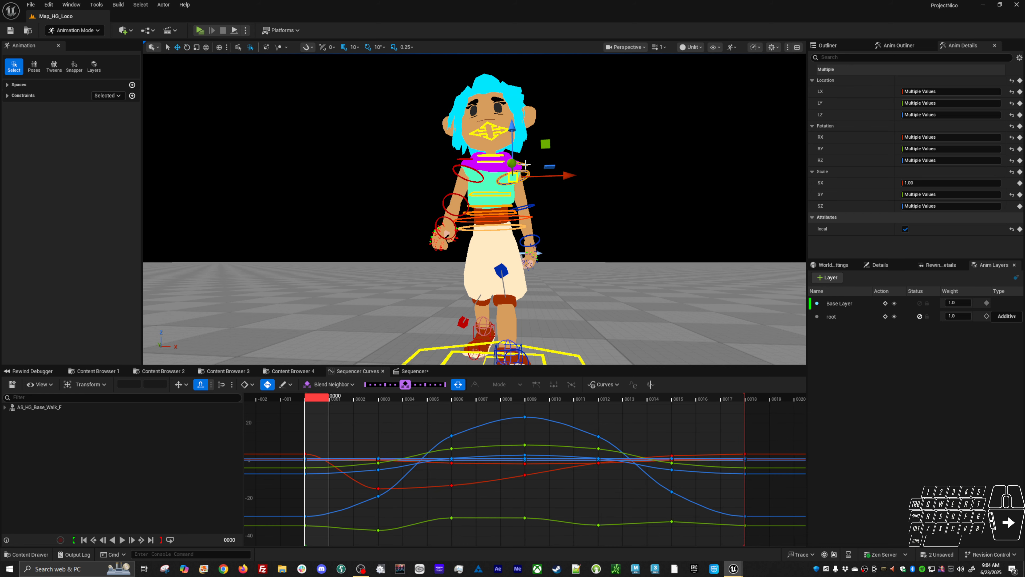
key("s")
left_click(317, 397)
key("a")
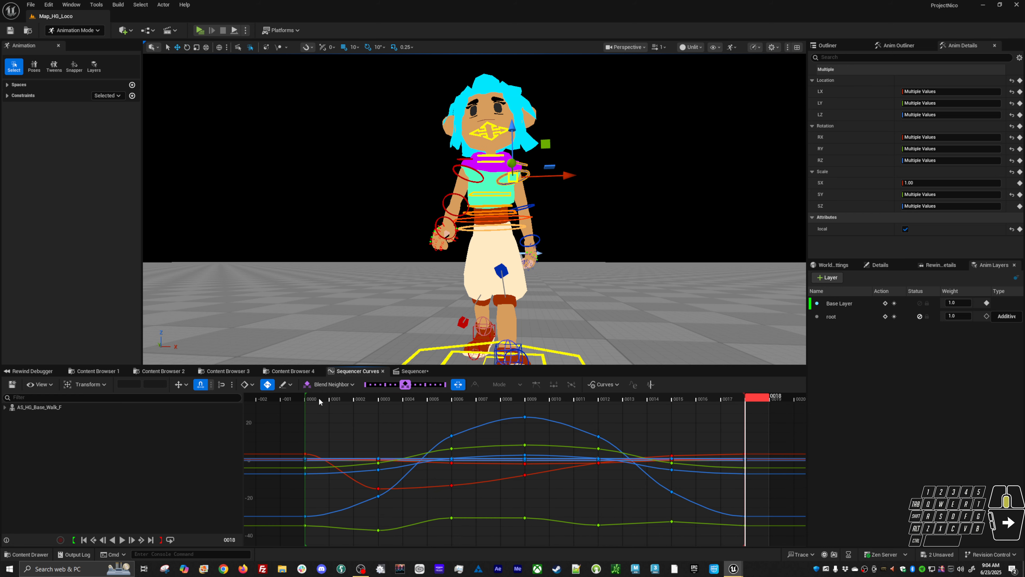
key("s")
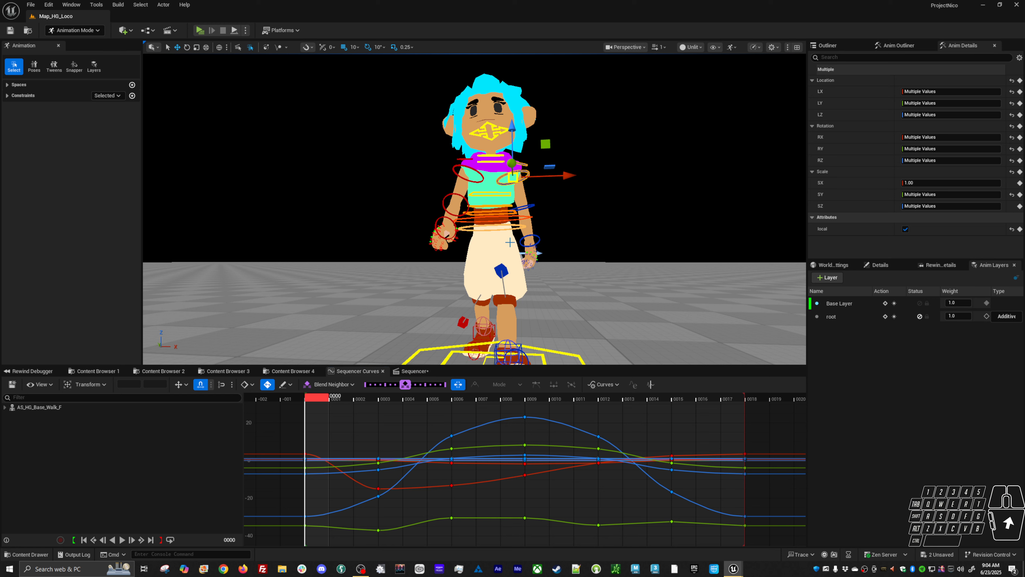
Step: Add the left forearm and hand controls to the selection and compare their curves and poses at frames 0 and 18
left_click(533, 223, "shift")
left_click(537, 241, "shift")
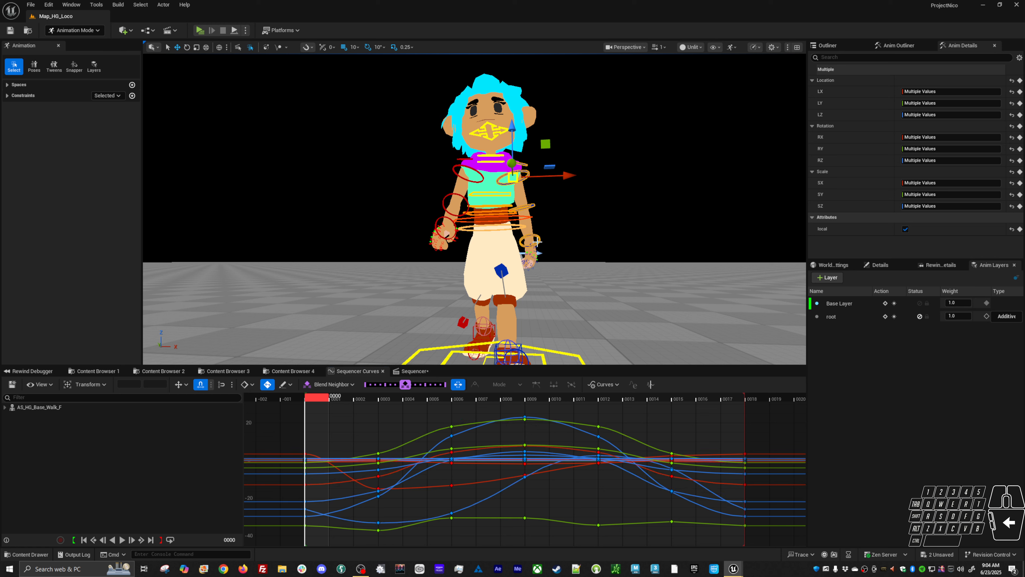
key("period")
key("comma")
key("comma")
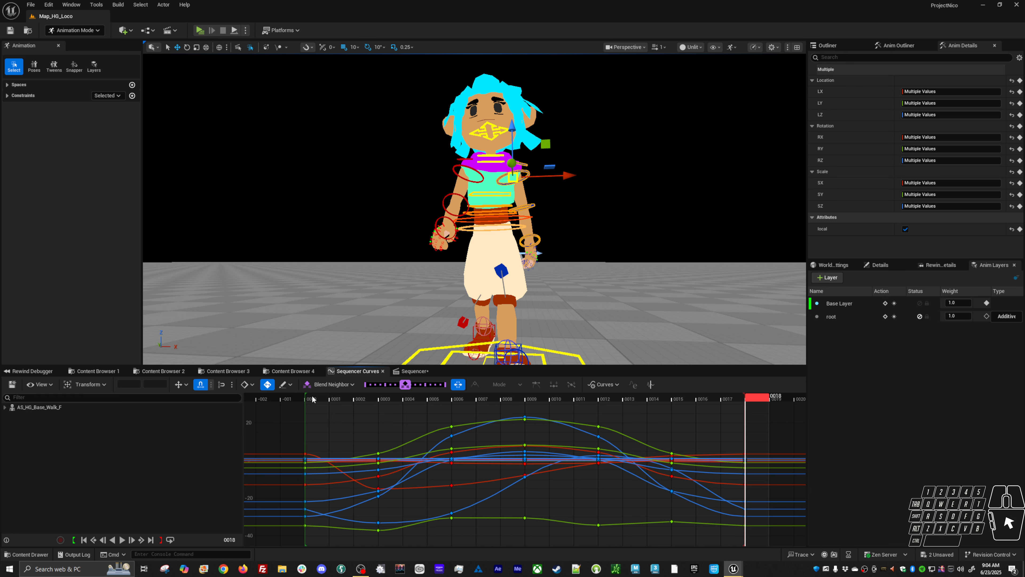
left_click(311, 399)
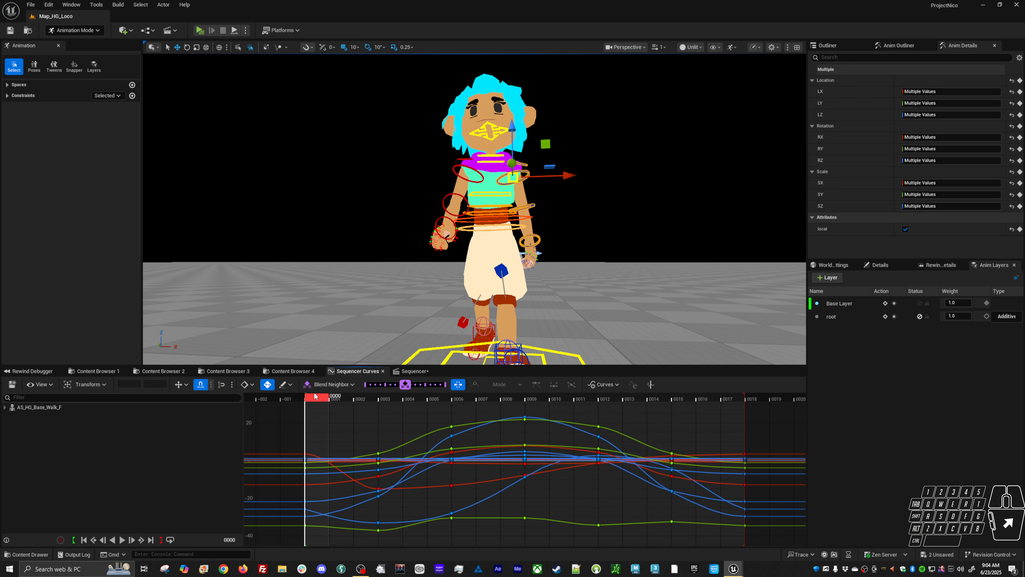
key("comma")
key("period")
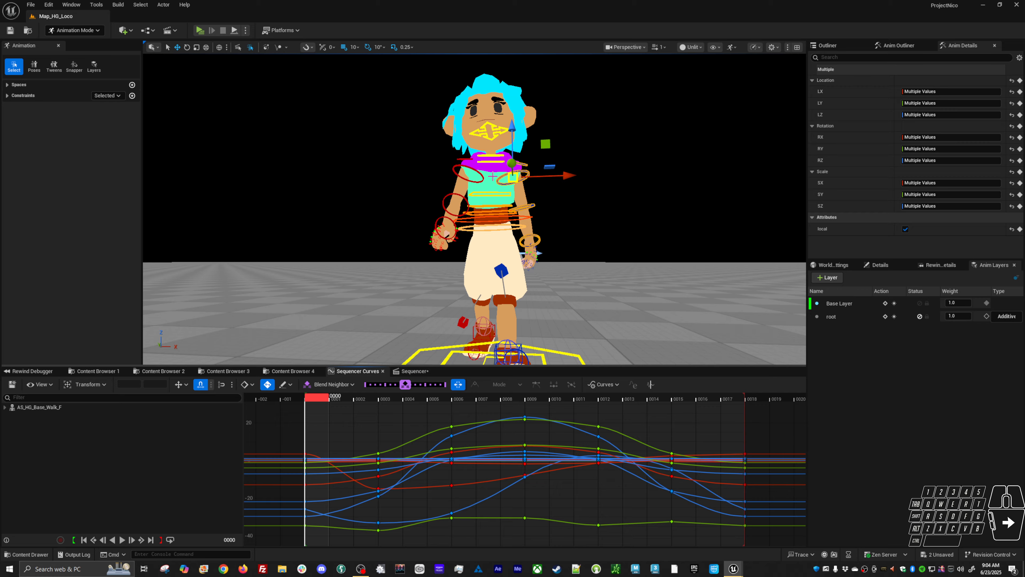
Step: Examine the left shoulder and arm up close while alternating between frames 0 and 18 to check the loop
right_click_drag(384, 279, 484, 274, "alt")
middle_click_drag(523, 219, 436, 267, "alt")
scroll(523, 219, "down", 5)
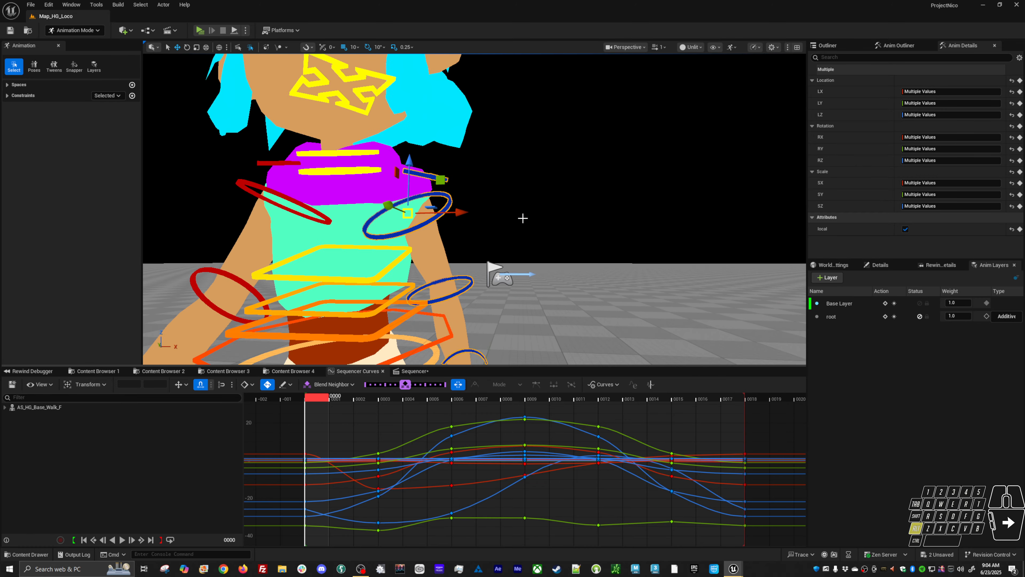
left_click_drag(522, 218, 537, 204, "alt")
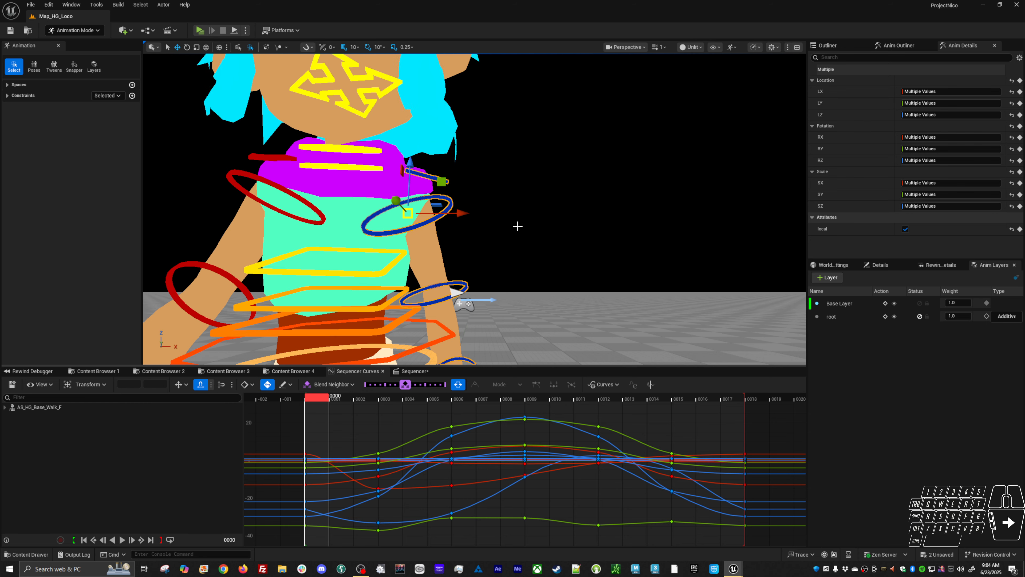
key("comma")
key("period")
key("comma")
key("period")
key("comma")
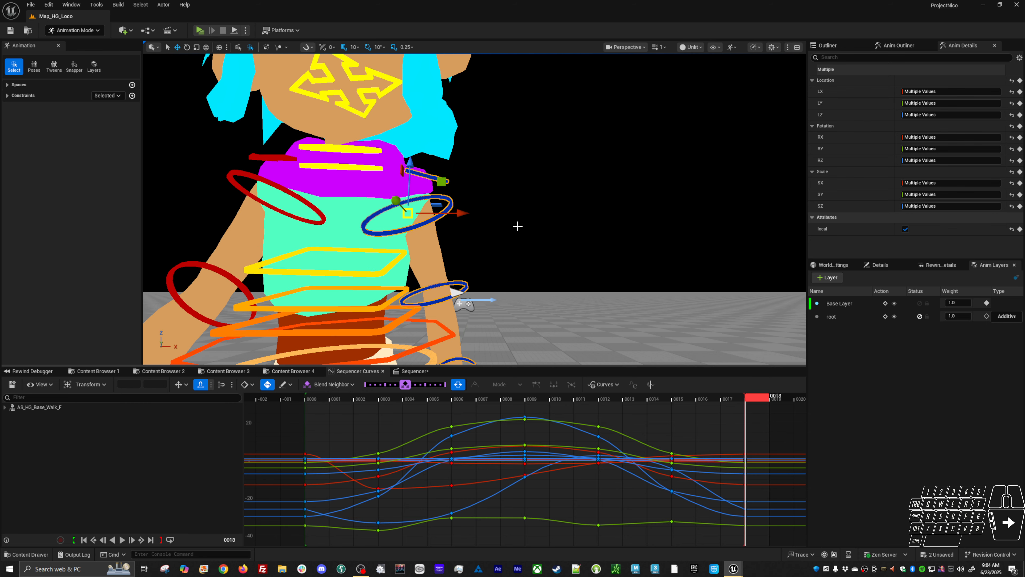
key("period")
key("comma")
key("period")
key("comma")
key("period")
Step: Select the spine and hip controls together and check their curves at frame 18 against frame 0
left_click(397, 315)
left_click(396, 327, "shift")
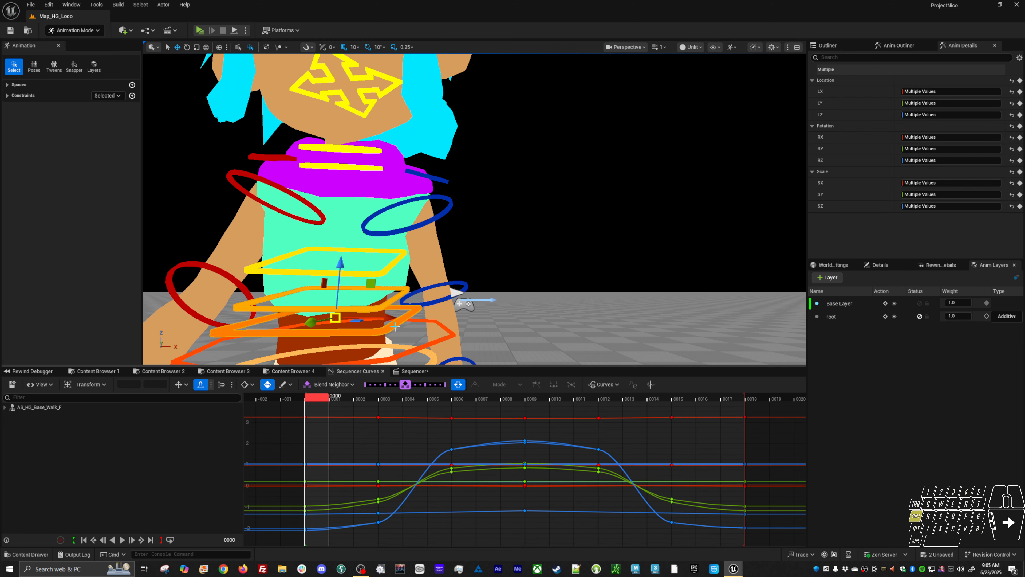
left_click(400, 267, "shift")
left_click(422, 321, "shift")
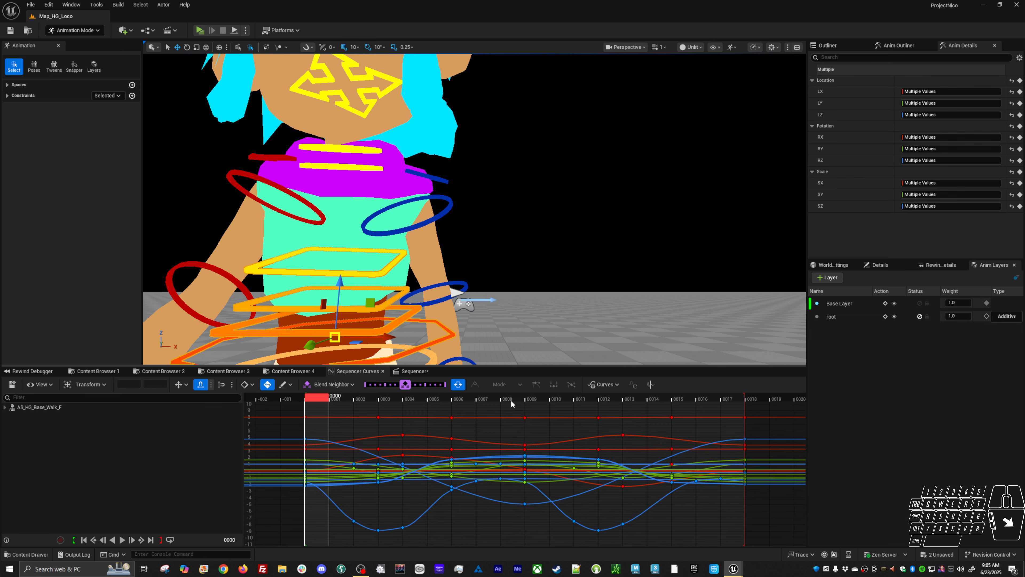
left_click(759, 399)
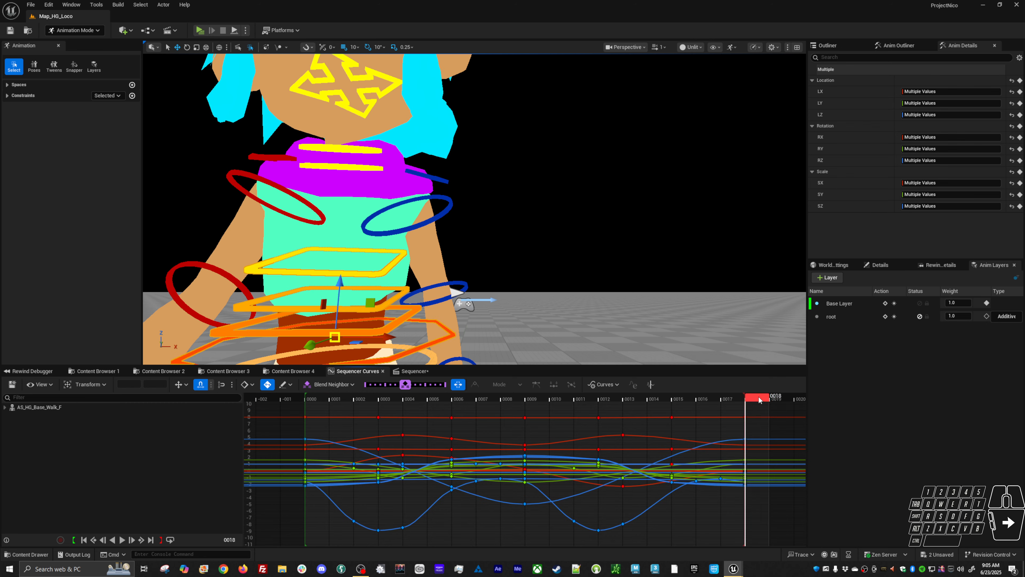
Step: Play the walk cycle and examine the full body motion from the front around to the back
key("alt+v")
right_click_drag(629, 263, 541, 263, "alt")
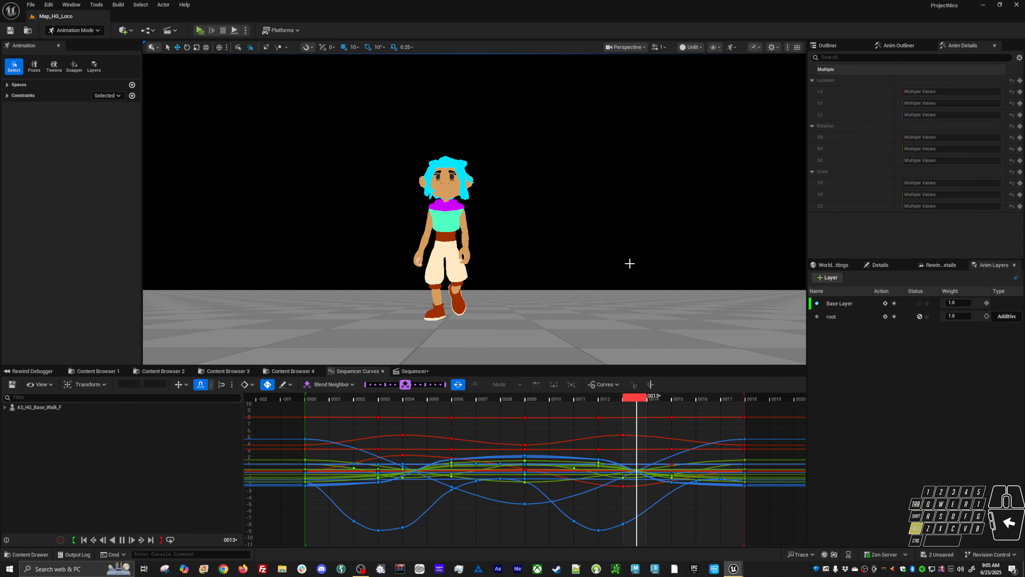
mouse_move(597, 264)
left_mouse_down("alt")
mouse_move(616, 276)
mouse_move(593, 270)
left_mouse_up("alt")
right_click_drag(592, 271, 605, 275, "alt")
mouse_move(595, 275)
left_mouse_down("alt")
mouse_move(565, 297)
mouse_move(579, 286)
left_mouse_up("alt")
right_click_drag(579, 286, 595, 289, "alt")
left_click_drag(585, 287, 535, 291, "alt")
middle_click_drag(535, 292, 535, 267, "alt")
right_click_drag(535, 267, 567, 291, "alt")
left_click_drag(567, 291, 537, 279, "alt")
key("space")
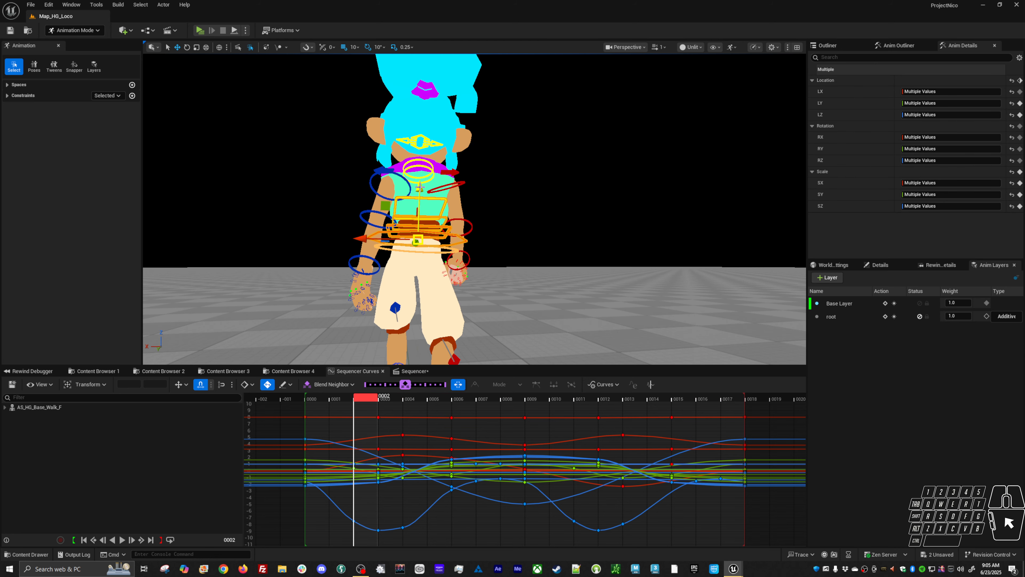
Step: Select the left clavicle control, check its poses key by key from frame 0 to 15, and play the loop from behind
left_click(398, 173)
left_click(390, 153)
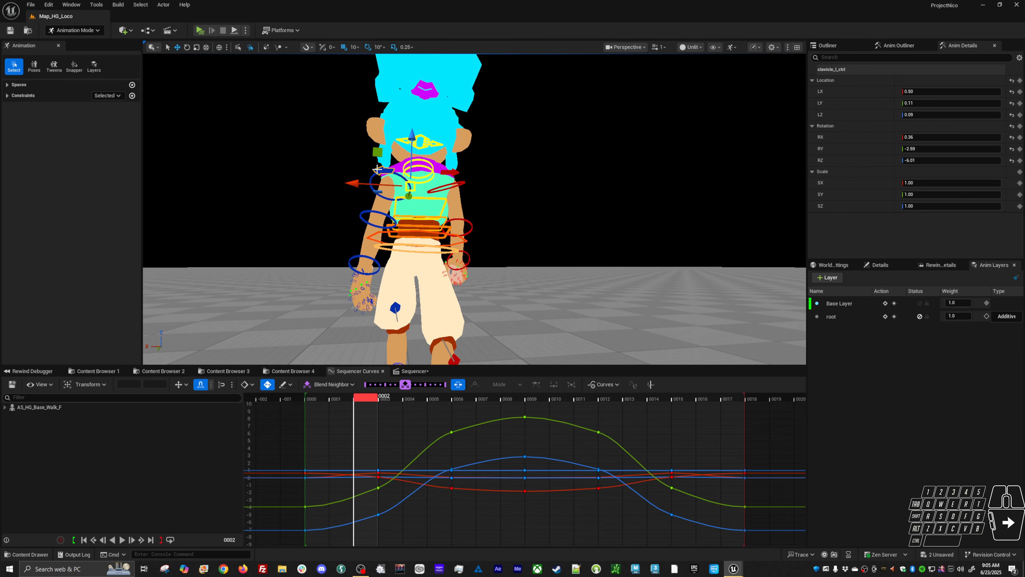
key("Up")
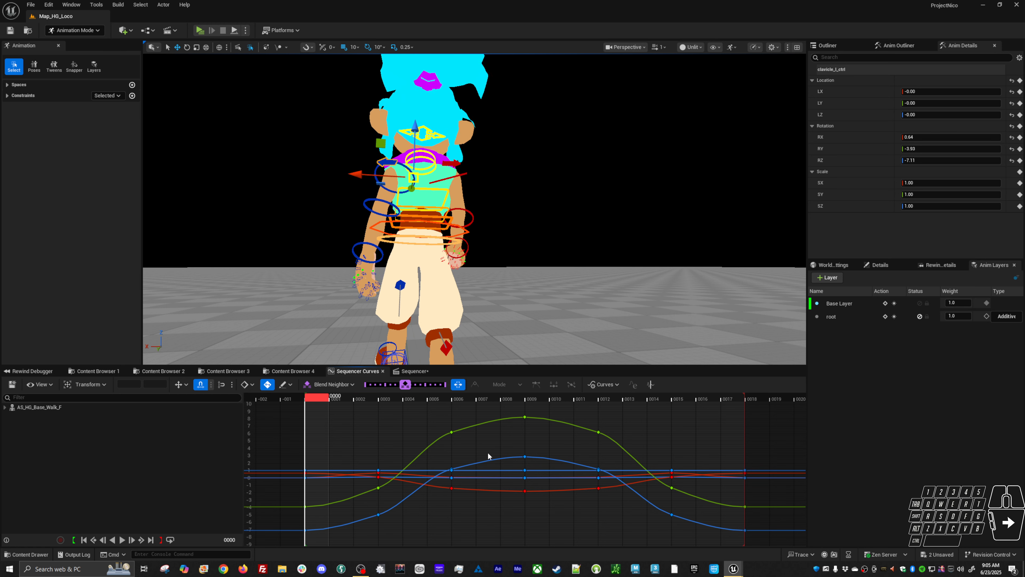
key("period")
key("period")
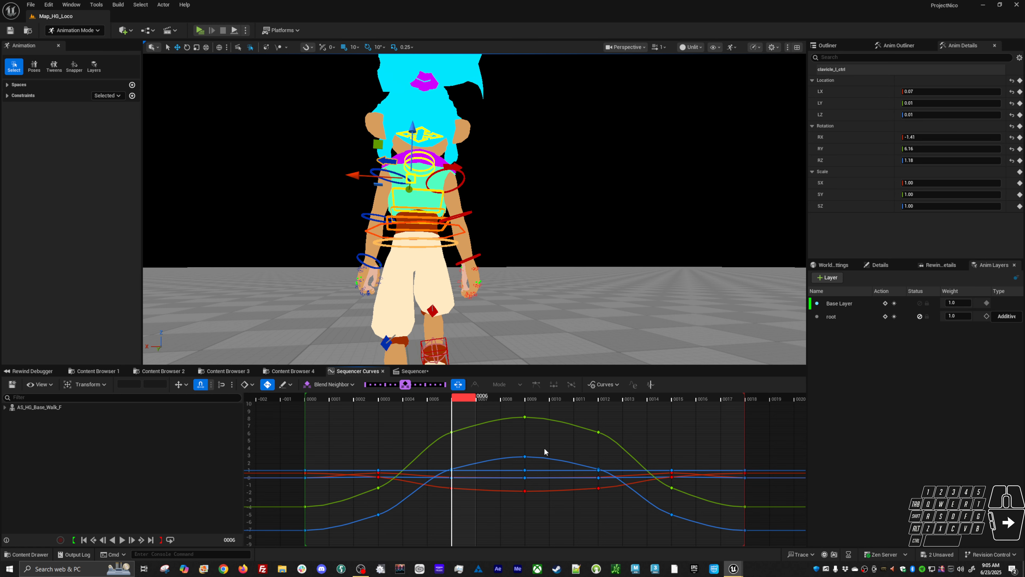
key("period")
key("comma")
key("period")
key("period")
key("period")
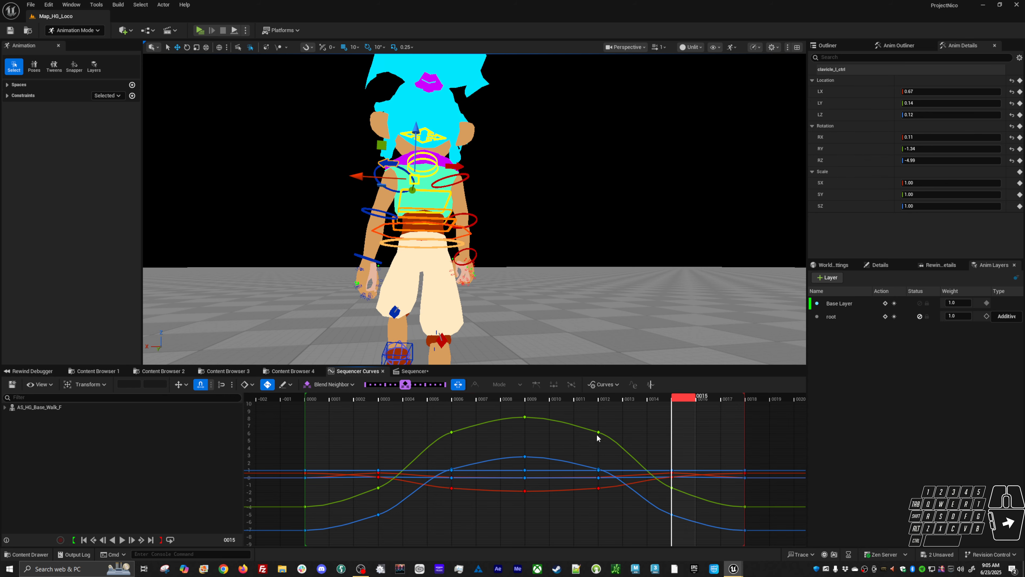
key("space")
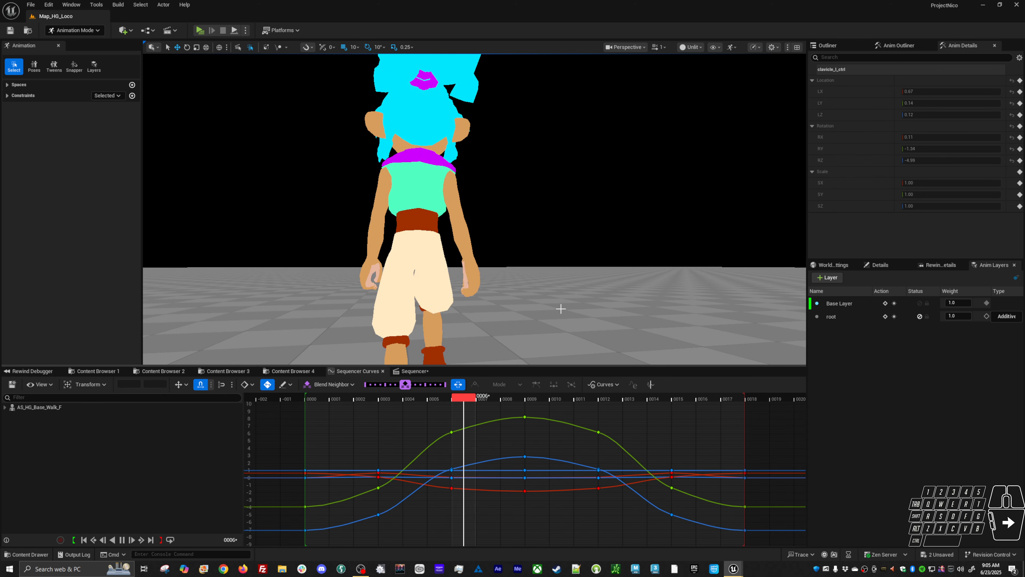
key("space")
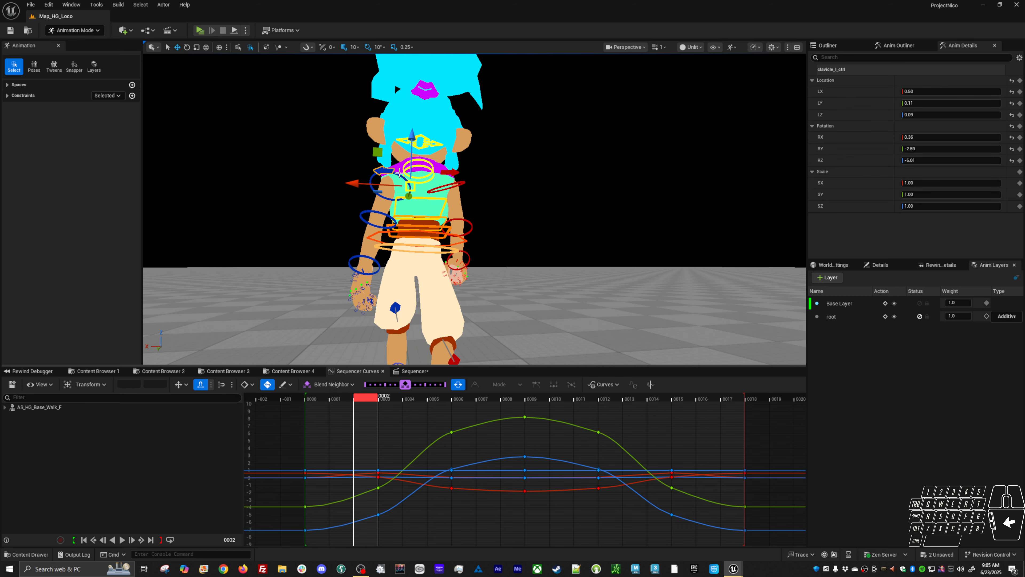
Step: Select the left upper arm control at frame 0 and examine the arm pose from the side
left_click(373, 186)
left_click(315, 400)
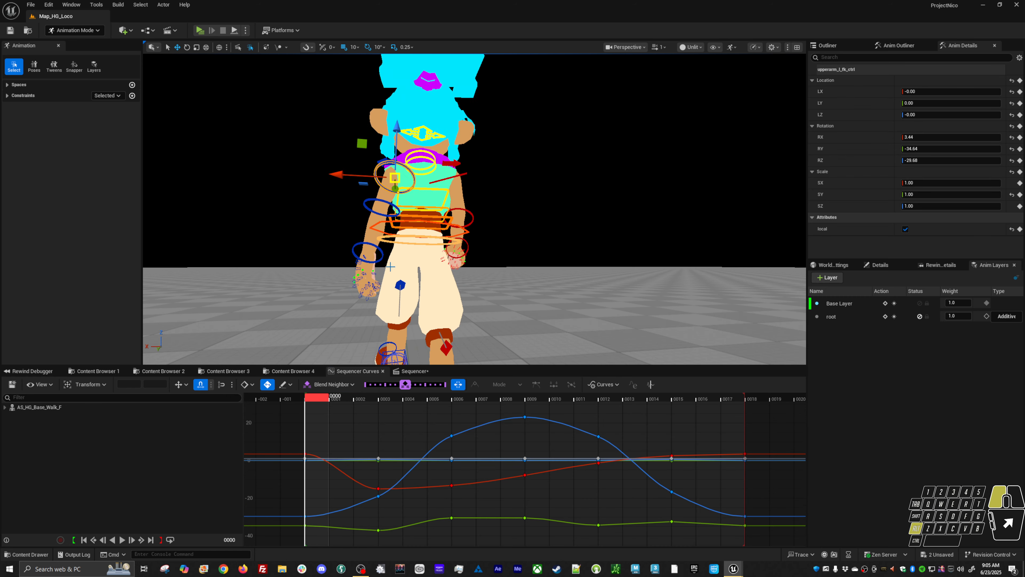
left_click_drag(403, 242, 525, 246, "alt")
mouse_move(525, 246)
right_mouse_down("alt")
mouse_move(464, 242)
mouse_move(516, 246)
right_mouse_up("alt")
mouse_move(429, 286)
left_mouse_down("alt")
mouse_move(444, 311)
mouse_move(448, 292)
left_mouse_up("alt")
middle_click_drag(428, 286, 498, 283, "alt")
right_click_drag(429, 286, 456, 287, "alt")
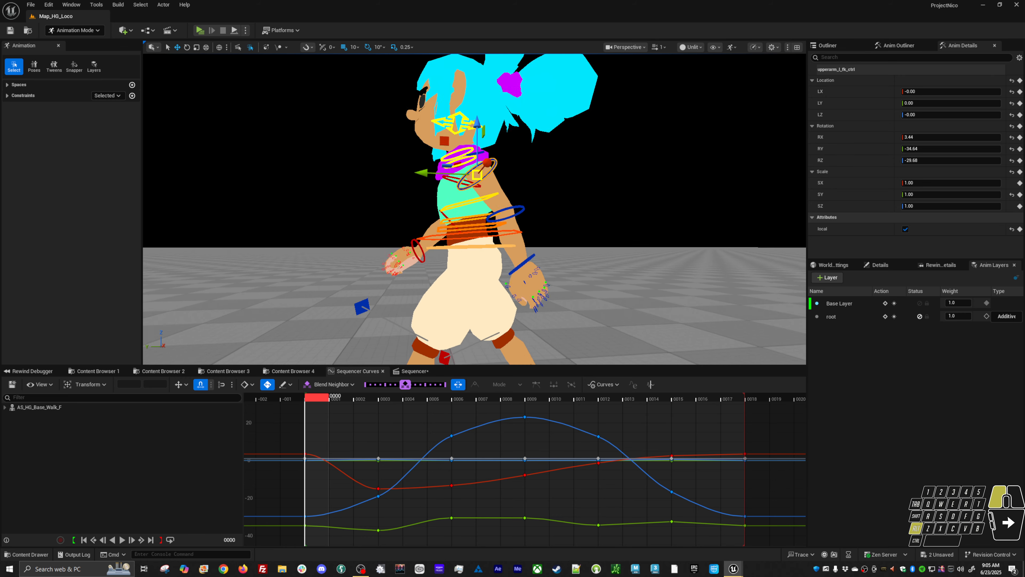
left_click_drag(424, 294, 541, 282, "alt")
Step: Play the walk cycle and examine the left arm swing from the side and from behind
key("alt+v")
left_click_drag(463, 302, 363, 313, "alt")
right_click_drag(462, 302, 428, 303, "alt")
left_click_drag(462, 302, 630, 319, "alt")
left_click_drag(444, 350, 433, 350, "alt")
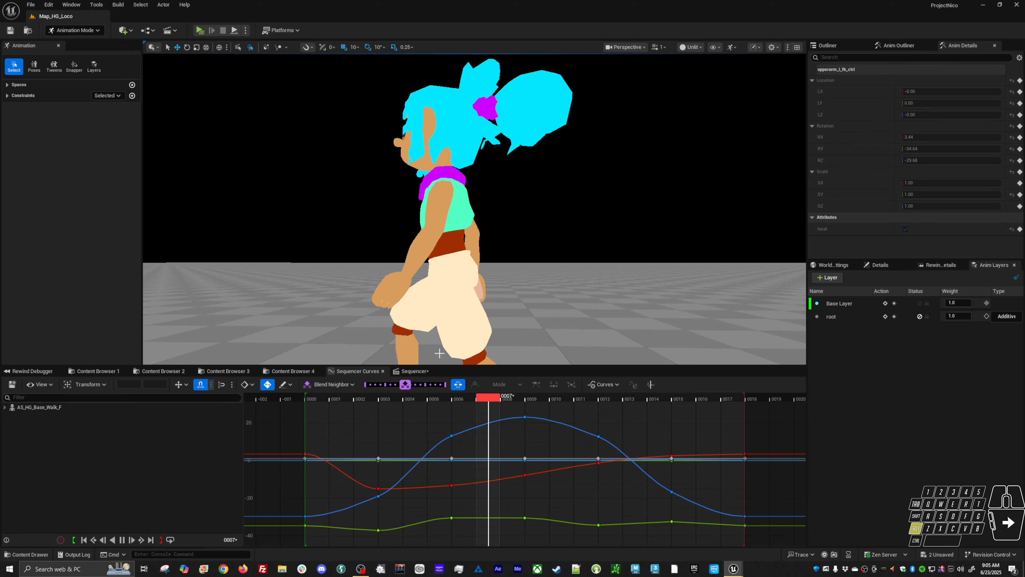
right_click_drag(432, 350, 404, 352, "alt")
left_click_drag(434, 353, 291, 365, "alt")
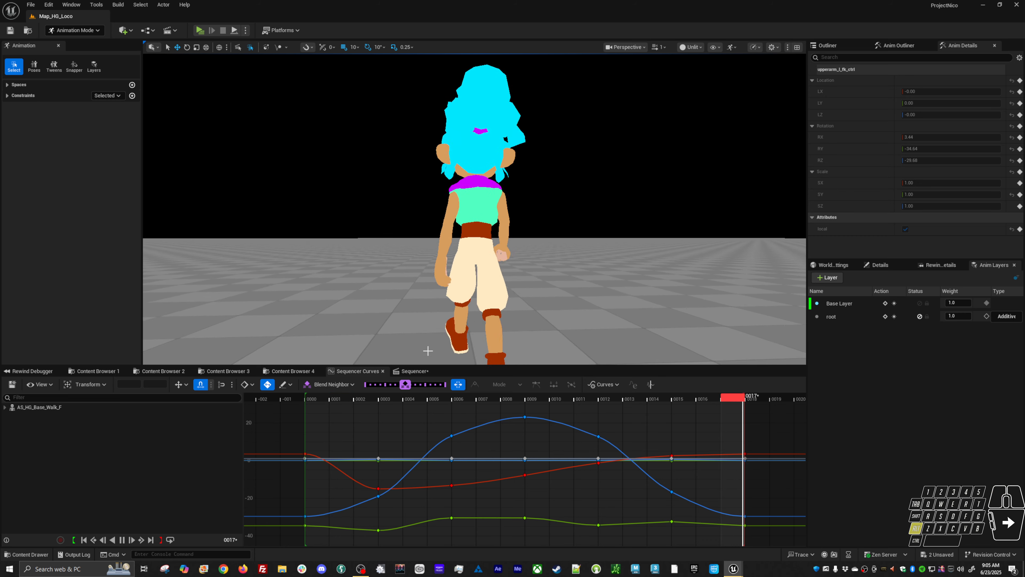
right_click_drag(428, 350, 456, 349, "alt")
left_click_drag(418, 359, 420, 352, "alt")
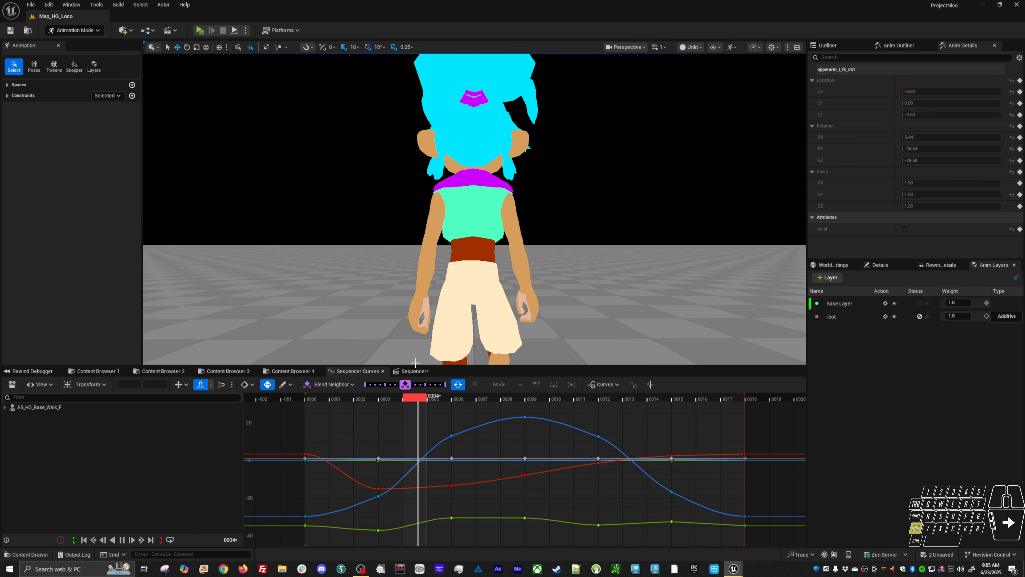
key("space")
Step: Replay the walk cycle from frame 0 and examine both arms' swing from behind
left_click(315, 401)
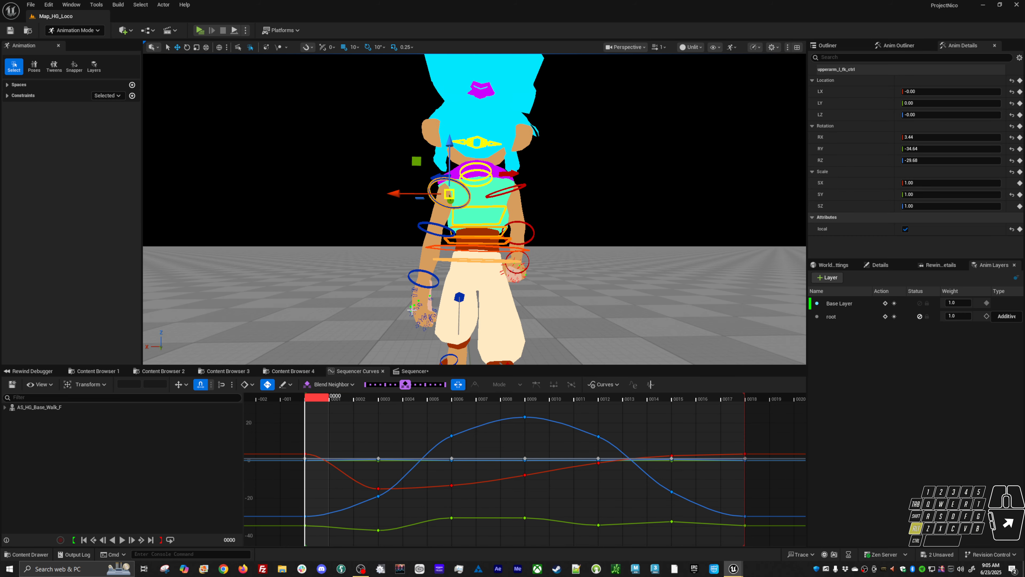
right_click_drag(460, 280, 423, 280, "alt")
key("space")
left_click_drag(458, 278, 461, 298, "alt")
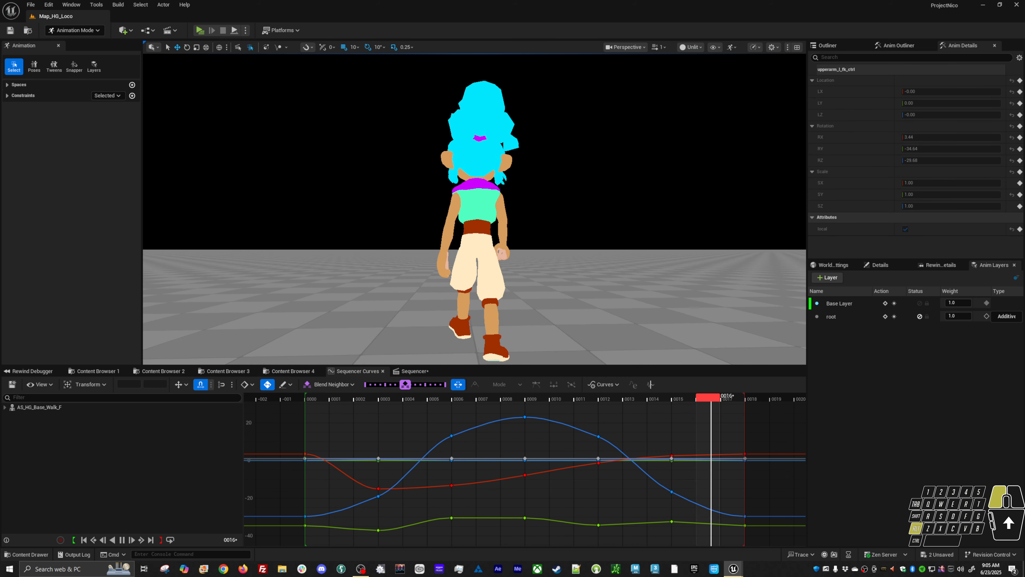
right_click_drag(436, 299, 457, 299, "alt")
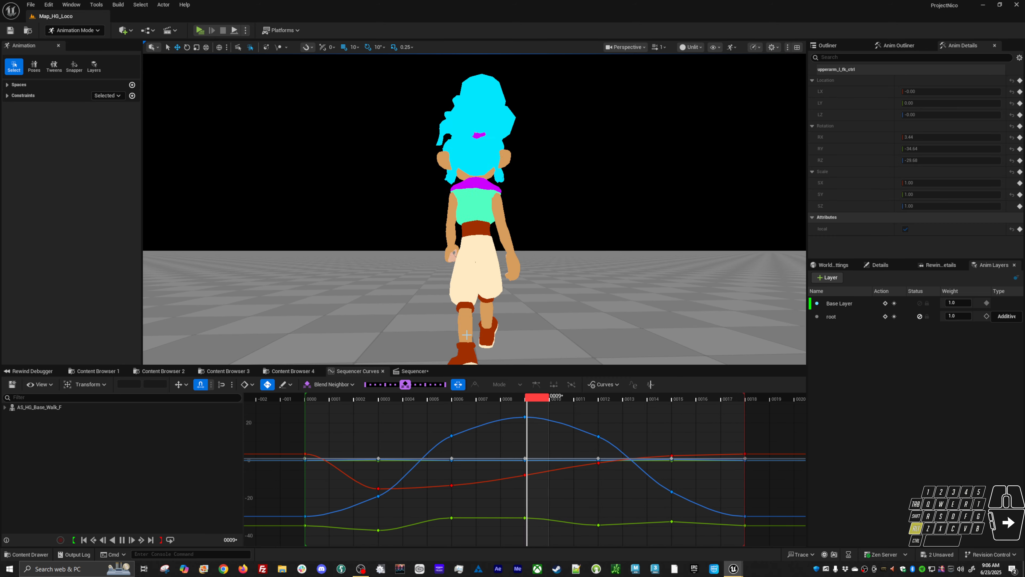
left_click_drag(467, 335, 473, 352, "alt")
key("space")
Step: Compare the left upper arm's key poses around frames 6 and 9, and play the loop once more
key("period")
key("period")
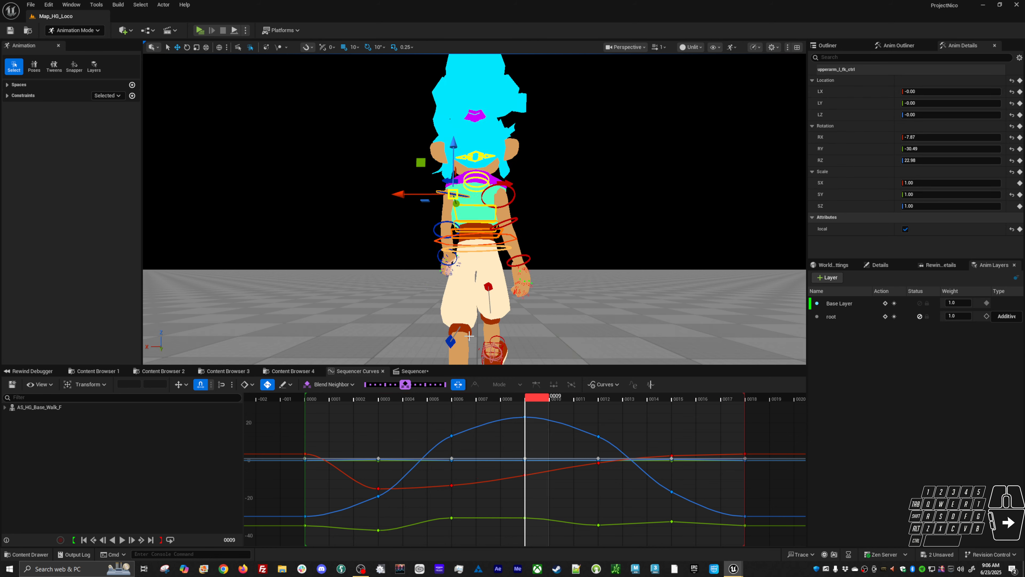
key("comma")
key("comma")
key("comma")
key("space")
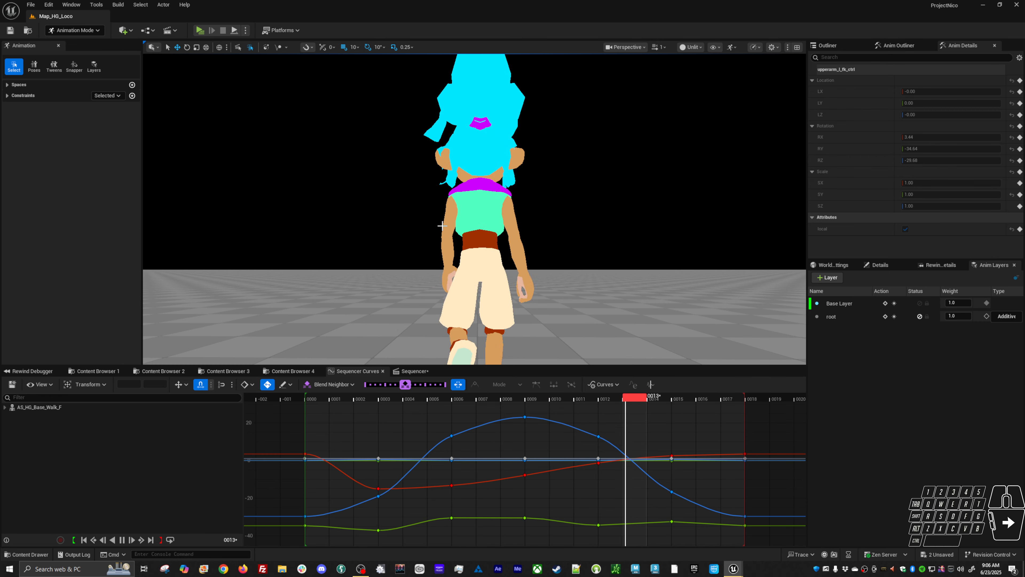
key("space")
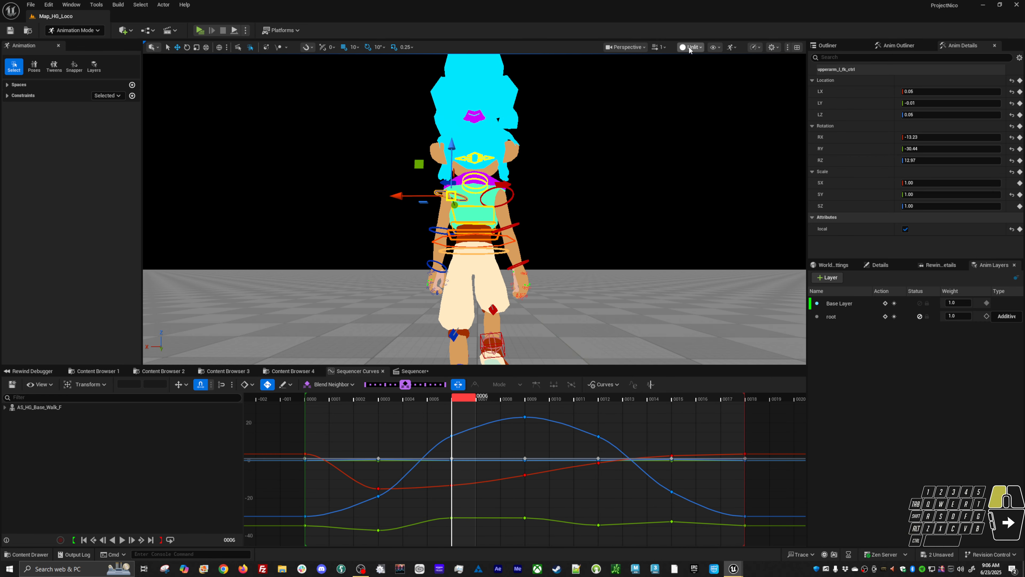
Step: Switch the viewport's view mode to Lit Wireframe after trying plain Wireframe
left_click(690, 46)
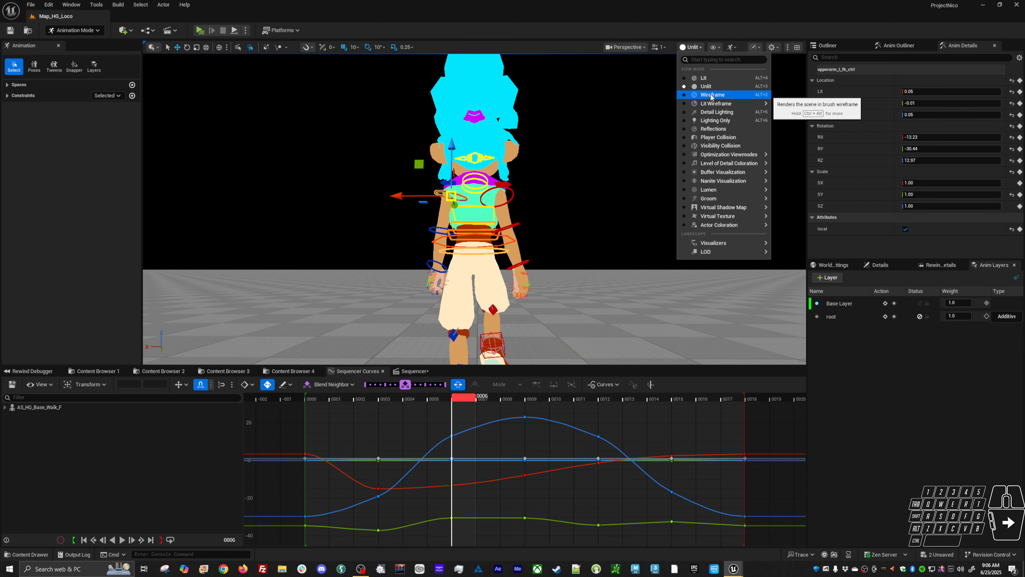
left_click(711, 95)
left_click(694, 47)
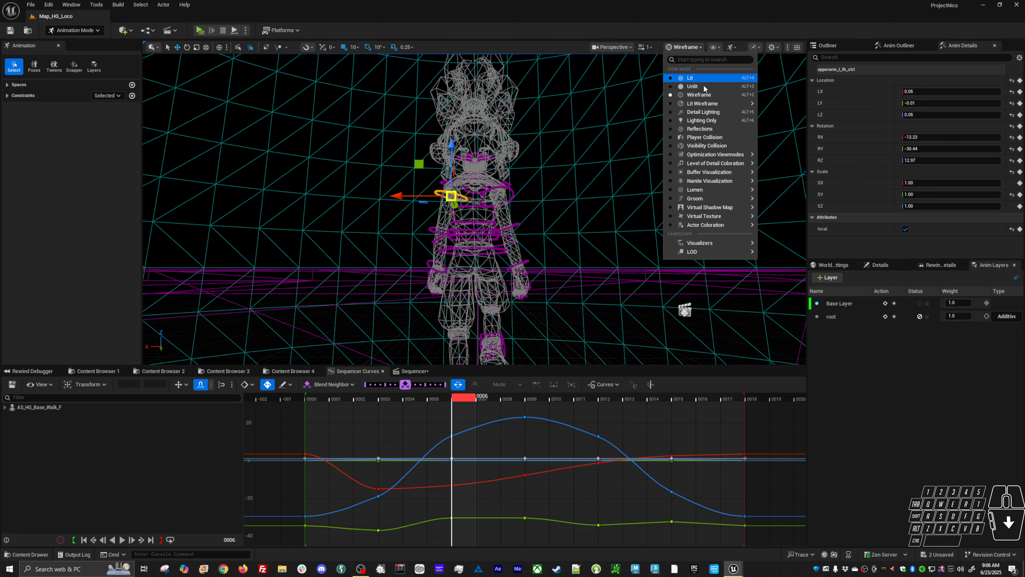
left_click(699, 104)
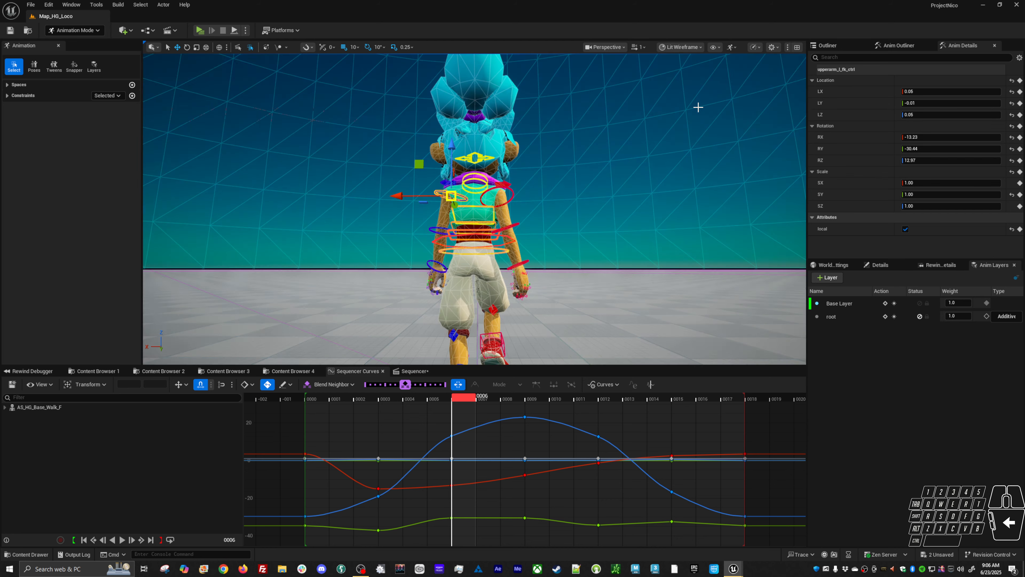
Step: Play the walk cycle and examine the left arm swing while orbiting from behind to the side
key("space")
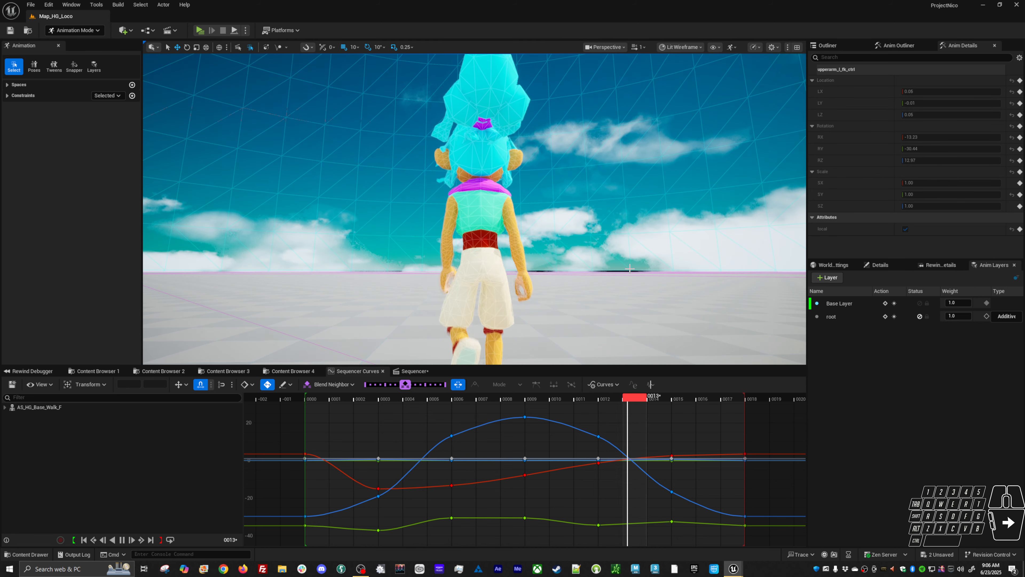
left_click_drag(630, 268, 755, 275, "alt")
key("space")
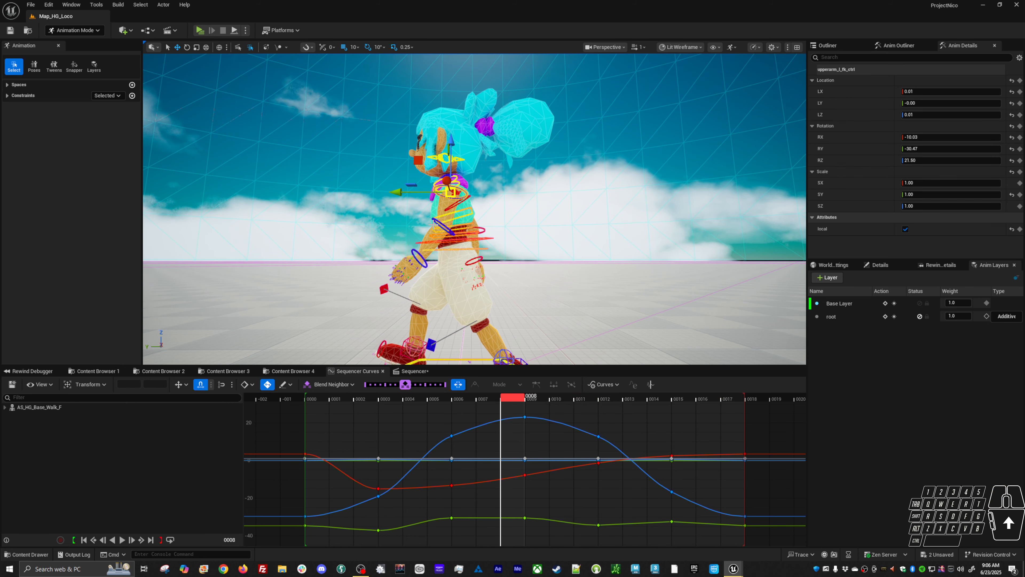
Step: Raise the left lower arm's Z rotation at frame 9 to about -2.62, adjust that key's tangent, and play the loop
left_click(444, 227)
left_click_drag(516, 403, 539, 399)
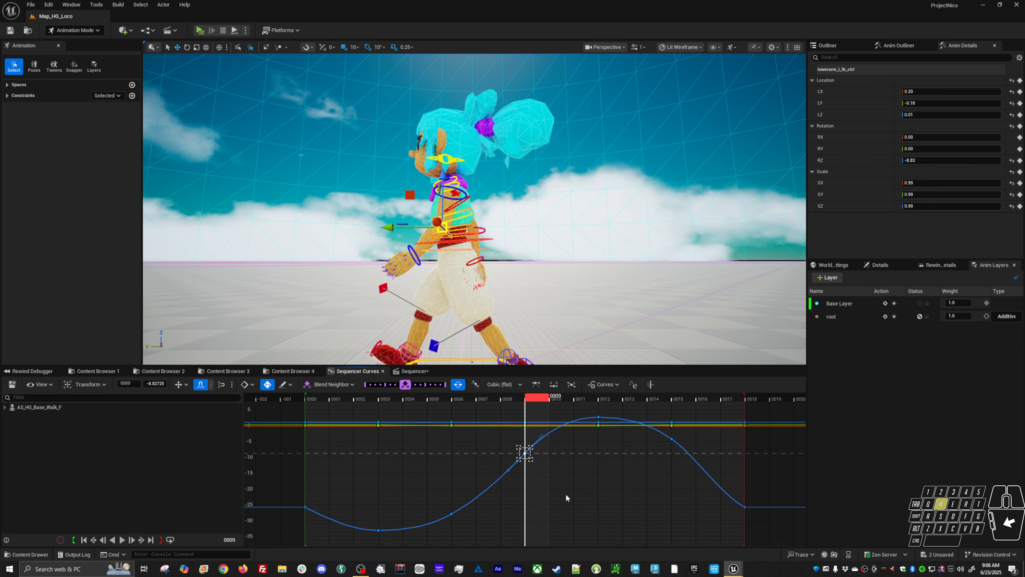
middle_click_drag(566, 497, 574, 481, "shift")
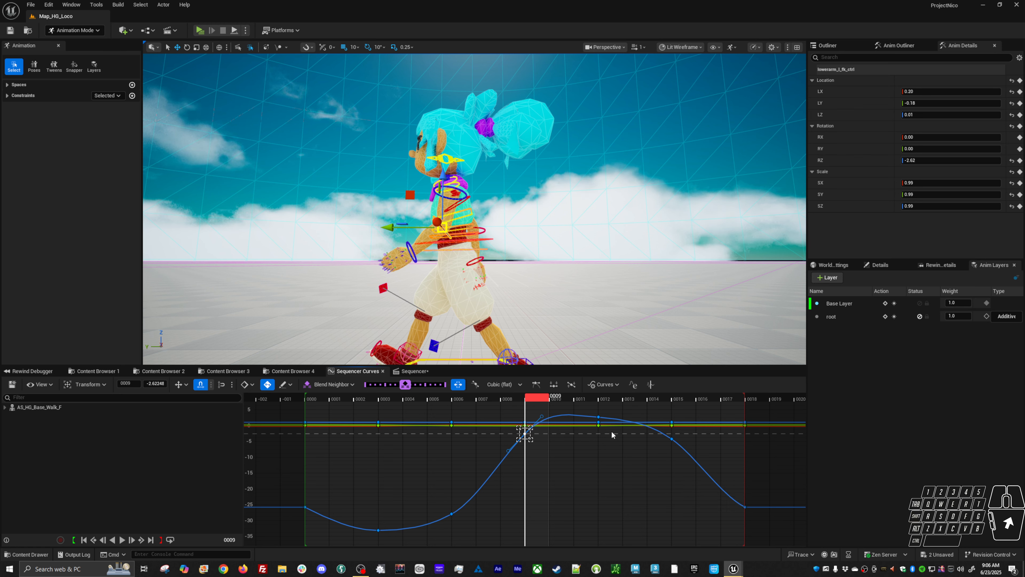
left_click_drag(542, 420, 544, 421)
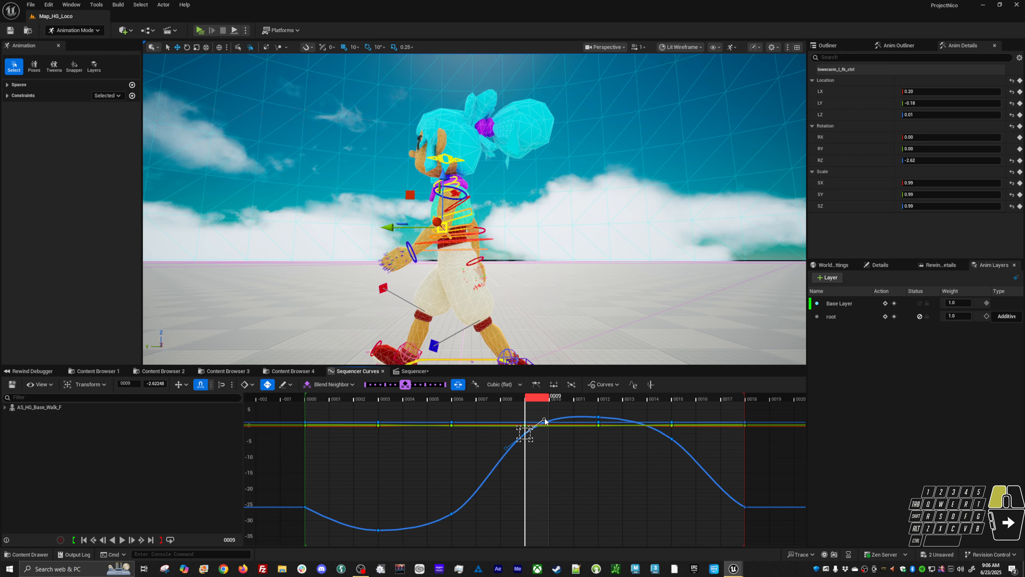
key("alt+v")
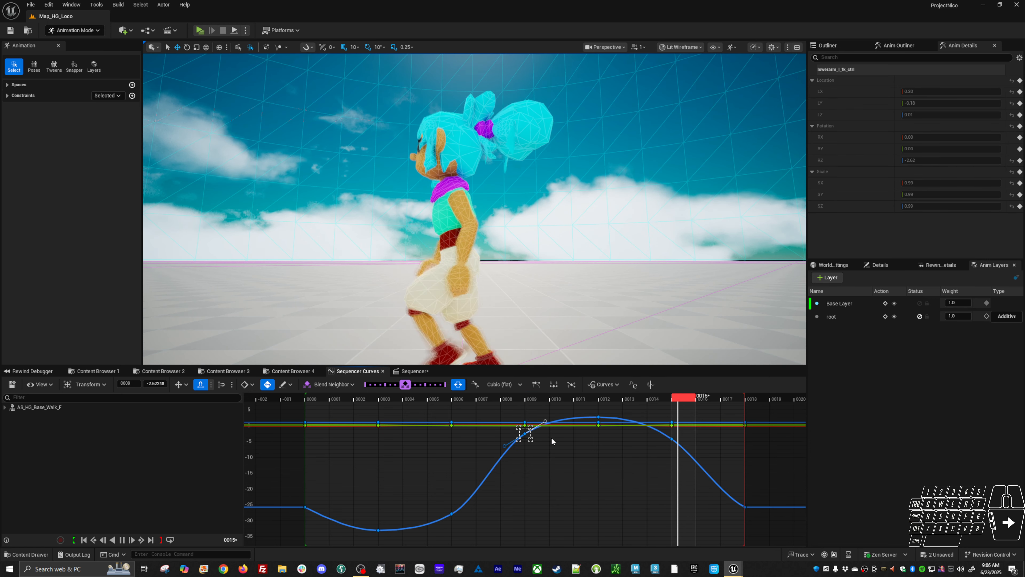
key("alt+v")
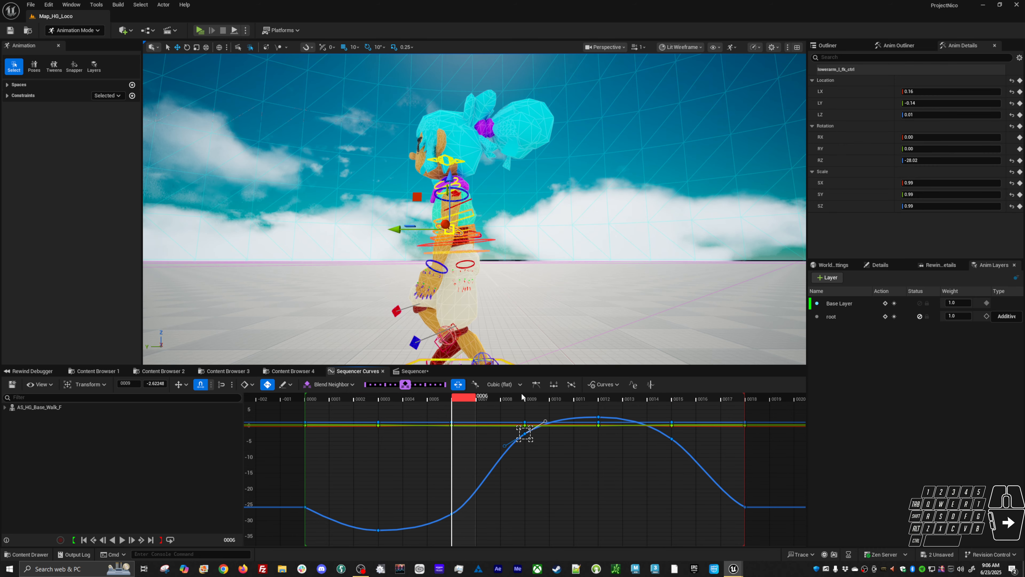
Step: Raise the left lower arm's Z rotation keys at frames 12 and 15 to reach 0.53 at frame 15, and steepen the frame 9 tangent
left_click_drag(525, 397, 690, 425)
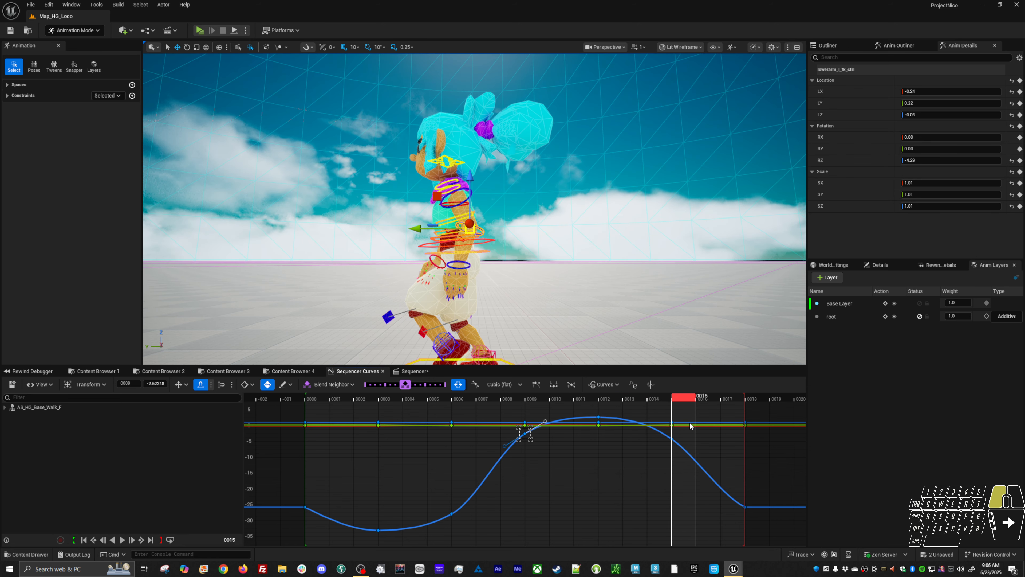
left_click(599, 417)
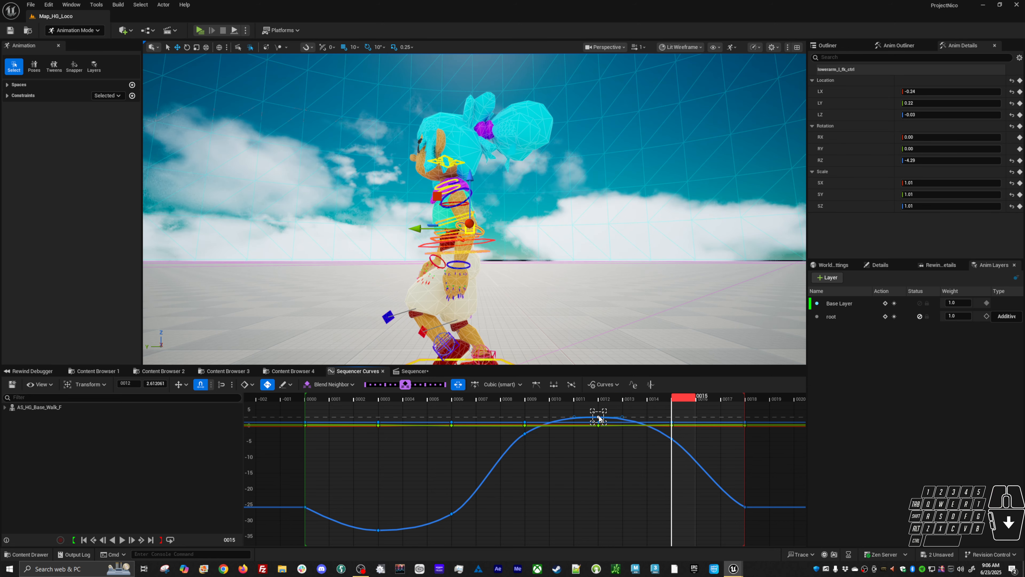
left_click(672, 439, "shift")
middle_click_drag(672, 473, 613, 457, "shift")
left_click(526, 434)
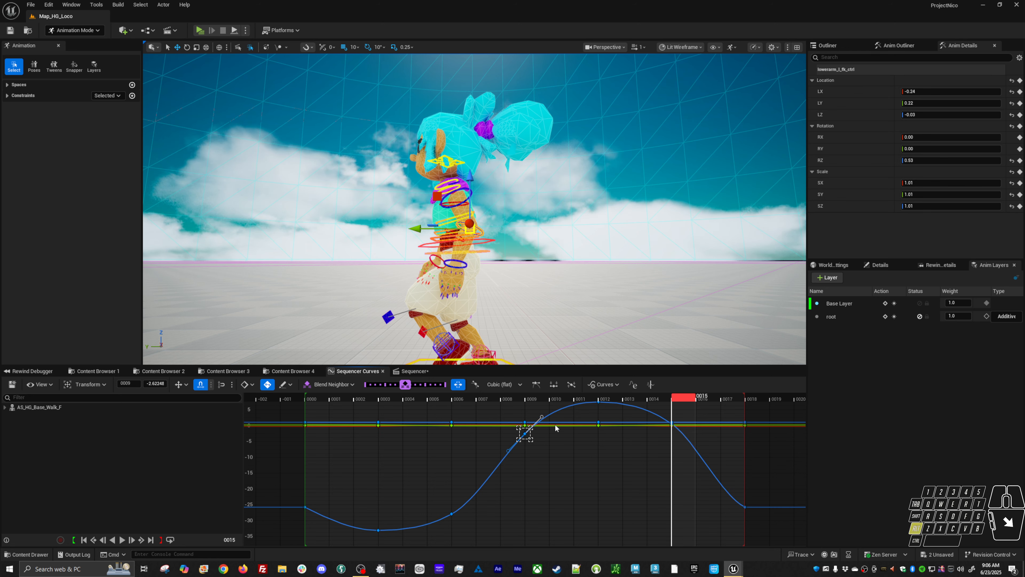
key("space")
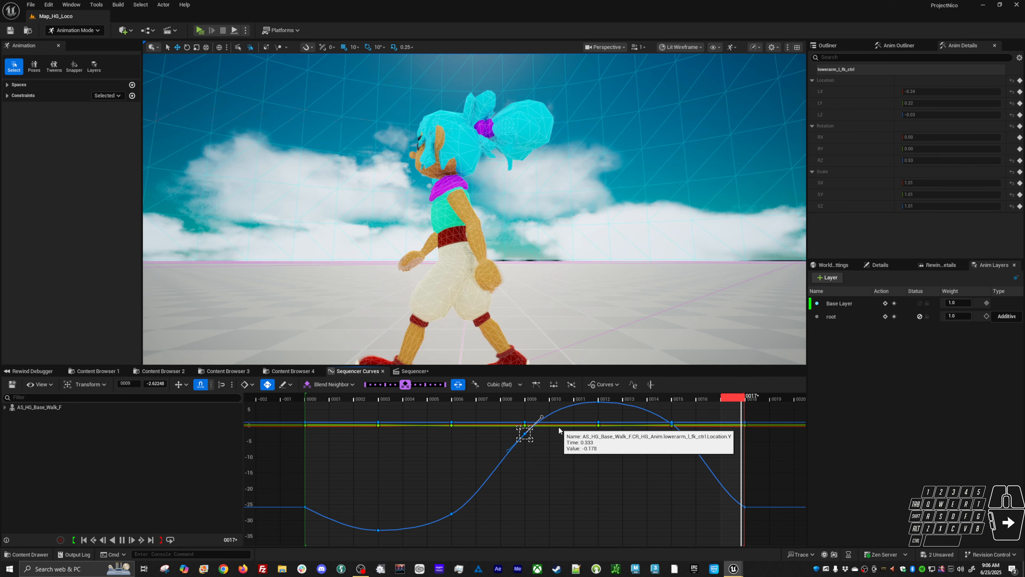
key("space")
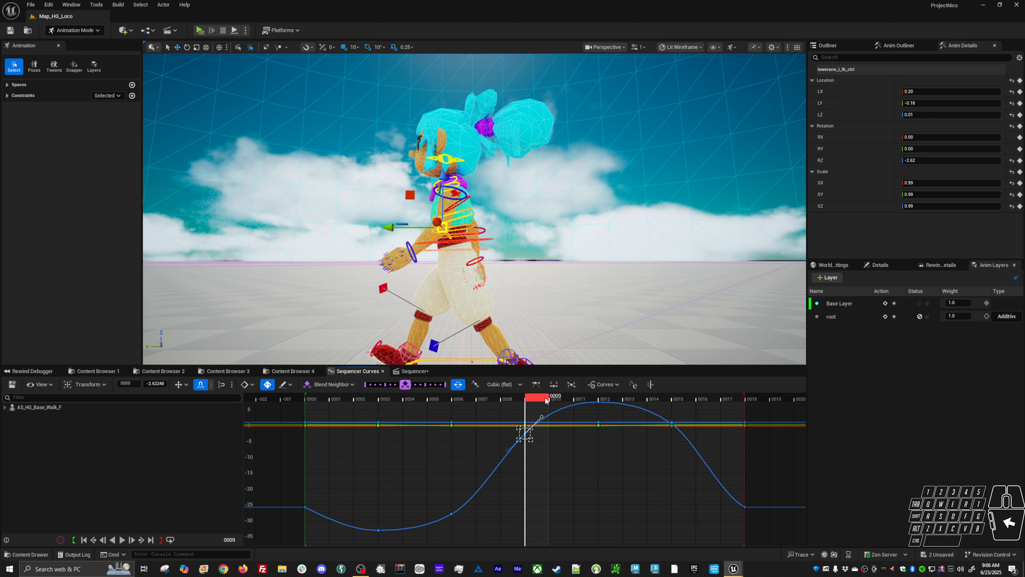
Step: Reshape the tangents of the left upper arm's Z rotation curve around frames 6 and 12, and play the loop
left_click_drag(546, 399, 575, 398)
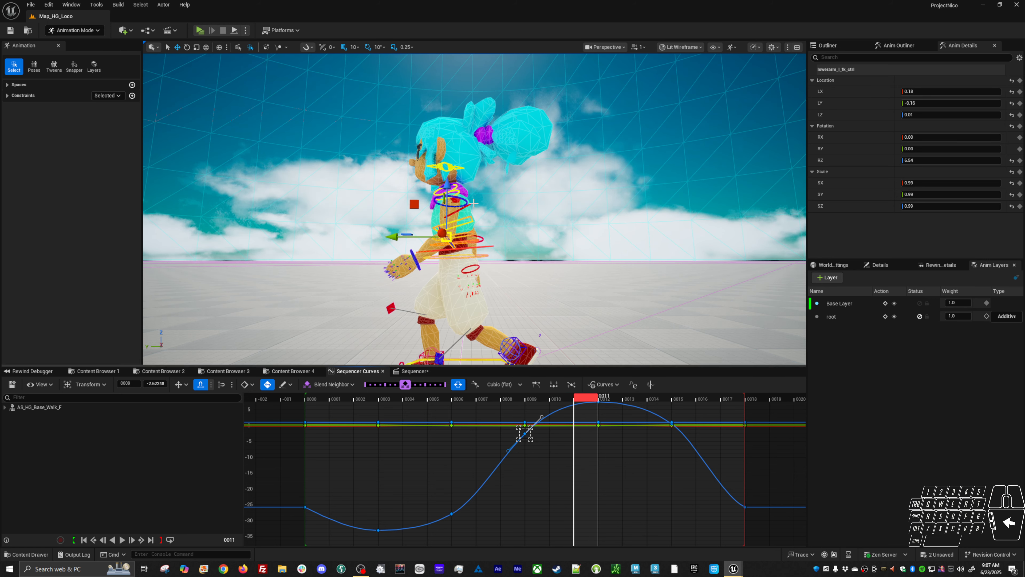
left_click(466, 202)
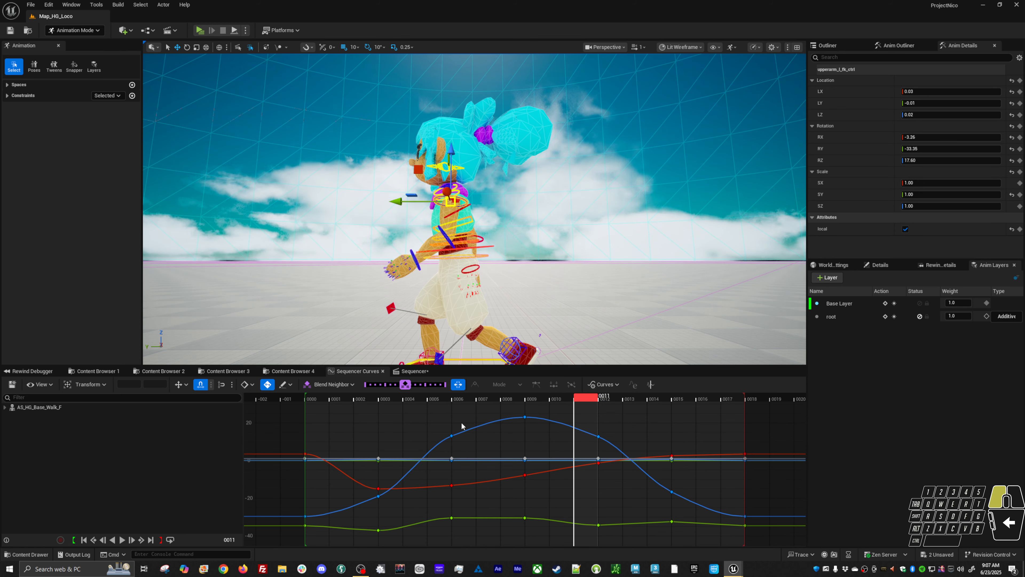
mouse_move(623, 451)
left_mouse_down("shift")
mouse_move(594, 438)
mouse_move(618, 449)
left_mouse_up("shift")
left_click(598, 420)
left_click(451, 436)
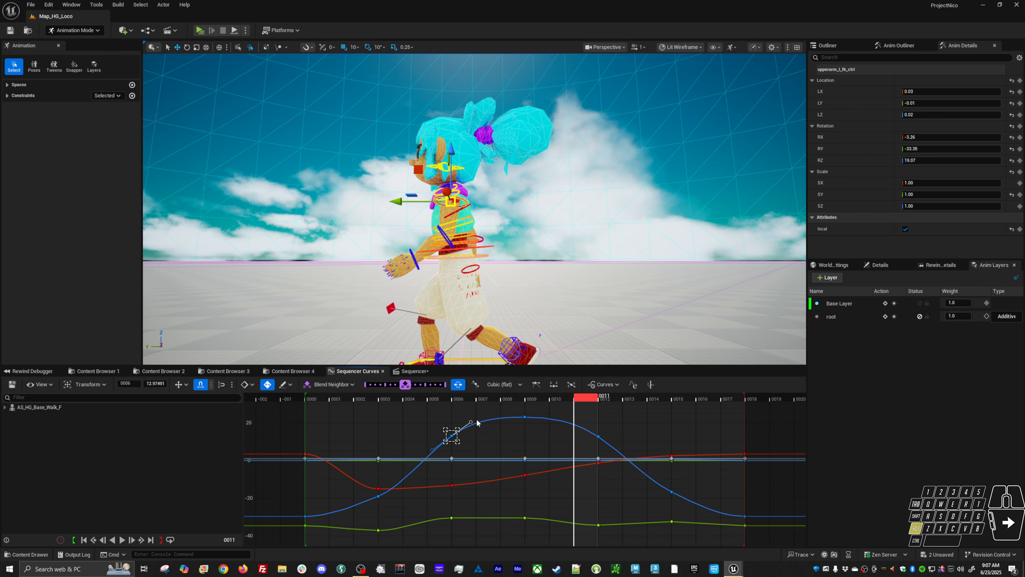
key("space")
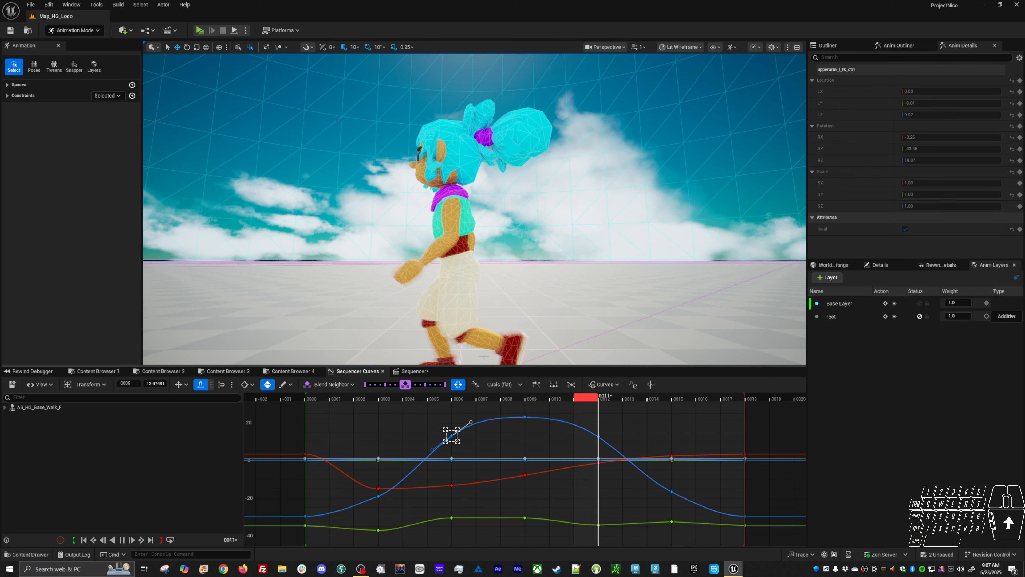
key("space")
Step: Rotate the left hand control at frame 9 to about RX 11.49, RY 9.74, RZ -16.50
left_click(420, 263)
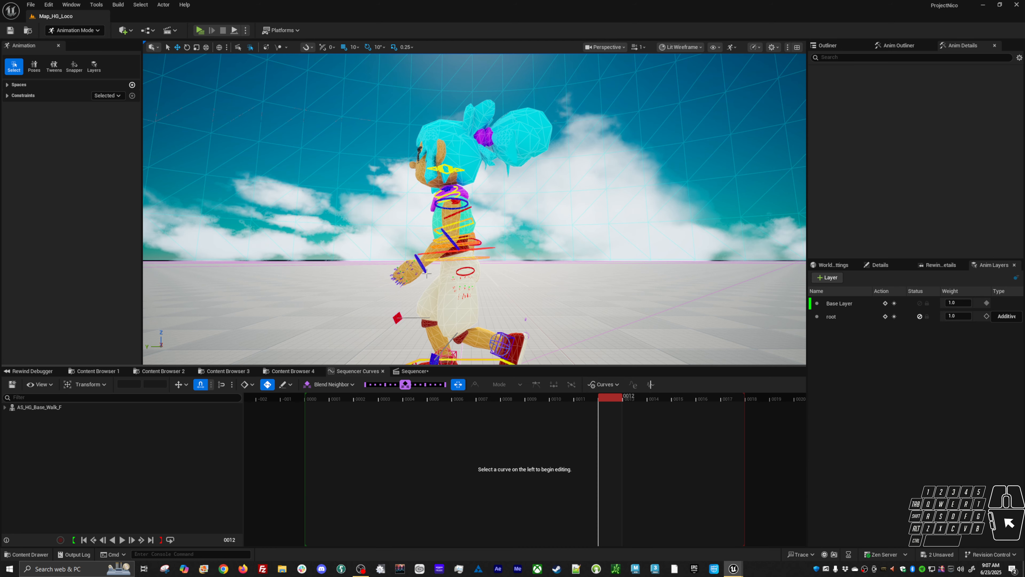
left_click(422, 266)
left_click_drag(606, 405, 547, 399)
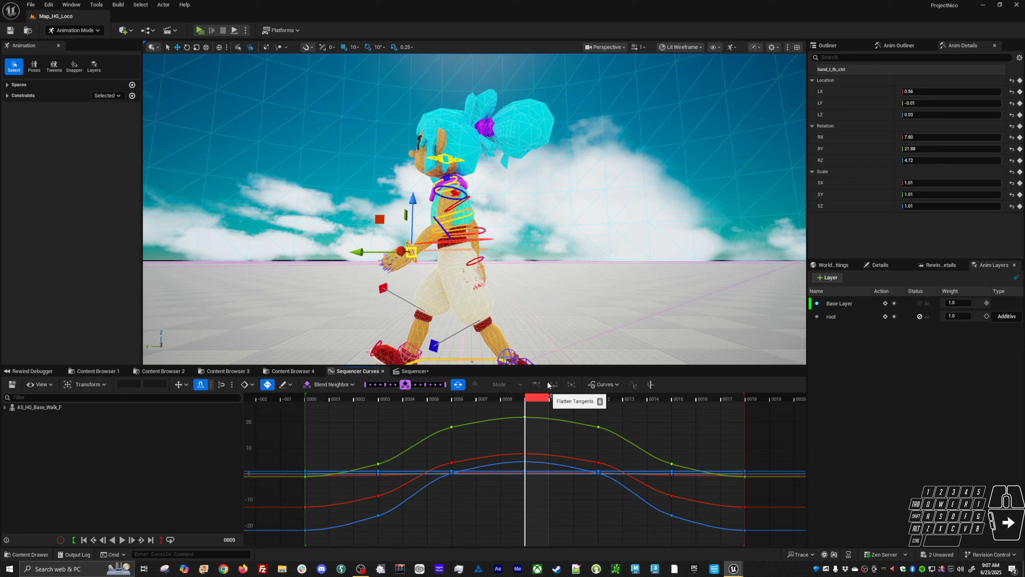
key("e")
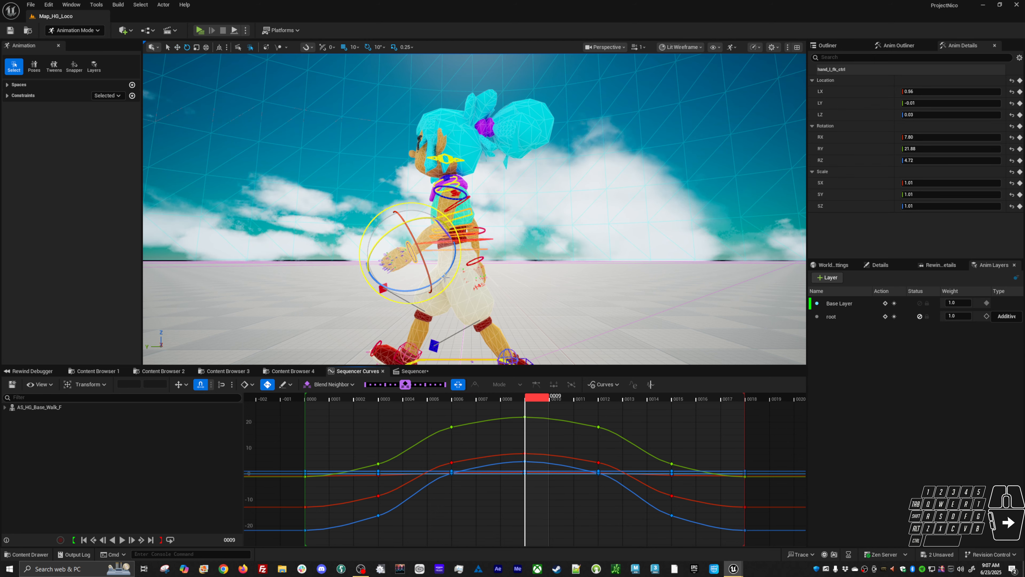
left_click_drag(452, 282, 477, 267)
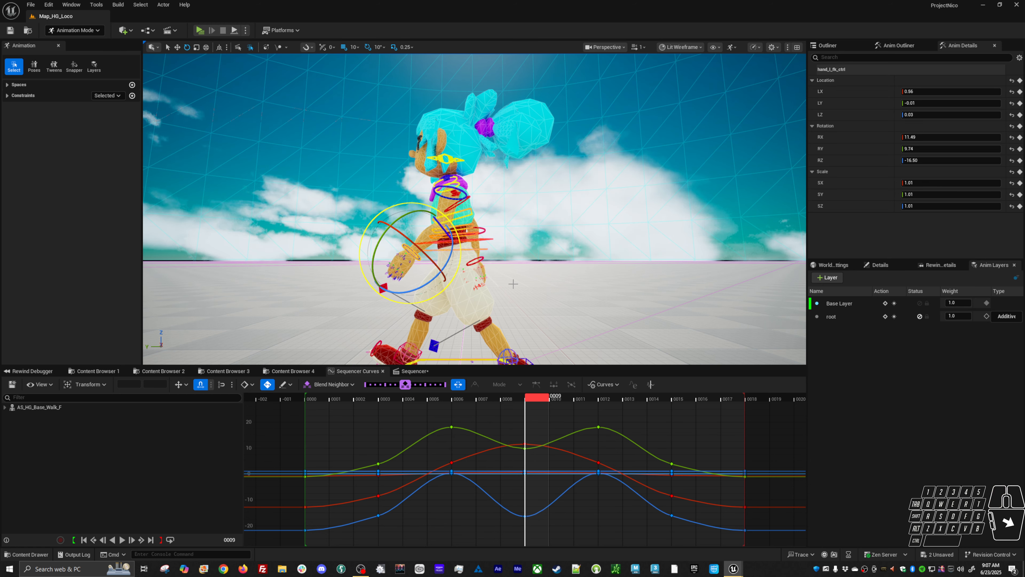
Step: Rotate the left hand at frame 15 to about RX -20.09, RY 16.21, RZ 13.90, and advance through the loop to frame 3
key("Right")
key("Right")
key("Right")
mouse_move(608, 311)
left_mouse_down()
mouse_move(600, 344)
mouse_move(600, 325)
left_mouse_up()
key("Right")
key("Right")
key("Right")
key("Right")
key("Right")
key("Right")
key("Right")
key("Right")
key("Right")
key("Right")
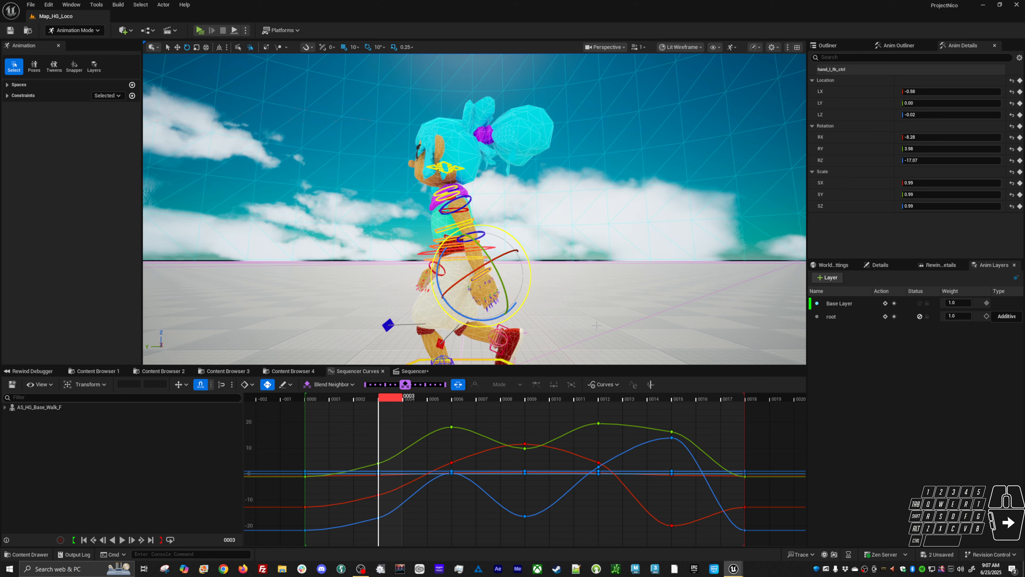
Step: Rotate the left hand at frame 6 to about RX 13.74, RY 12.25, RZ -23.61, and advance to frame 9
key("Up")
left_click_drag(601, 320, 604, 315)
key("Right")
key("Right")
key("Right")
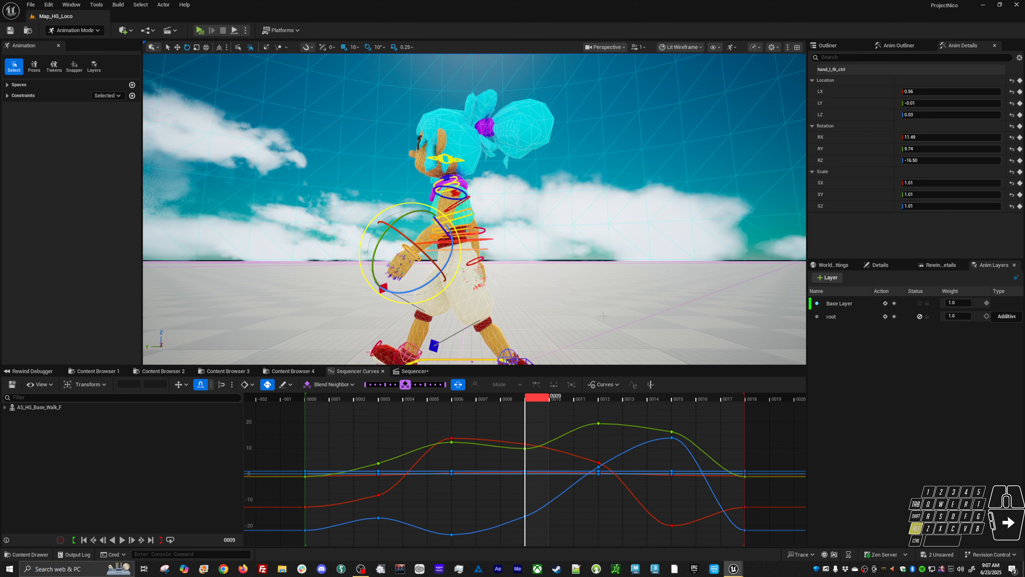
Step: Play the walk cycle and examine the left hand's drag from slightly different side angles
key("space")
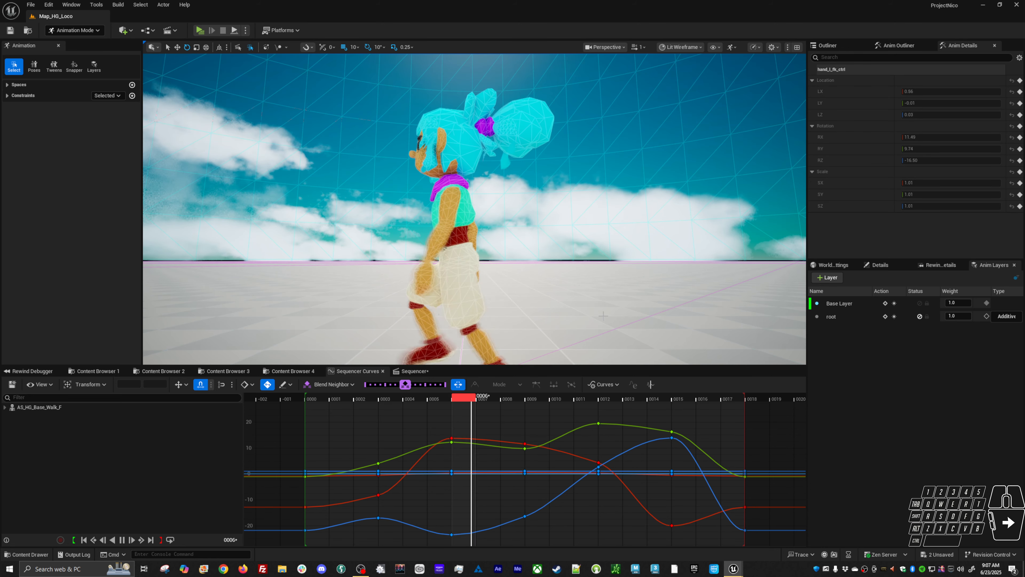
left_click_drag(603, 316, 549, 306, "alt")
key("space")
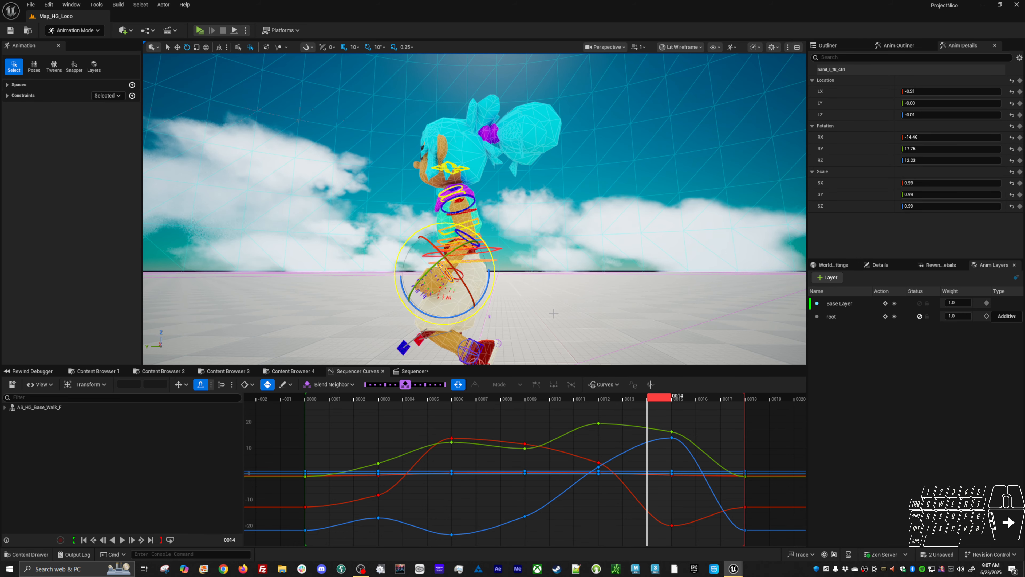
key("space")
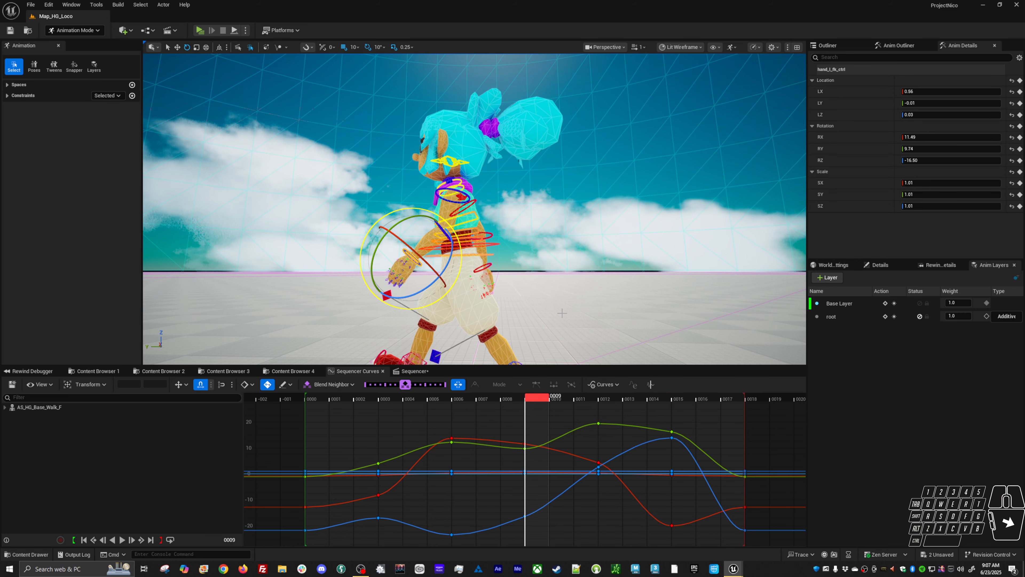
left_click_drag(533, 303, 543, 301, "alt")
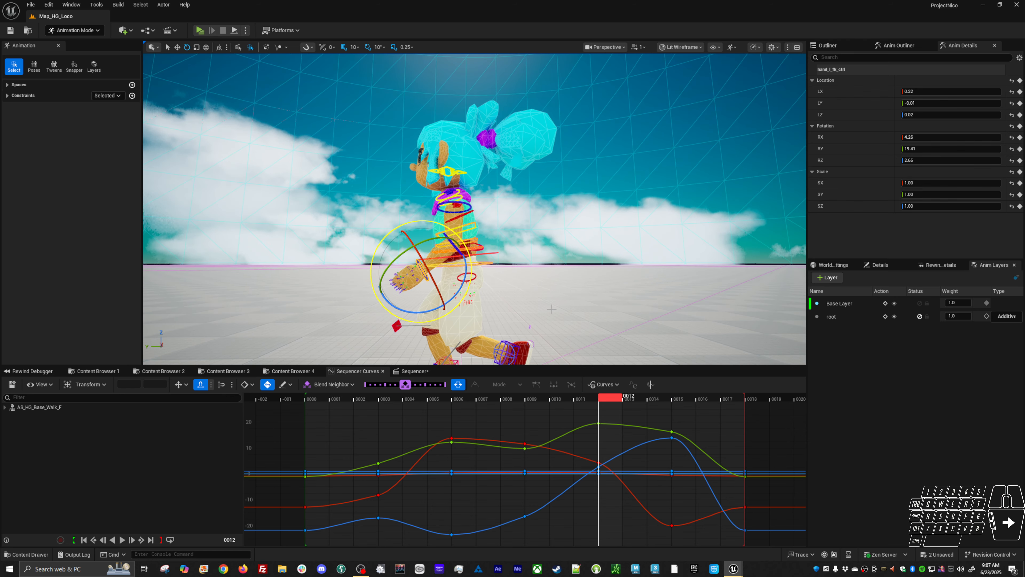
Step: Readjust the left hand's rotation key at frame 9 to flow smoothly between frames 6 and 12
key("comma")
mouse_move(557, 317)
middle_mouse_down()
mouse_move(572, 279)
mouse_move(547, 303)
middle_mouse_up()
key("comma")
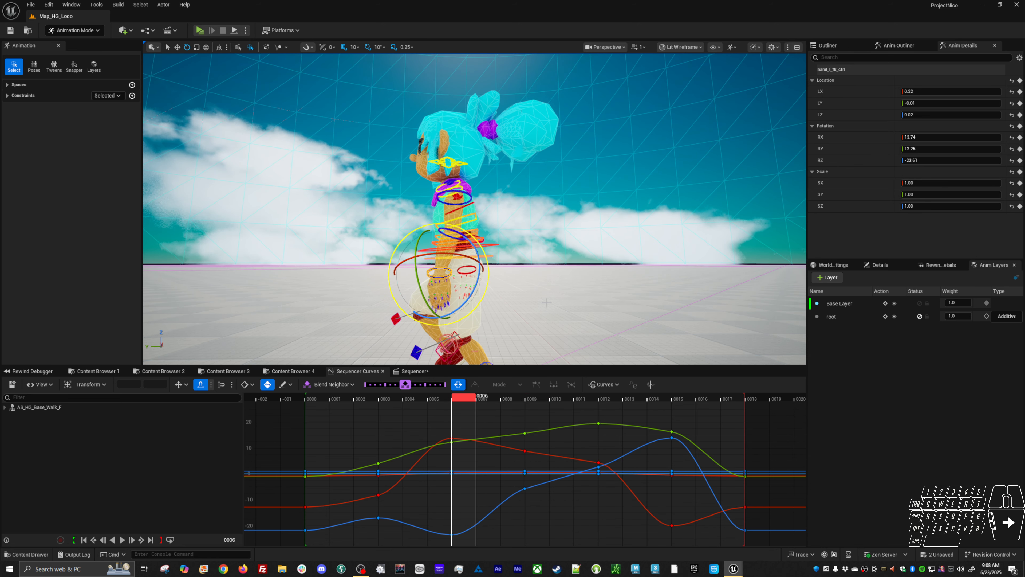
Step: Soften the left hand's rotation keys at frames 15, 3 and 6, with frame 6 at about RX 11.83, RY 12.89, RZ -19.25
key("period")
key("period")
key("period")
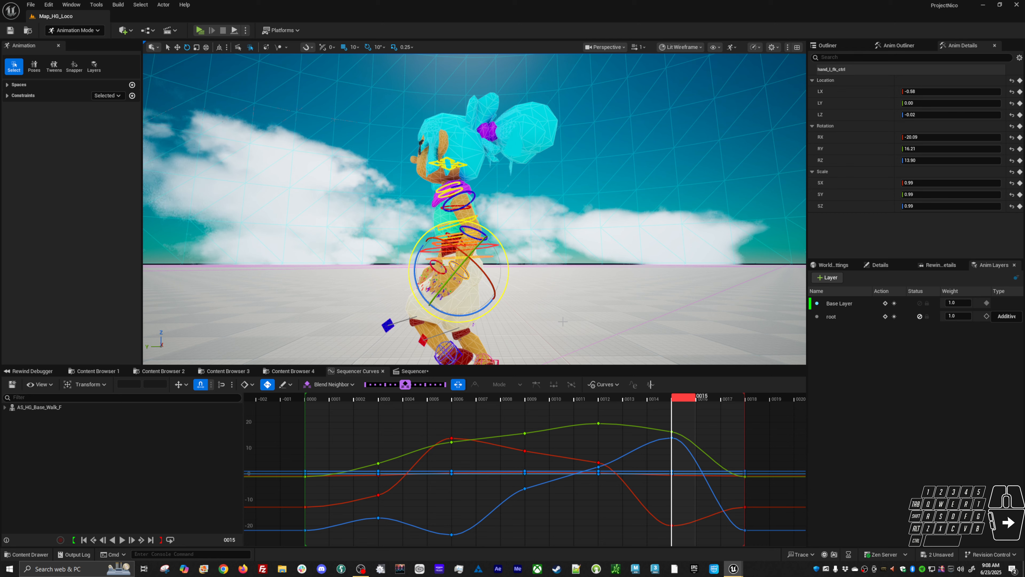
middle_click_drag(563, 321, 583, 317)
key("period")
key("period")
key("period")
key("period")
Step: Play the walk cycle and examine the arms and hands while orbiting around to the character's front
key("alt+v")
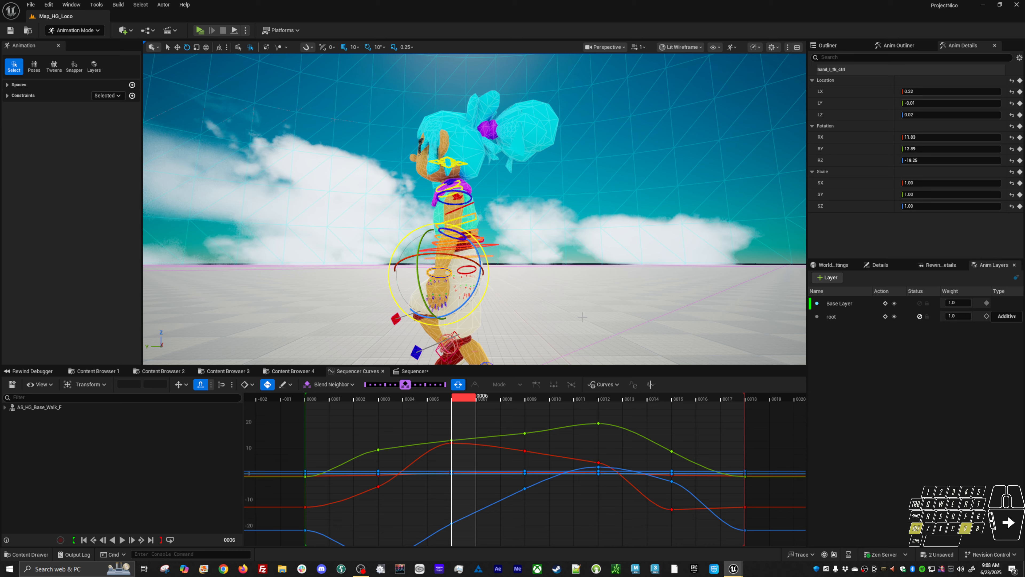
mouse_move(584, 317)
left_mouse_down("alt")
mouse_move(799, 309)
mouse_move(581, 306)
left_mouse_up("alt")
middle_click_drag(535, 335, 525, 270, "alt")
left_click_drag(525, 294, 121, 312, "alt")
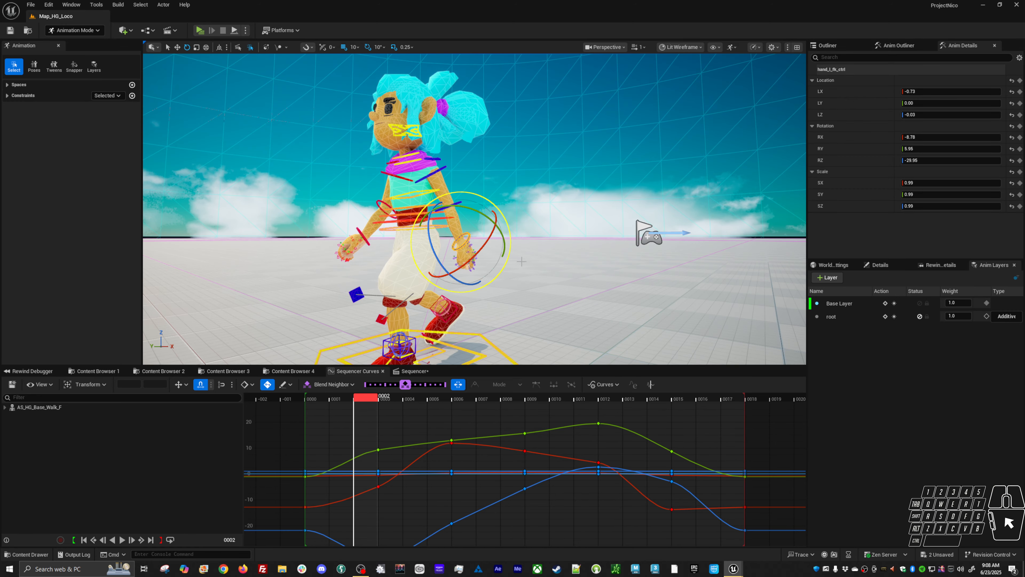
Step: Soften the three spine controls' keys at frames 6 and 12 by blending them slightly toward the neighbouring keys
left_click(430, 193)
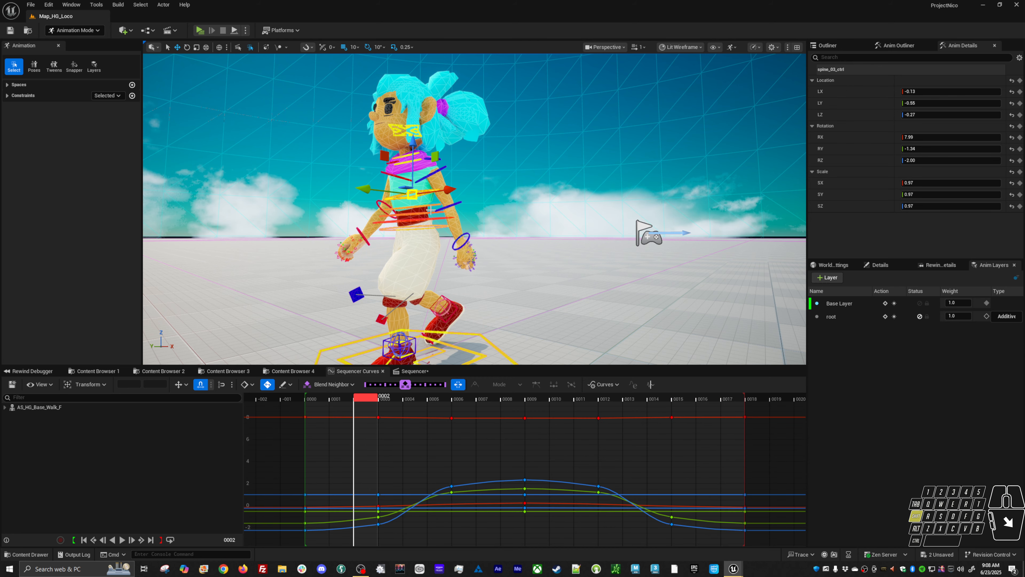
left_click(431, 210, "shift")
left_click(435, 219, "shift")
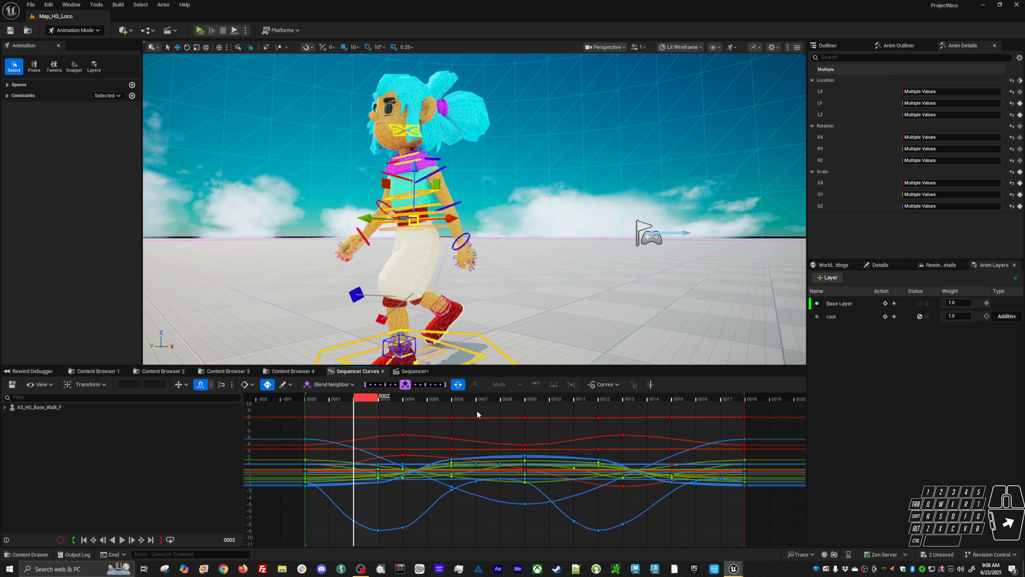
left_click(426, 208)
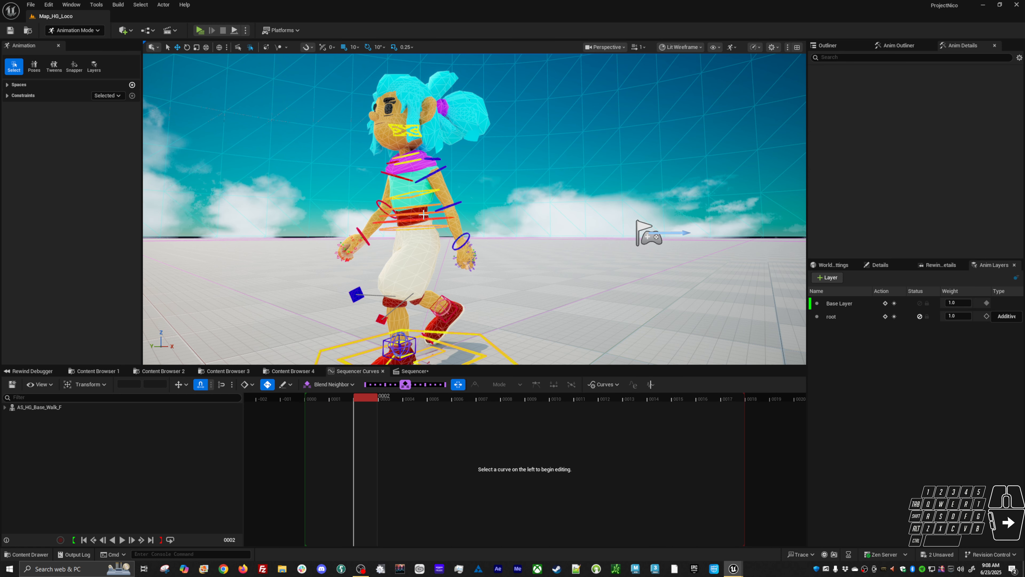
left_click(433, 219)
left_click(431, 207, "shift")
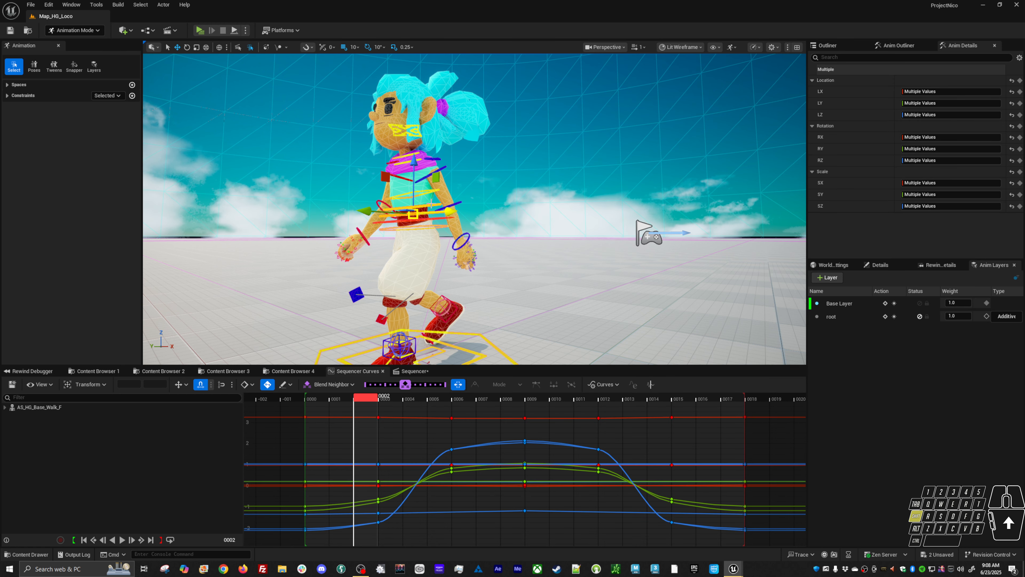
left_click(432, 195, "shift")
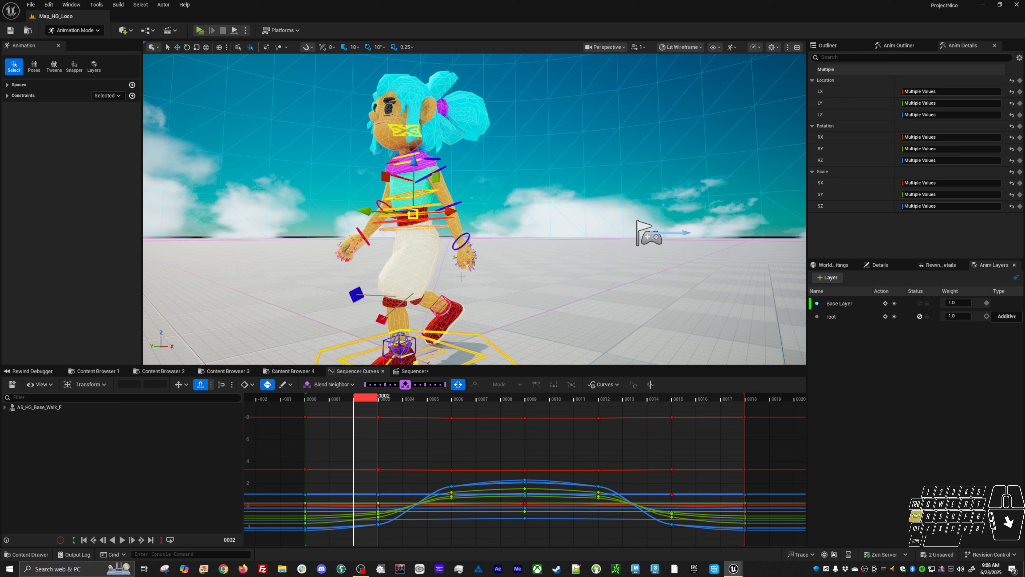
left_click(463, 400)
left_click_drag(405, 385, 403, 385)
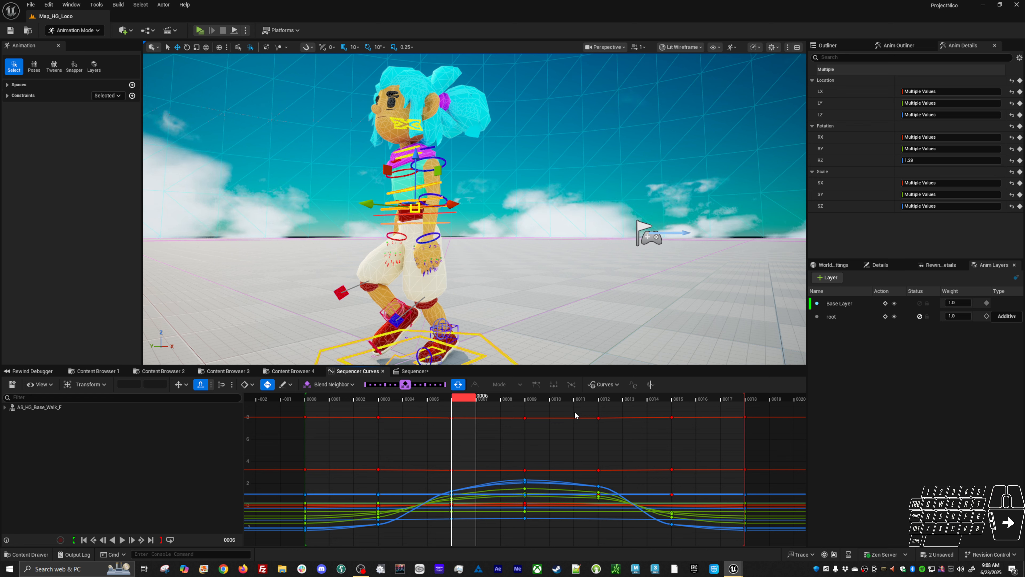
left_click(611, 399)
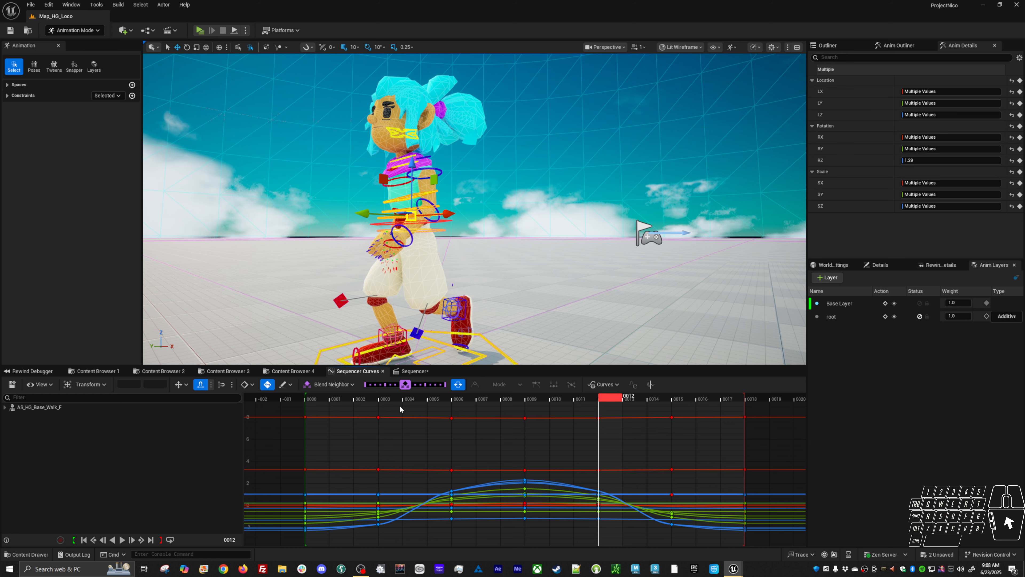
Step: Ease the spine controls' keys at frames 3 and 15 with a slight neighbour blend to round out the curves
left_click(392, 396)
left_click_drag(406, 385, 408, 386)
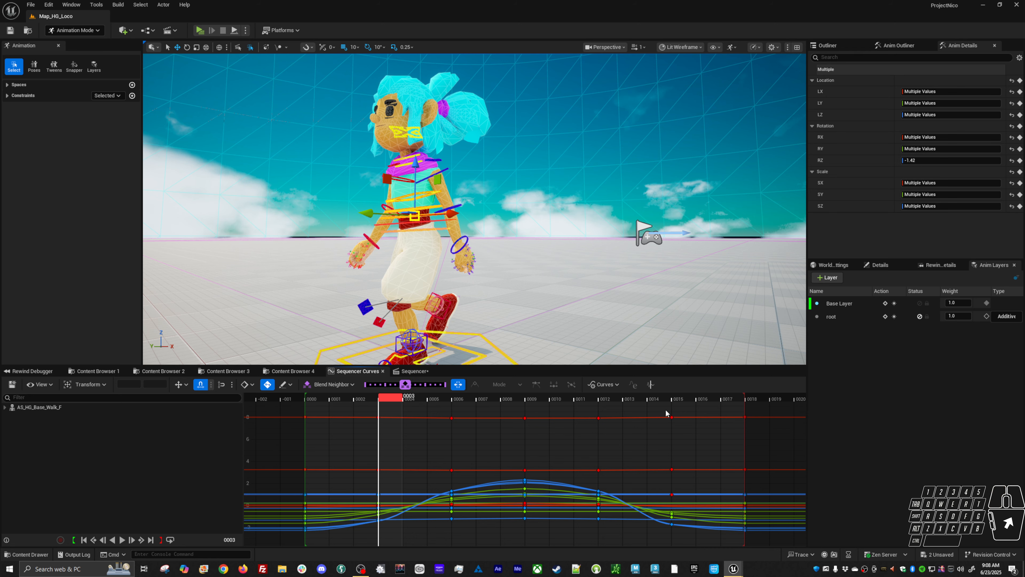
left_click(677, 403)
Step: Play the walk cycle and examine the spine motion while orbiting from the side to behind the character
key("space")
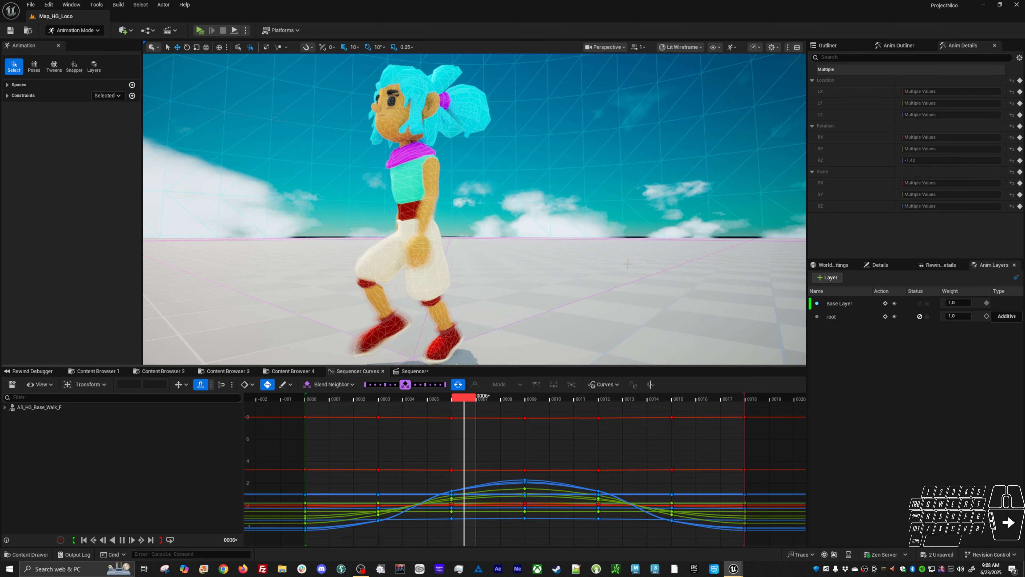
left_click_drag(627, 263, 471, 279, "alt")
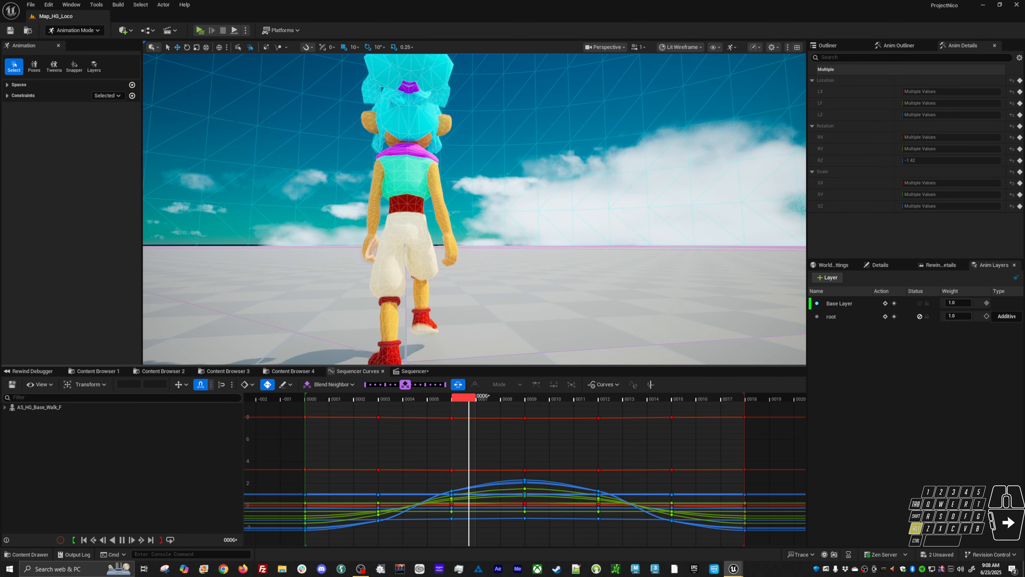
key("alt+v")
Step: Blend the left clavicle's keys at frames 6 and 12 toward their neighbours, to about RX -1.27, RY 5.51, RZ 0.63
left_click(359, 139)
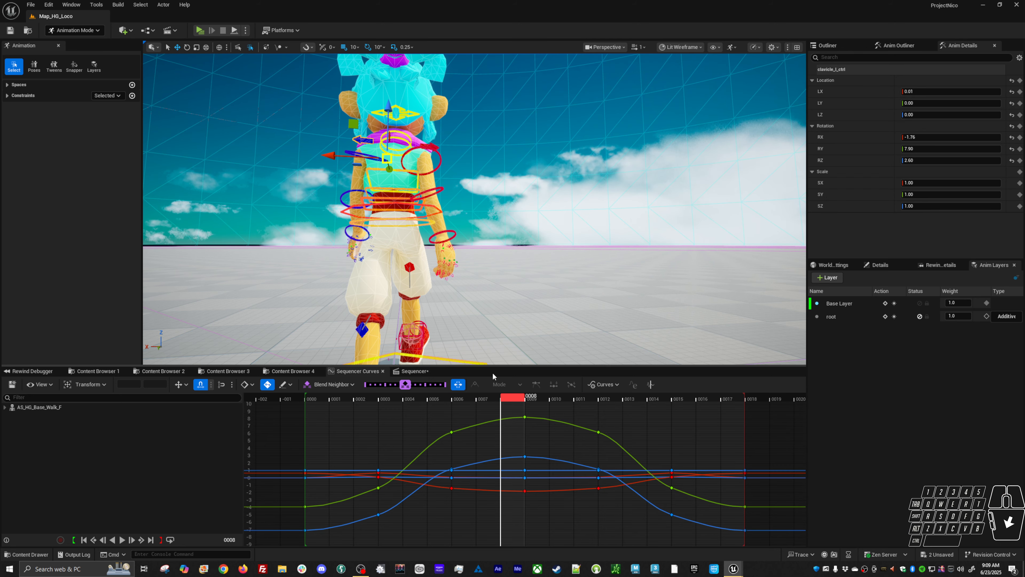
key("comma")
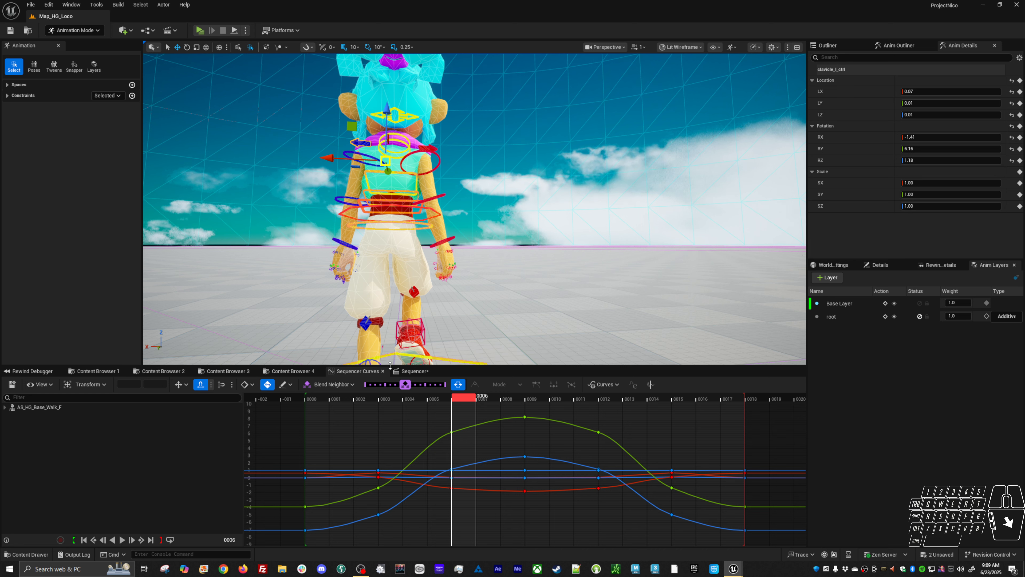
left_click_drag(407, 387, 405, 386)
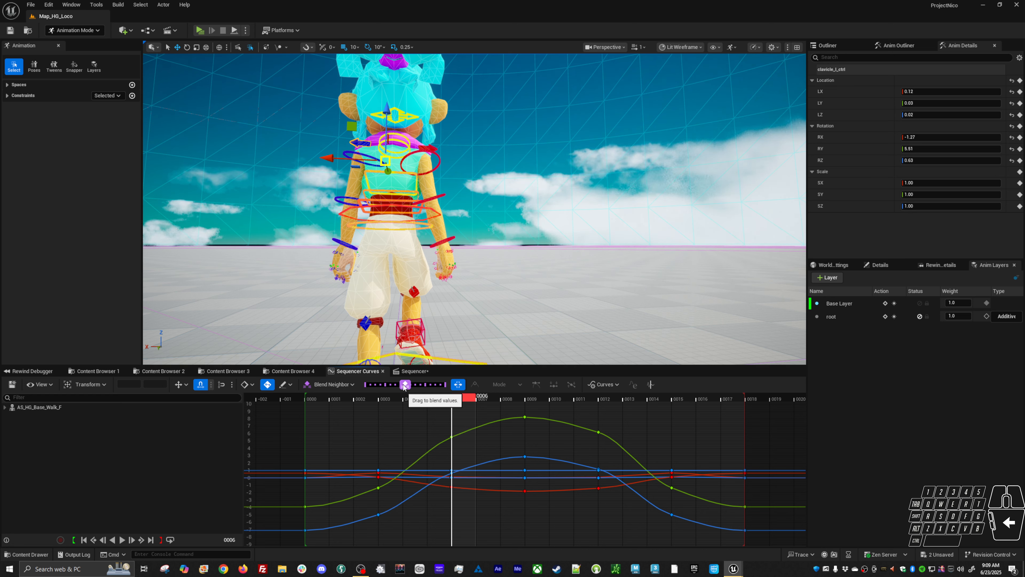
left_click(613, 398)
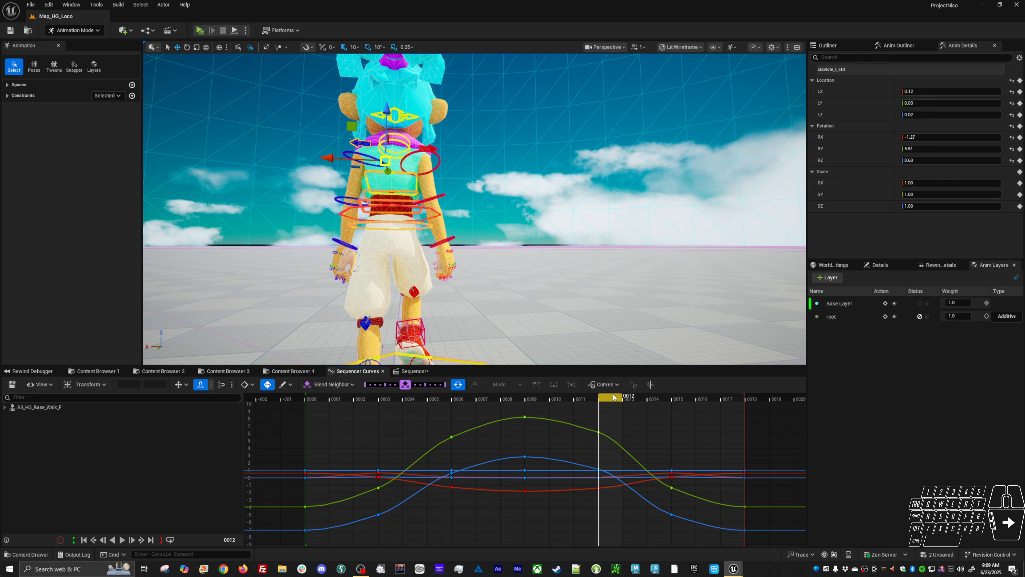
Step: Play the walk cycle and examine the shoulder motion from the back, the side and above
key("space")
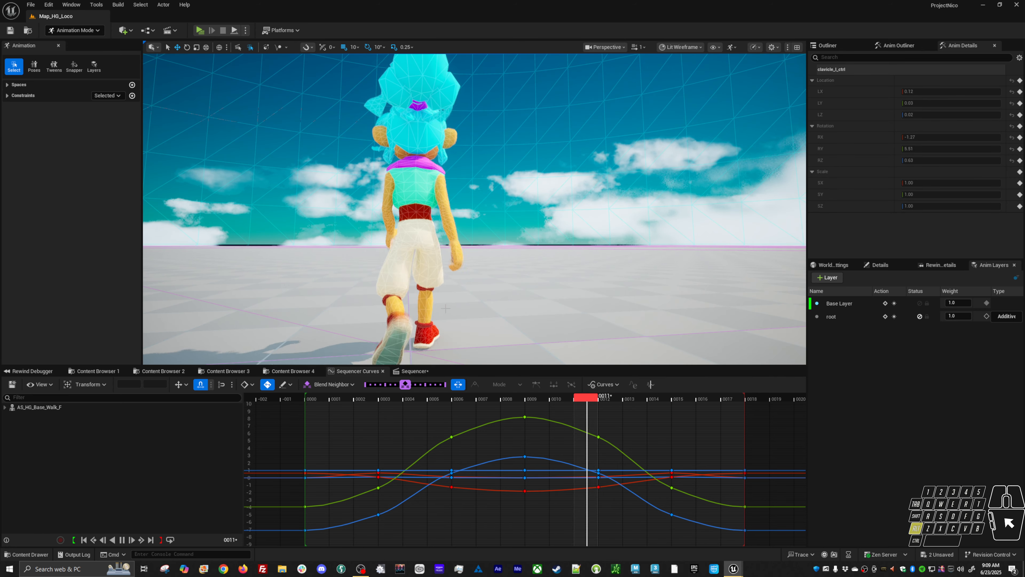
mouse_move(447, 310)
right_mouse_down("alt")
mouse_move(517, 310)
mouse_move(460, 309)
right_mouse_up("alt")
left_click_drag(447, 310, 795, 295, "alt")
left_click_drag(250, 259, 407, 268, "alt")
right_click_drag(406, 269, 433, 267, "alt")
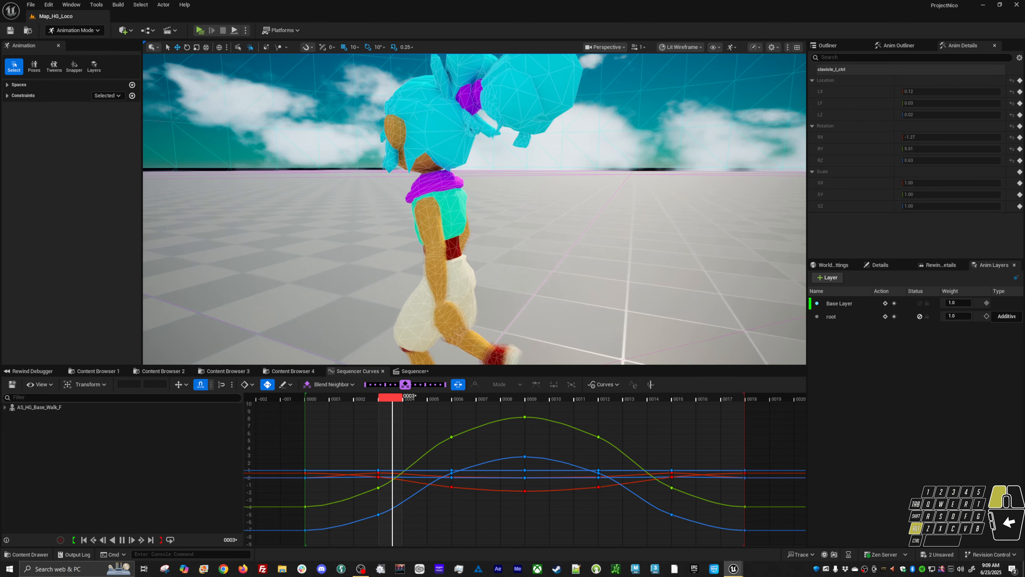
left_click_drag(434, 267, 375, 238, "alt")
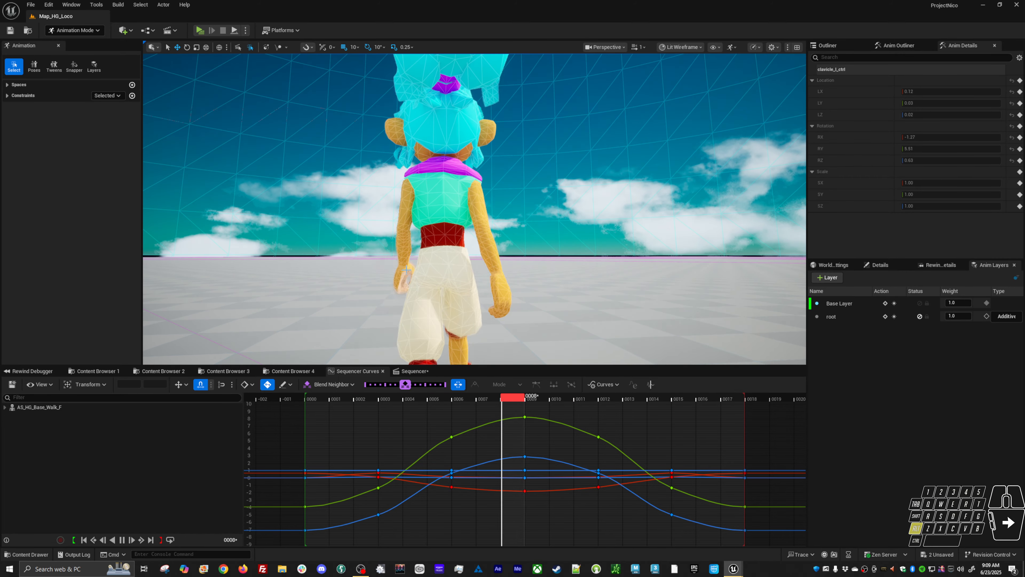
key("space")
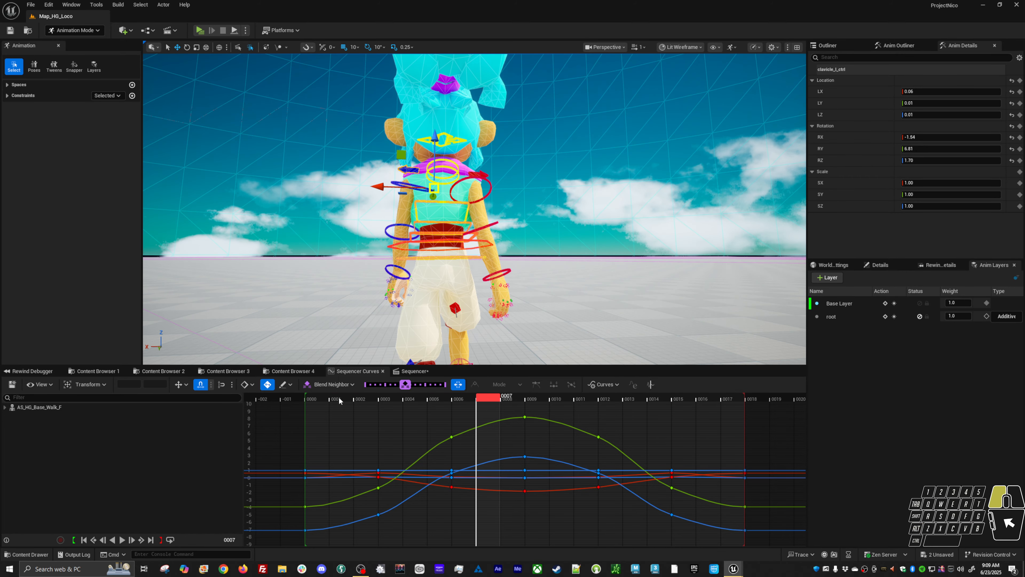
left_click_drag(339, 401, 394, 405)
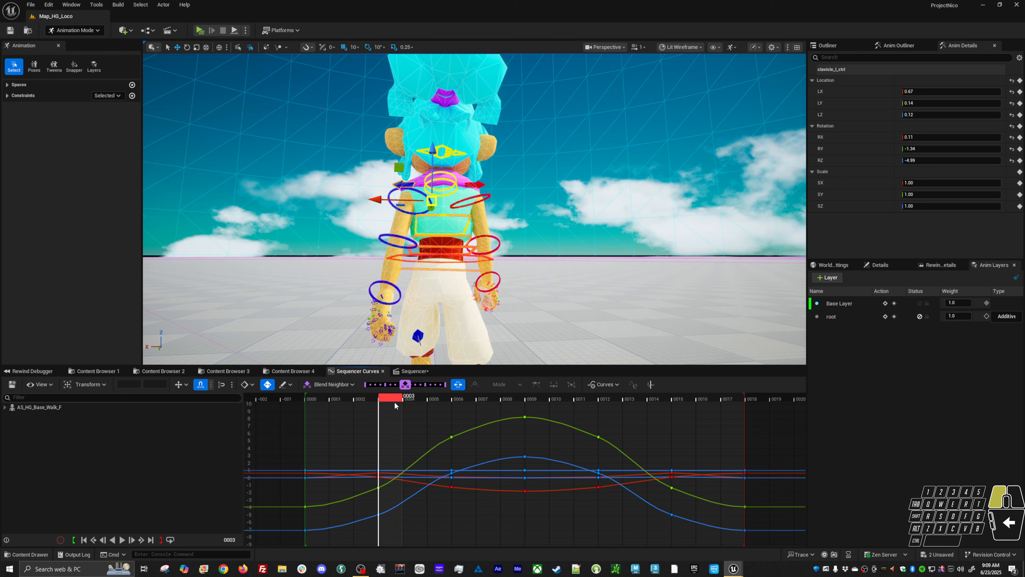
key("e")
left_click_drag(456, 238, 538, 208)
key("ctrl+z")
key("w")
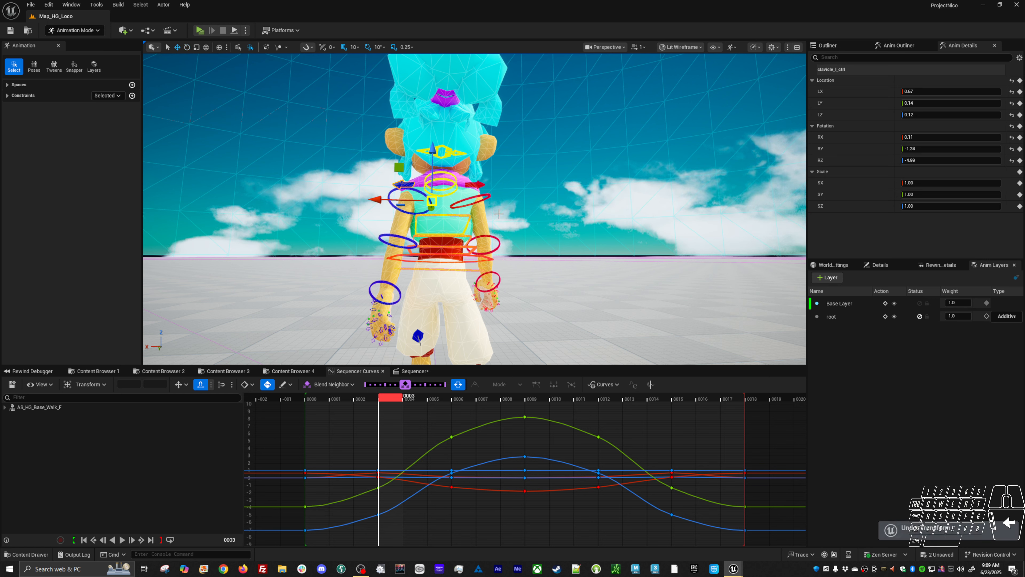
Step: Select both clavicle controls and try shifting them slightly up at frame 2 and down at frame 4
left_click(476, 185, "shift")
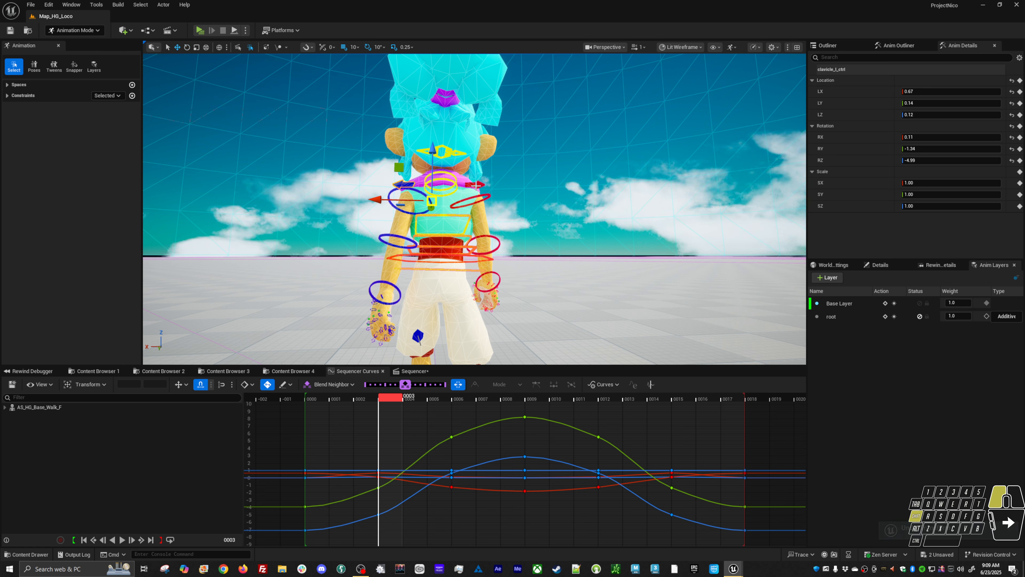
left_click_drag(389, 399, 368, 400)
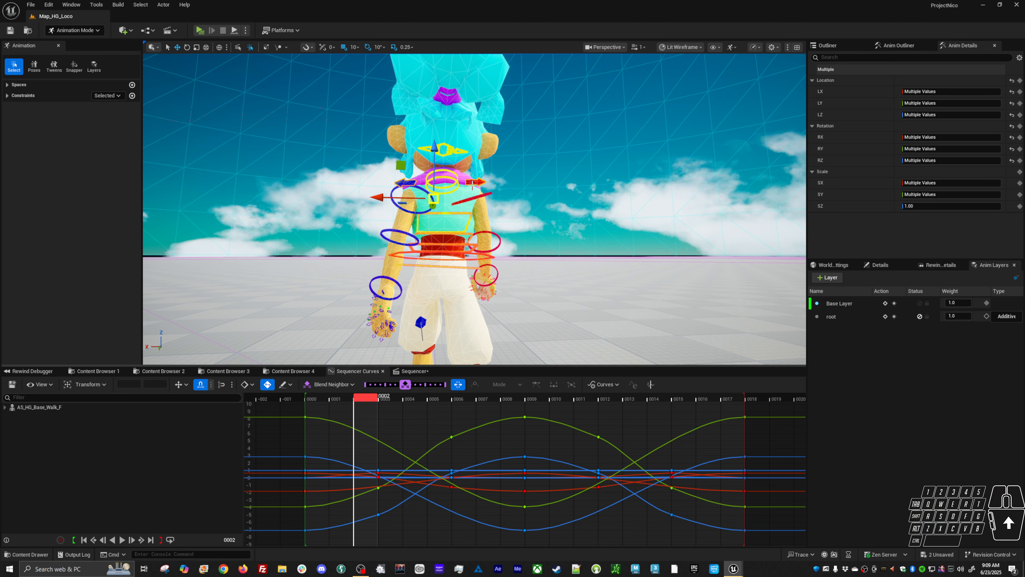
left_click_drag(432, 178, 434, 175)
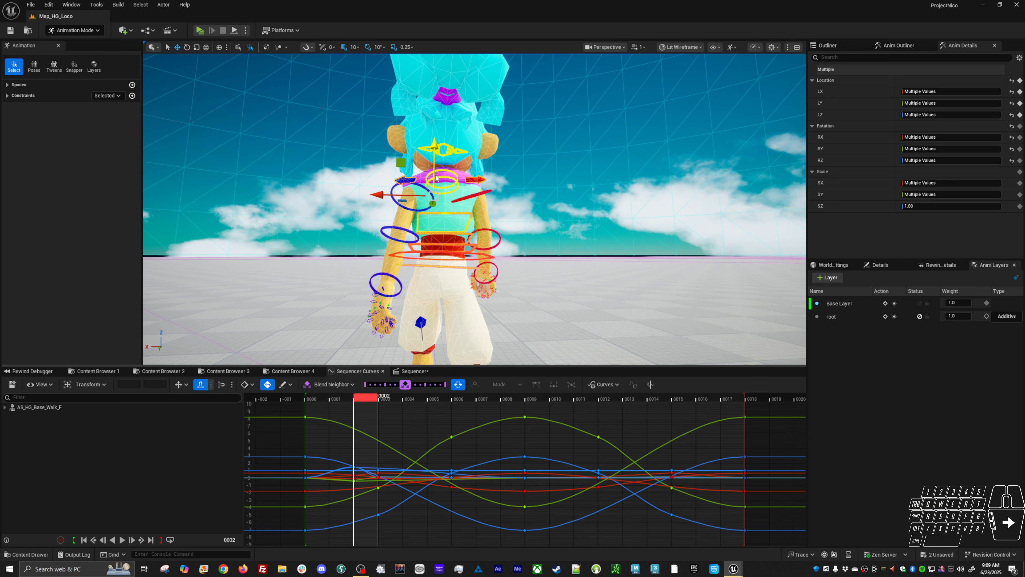
left_click_drag(375, 401, 407, 406)
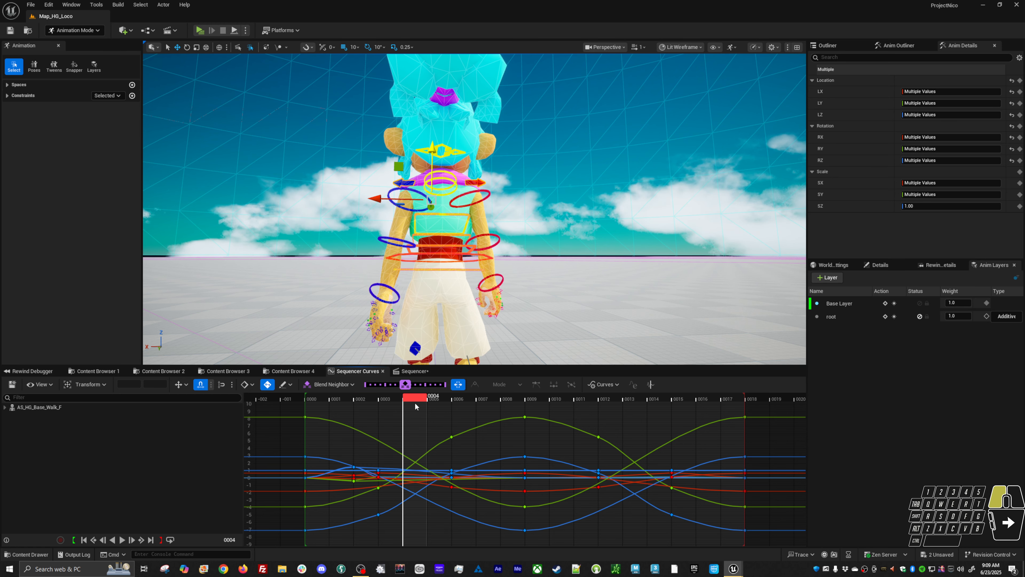
middle_click_drag(483, 301, 483, 304)
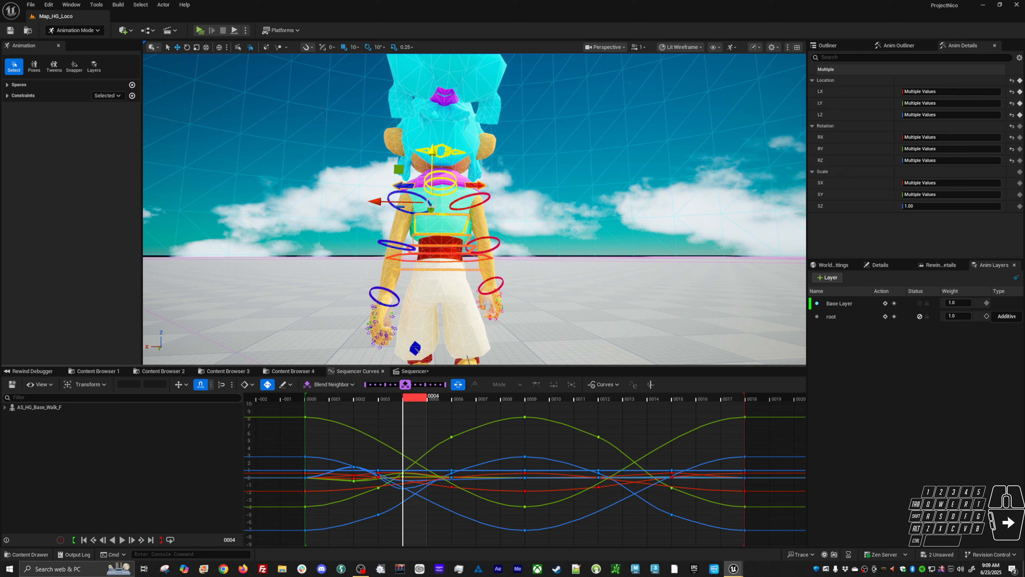
Step: Isolate both clavicles' LX, LY and LZ curves and set all their location keys to 0
left_click(840, 115)
left_click(847, 92, "shift")
left_click_drag(331, 403, 433, 543)
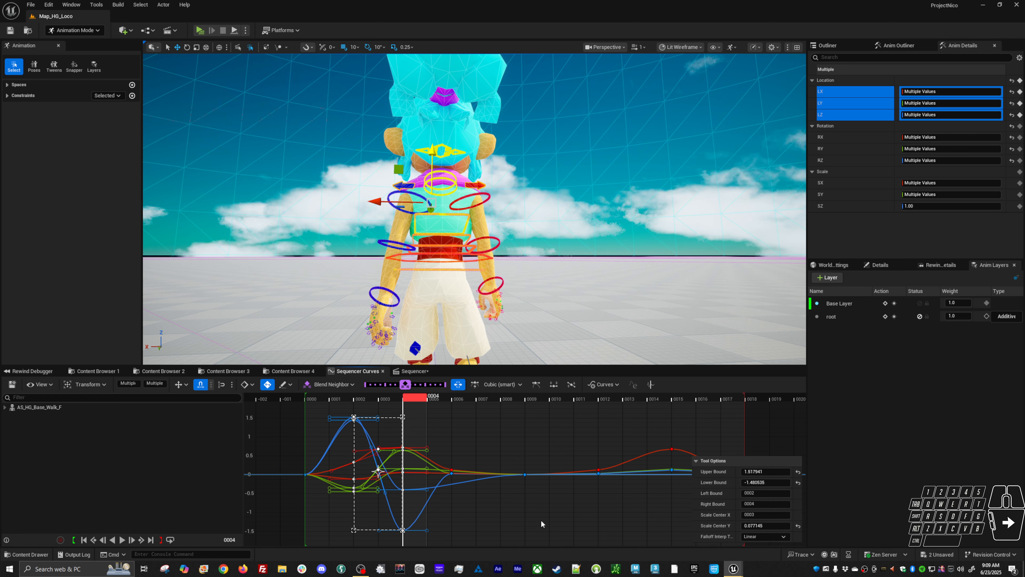
key("ctrl")
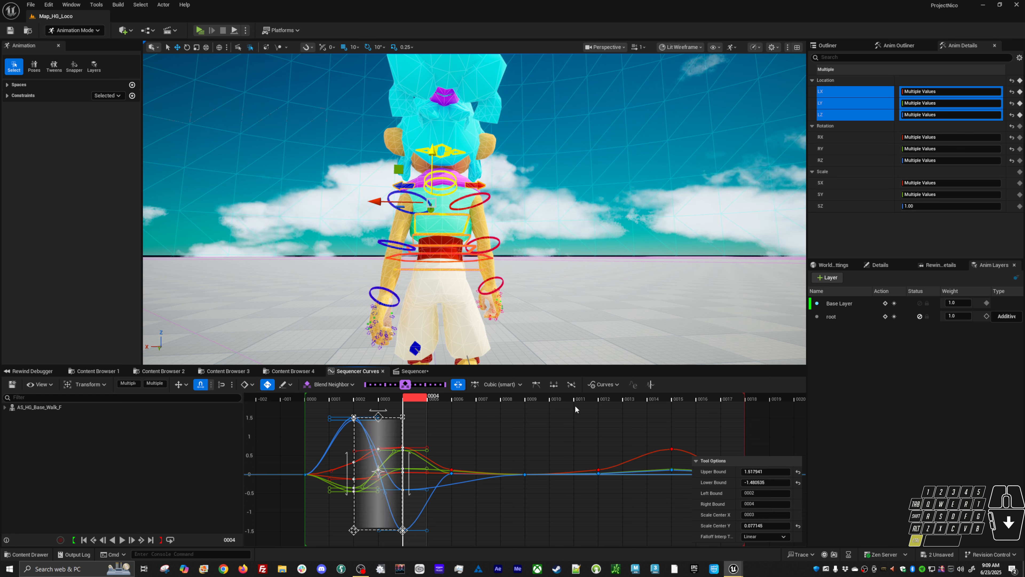
left_click(570, 465)
key("ctrl+a")
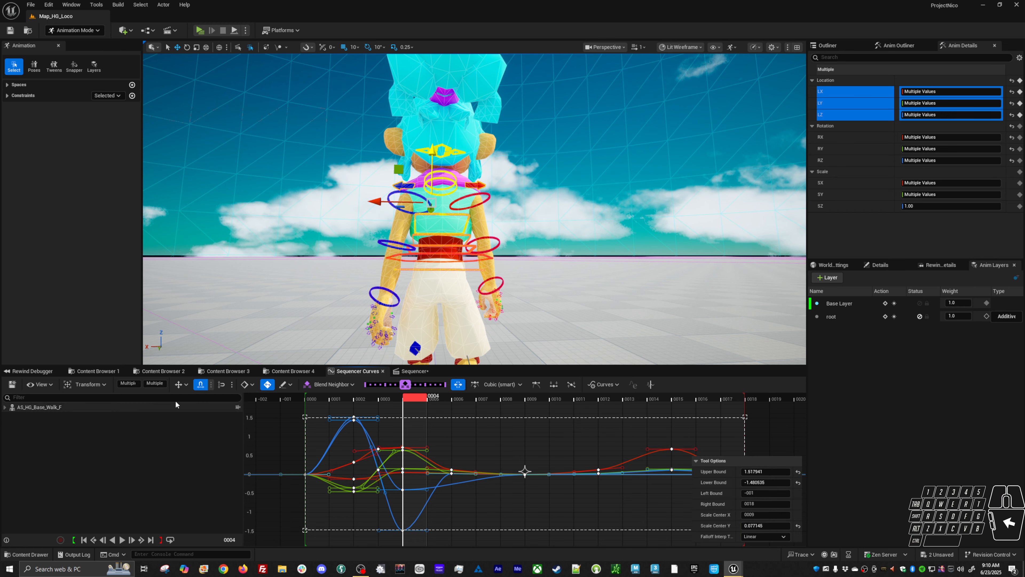
type("0")
key("Return")
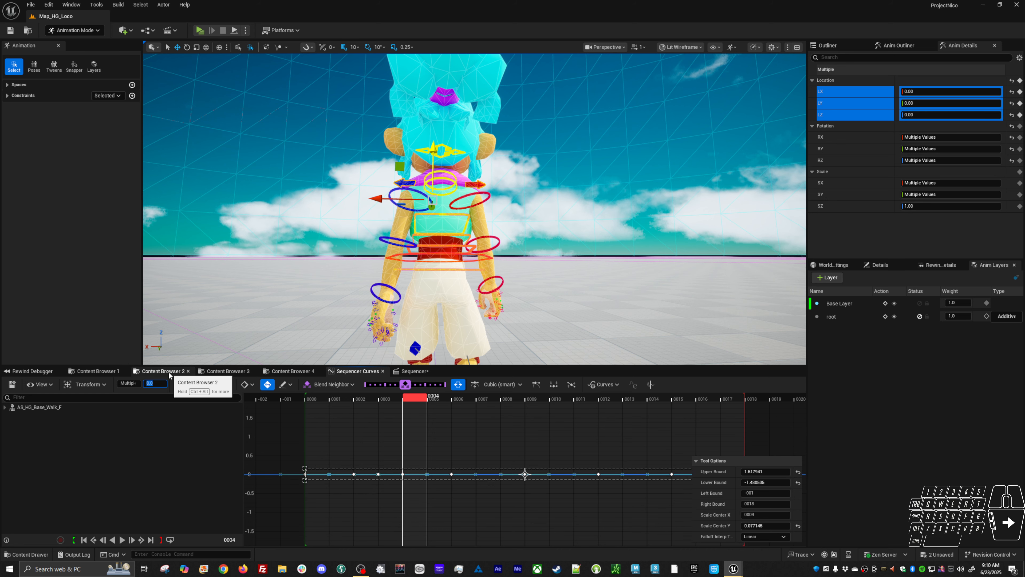
Step: Raise both clavicles slightly at frame 2 and lower them slightly at frame 4
left_click(368, 399)
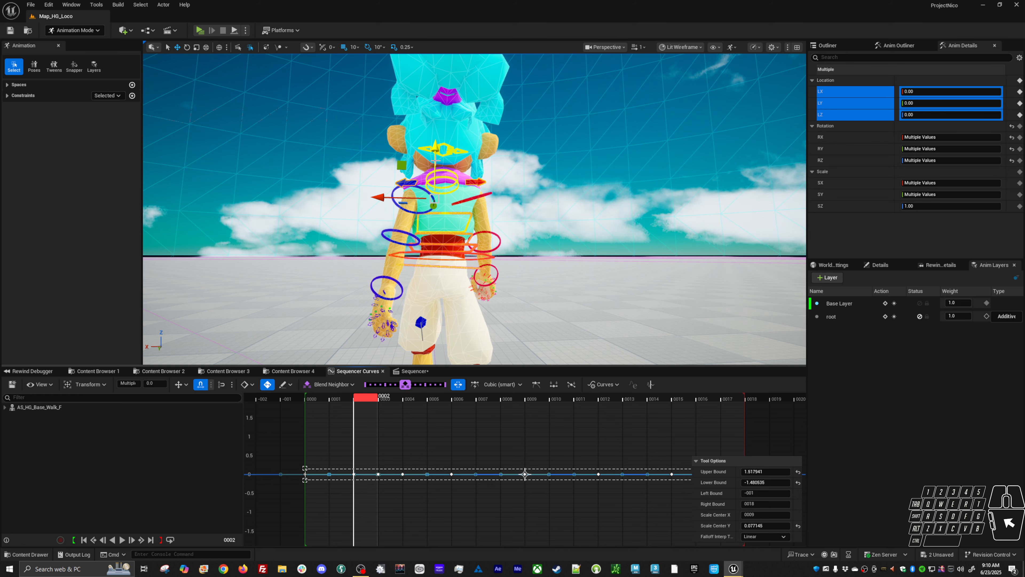
left_click_drag(433, 164, 434, 166)
key("Right")
key("Right")
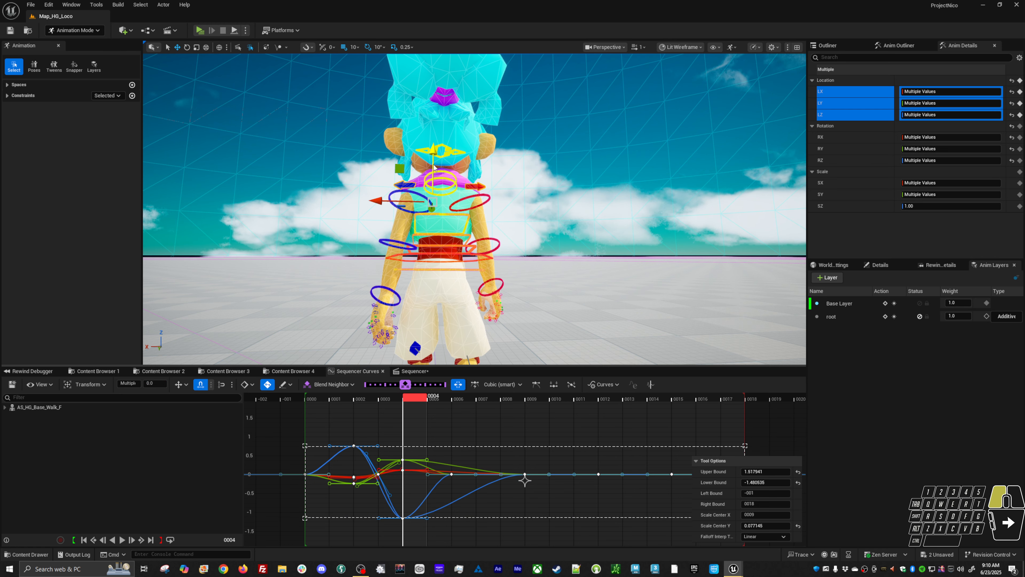
Step: Key both clavicles' X, Y and Z location at 0 on frame 6
key("Down")
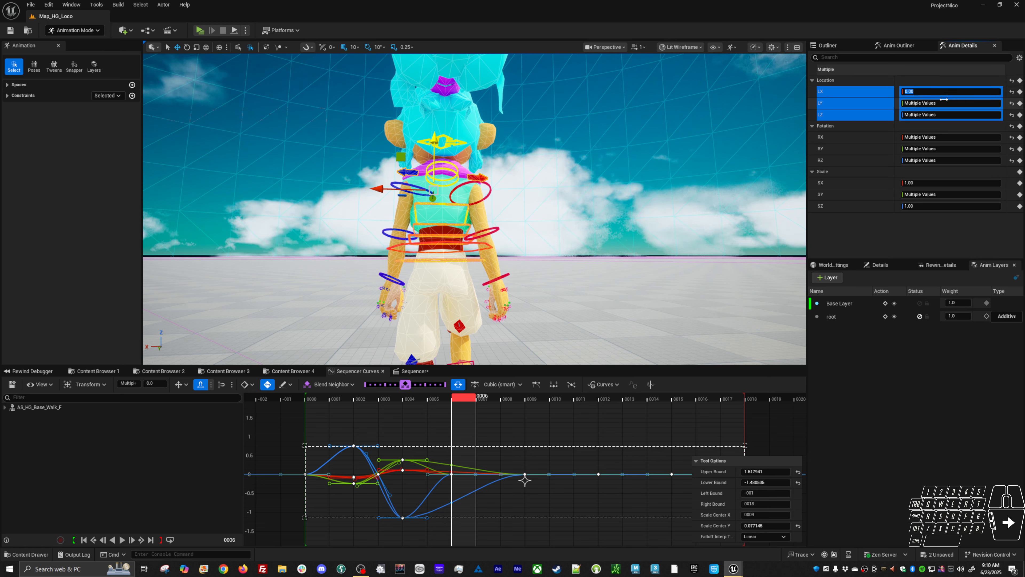
key("Return")
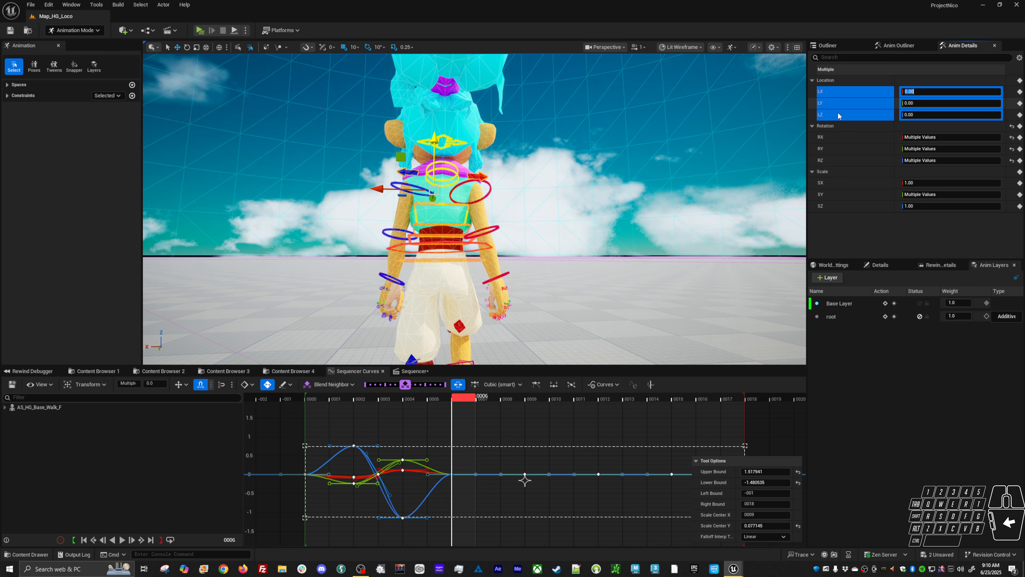
middle_click(561, 437)
Step: Copy both clavicles' location keys from frames 2 through 6 and paste them starting at frame 11
key("comma")
key("period")
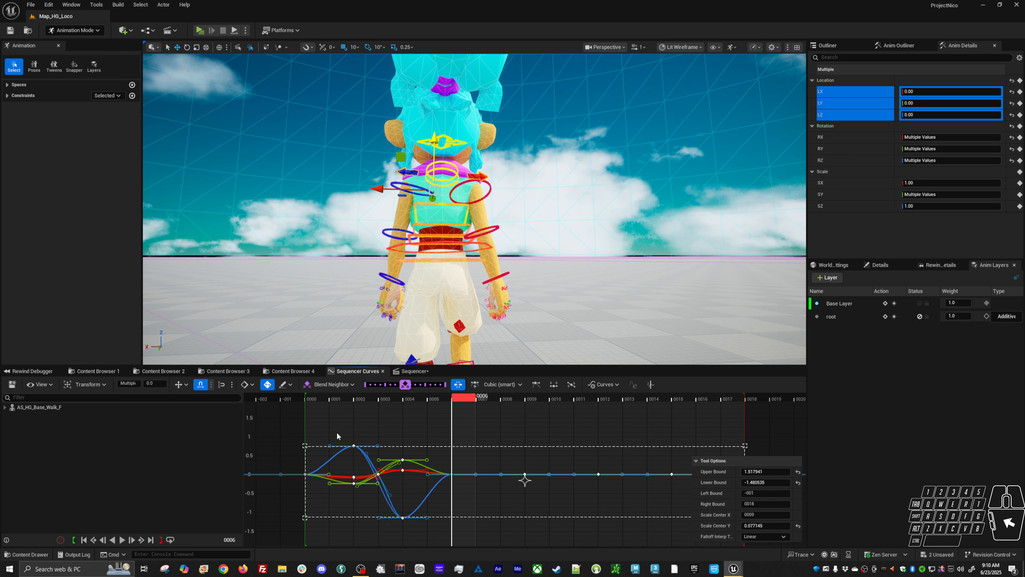
left_click_drag(337, 432, 451, 539)
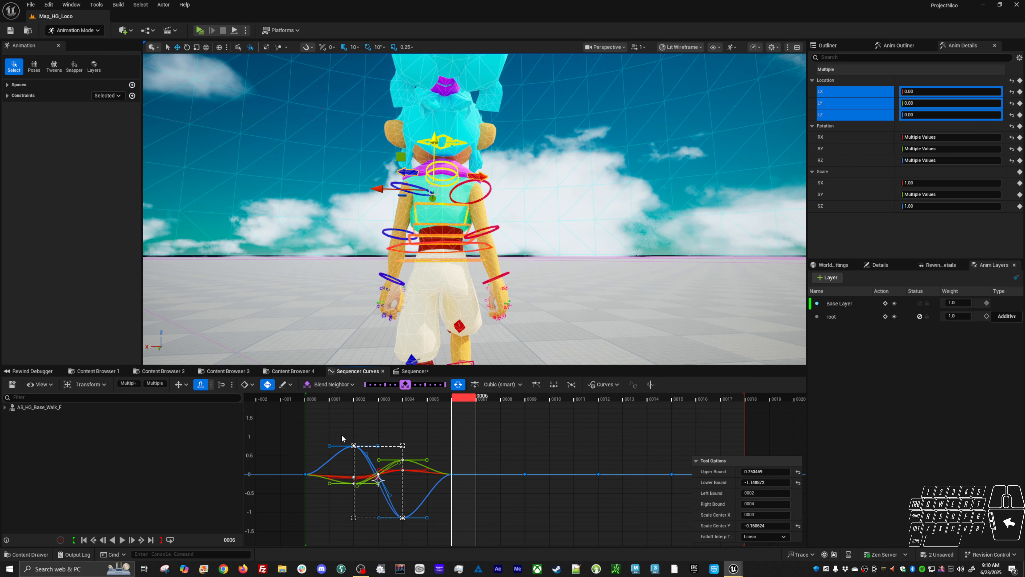
left_click_drag(335, 437, 466, 544)
key("ctrl+c")
left_click(573, 400)
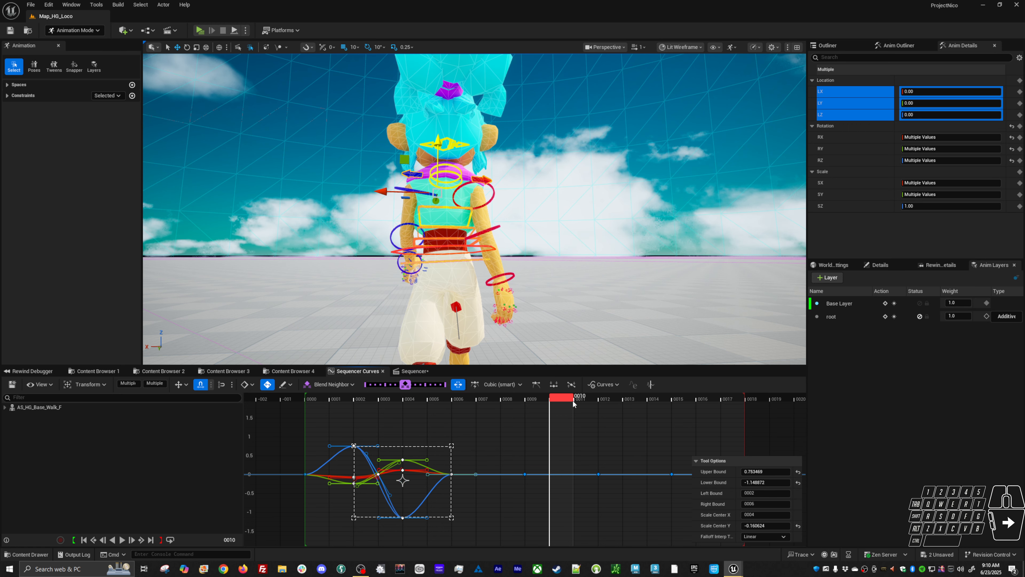
left_click(588, 399)
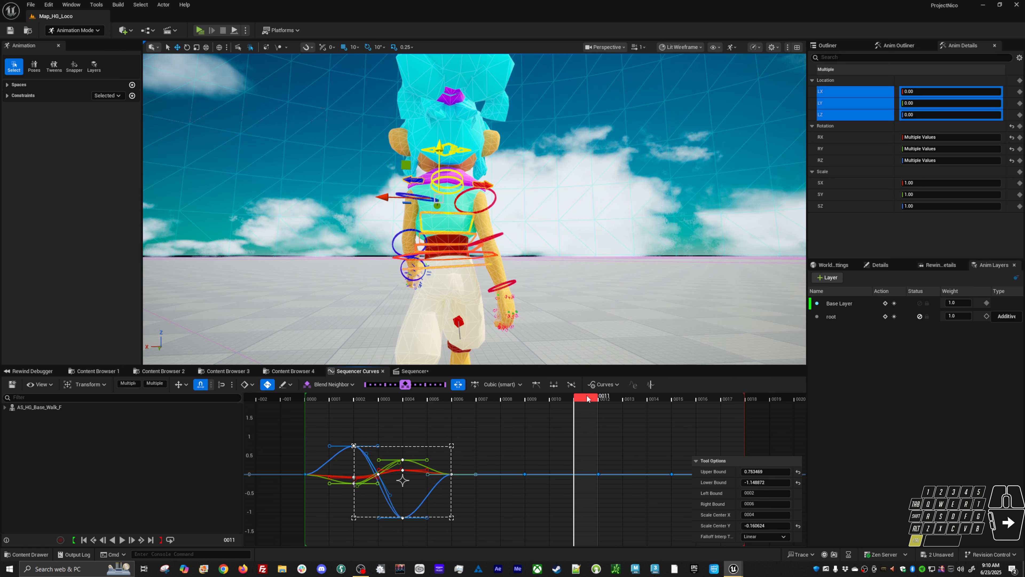
key("ctrl+v")
key("f")
key("a")
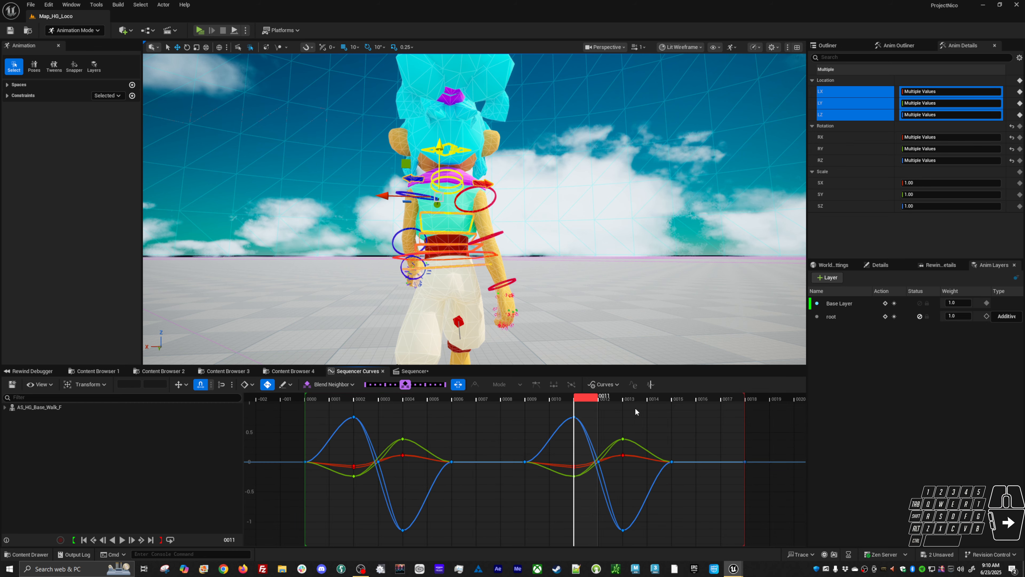
Step: Play the walk cycle and examine the shoulder bounce from the back, side and front
key("alt+v")
right_click_drag(581, 250, 508, 250, "alt")
left_click_drag(508, 251, 639, 246, "alt")
left_click_drag(519, 291, 646, 283, "alt")
right_click_drag(518, 291, 574, 293, "alt")
left_click_drag(519, 291, 606, 273, "alt")
key("alt+v")
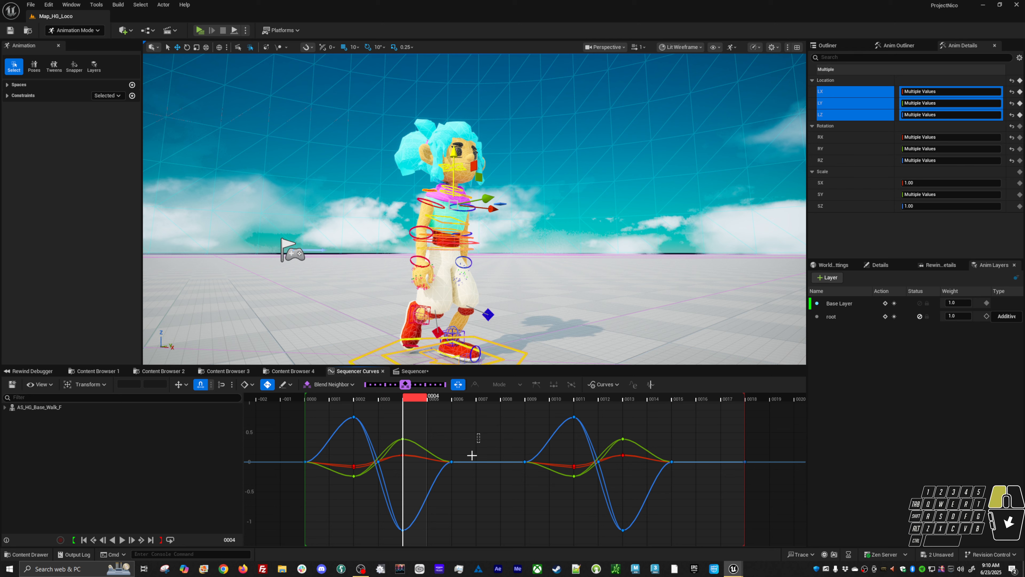
Step: Exaggerate both clavicles' location curves by scaling all their keys vertically to bounds of about 2.42 and -2.95, and play the result
key("ctrl+a")
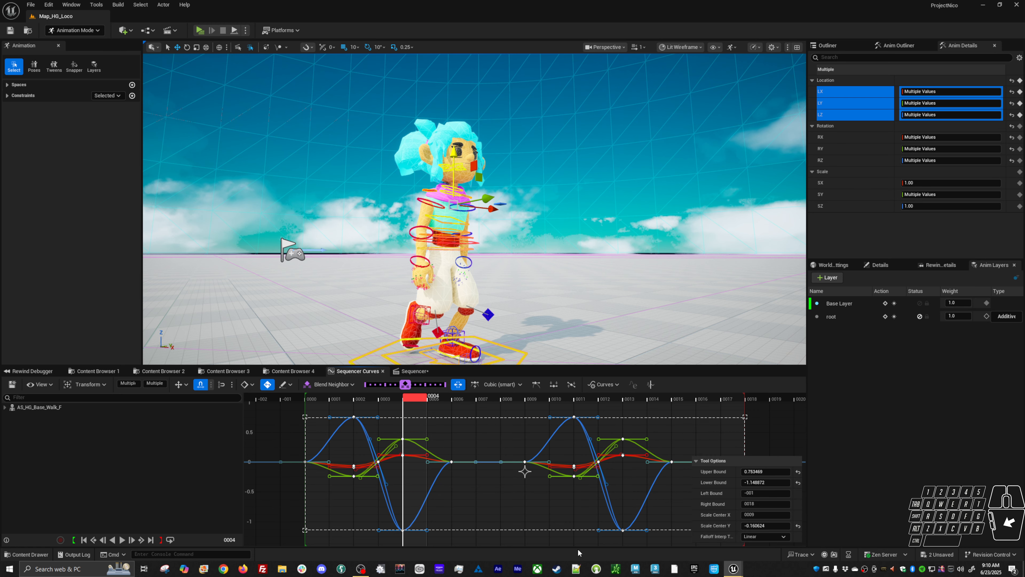
left_click_drag(569, 535, 570, 556)
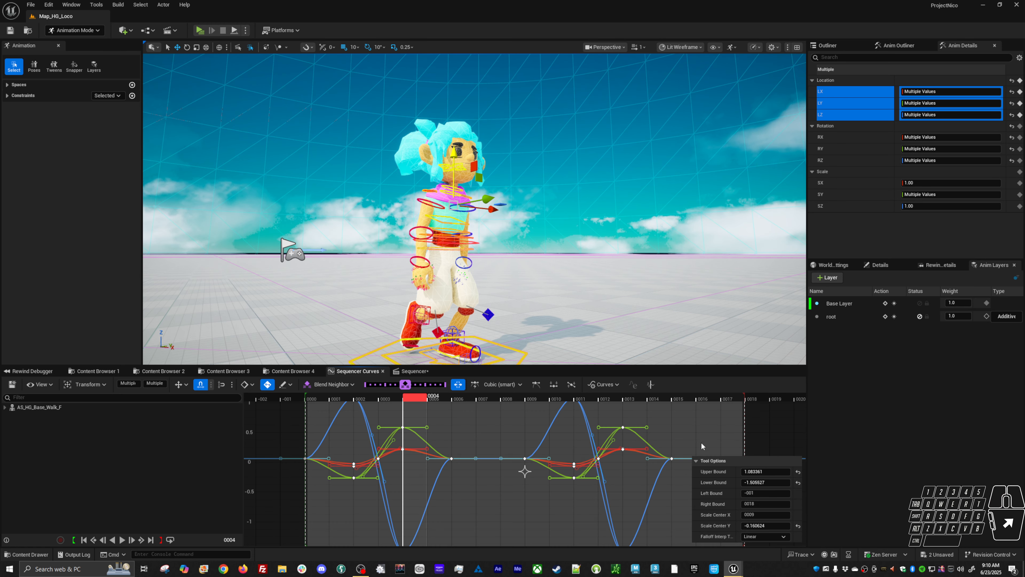
key("f")
left_click_drag(687, 417, 710, 283)
key("space")
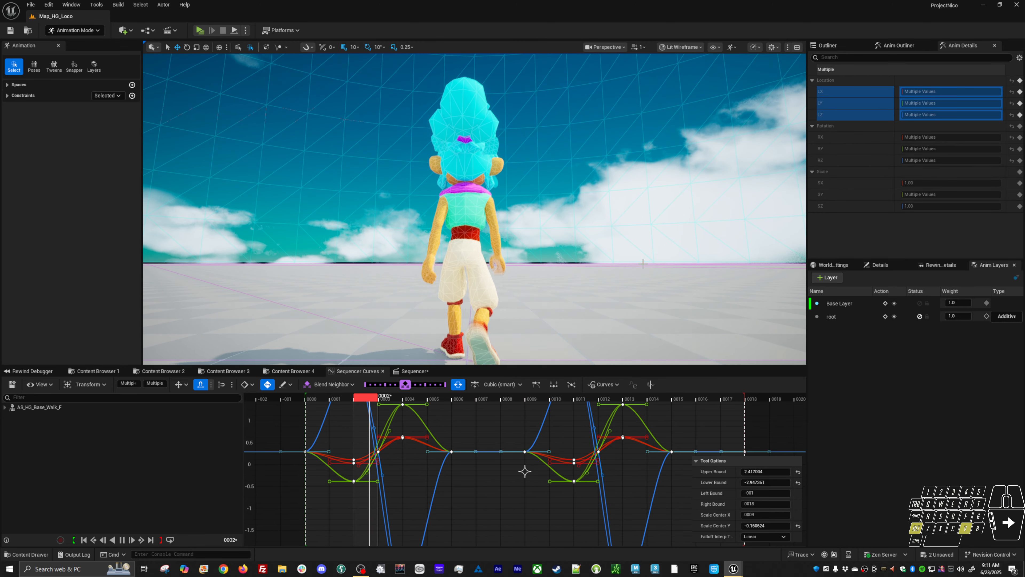
key("space")
Step: Isolate the hips control's location curves and raise the hips at frame 2 to a Z location of about 1.44
left_click(465, 245)
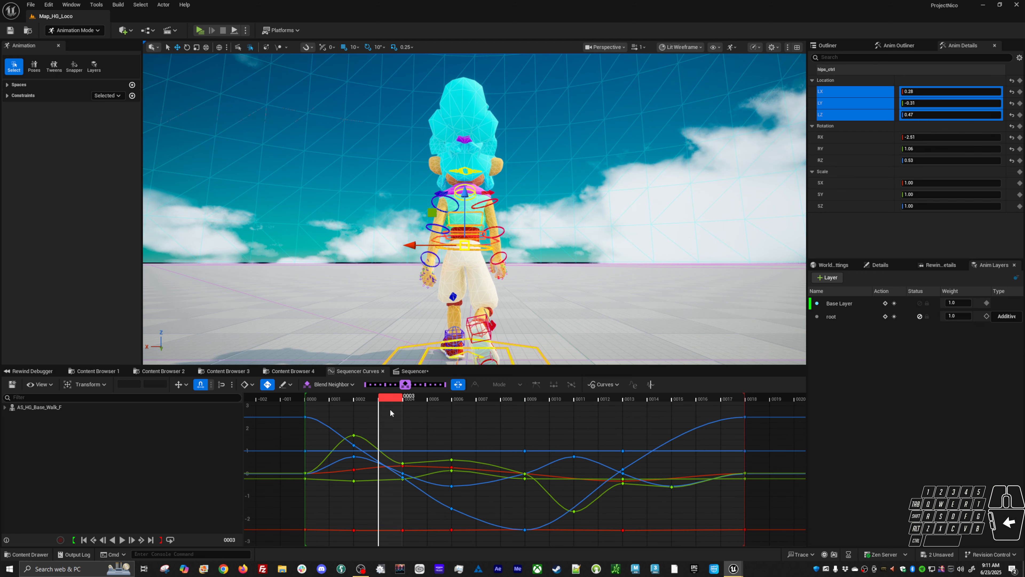
left_click(845, 116)
left_click(849, 93, "shift")
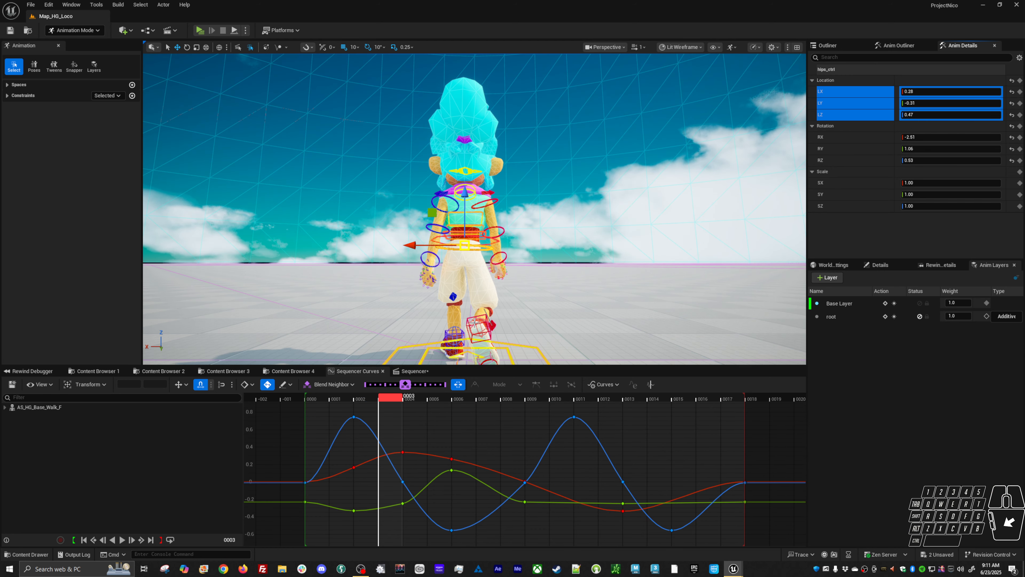
left_click_drag(382, 398, 363, 411)
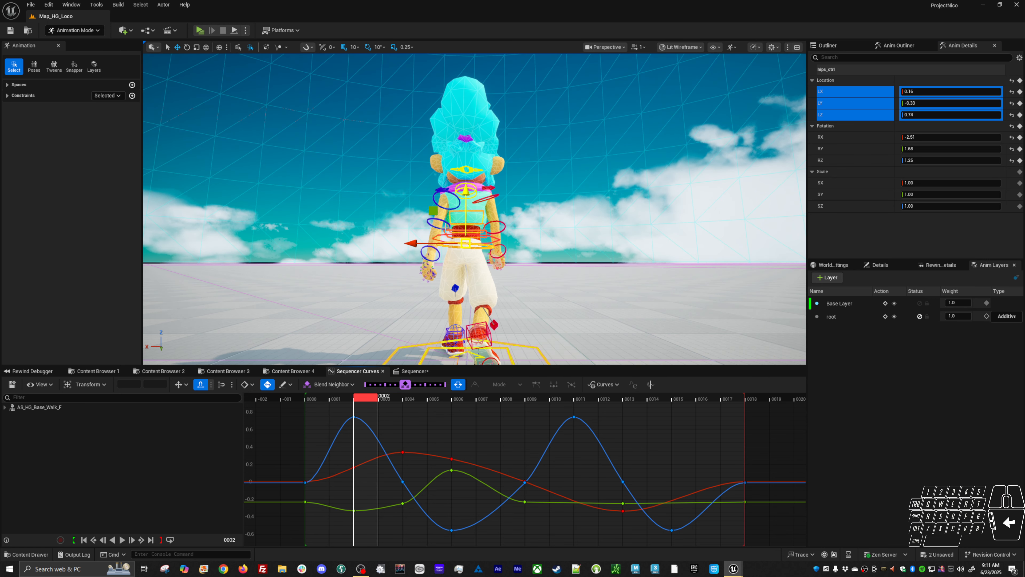
left_click_drag(466, 242, 471, 222)
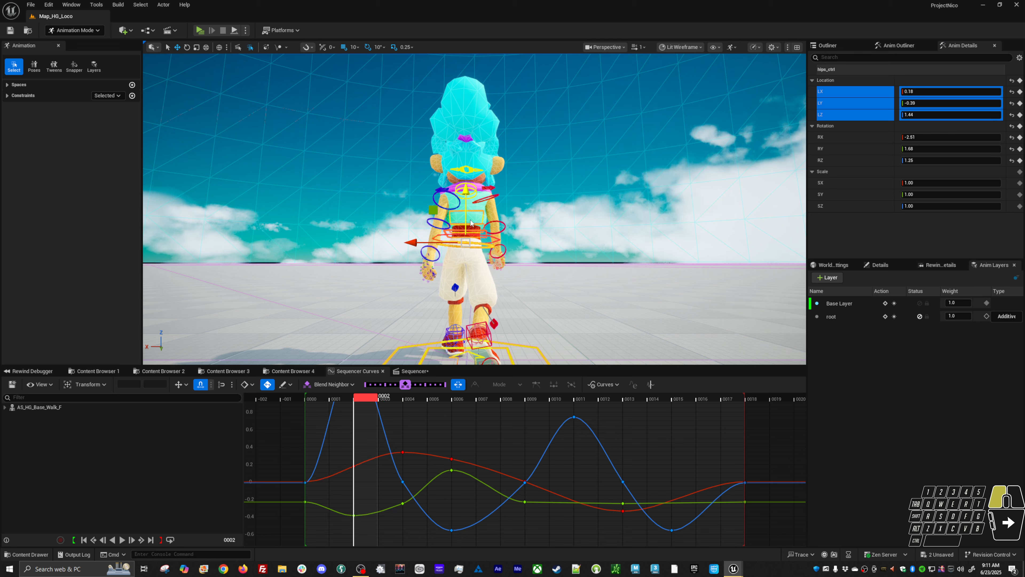
Step: Step between frames 2 and 6 to examine the rise and fall of the hips
key("Right")
key("Right")
key("Right")
key("Right")
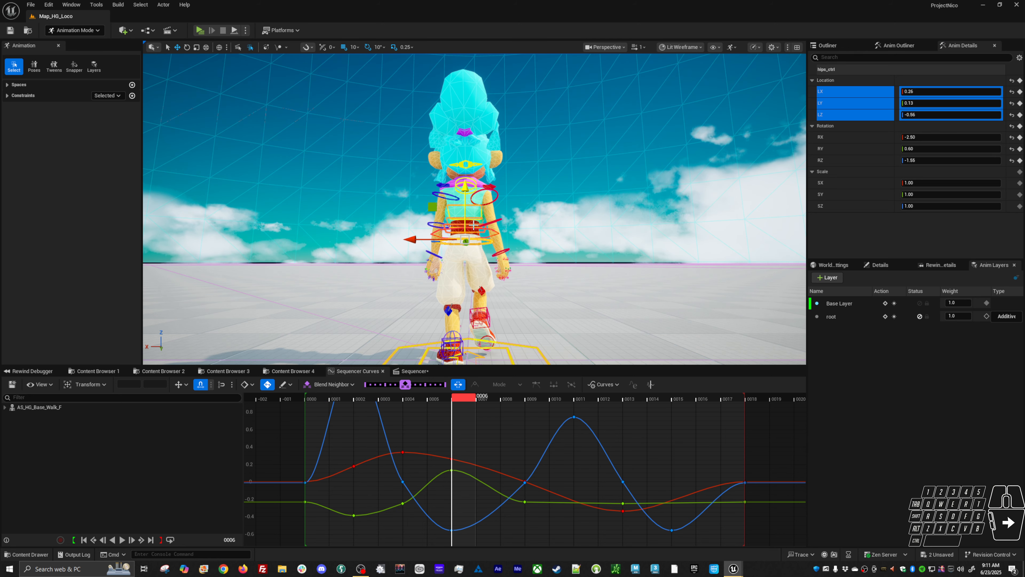
key("Left")
key("Left")
key("Left")
key("Left")
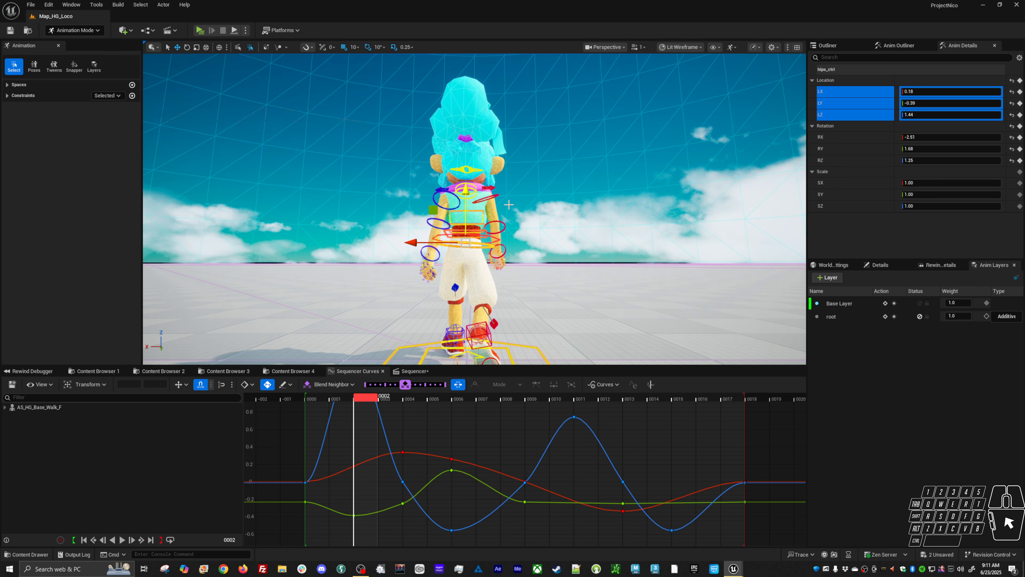
Step: Examine the right clavicle control's up-and-down motion across frames 2, 4 and 6
left_click(491, 187)
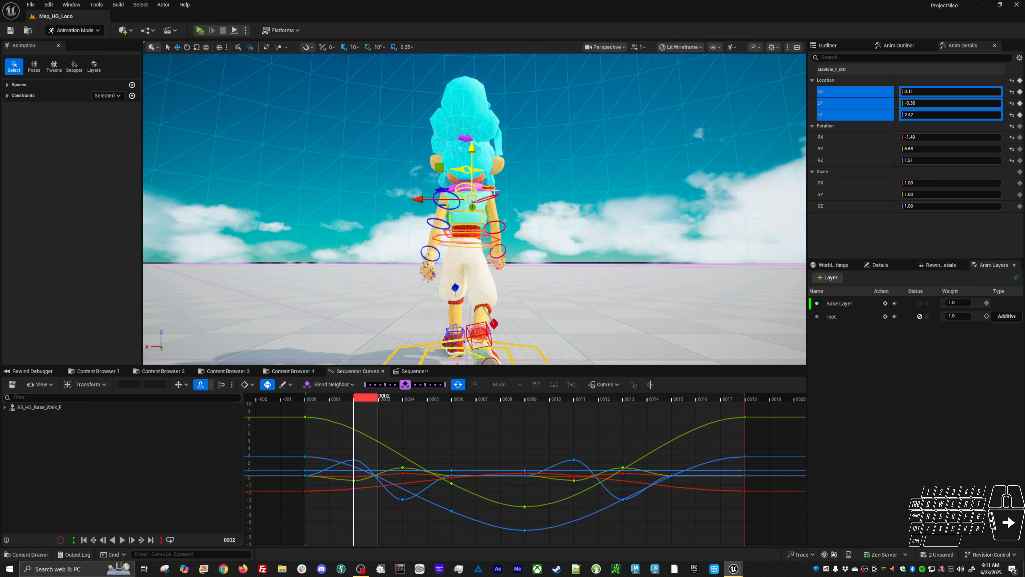
key("Right")
key("Right")
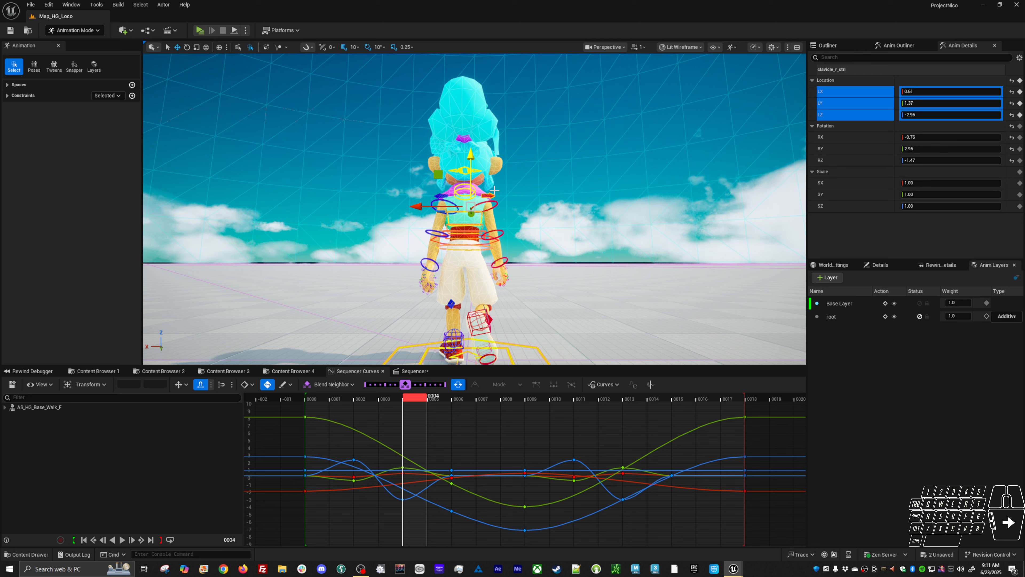
key("Left")
key("Left")
key("Right")
key("Right")
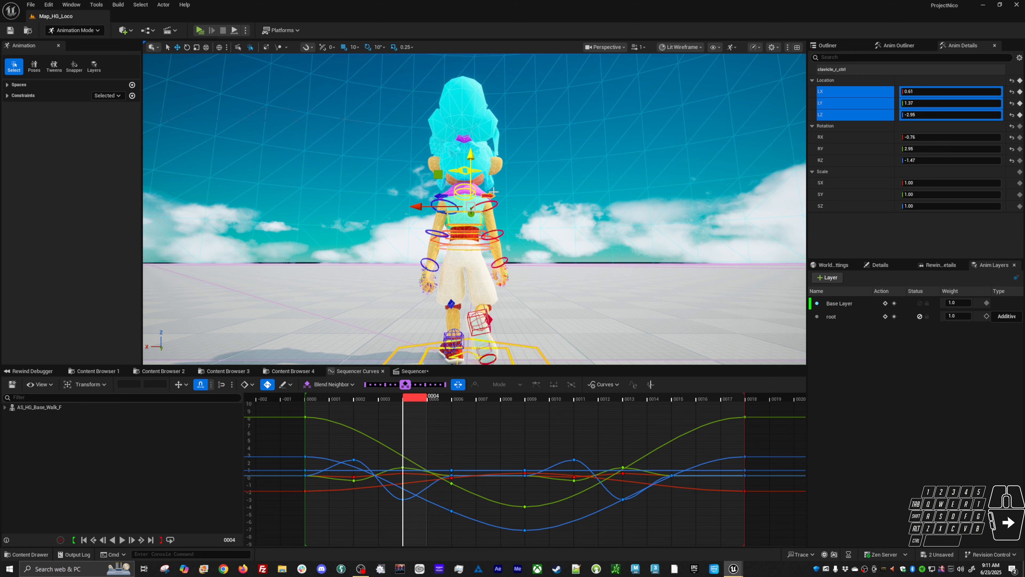
key("Right")
key("Right")
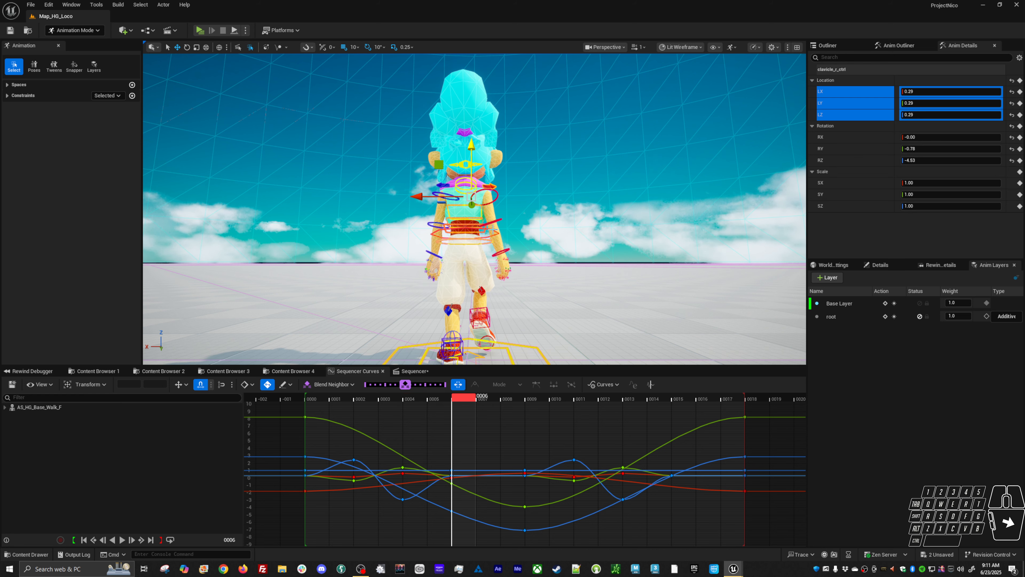
key("Left")
key("Left")
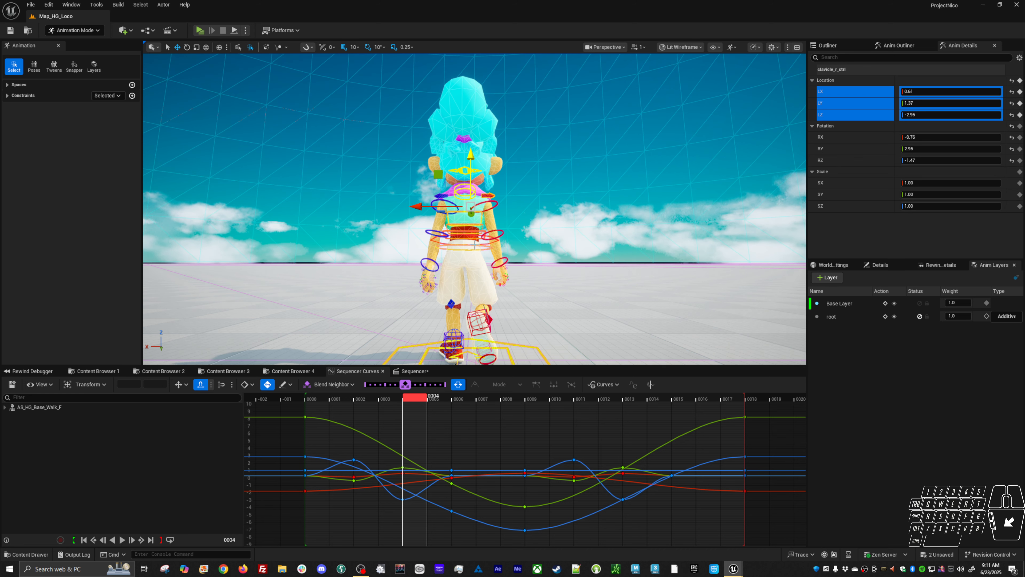
Step: Lower the hips control at frame 4 to a Z location of about -2.09
left_click(486, 251)
key("Left")
key("Left")
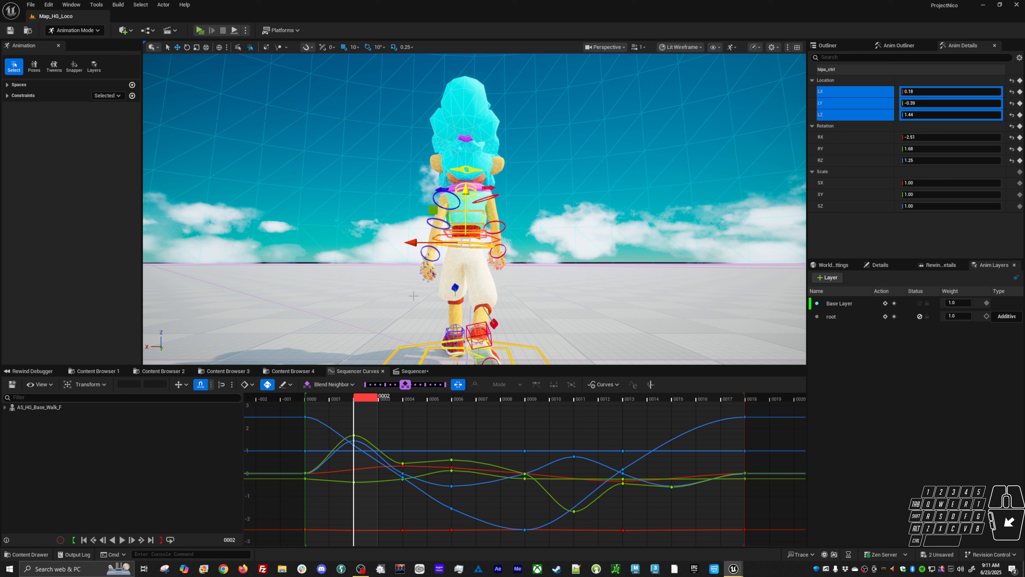
key("Right")
key("Right")
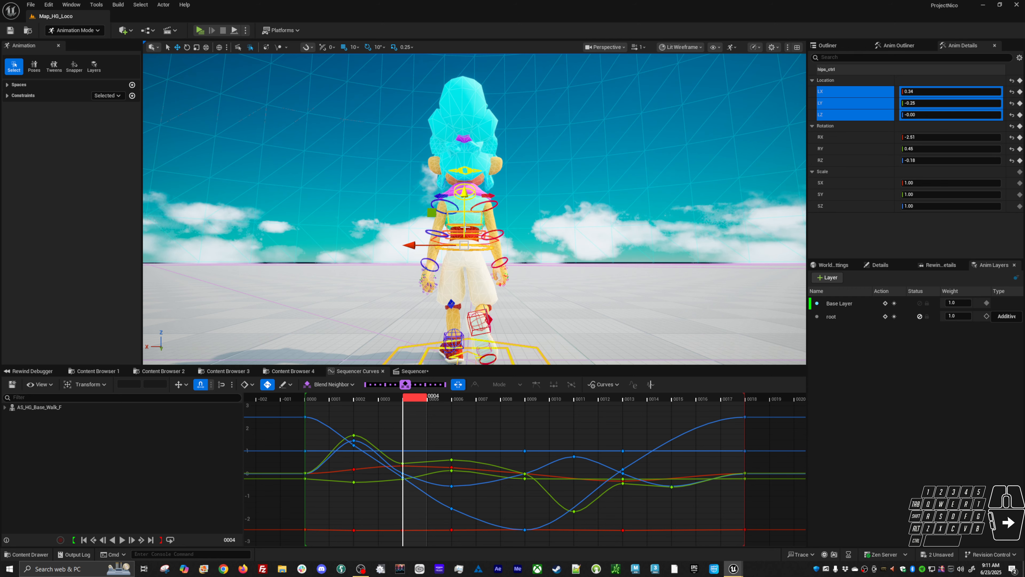
left_click_drag(464, 230, 465, 232)
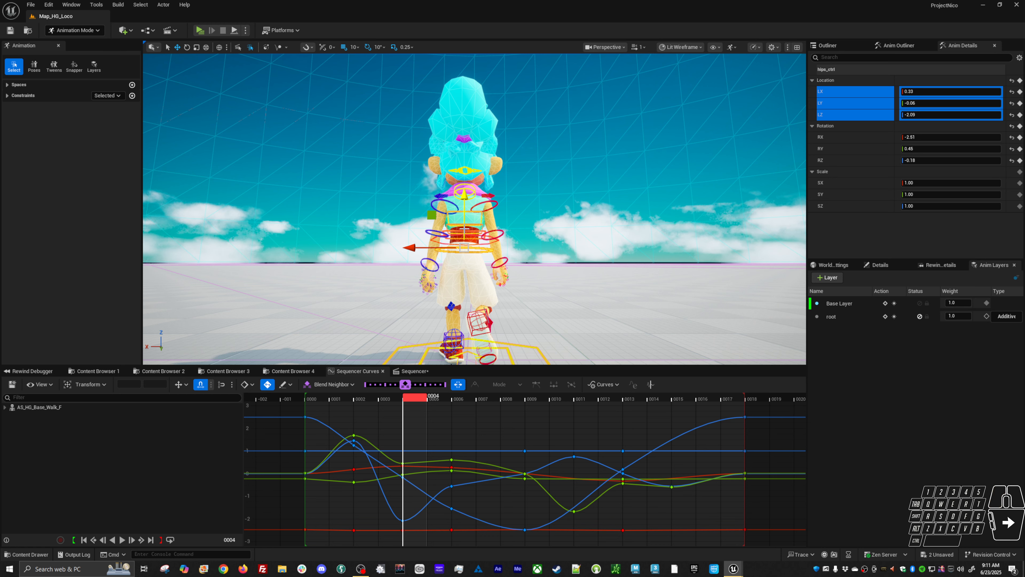
Step: Isolate the hips control's Z location curve and set its value to 0 at frame 6
key("Right")
key("Right")
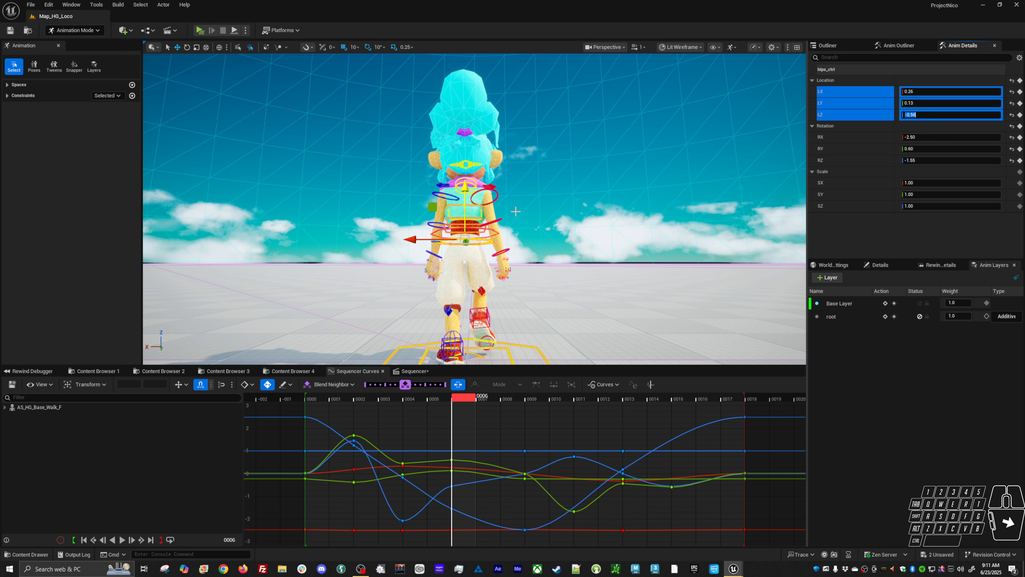
key("Return")
left_click(860, 114)
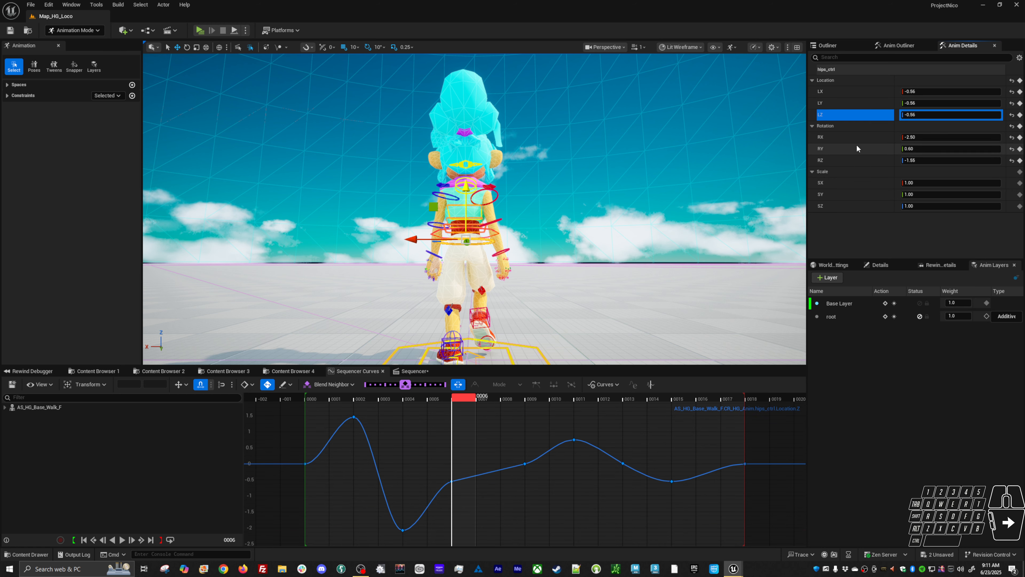
type("0")
key("Return")
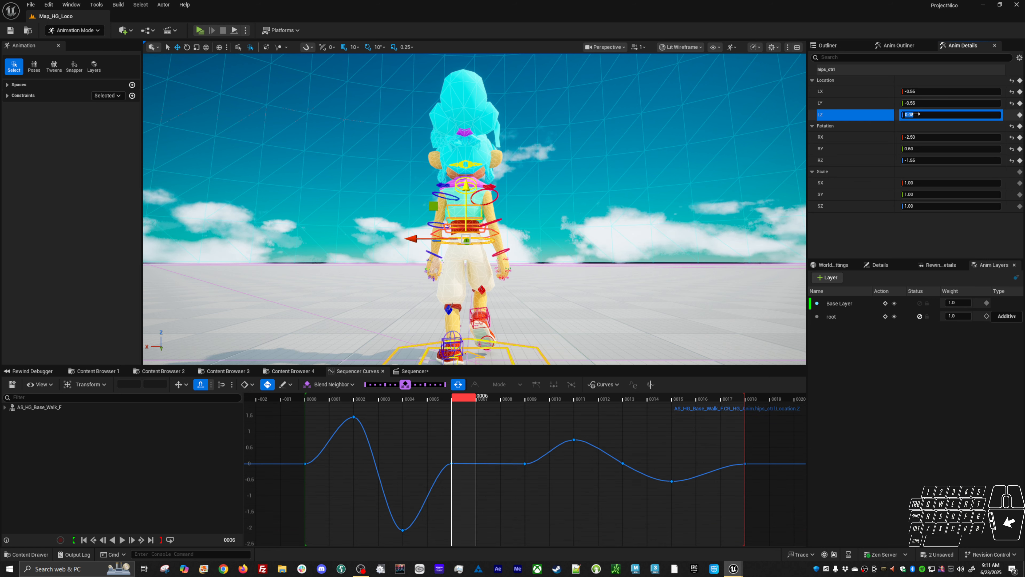
Step: Copy the hips' Z location keys from frames 2 through 6 to frame 11 onward and play the walk cycle from several angles
left_click_drag(339, 431, 362, 436)
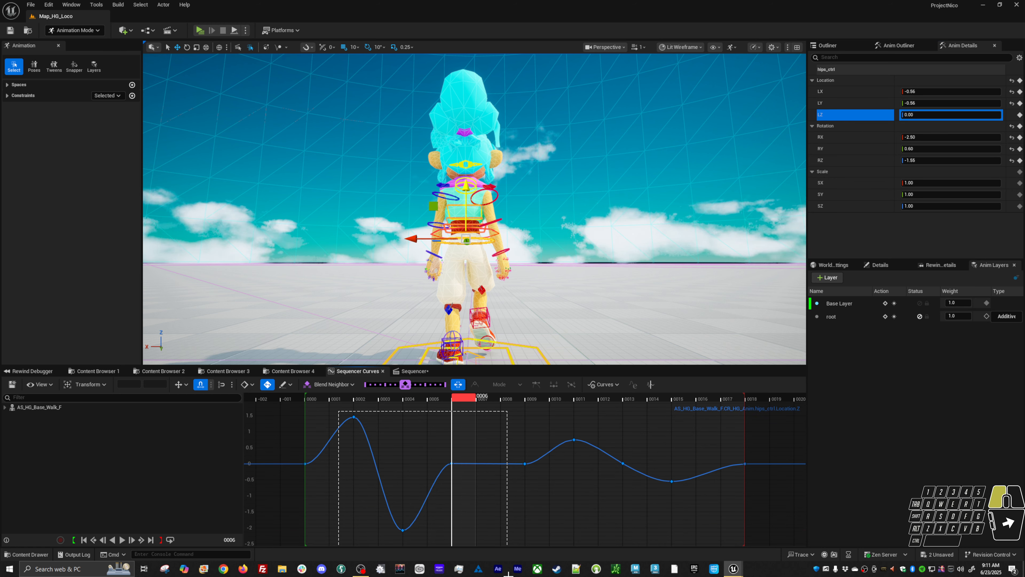
left_click_drag(508, 572, 507, 544)
left_click(582, 398)
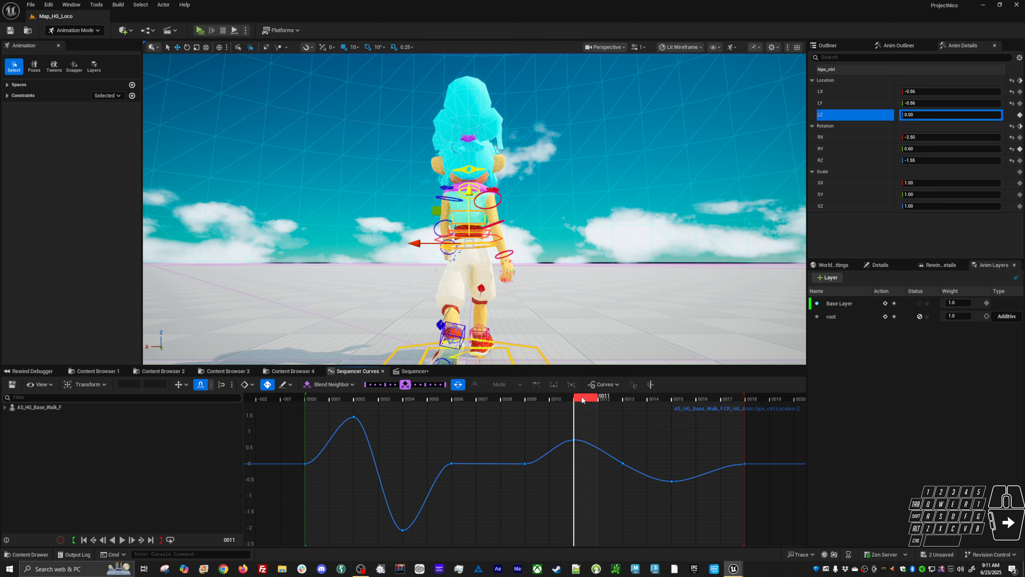
key("ctrl+v")
key("alt+v")
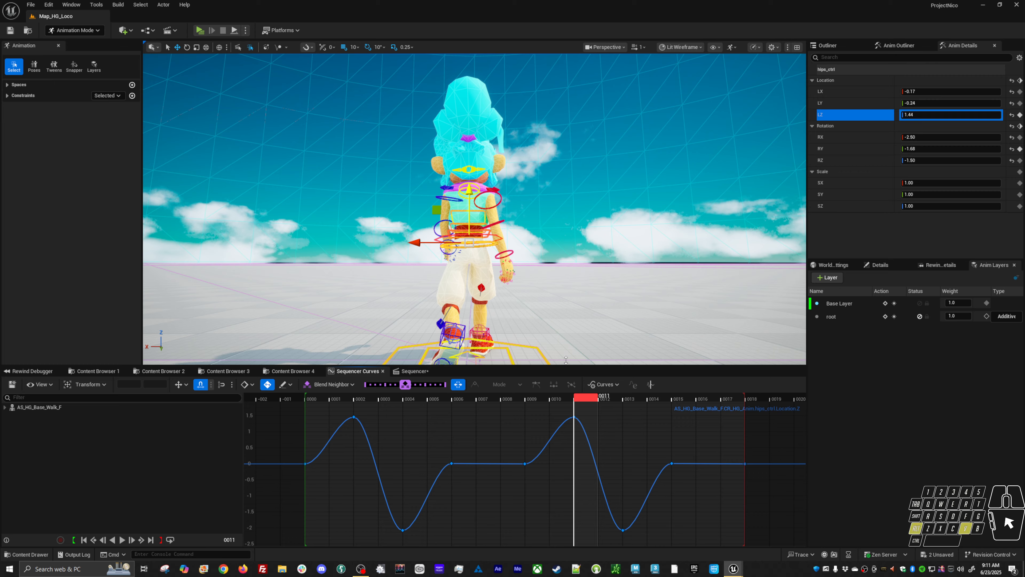
left_click_drag(565, 258, 802, 255, "alt")
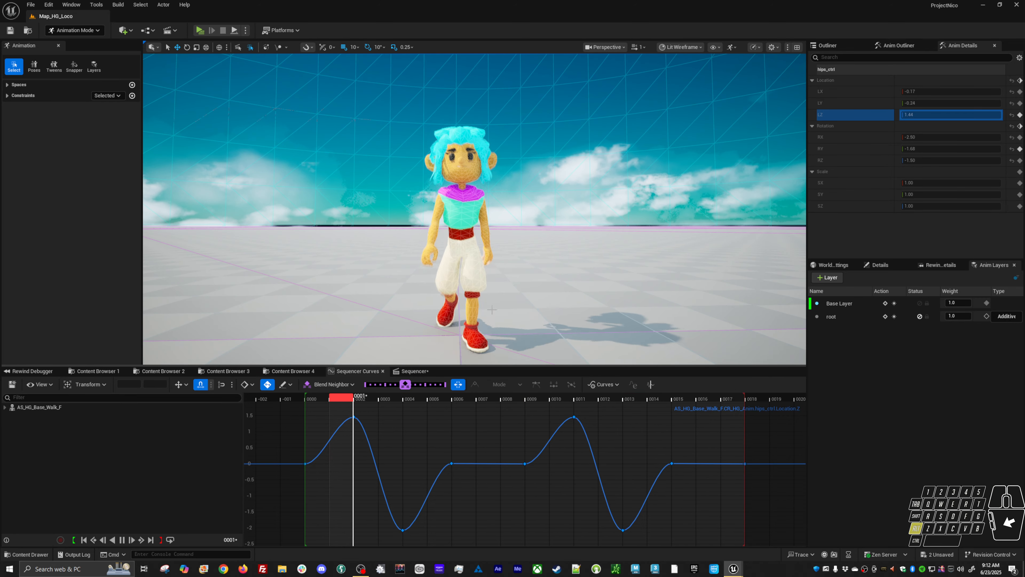
left_click_drag(492, 310, 730, 305, "alt")
key("space")
Step: Refine the left hand FK control's X rotation at frames 3, 6, 12 and 15, using -12.88 at frame 3 and -4.04 at frame 15
left_click(475, 296)
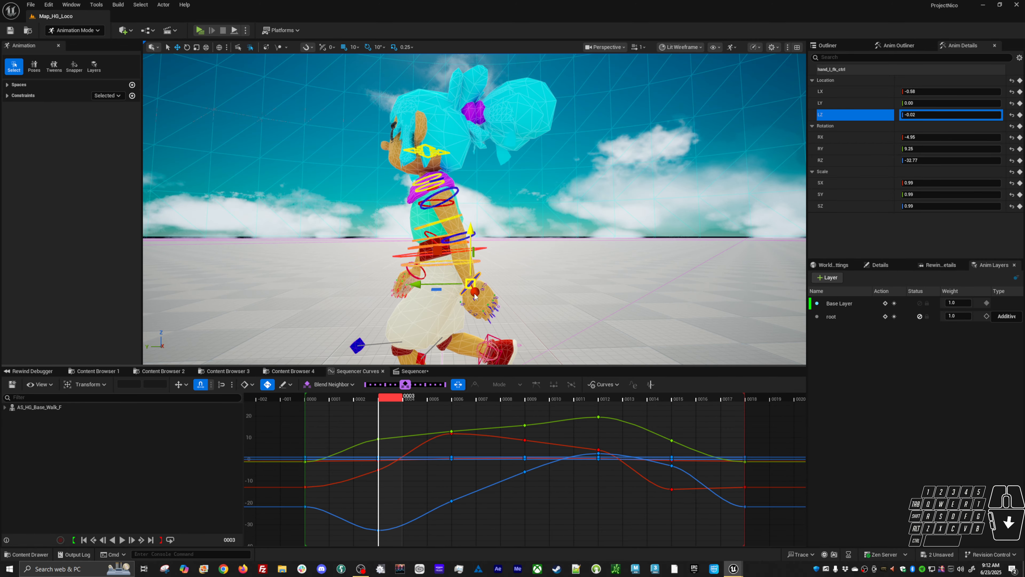
left_click_drag(475, 296, 542, 268, "alt")
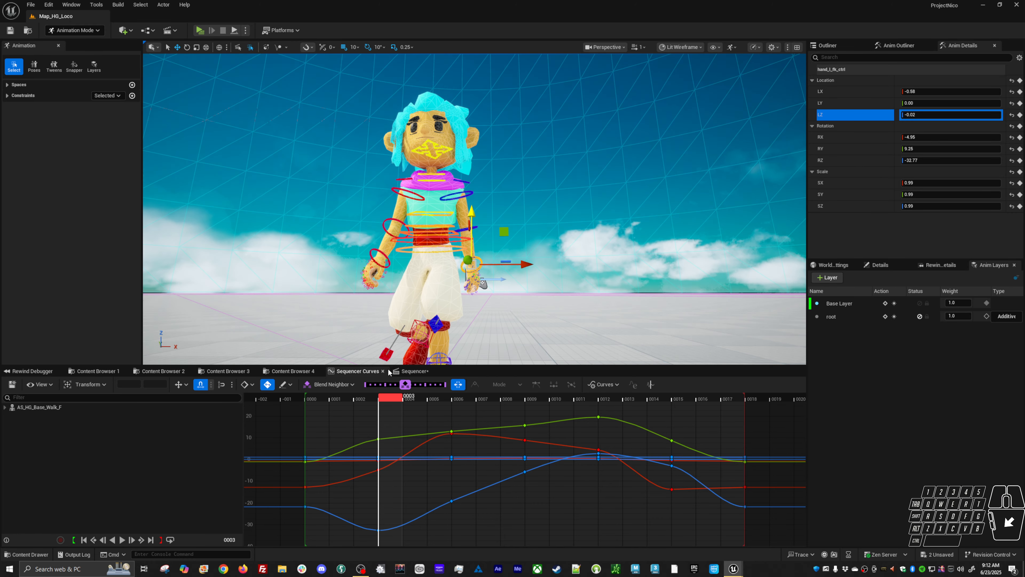
key("period")
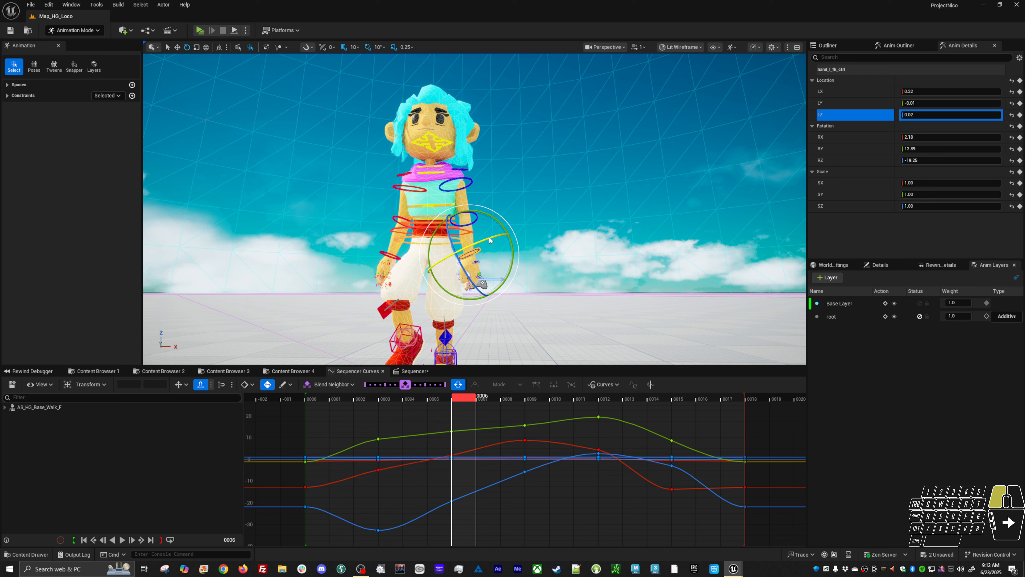
key("comma")
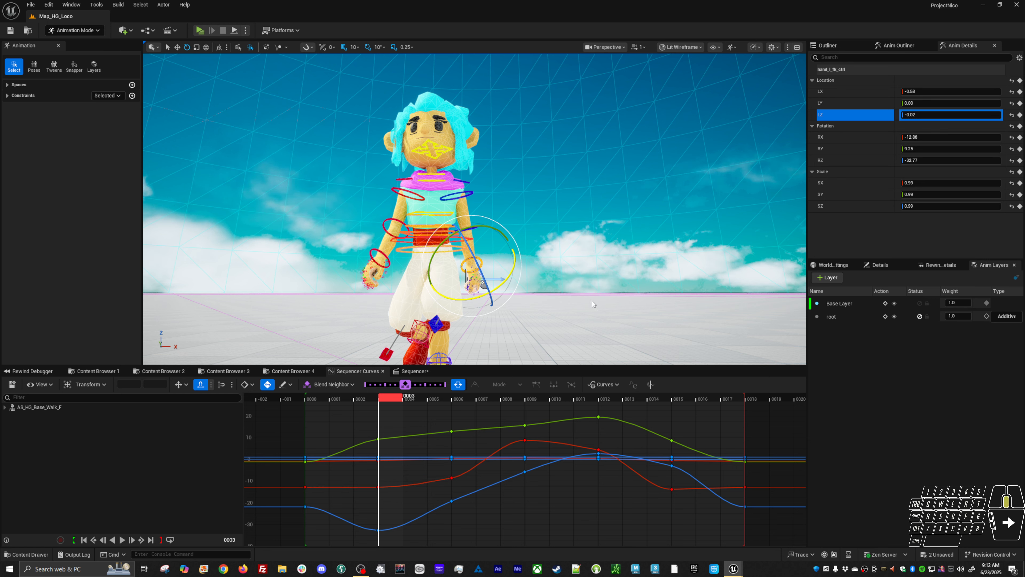
key("period")
key("period")
key("period")
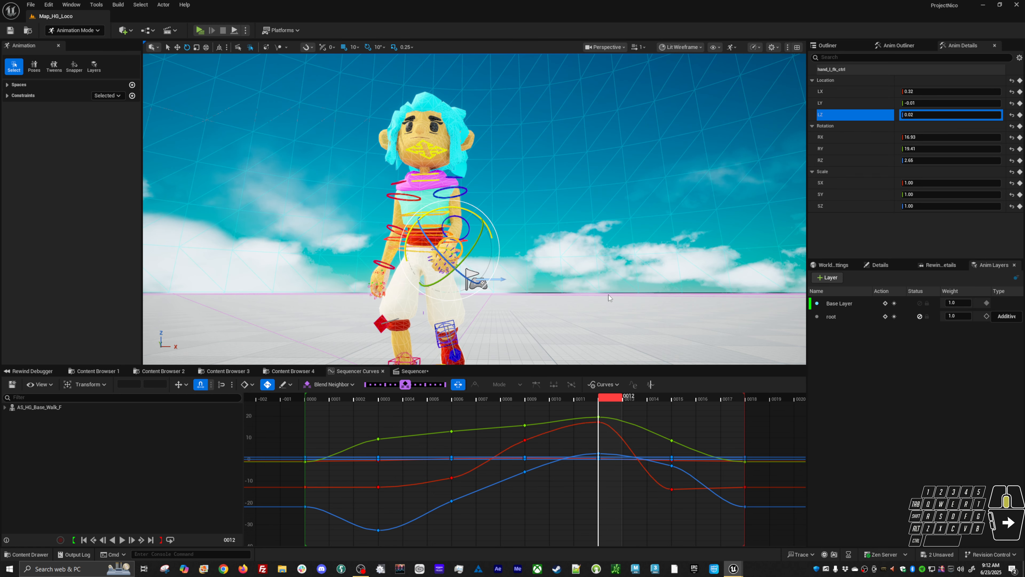
key("period")
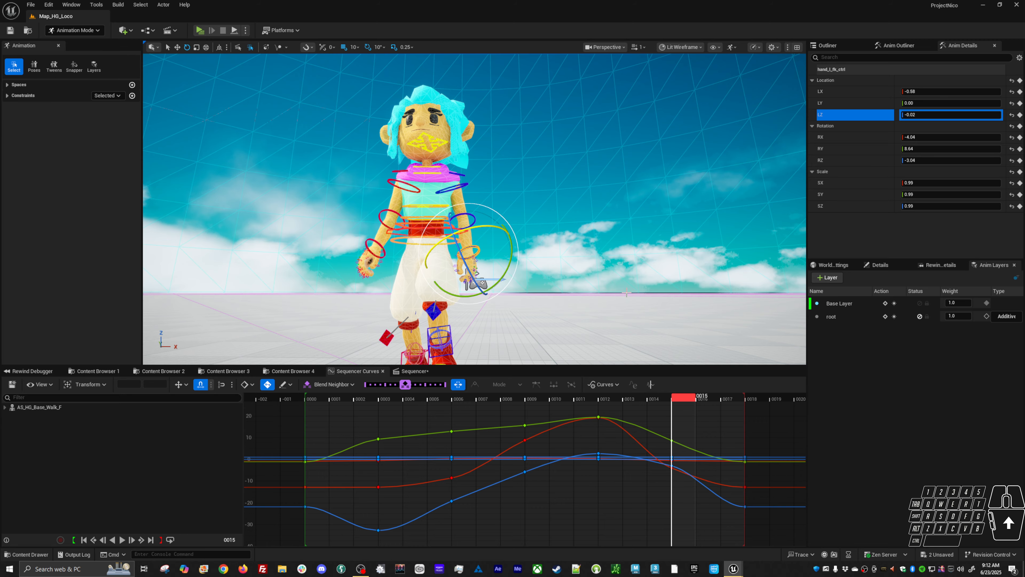
Step: Play the walk cycle and examine the left hand's motion while orbiting around to the character's back
key("space")
left_click_drag(624, 293, 867, 311, "alt")
left_click_drag(541, 289, 489, 275, "alt")
key("space")
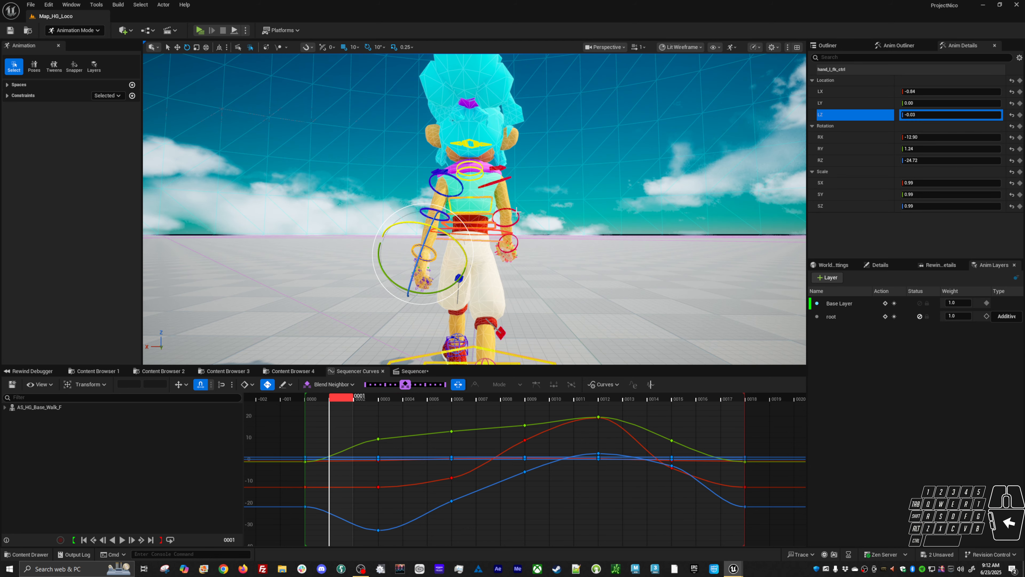
Step: Set every X, Y and Z location key of the three spine controls to 0 and play the walk cycle
left_click(483, 203)
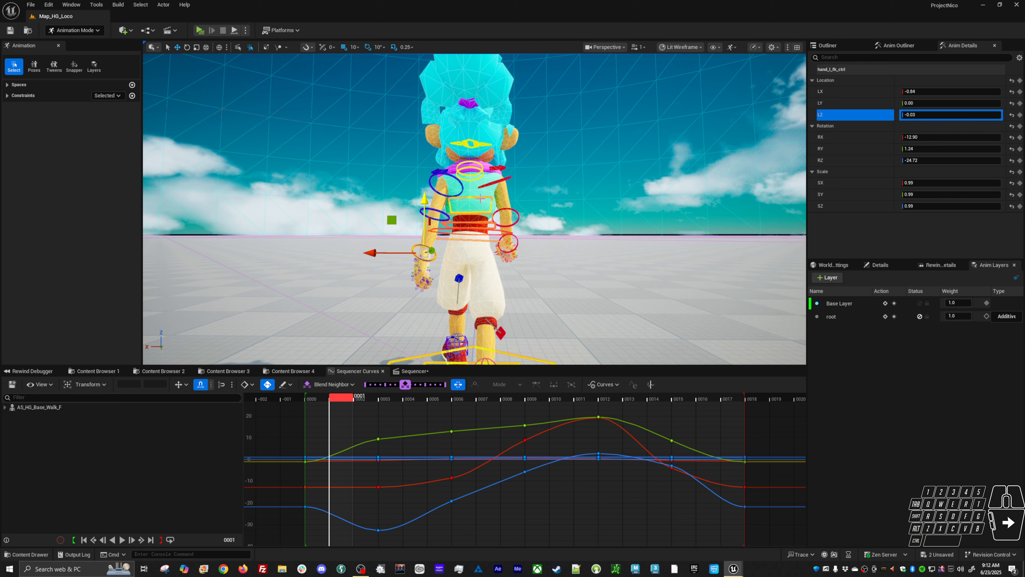
left_click(489, 214, "shift")
left_click(494, 224, "shift")
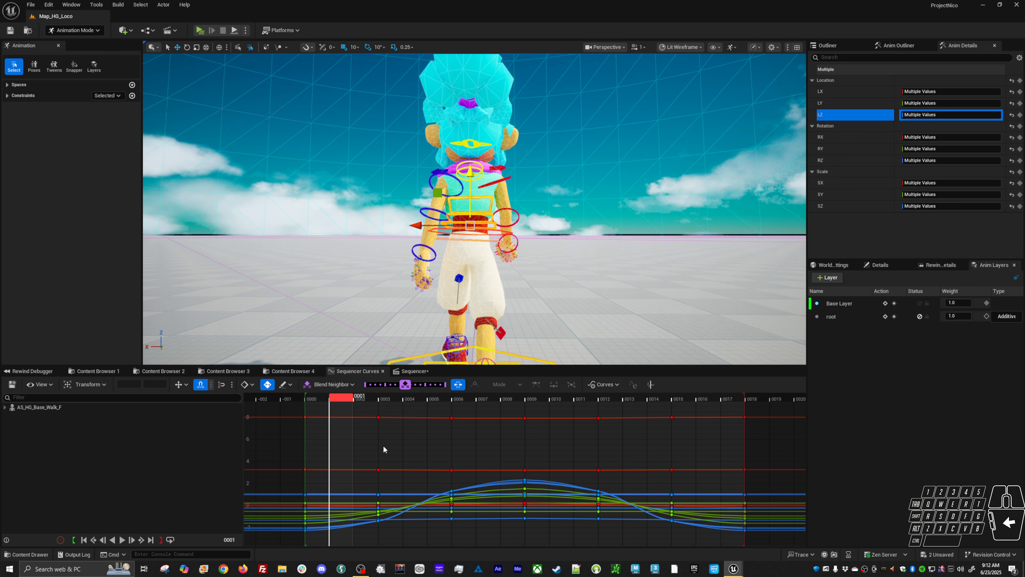
left_click_drag(351, 400, 363, 401)
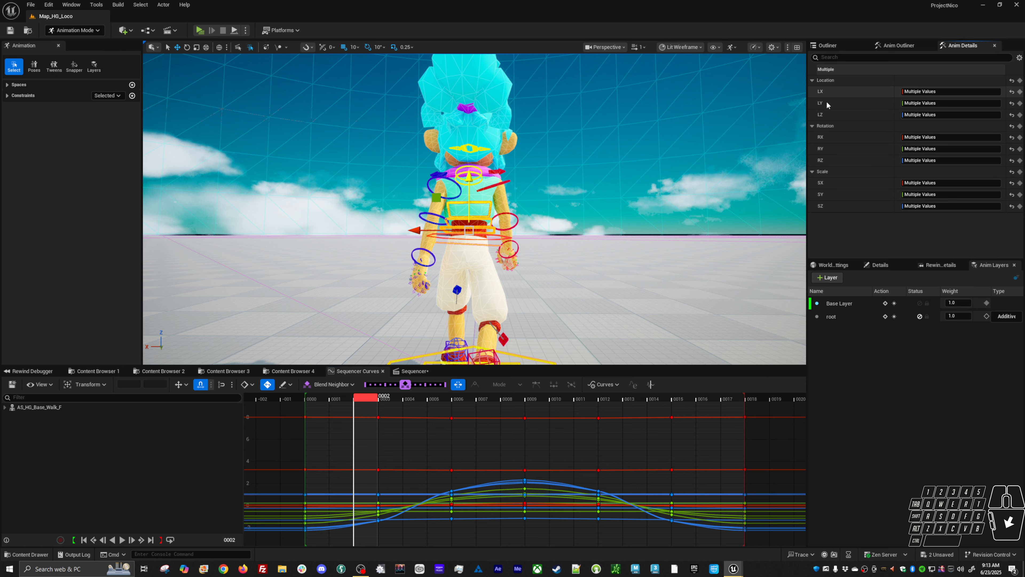
left_click(858, 115)
left_click(867, 91, "shift")
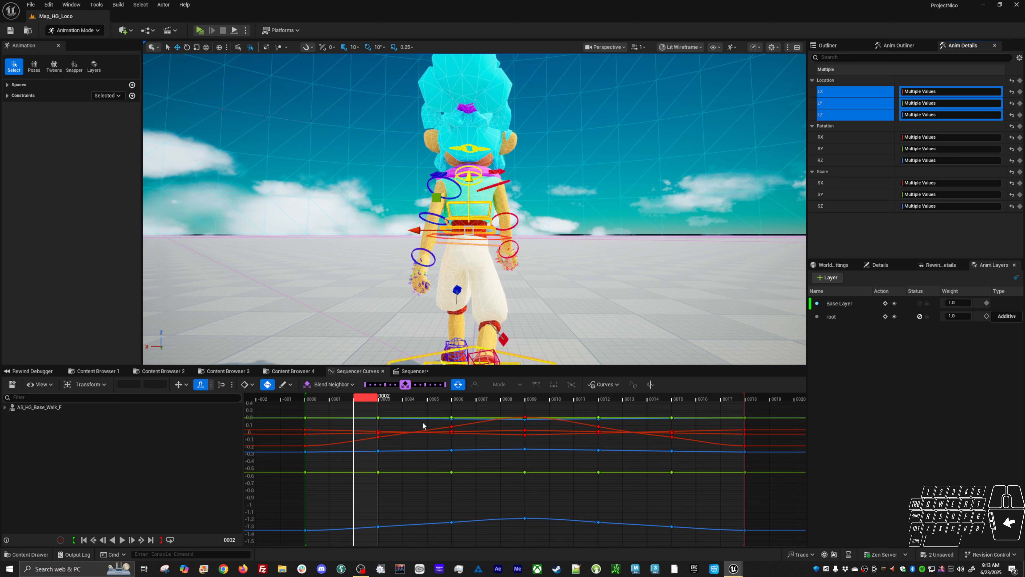
left_click_drag(415, 413, 429, 557)
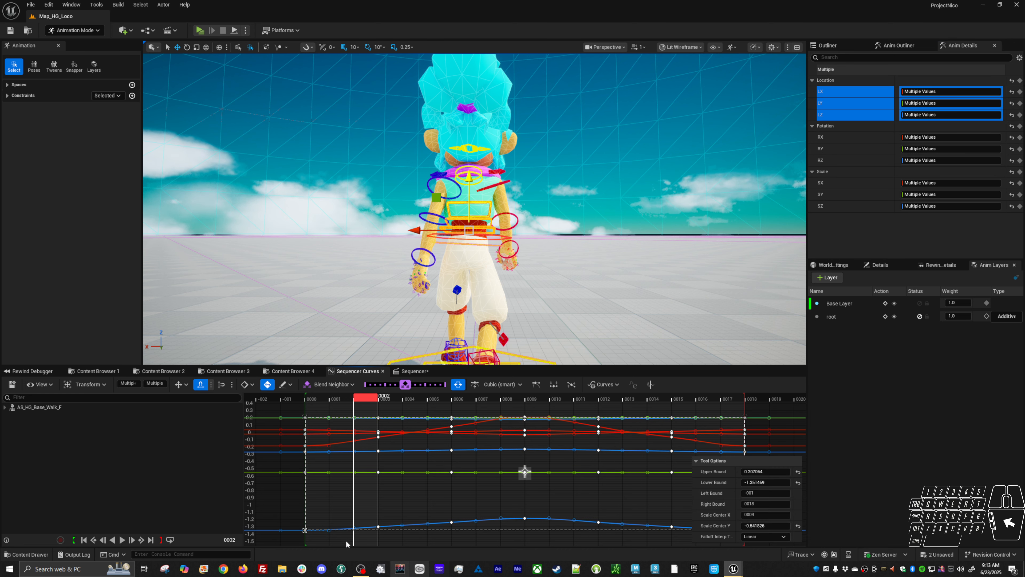
left_click(154, 384)
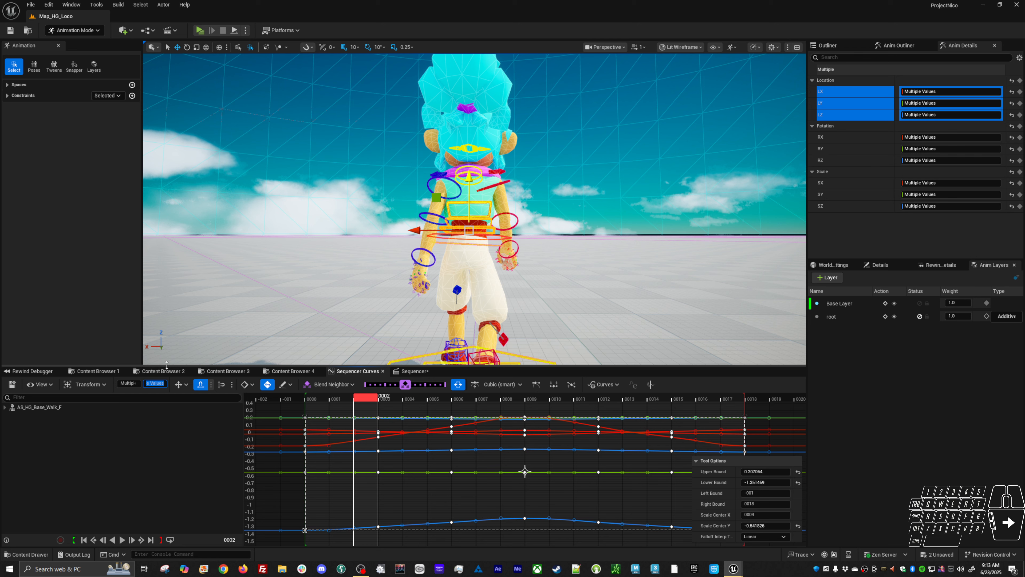
type("0")
key("Return")
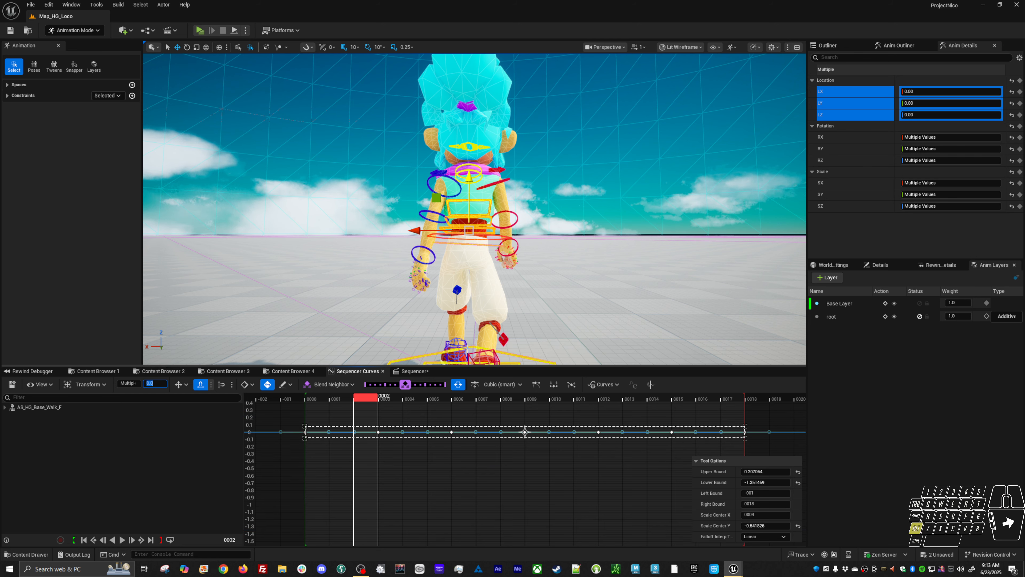
key("alt+v")
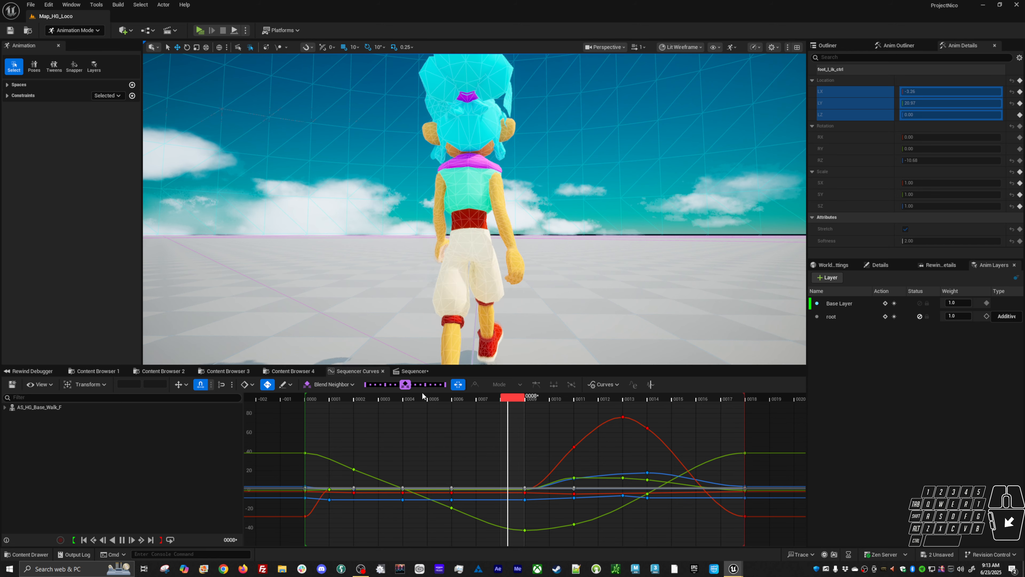
Step: Set every X, Y and Z location key of the left foot IK control to 0 and play the walk cycle
key("alt+v")
left_click(847, 114)
left_click(848, 92, "shift")
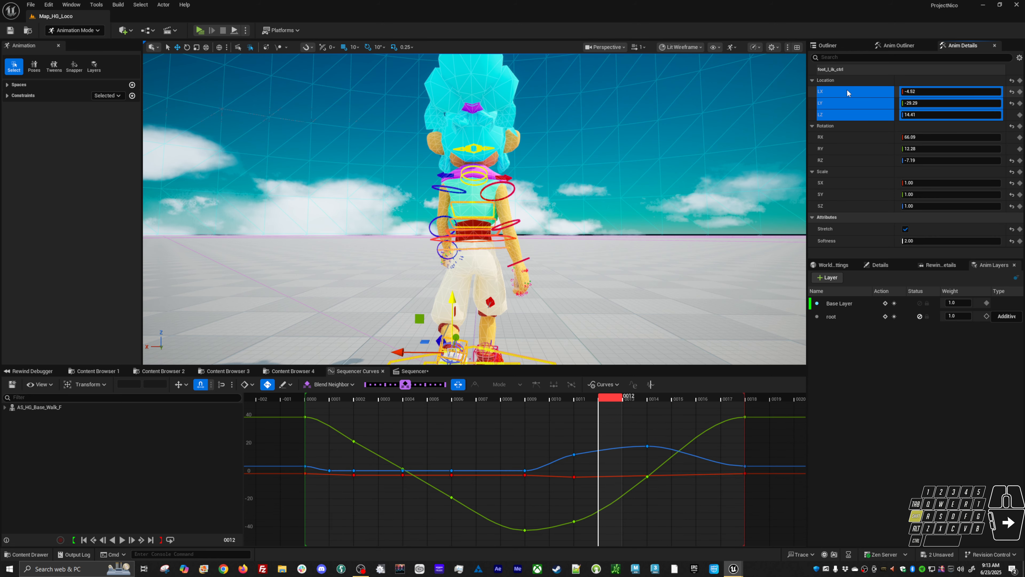
left_click(425, 458)
key("ctrl+a")
left_click(157, 382)
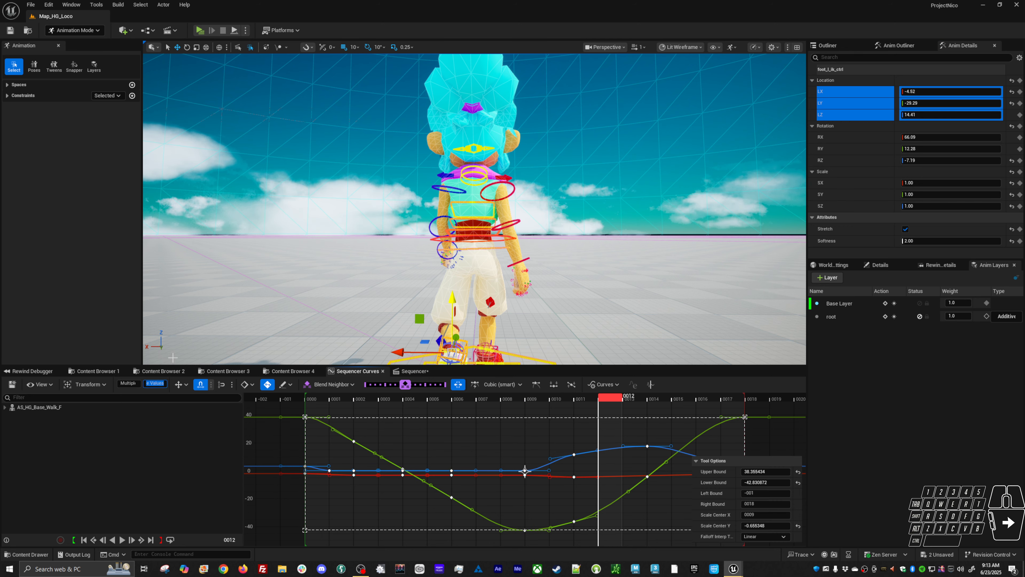
type("0")
key("Return")
key("f")
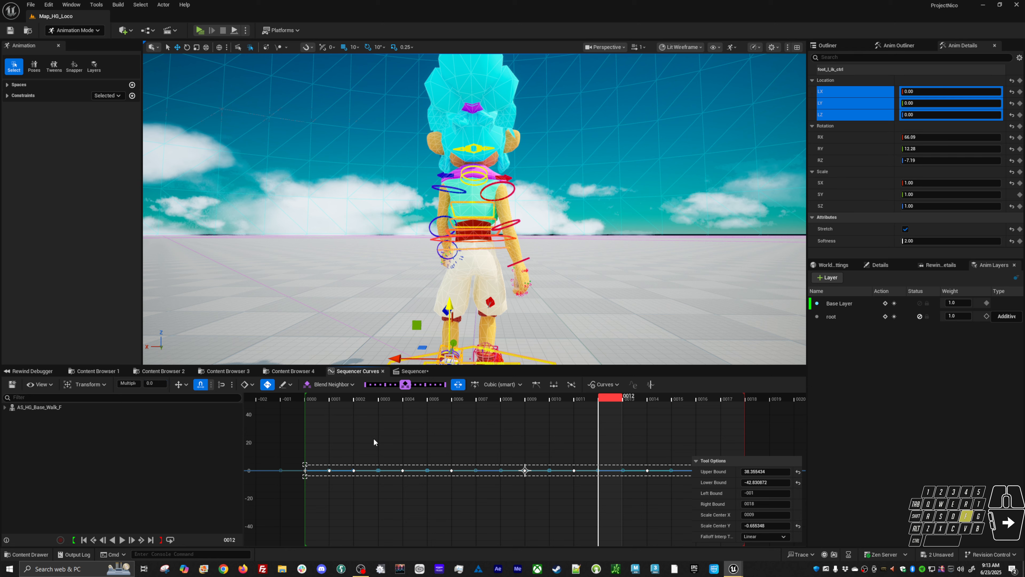
left_click(374, 437)
key("space")
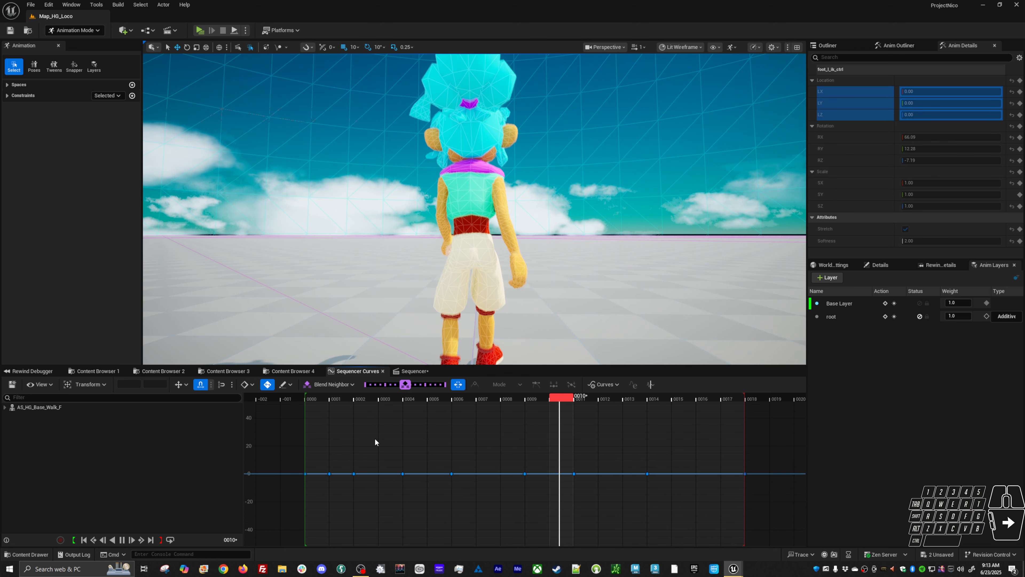
key("space")
Step: Isolate the left foot IK control's rotation curves and undo the last change
left_click(841, 160)
left_click(856, 137, "shift")
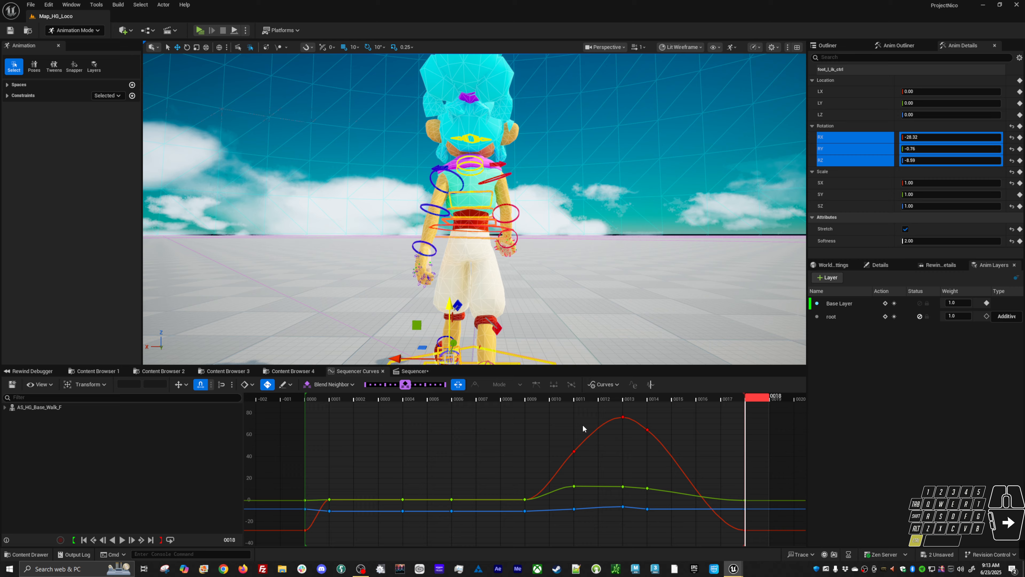
key("ctrl+z")
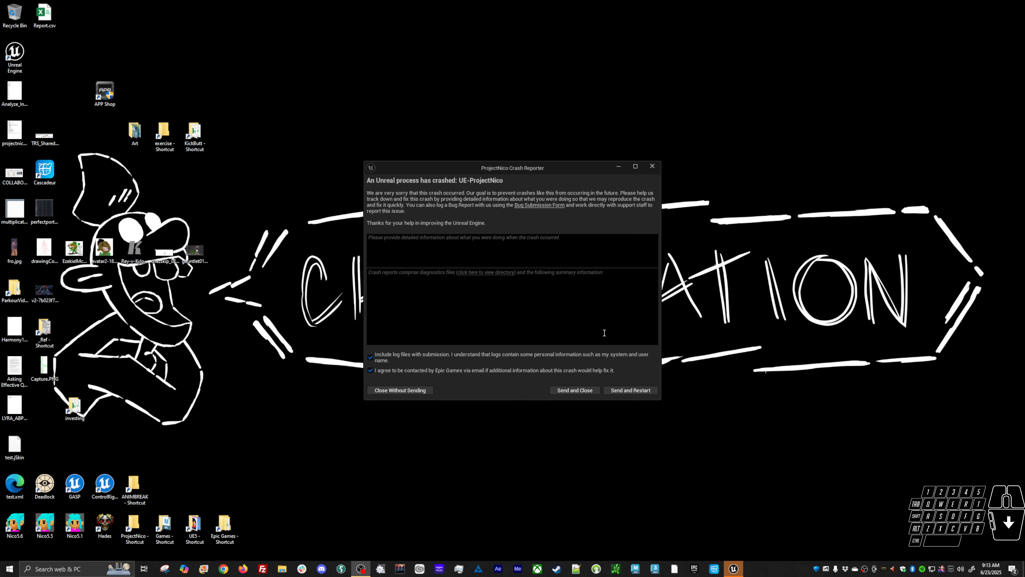
Step: Send the crash report and restart the editor, closing the message log and the startup notifications
left_click(618, 394)
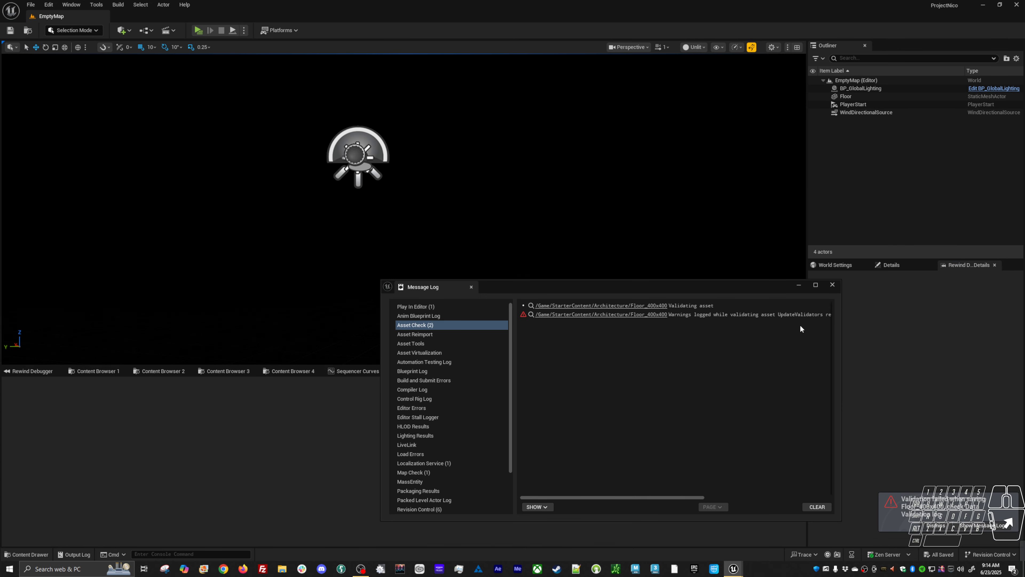
left_click(832, 284)
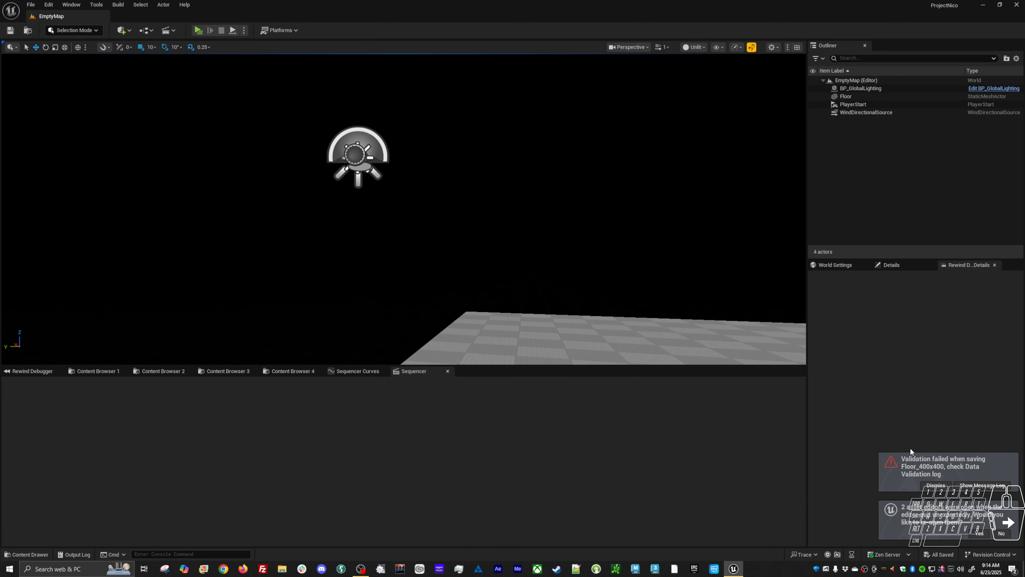
left_click(981, 532)
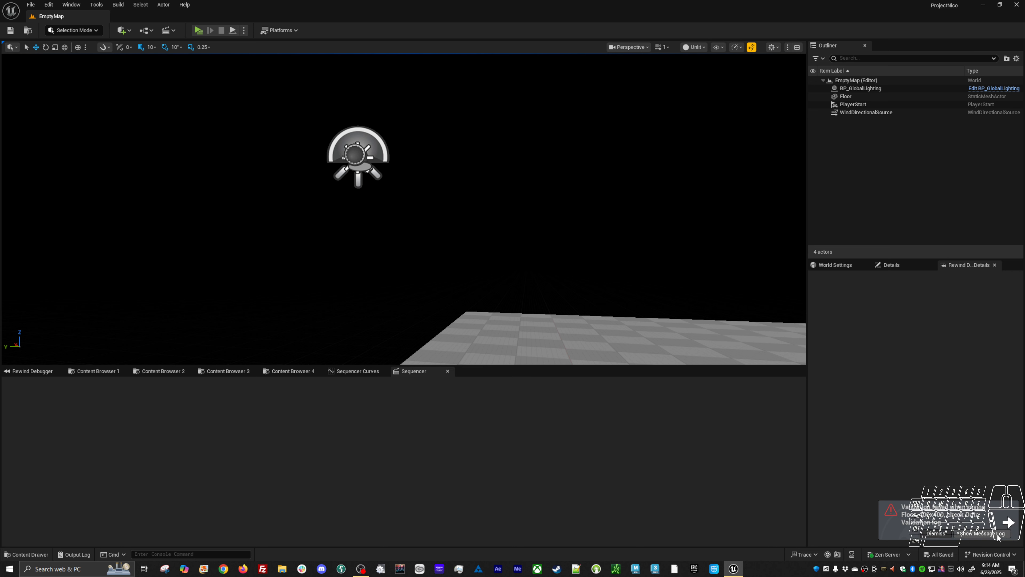
left_click(939, 532)
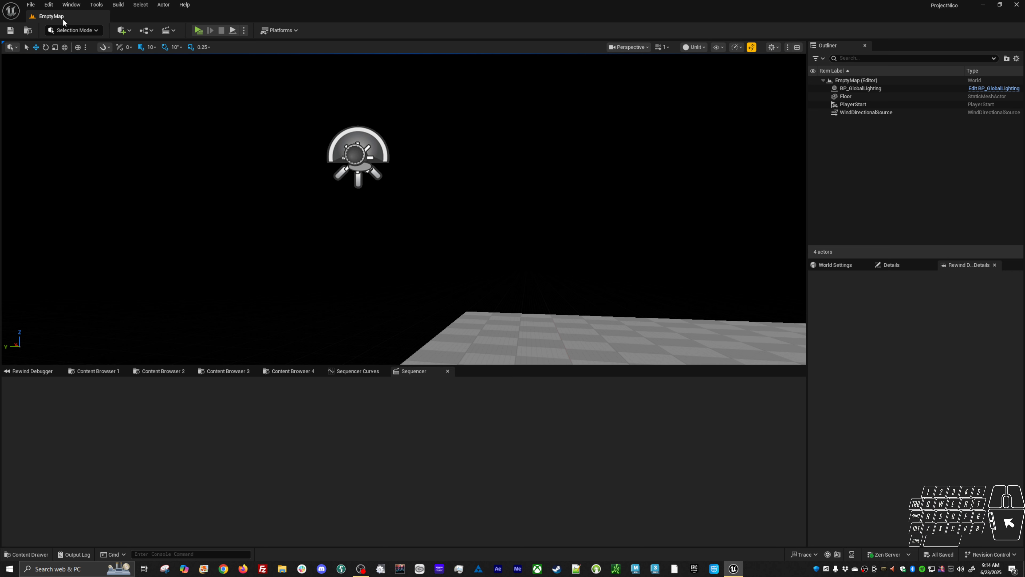
Step: Open the recent level Map_HG_Loco and open its SEQ_HG_Loco_Walk level sequence for editing
left_click(30, 5)
mouse_move(65, 62)
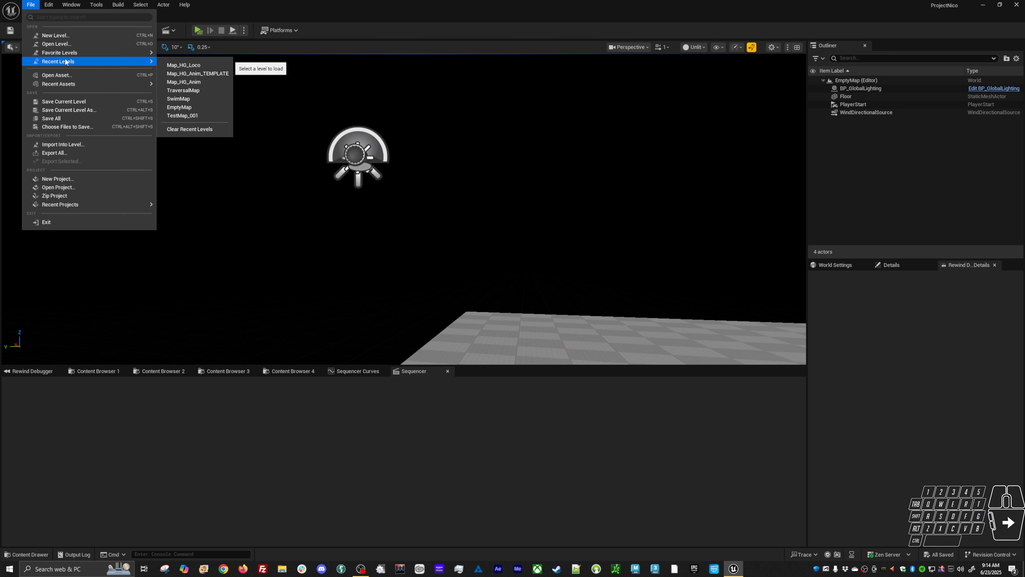
left_click(185, 70)
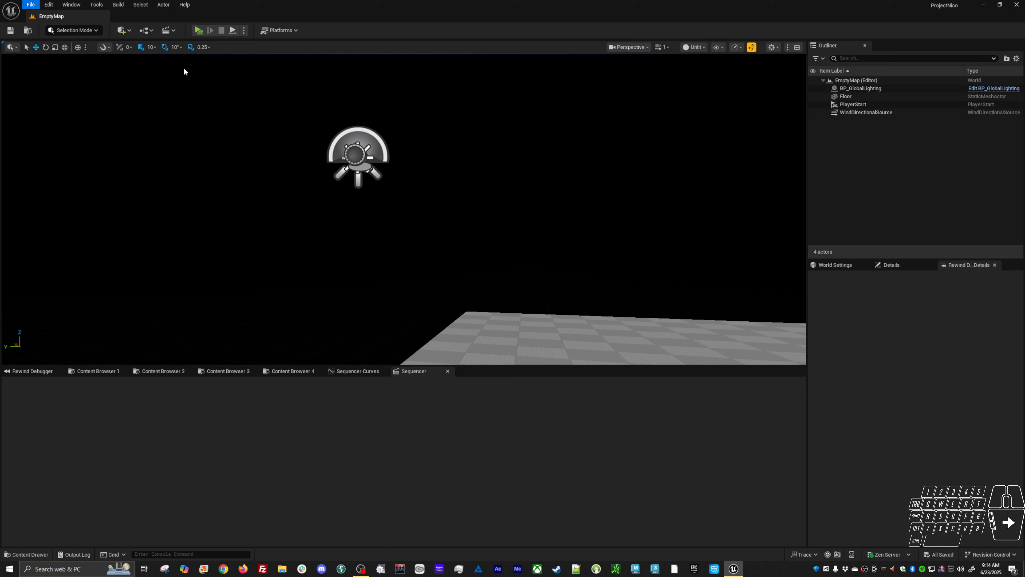
left_click(476, 322)
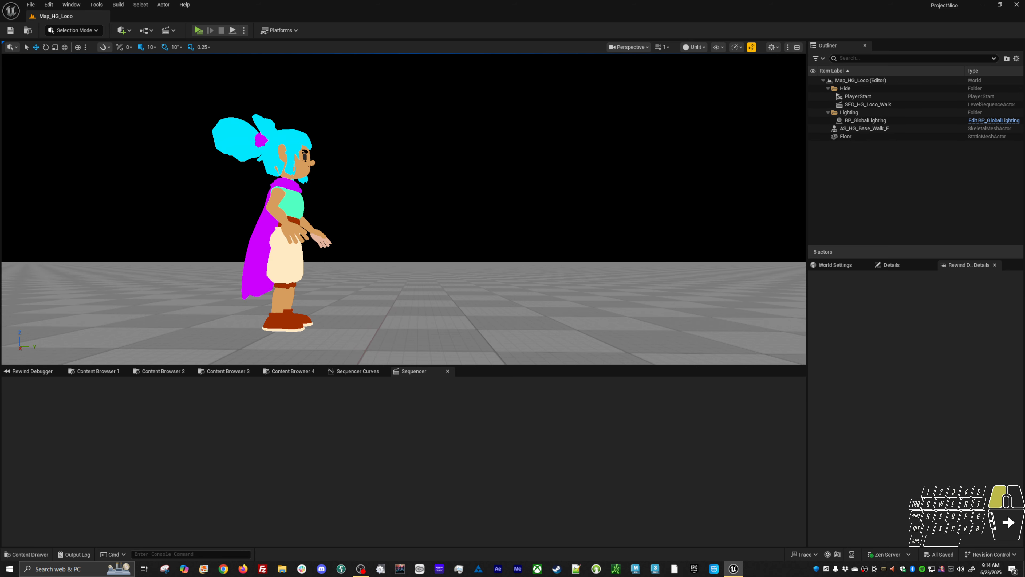
right_click(882, 107)
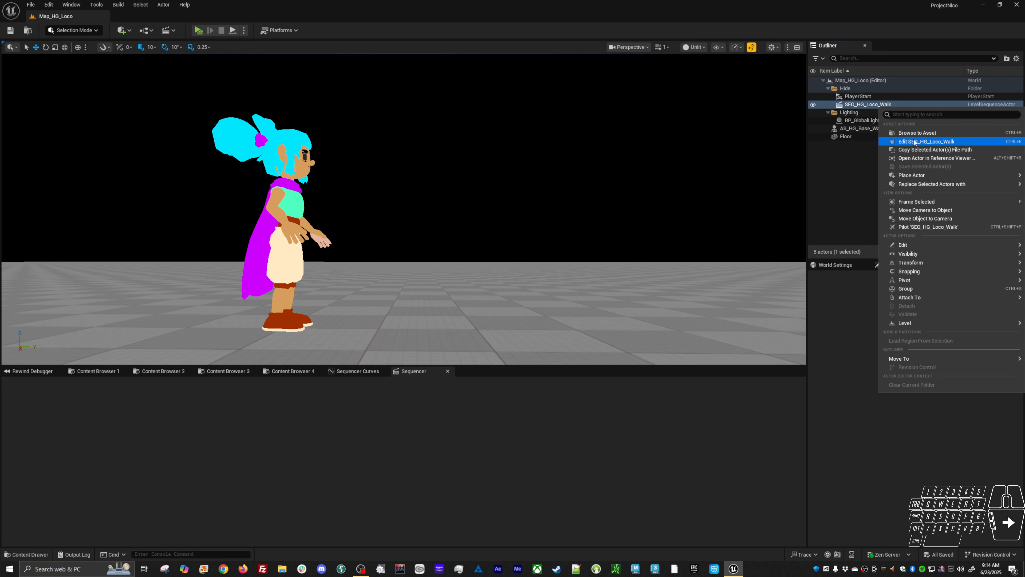
left_click(926, 141)
Step: Play the walk cycle in the reopened sequence from the front and side, and replay it from frame 0
left_click(581, 294)
key("space")
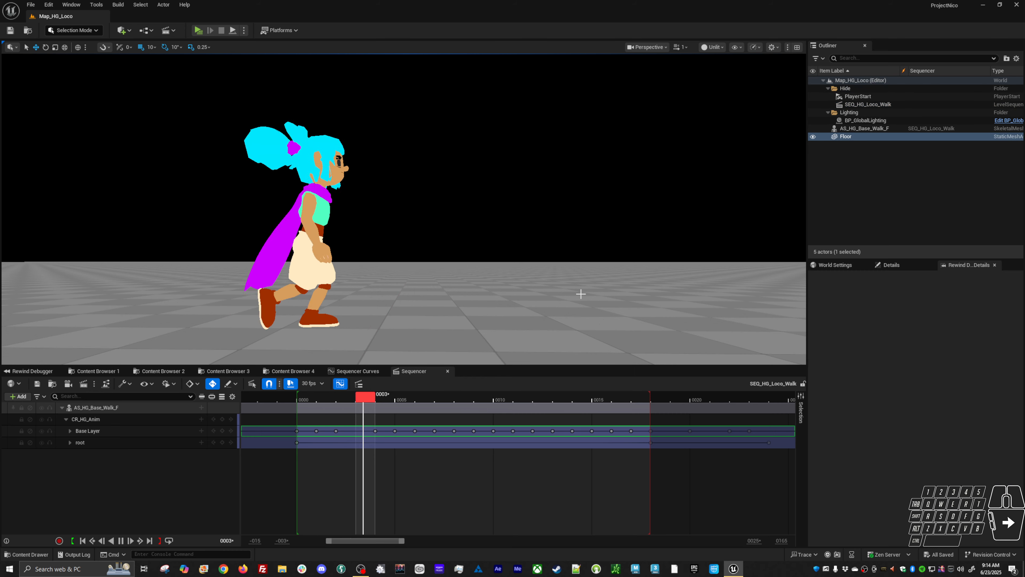
left_click_drag(584, 287, 443, 283, "alt")
right_click_drag(535, 252, 476, 258, "alt")
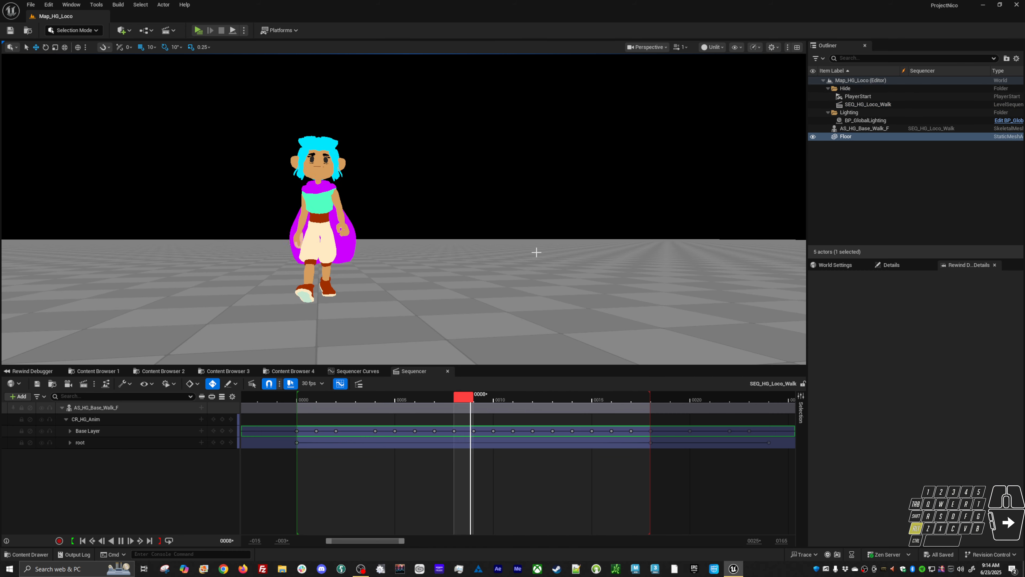
left_click_drag(522, 222, 407, 232, "alt")
middle_click_drag(474, 211, 561, 209, "alt")
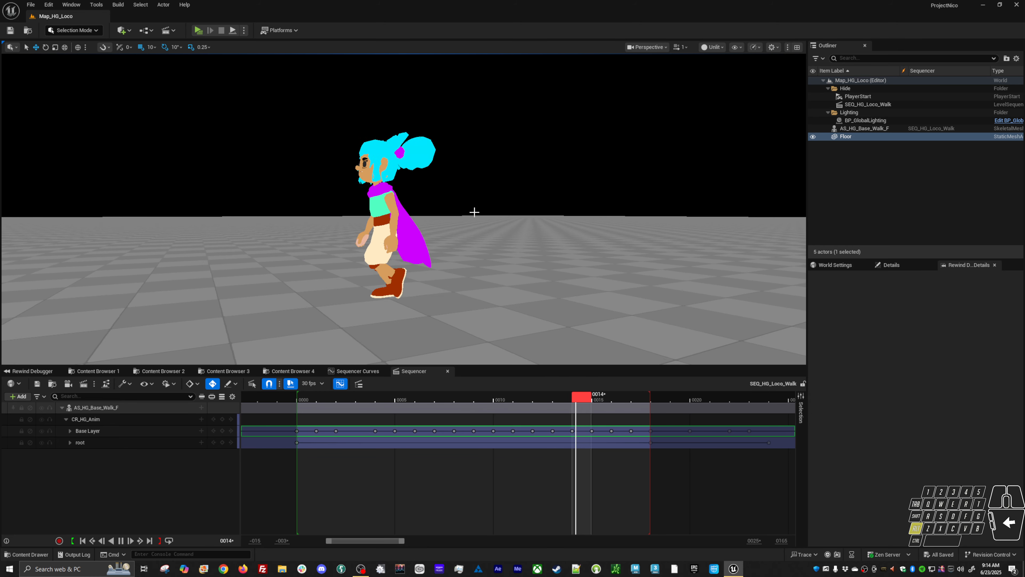
right_click_drag(473, 210, 494, 206, "alt")
left_click_drag(474, 206, 499, 190, "alt")
key("space")
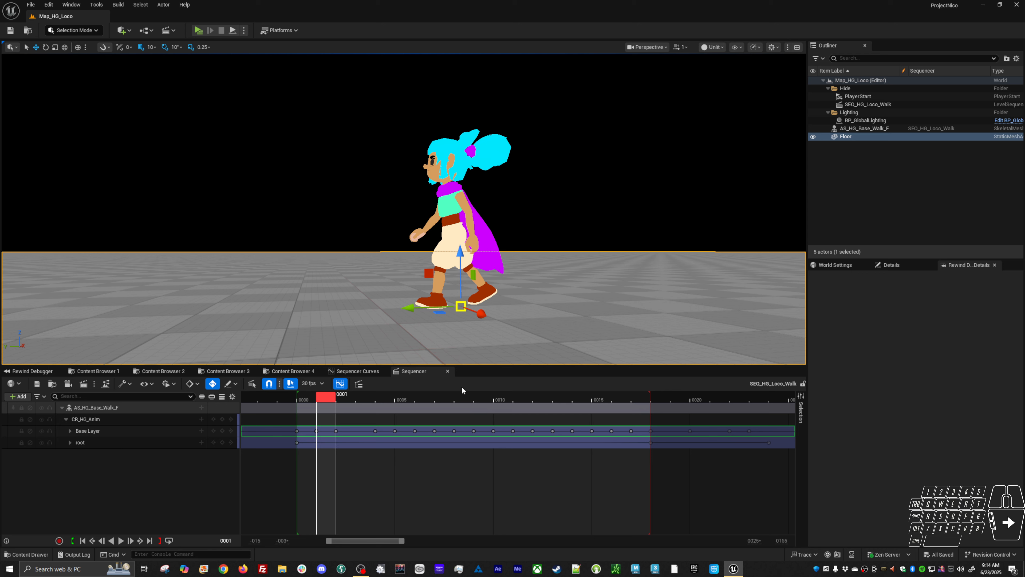
left_click(300, 399)
left_click_drag(507, 297, 492, 296, "alt")
key("space")
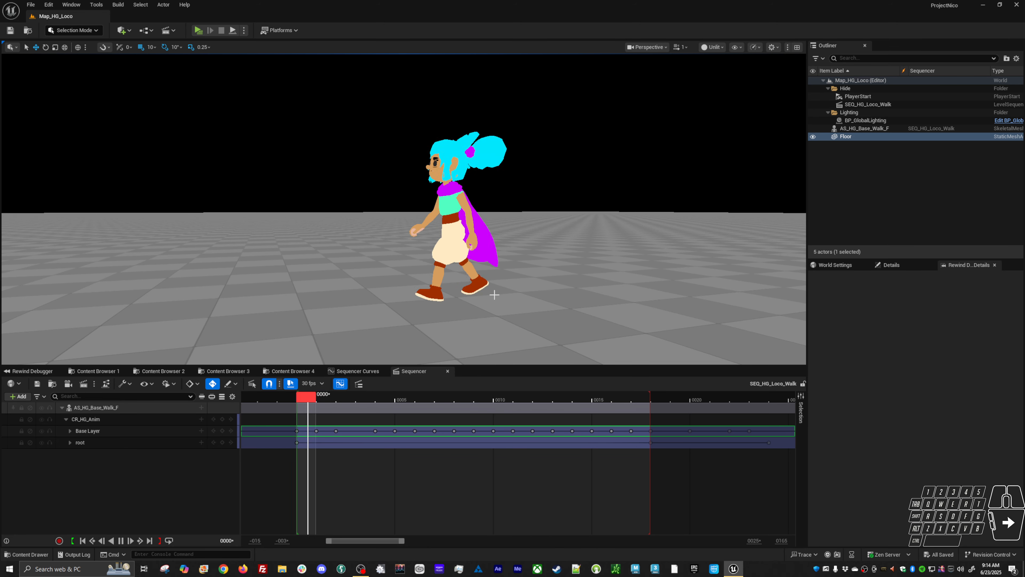